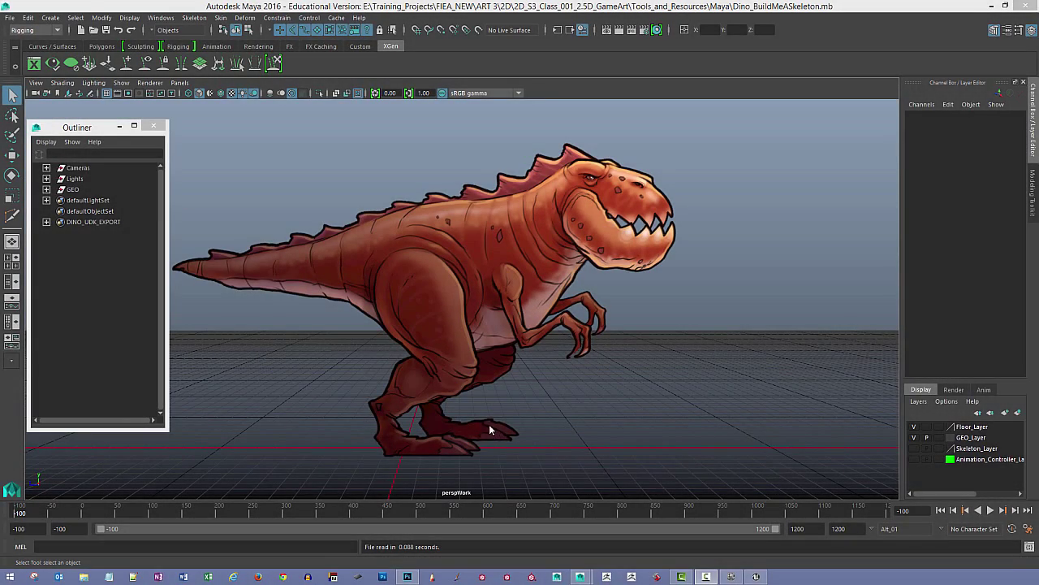
Step: Turn on wireframe-on-shaded display in the perspective view to show the dinosaur's mesh edges
left_click_drag(563, 391, 427, 365, "alt")
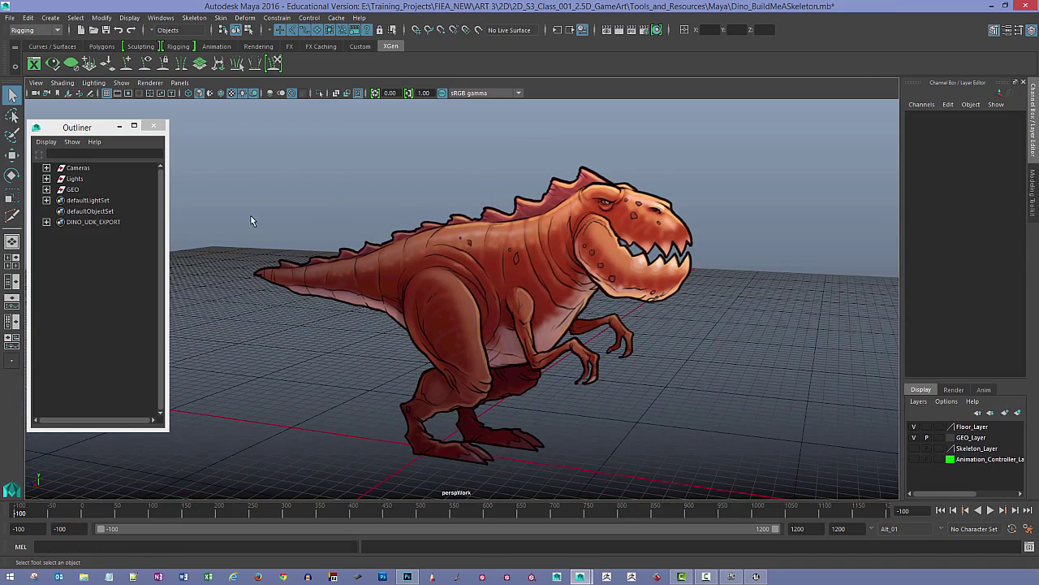
left_click(221, 93)
left_click_drag(374, 211, 326, 200, "alt")
mouse_move(295, 234)
left_mouse_down("alt")
mouse_move(268, 233)
mouse_move(321, 235)
mouse_move(286, 231)
left_mouse_up("alt")
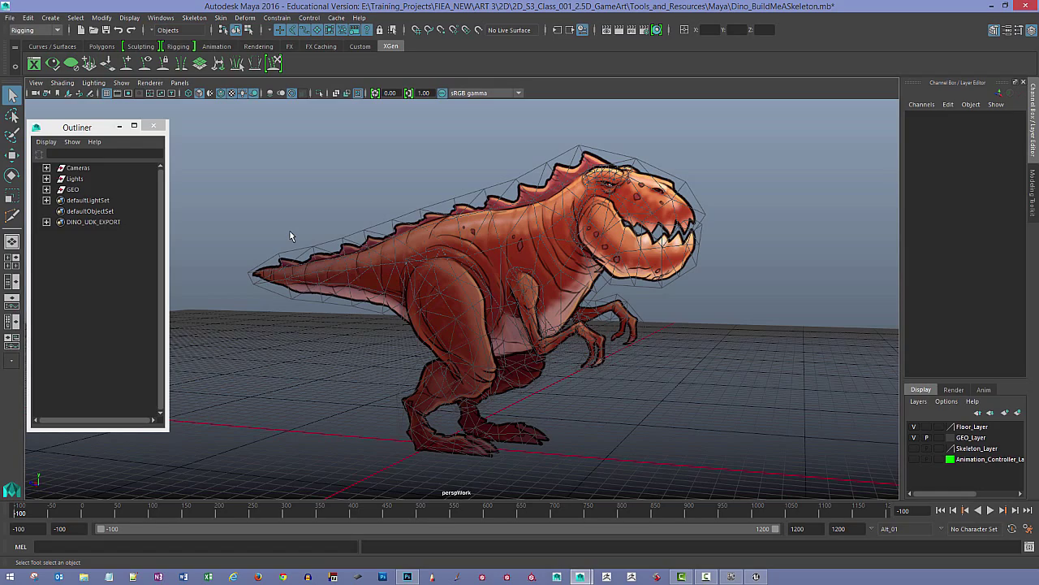
mouse_move(436, 257)
left_mouse_down("alt")
mouse_move(385, 259)
mouse_move(449, 261)
mouse_move(468, 242)
mouse_move(445, 255)
left_mouse_up("alt")
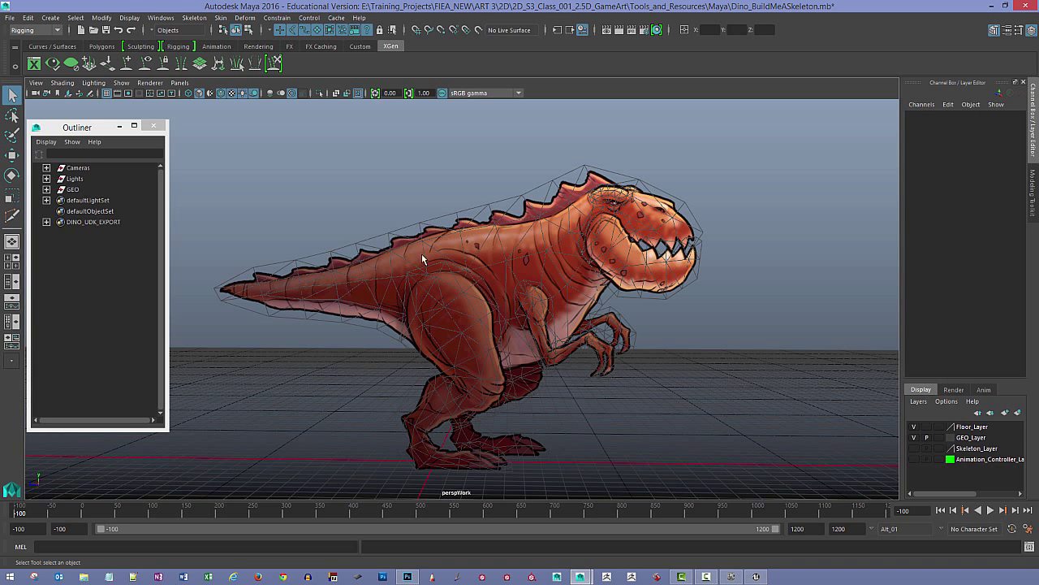
middle_click_drag(335, 220, 333, 212, "alt")
right_click_drag(333, 212, 339, 218, "alt")
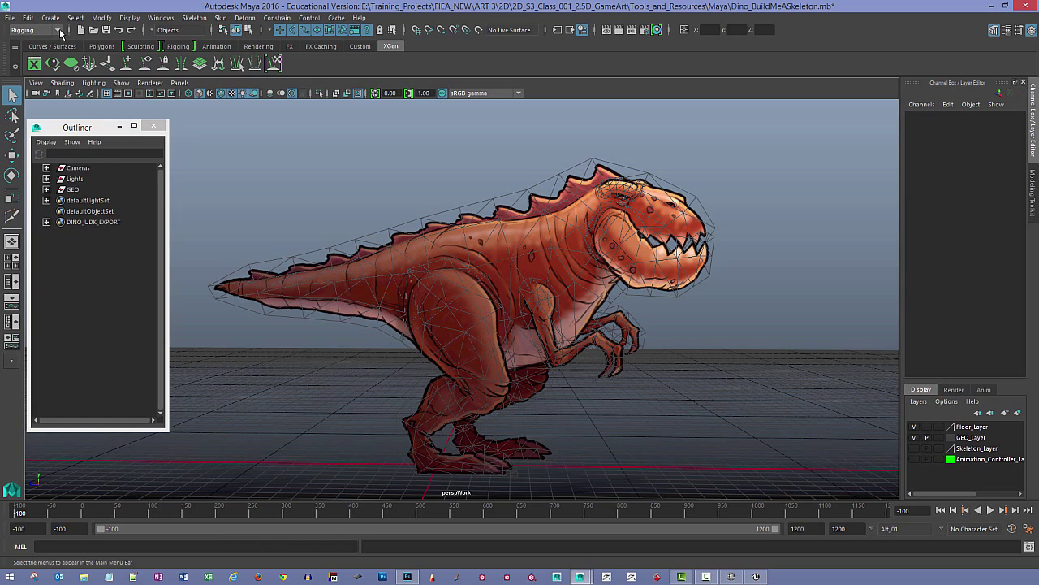
Step: Switch the menu set to Animation and back to Rigging
left_click(35, 30)
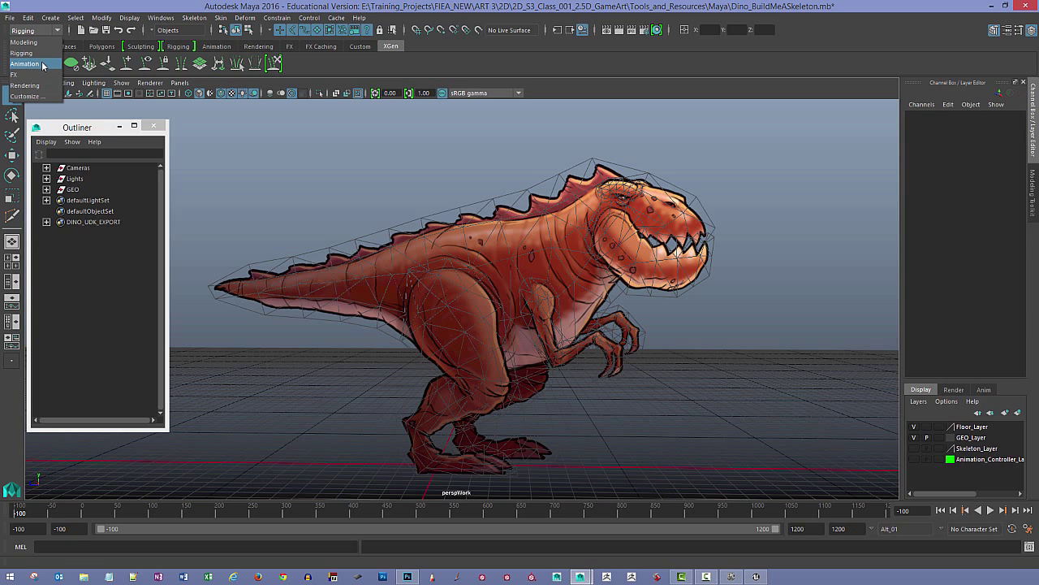
left_click(24, 63)
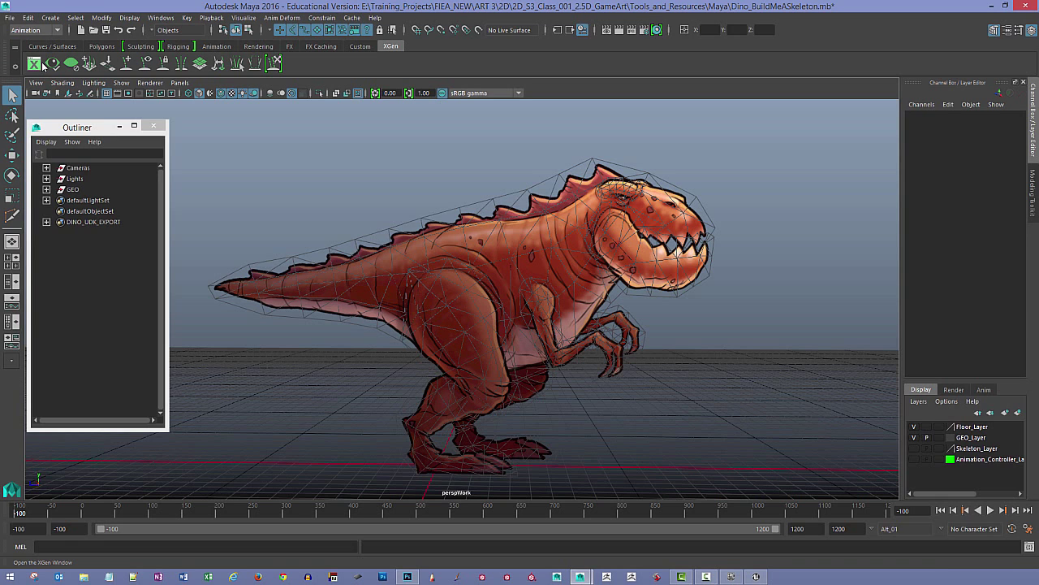
left_click(57, 31)
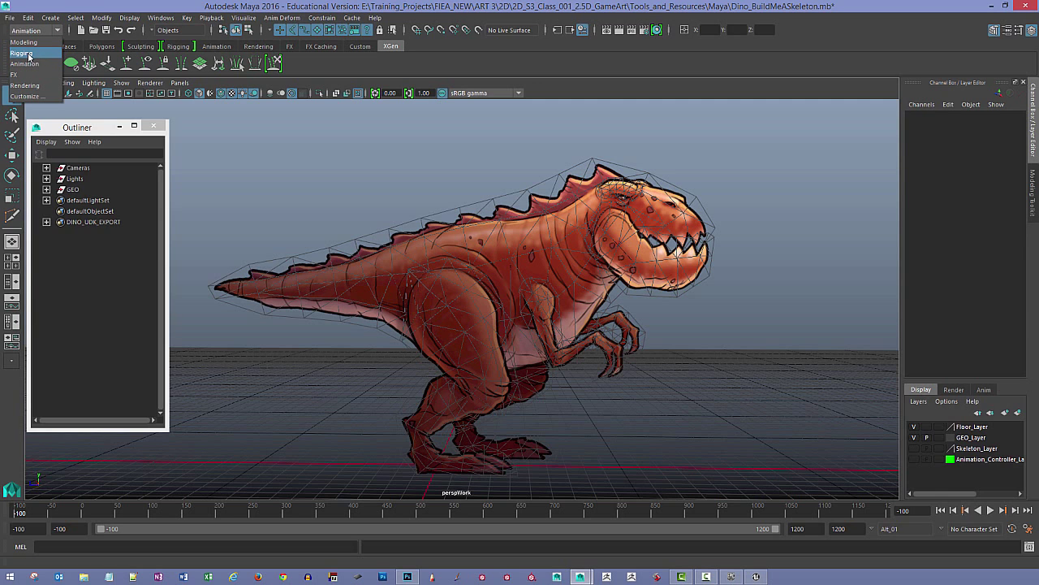
left_click(28, 55)
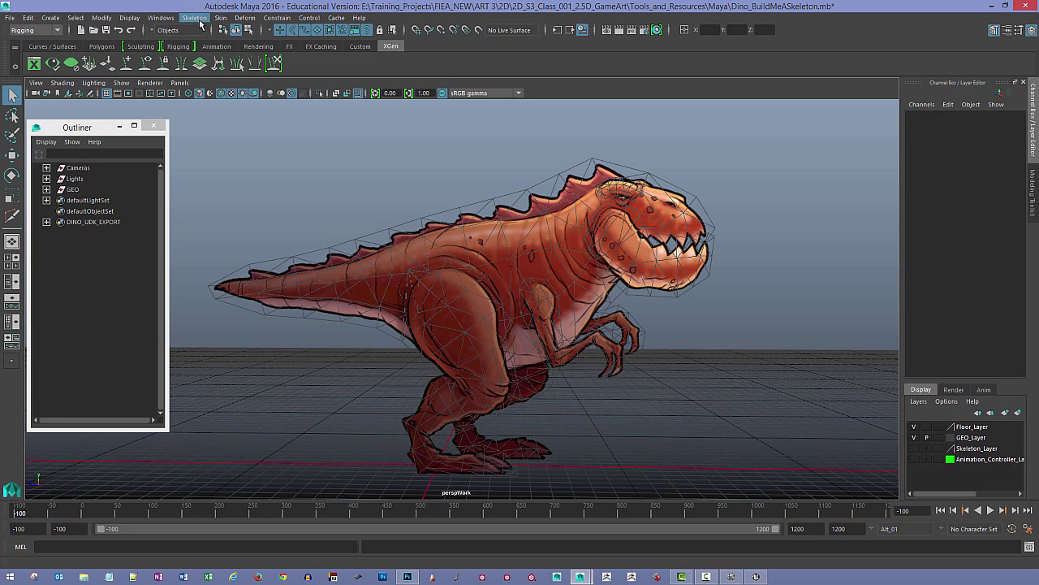
left_click(55, 32)
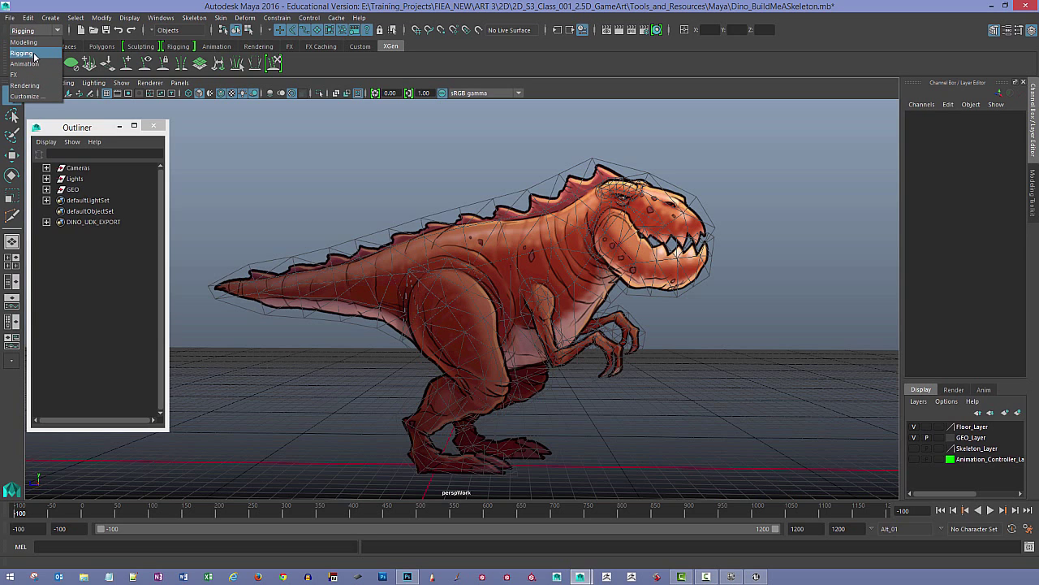
left_click(35, 53)
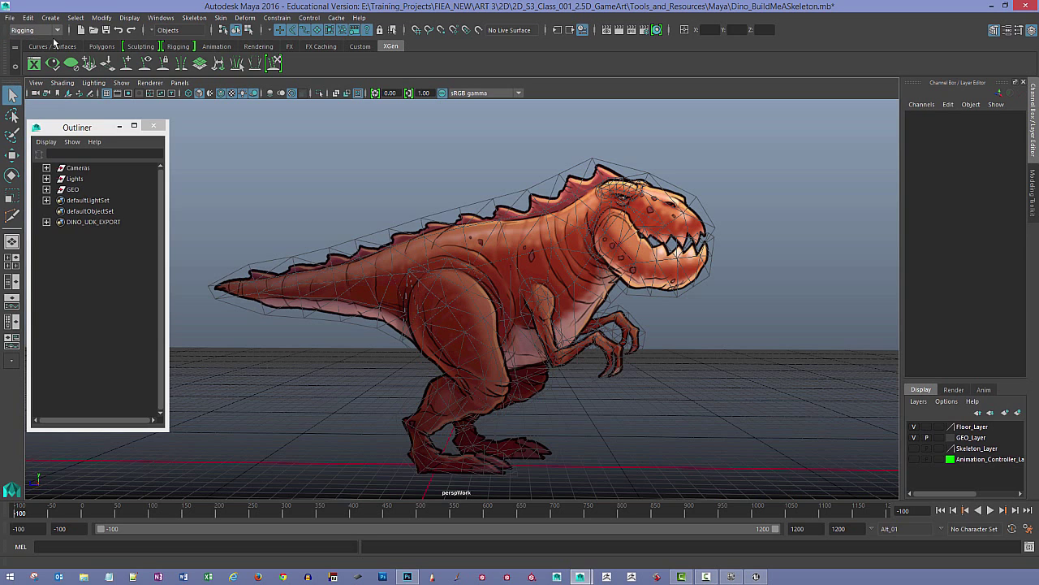
Step: Open the Create Joints tool settings and widen and reposition the window to examine all joint, orientation and bone radius options
left_click(195, 18)
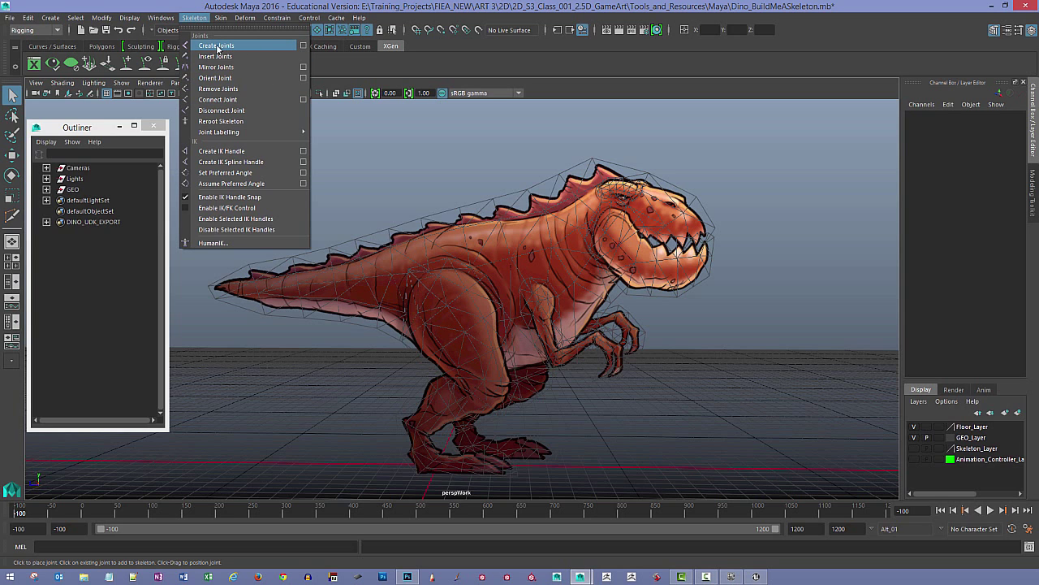
left_click(304, 46)
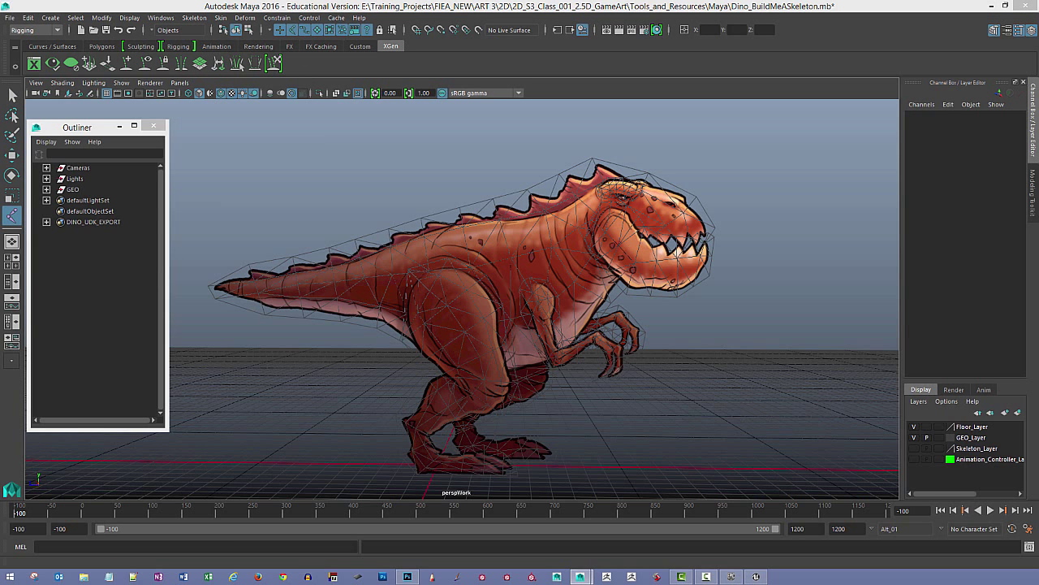
left_click_drag(145, 156, 216, 121)
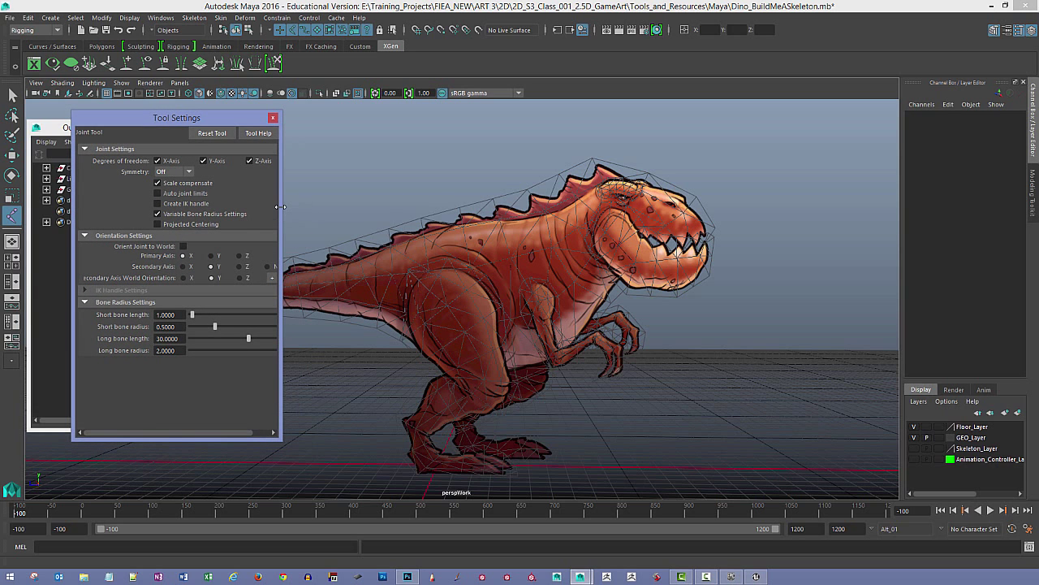
left_click_drag(281, 207, 337, 207)
left_click_drag(196, 121, 186, 134)
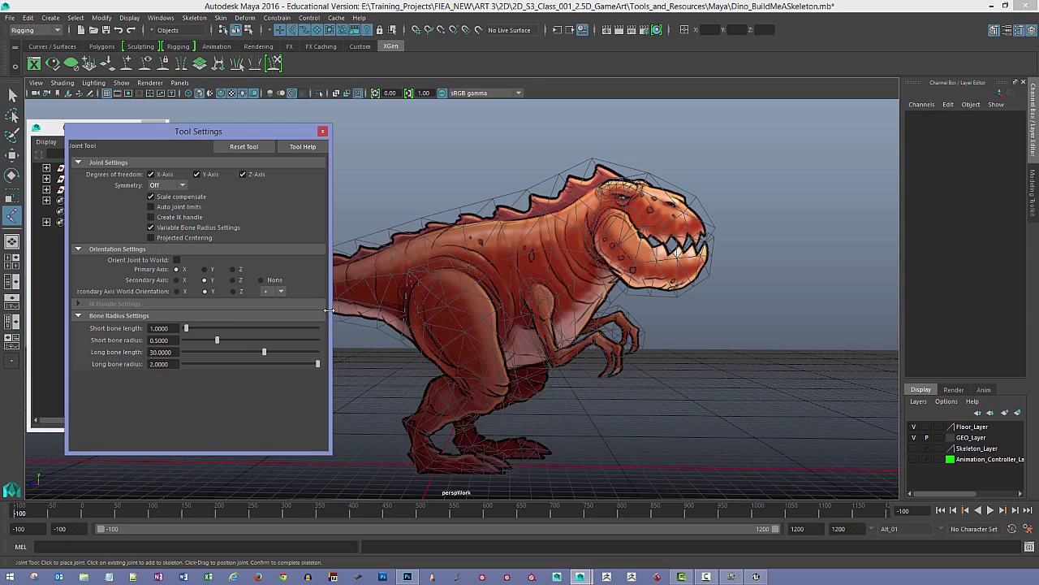
left_click_drag(330, 310, 346, 310)
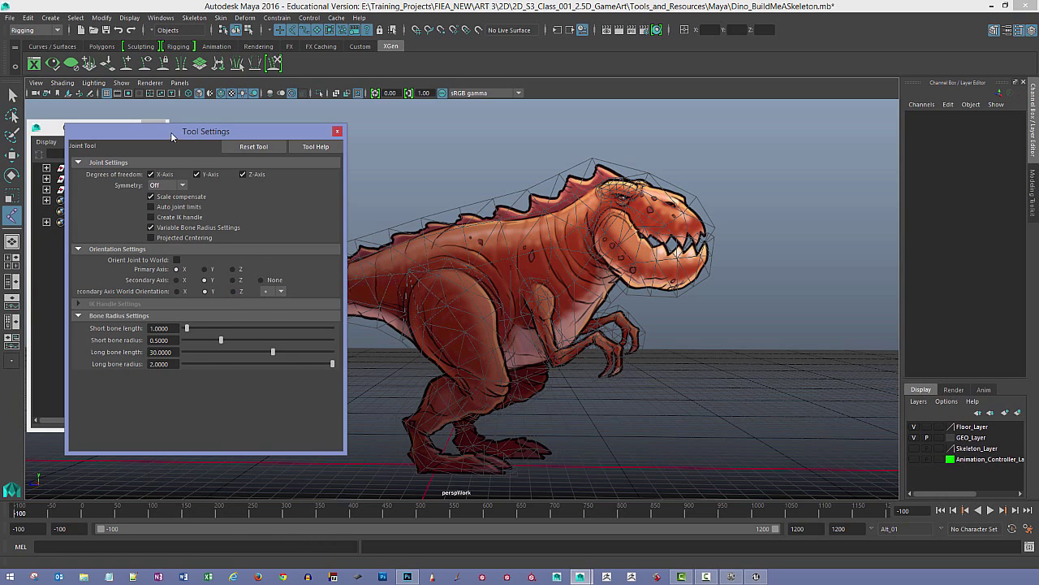
left_click_drag(172, 136, 252, 133)
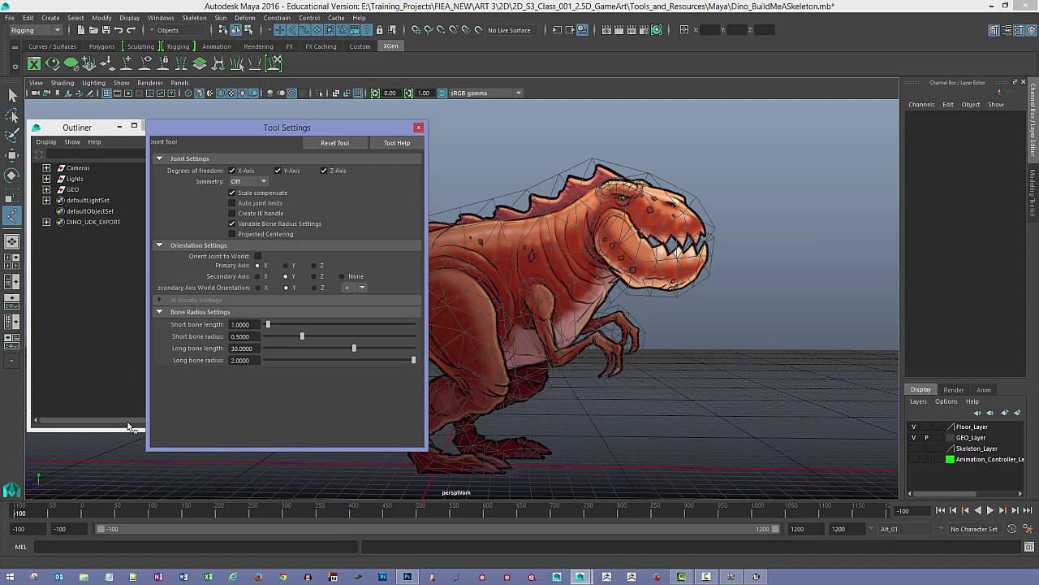
left_click_drag(113, 479, 222, 471, "alt")
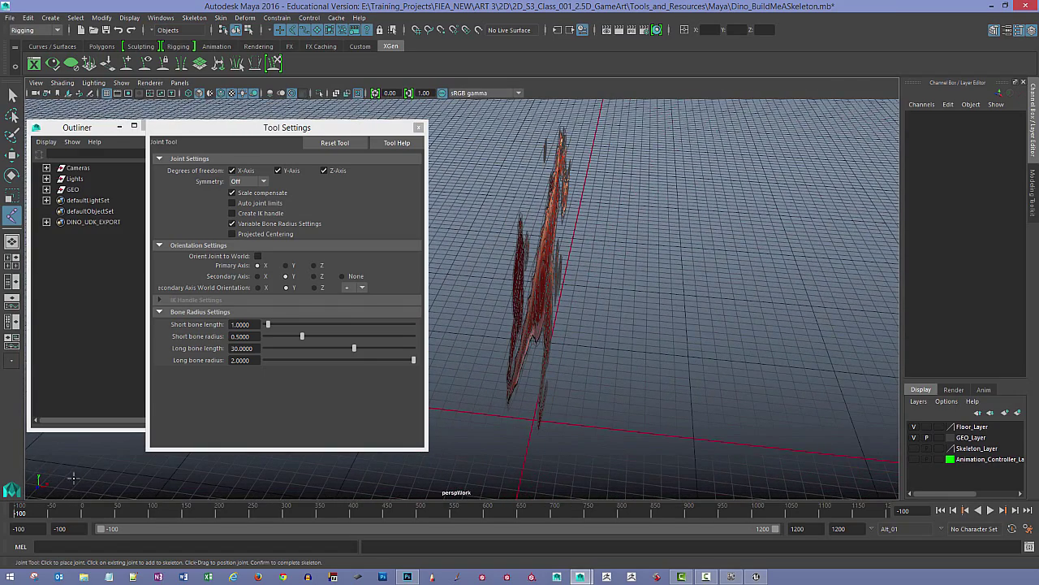
left_click_drag(72, 479, 121, 481, "alt")
left_click_drag(184, 481, 217, 477, "alt")
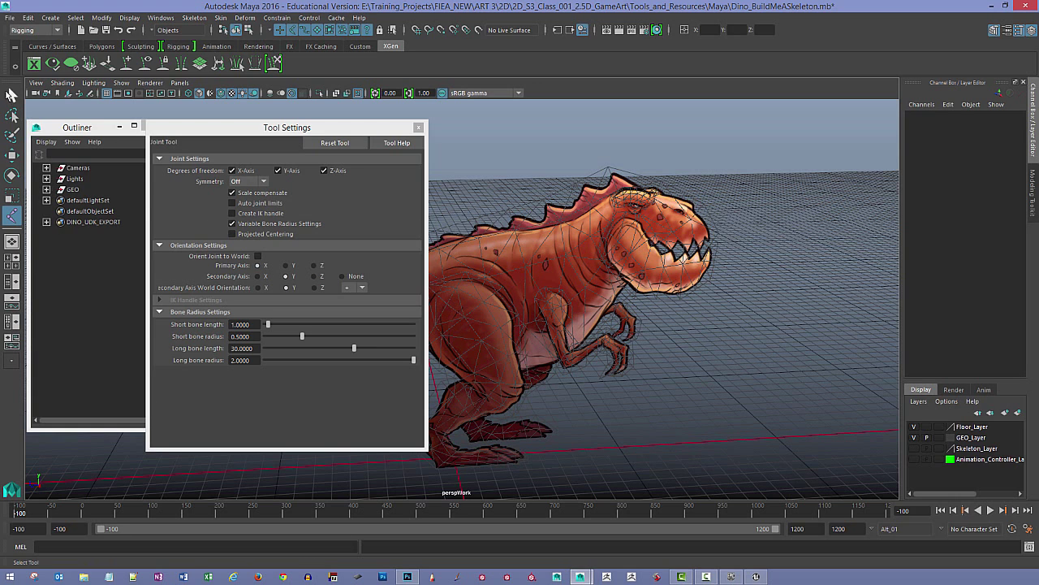
Step: Try rotating the dinosaur's Body mesh about the X axis by about -9.94 degrees and undo the rotation
left_click(12, 96)
left_click(465, 277)
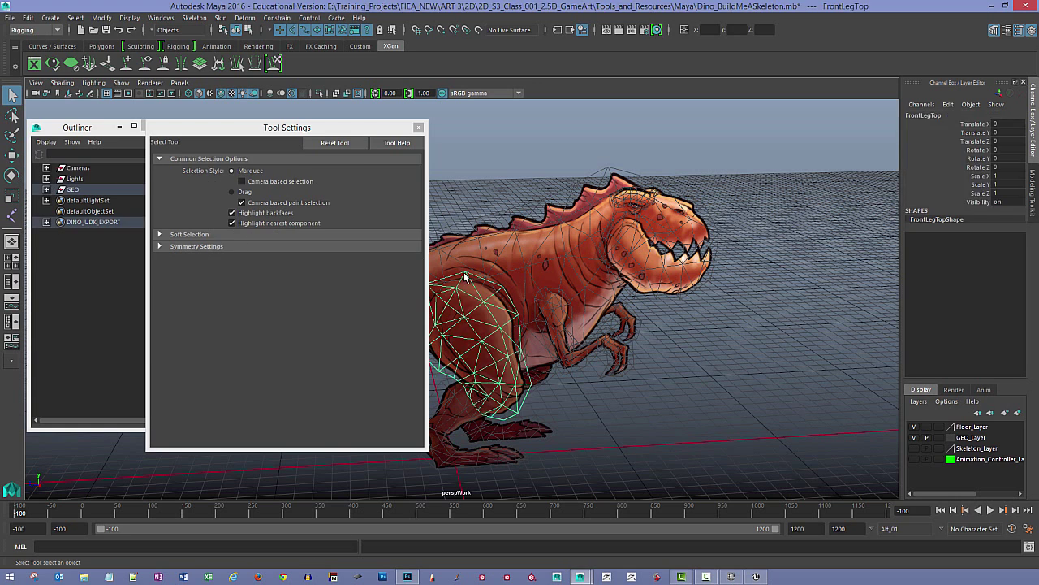
left_click(587, 284)
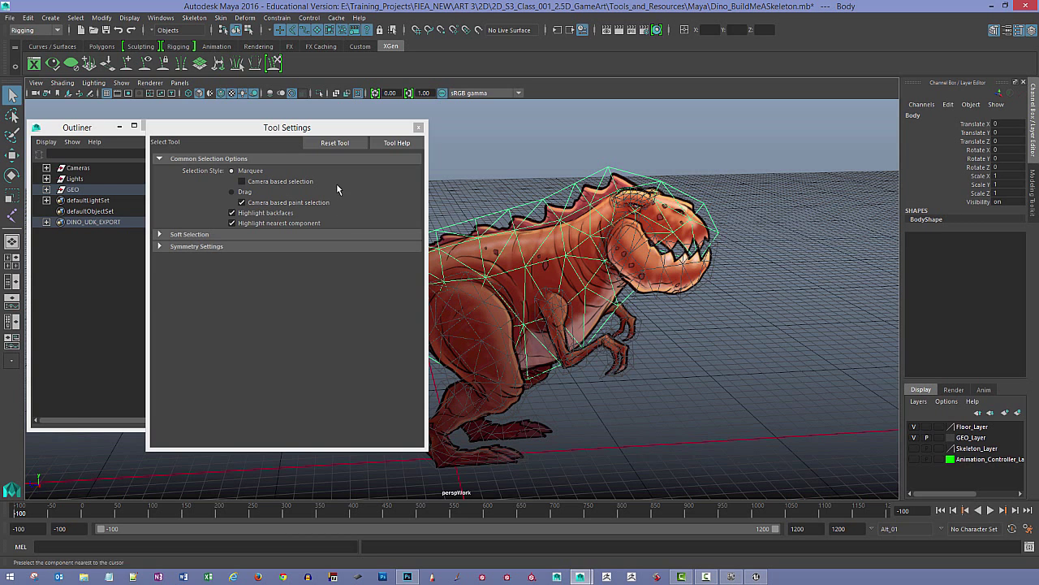
left_click_drag(276, 130, 226, 166)
left_click(13, 175)
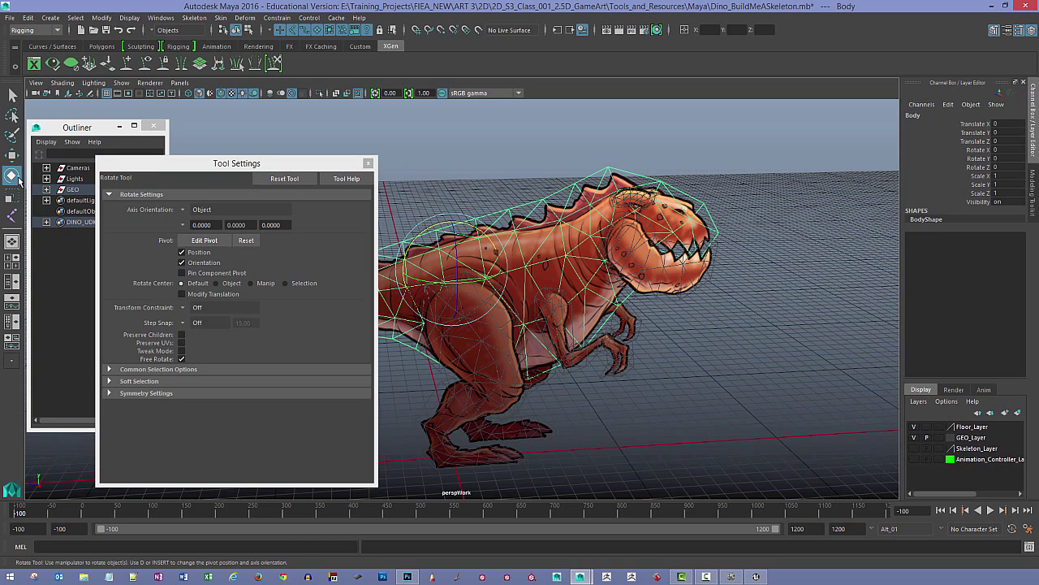
left_click_drag(558, 316, 715, 341, "alt")
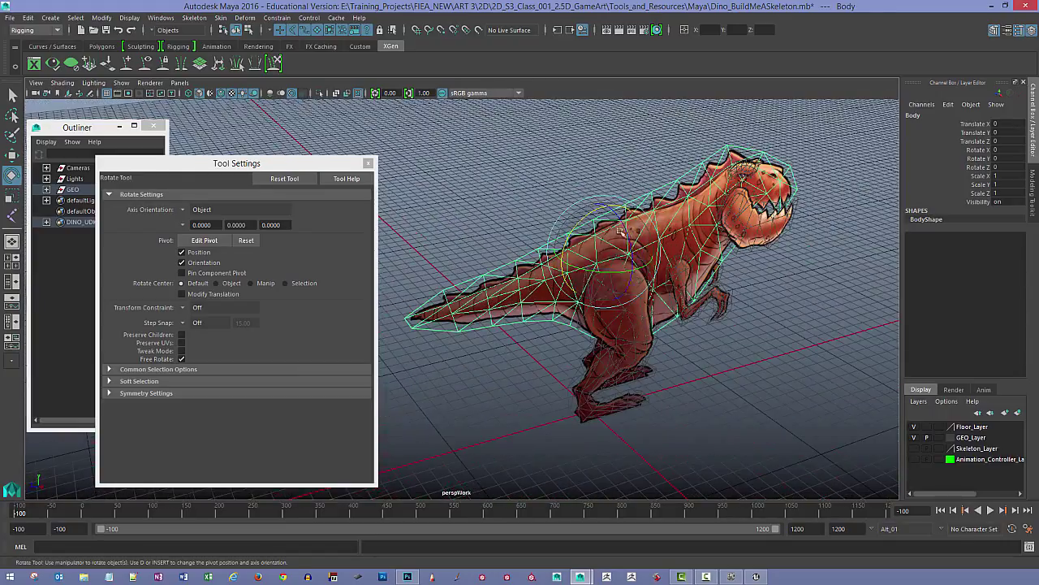
left_click_drag(625, 231, 555, 221)
key("ctrl+z")
key("ctrl+z")
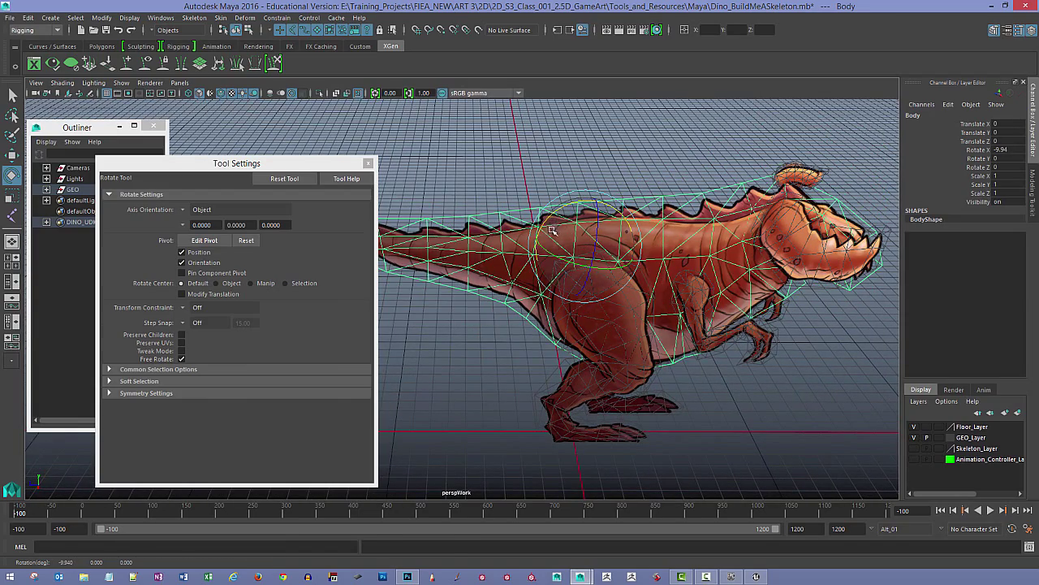
key("ctrl+z")
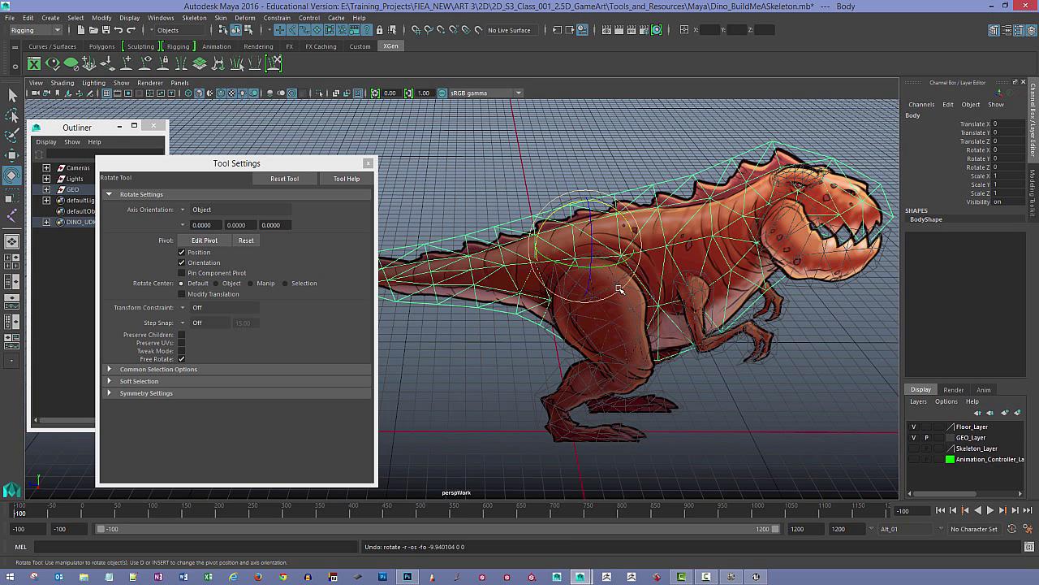
Step: Close the tool settings window and activate the Joint Tool with nothing selected
left_click_drag(624, 284, 423, 241, "alt")
left_click_drag(300, 166, 271, 167)
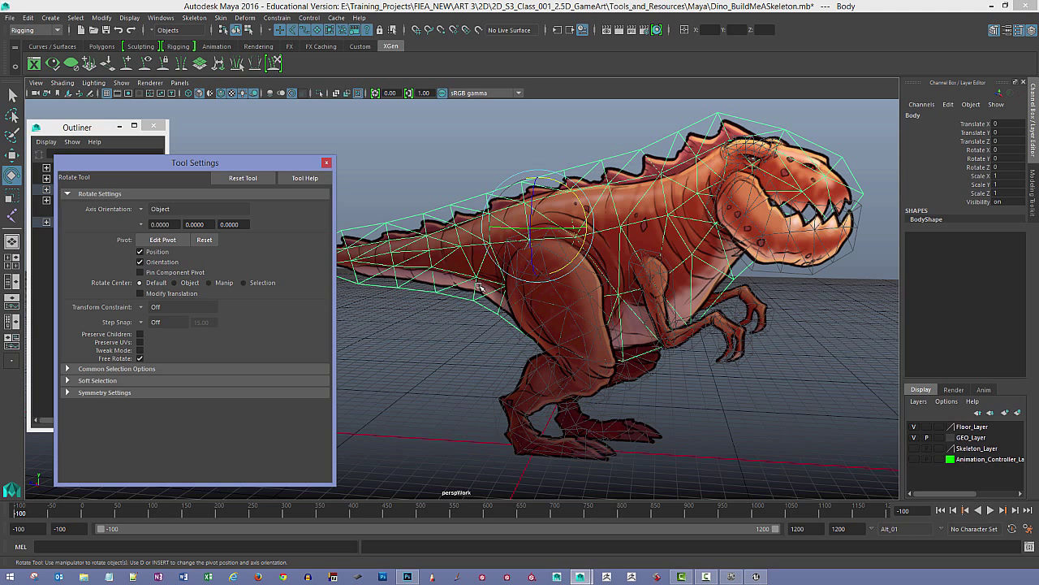
left_click_drag(489, 317, 508, 316, "alt")
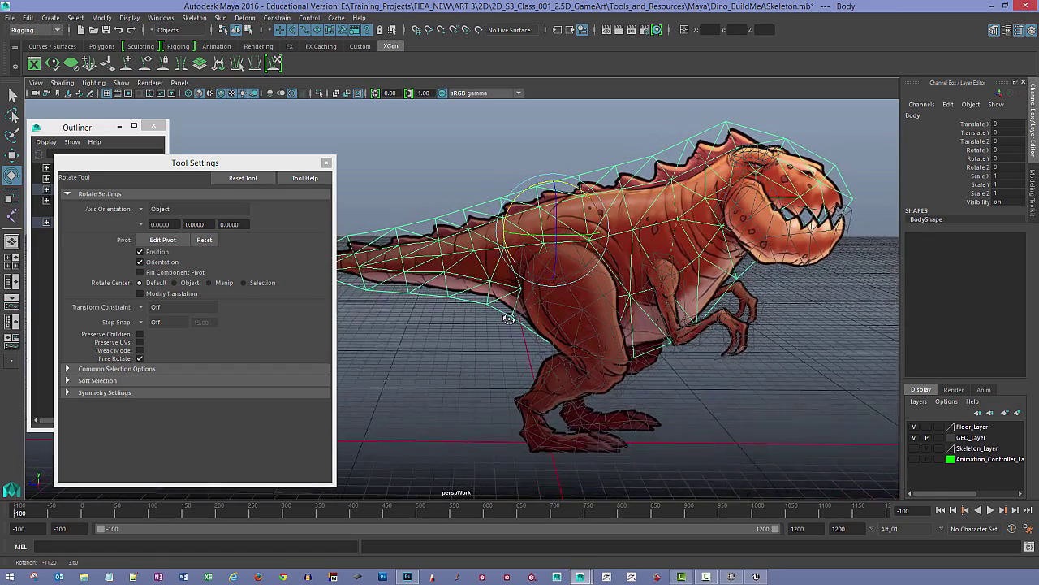
middle_click_drag(508, 316, 515, 307, "alt")
mouse_move(515, 307)
left_mouse_down("alt")
mouse_move(505, 308)
mouse_move(510, 321)
mouse_move(518, 310)
left_mouse_up("alt")
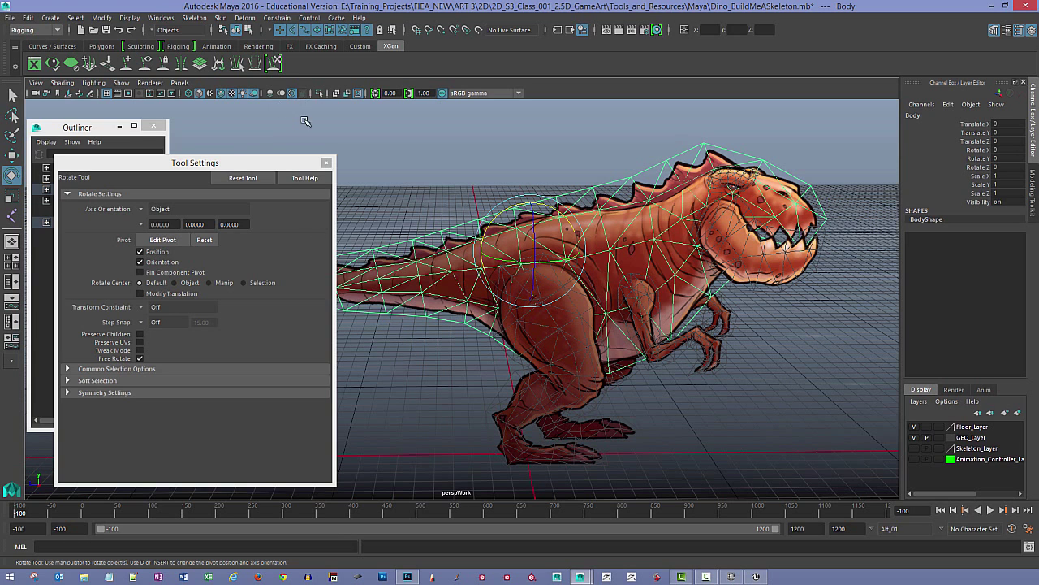
left_click(326, 162)
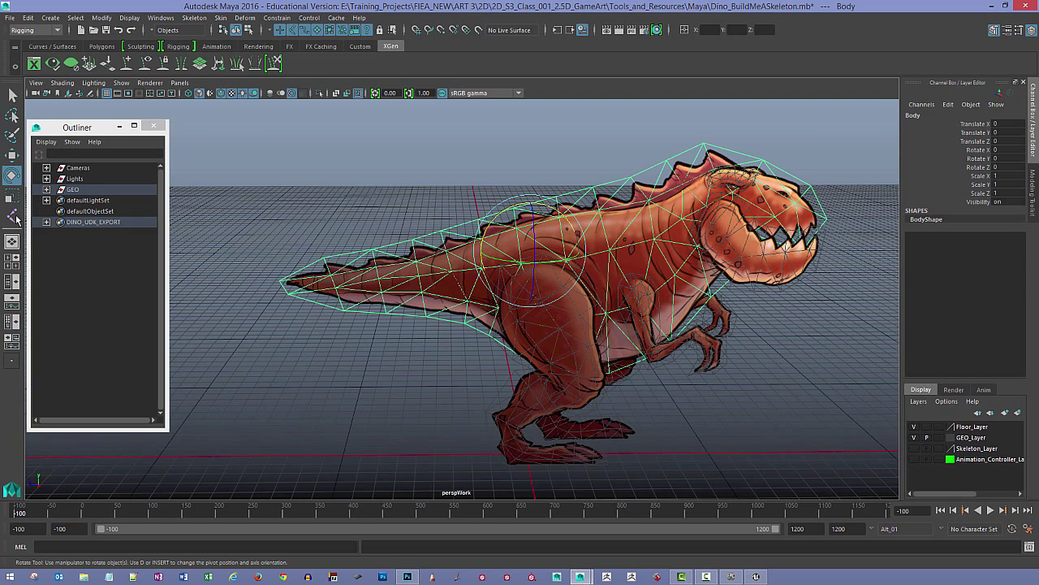
left_click(13, 216)
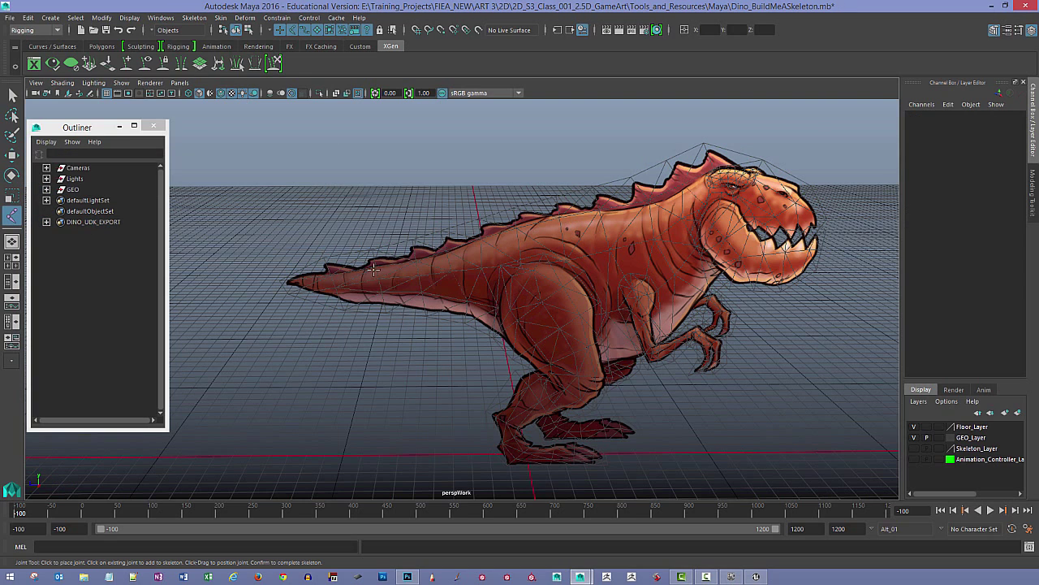
Step: Examine the dinosaur in the perspective view, the four-view layout and the maximized side view
left_click_drag(394, 252, 411, 281, "alt")
middle_click_drag(411, 281, 398, 253, "alt")
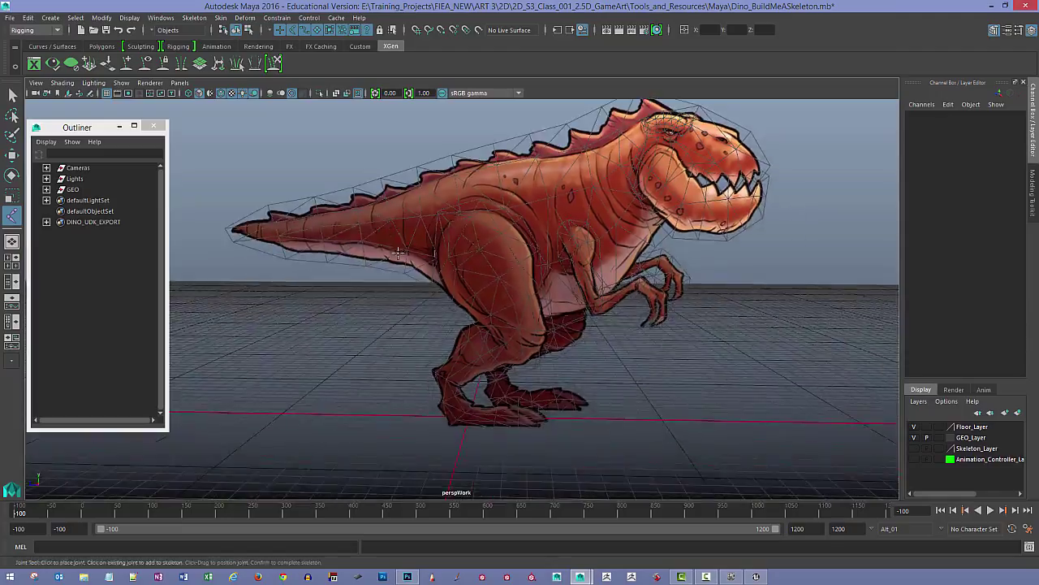
mouse_move(398, 253)
left_mouse_down("alt")
mouse_move(372, 271)
mouse_move(394, 273)
mouse_move(408, 246)
mouse_move(390, 258)
mouse_move(399, 251)
mouse_move(382, 245)
mouse_move(404, 248)
left_mouse_up("alt")
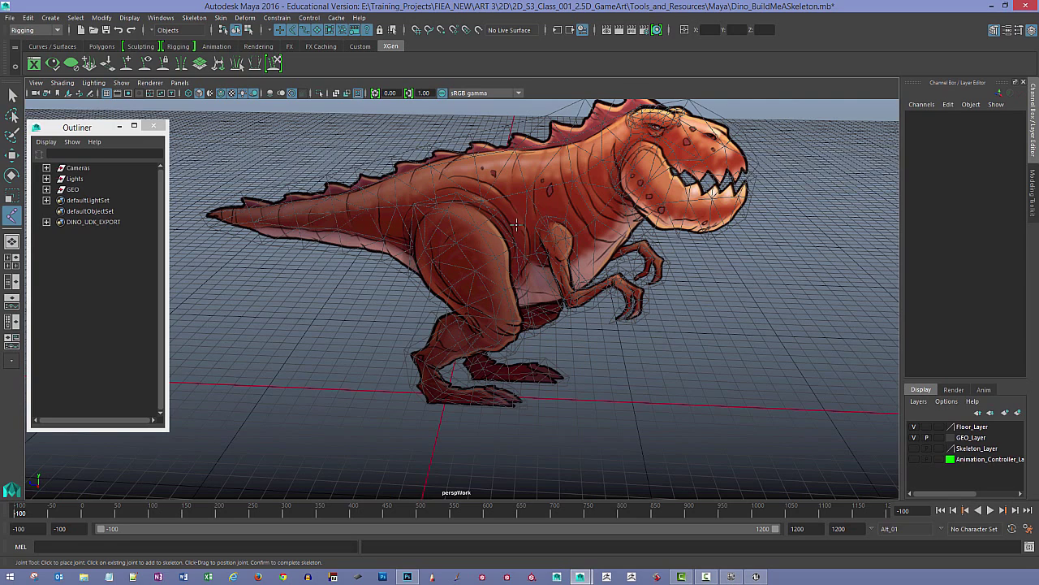
left_click_drag(515, 225, 510, 249, "alt")
key("space")
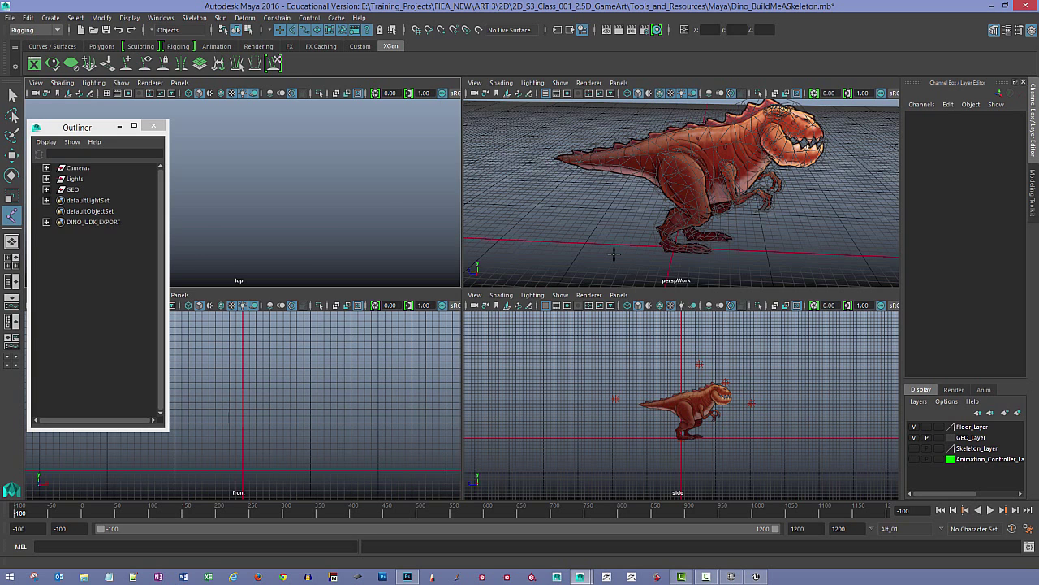
key("space")
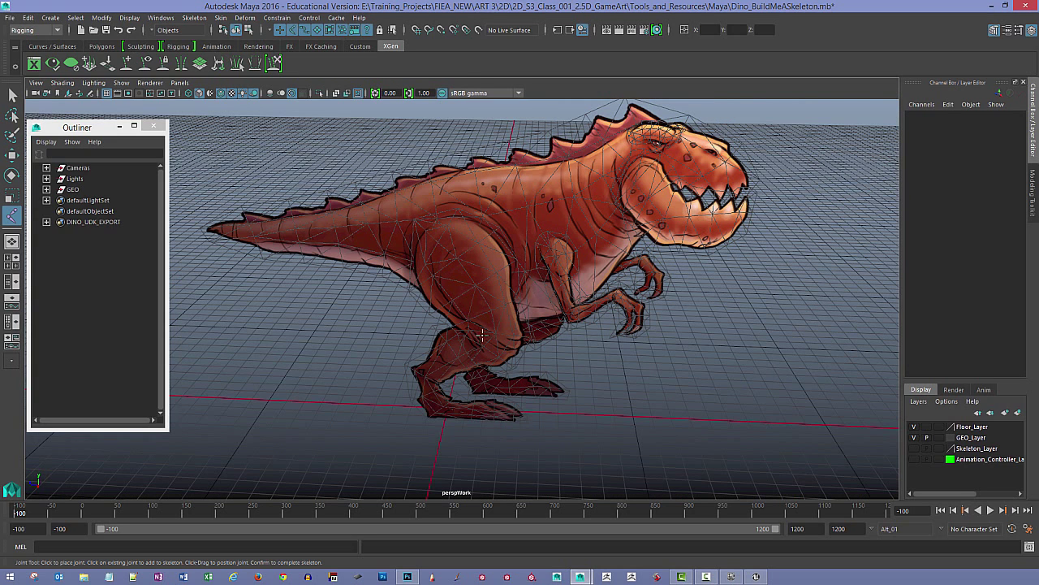
key("space")
key("space")
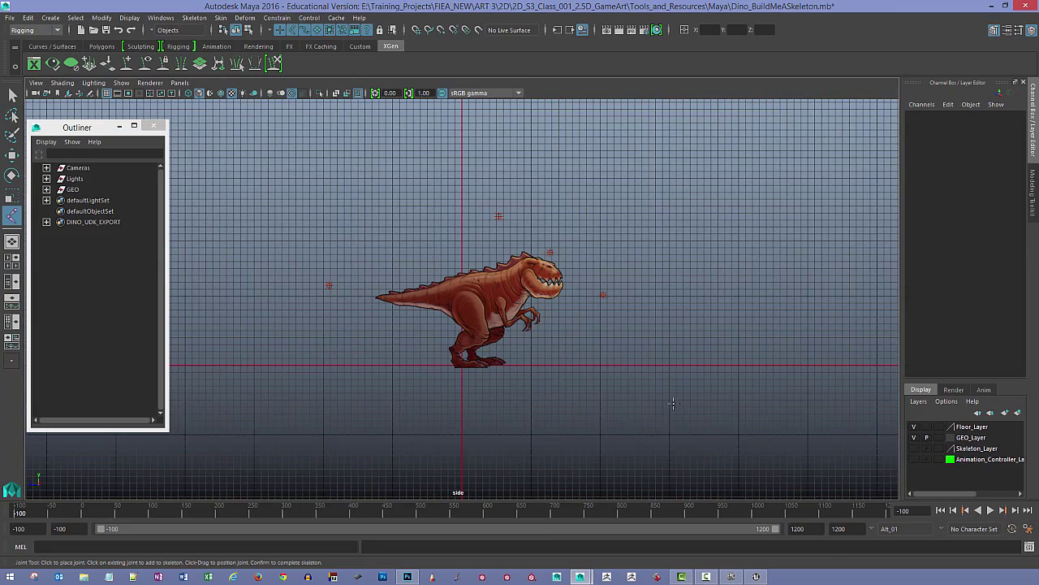
key("space")
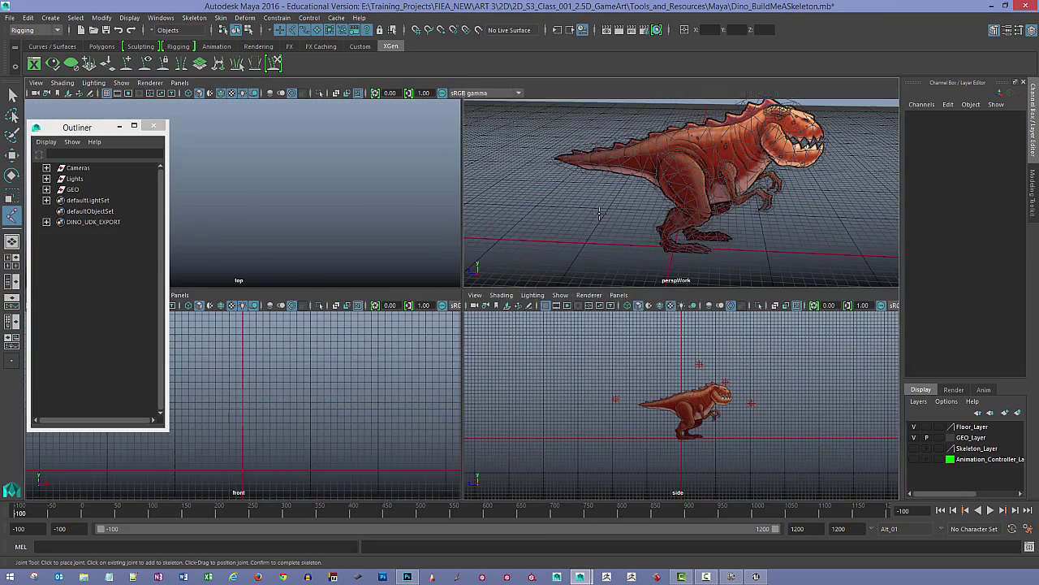
Step: In the maximized side view, place the root joint snapped to the grid origin at the dinosaur's feet
key("space")
key("space")
key("space")
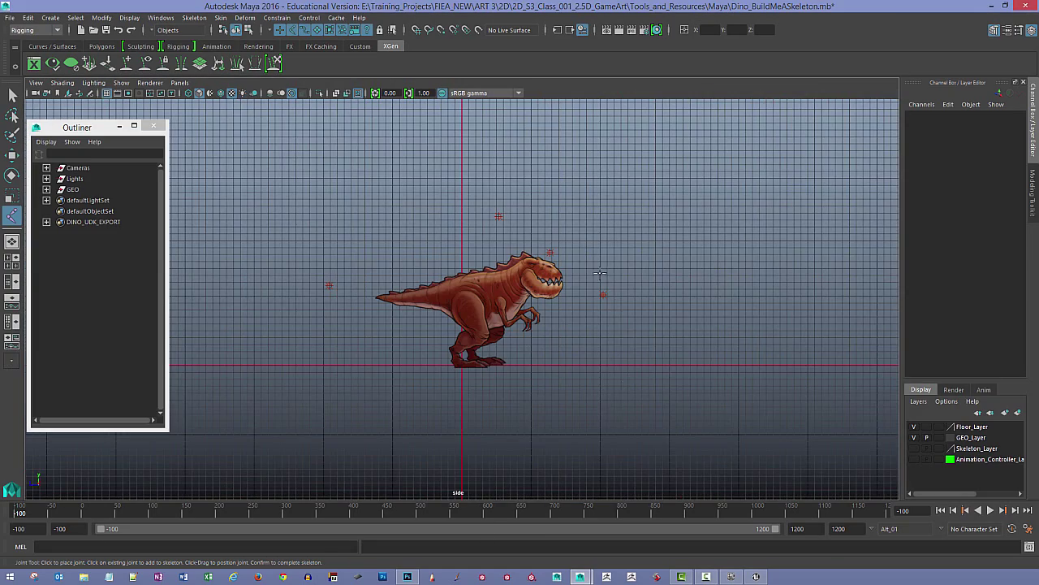
key("space")
key("space")
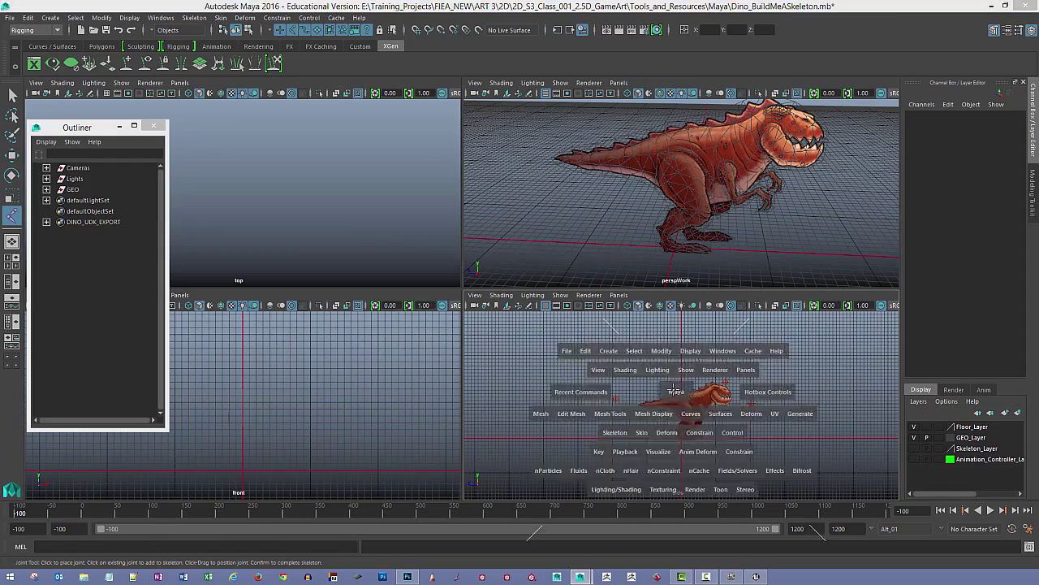
right_click_drag(506, 311, 670, 380, "alt")
middle_click_drag(673, 384, 641, 325, "alt")
left_click(590, 322, "alt")
right_click_drag(590, 322, 614, 329, "alt")
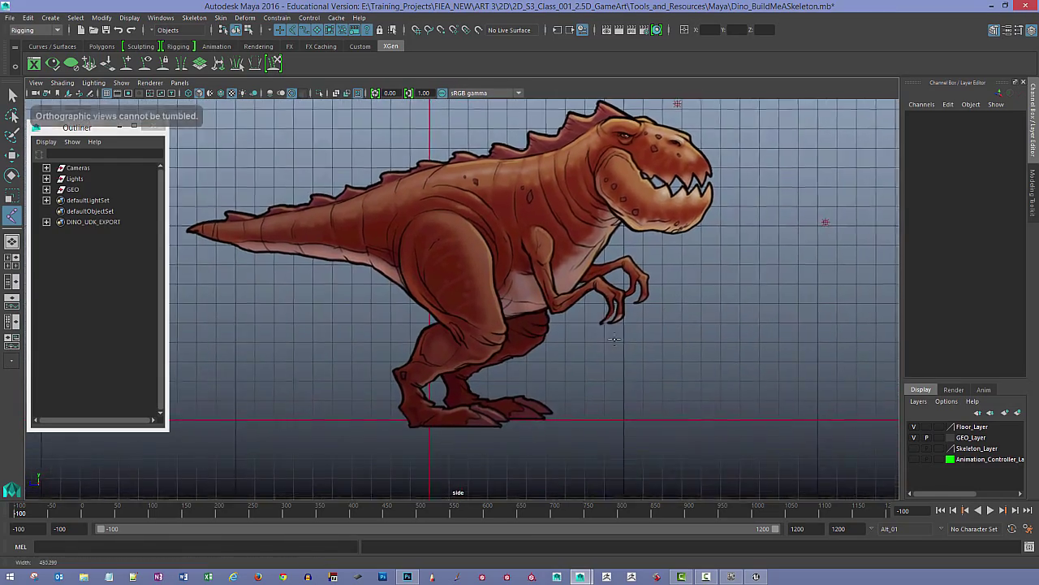
middle_click_drag(614, 329, 639, 365, "alt")
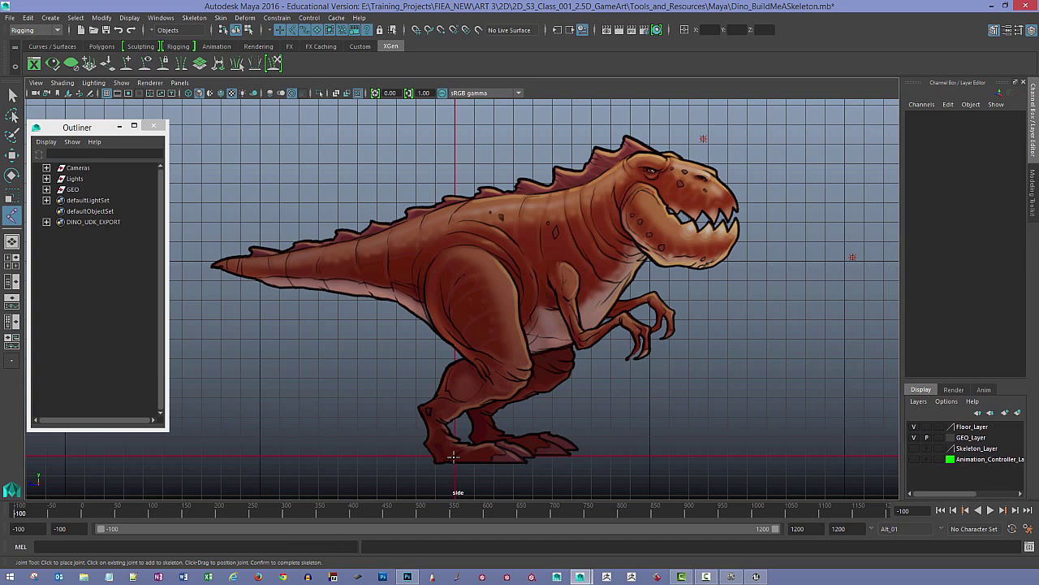
key("x")
key("x")
left_click(455, 456)
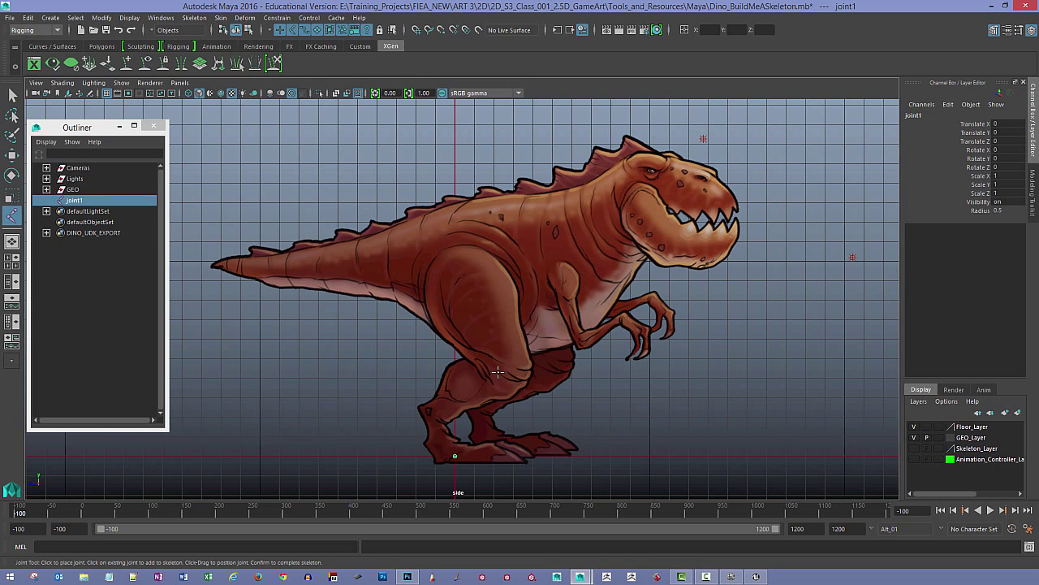
Step: Continue the joint chain from the root up to the hip, along the spine and neck to the head, ending at the snout tip
left_click(446, 248)
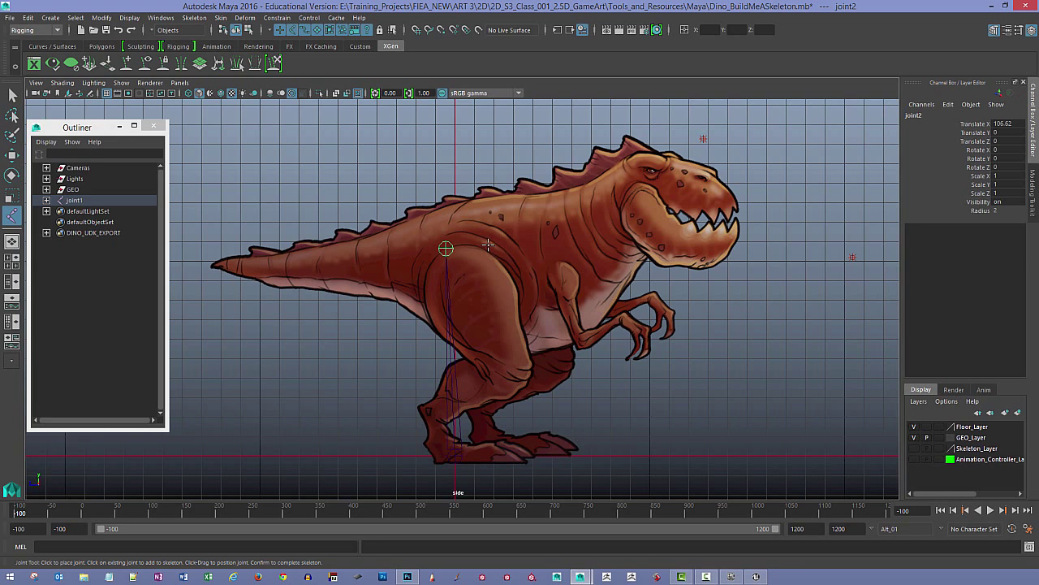
left_click(514, 233)
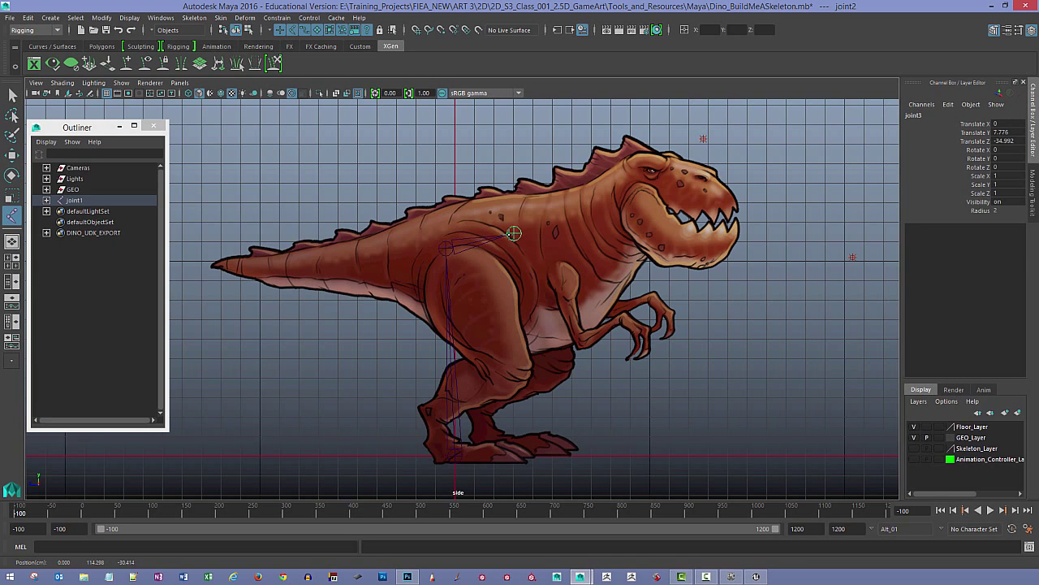
left_click_drag(514, 233, 636, 176)
left_click(636, 177)
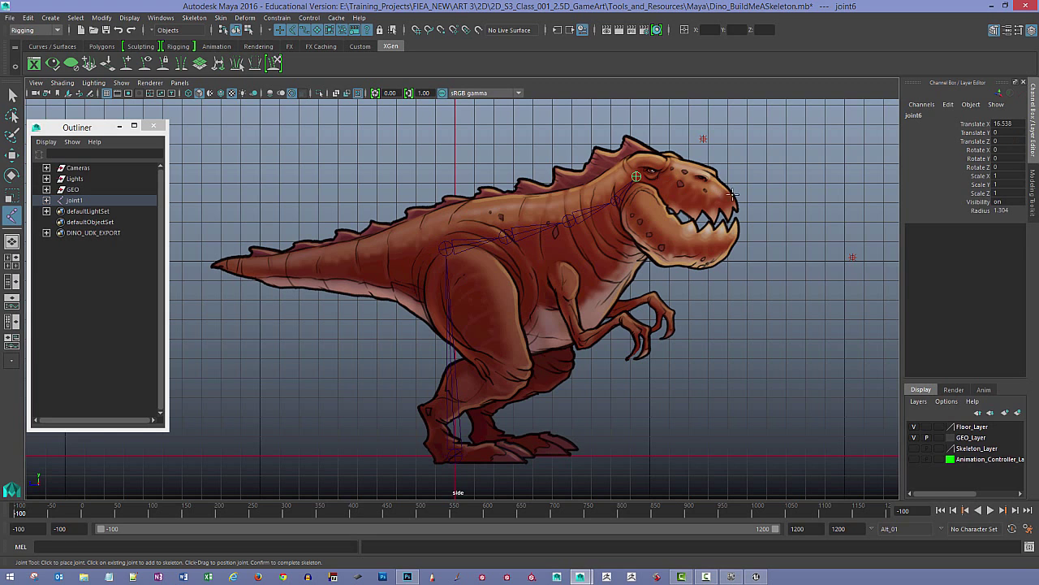
left_click_drag(727, 200, 733, 204)
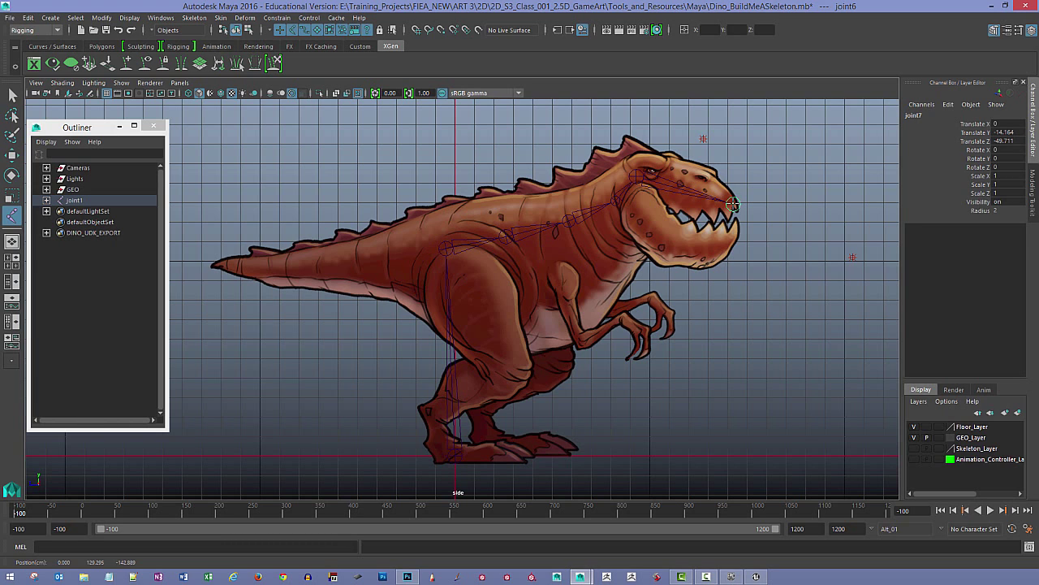
left_click_drag(733, 204, 733, 203)
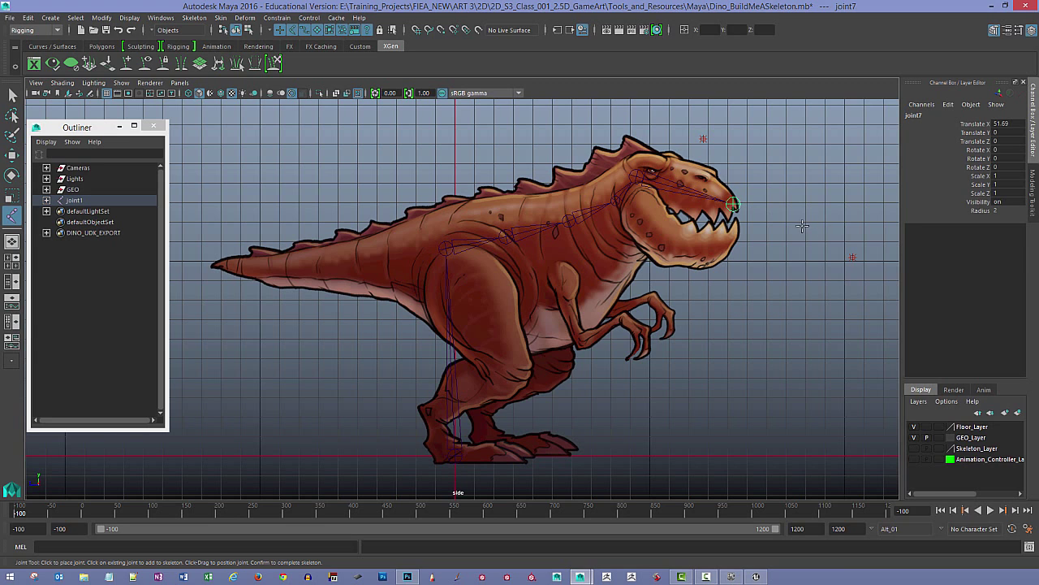
Step: Place an extra joint in front of the snout, leave the Joint Tool, and delete that extra joint
left_click_drag(804, 227, 822, 228)
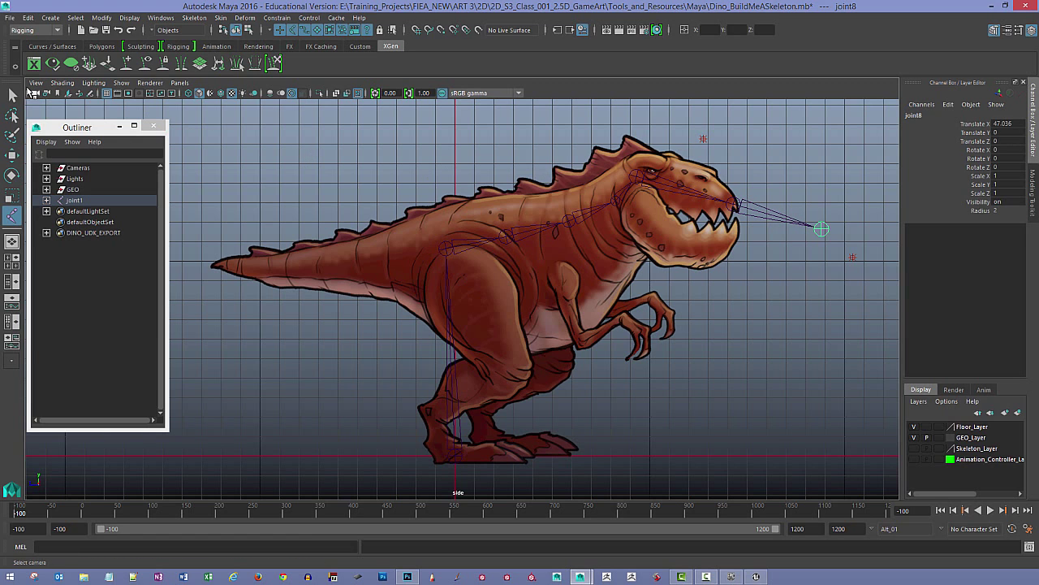
left_click(12, 96)
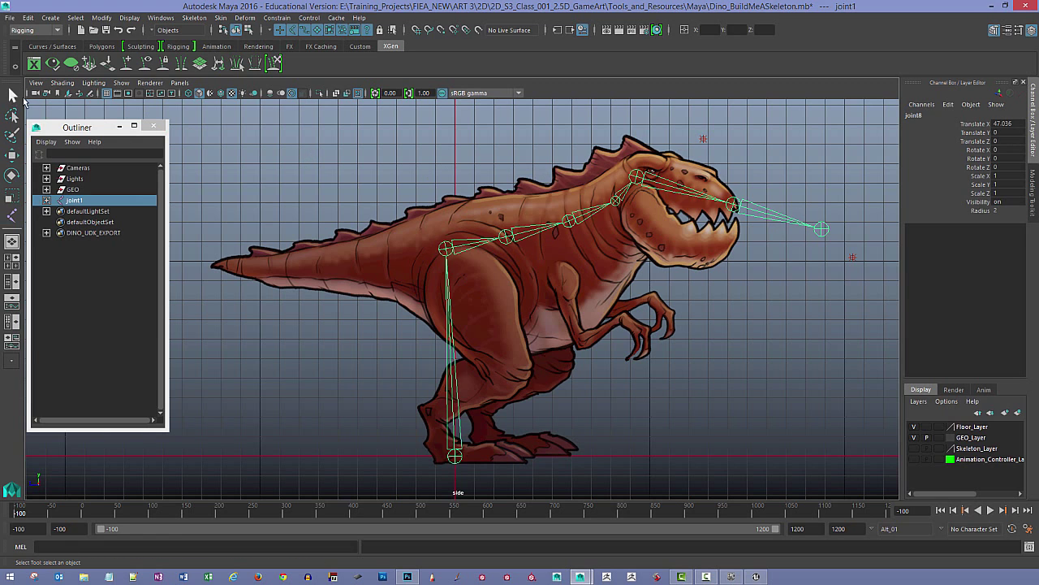
left_click(745, 262)
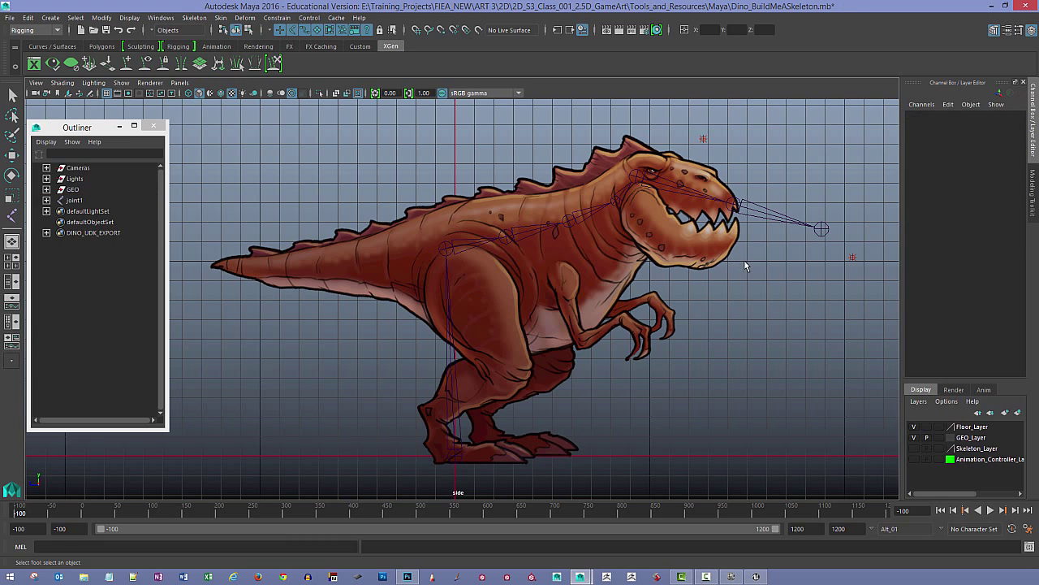
left_click(822, 230)
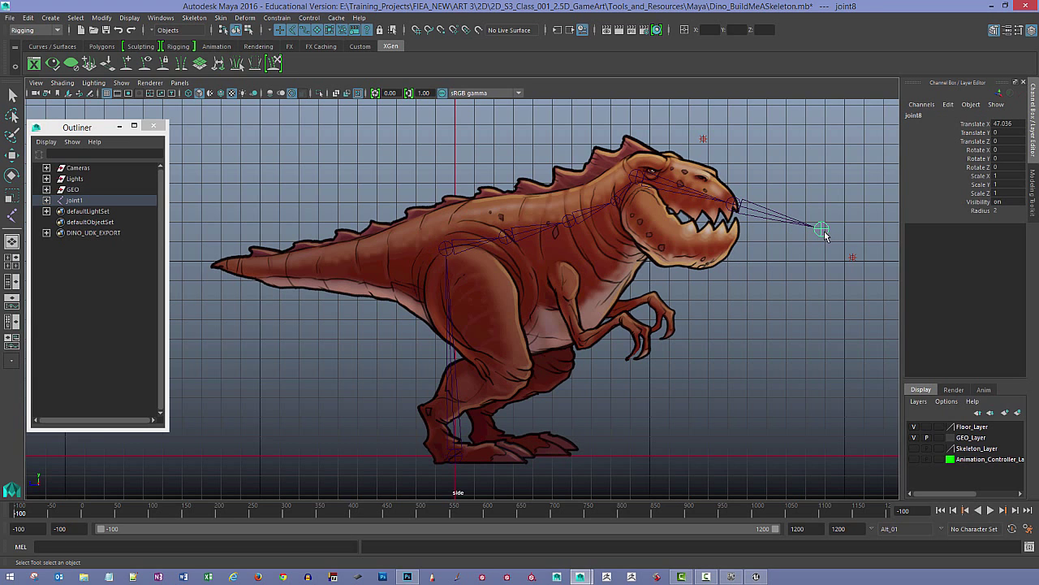
key("Delete")
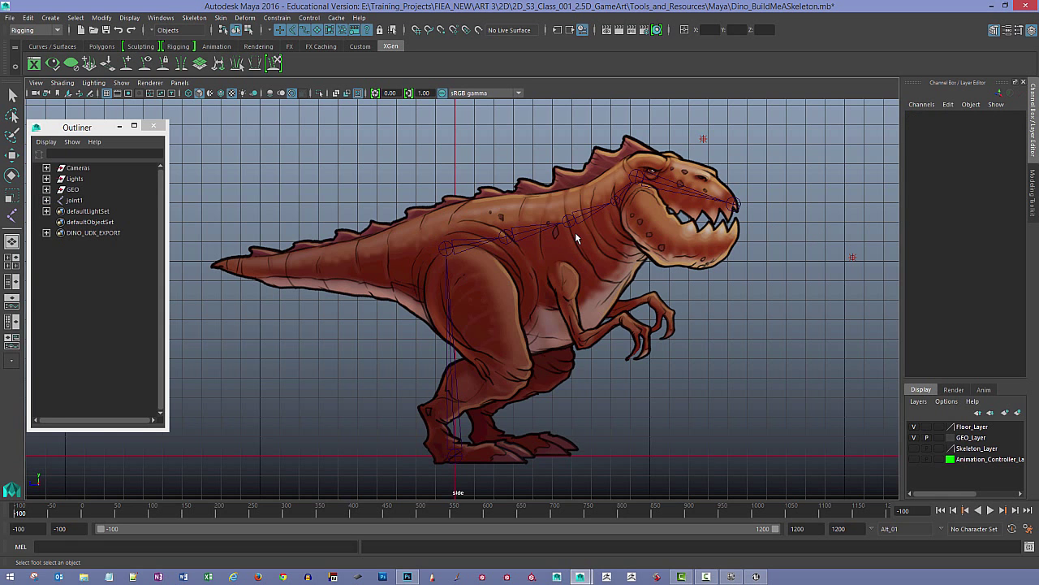
Step: Examine the joint chain's placement inside the dinosaur from several angles in the perspective view, highlighting the whole chain from the root
key("space")
key("space")
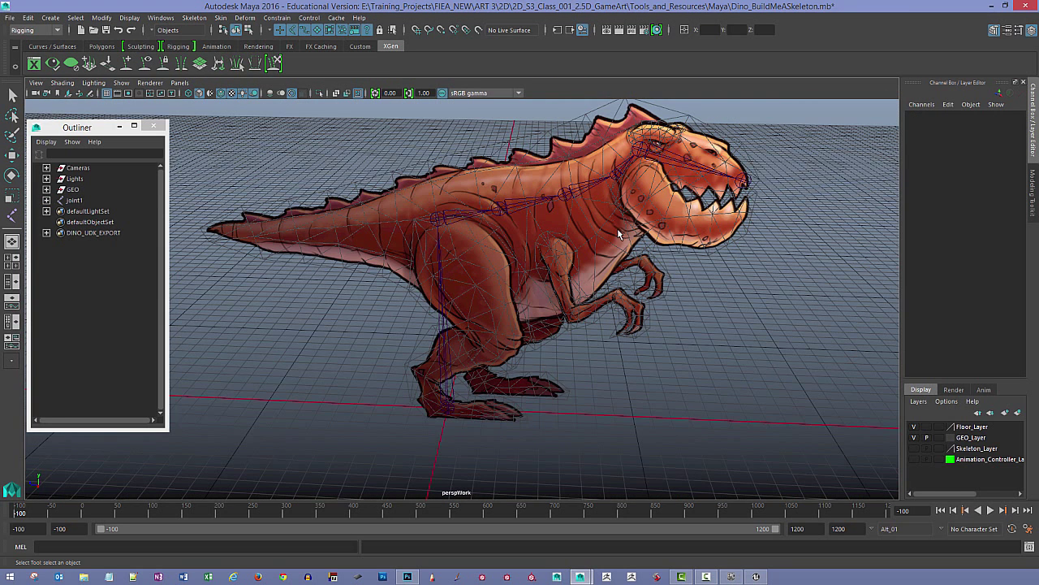
left_click_drag(617, 233, 432, 254, "alt")
left_click_drag(426, 320, 377, 331, "alt")
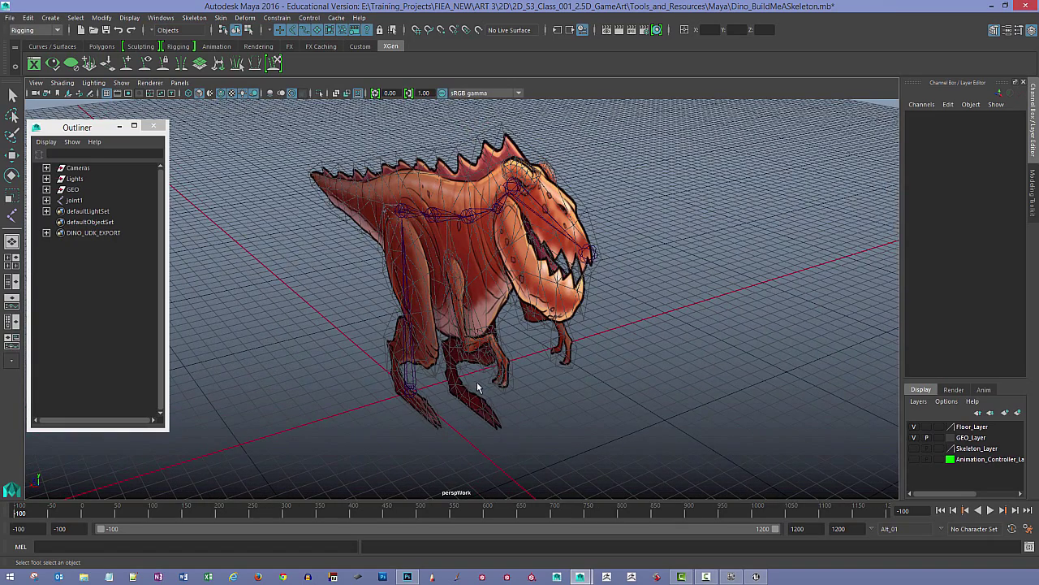
left_click_drag(476, 383, 316, 355, "alt")
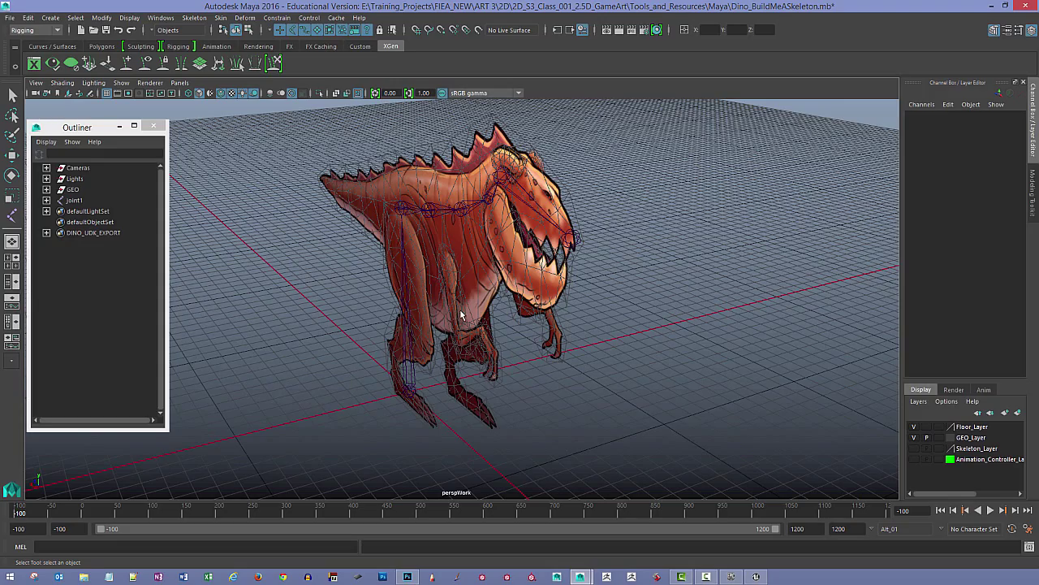
left_click_drag(461, 315, 523, 268, "alt")
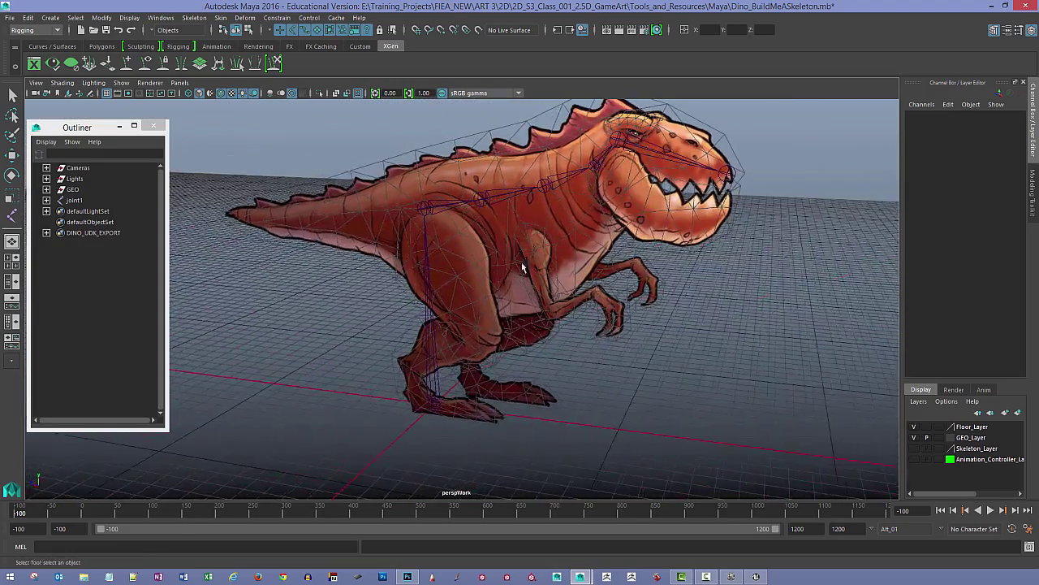
left_click(429, 363)
left_click_drag(527, 343, 489, 351, "alt")
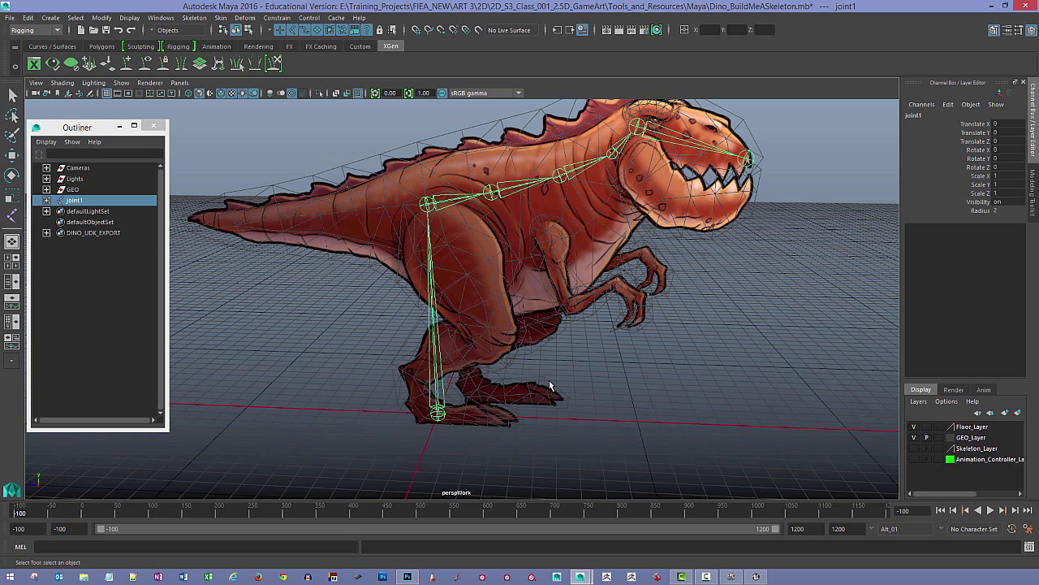
left_click(577, 381)
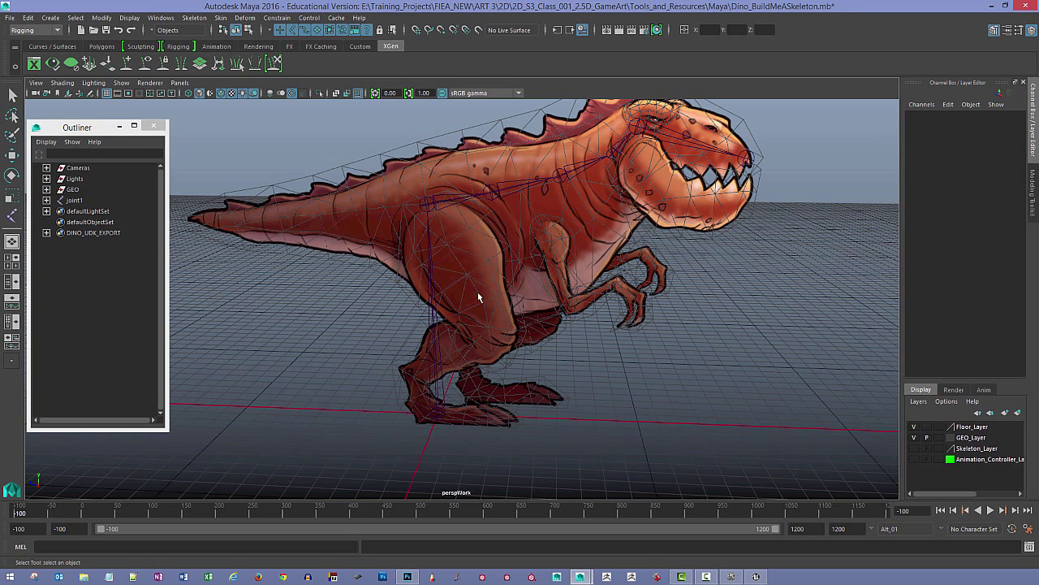
Step: Inspect the translate values of the hip joint and the first spine joint, ending with the hip joint selected
left_click(436, 205)
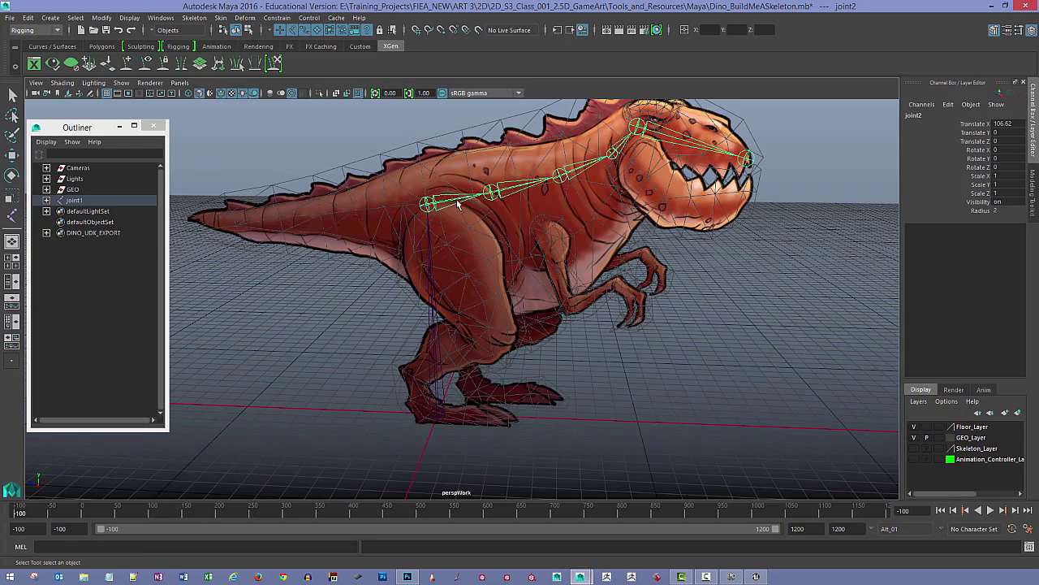
mouse_move(460, 204)
left_mouse_down("alt")
mouse_move(471, 207)
mouse_move(457, 199)
left_mouse_up("alt")
right_click_drag(457, 199, 527, 220, "alt")
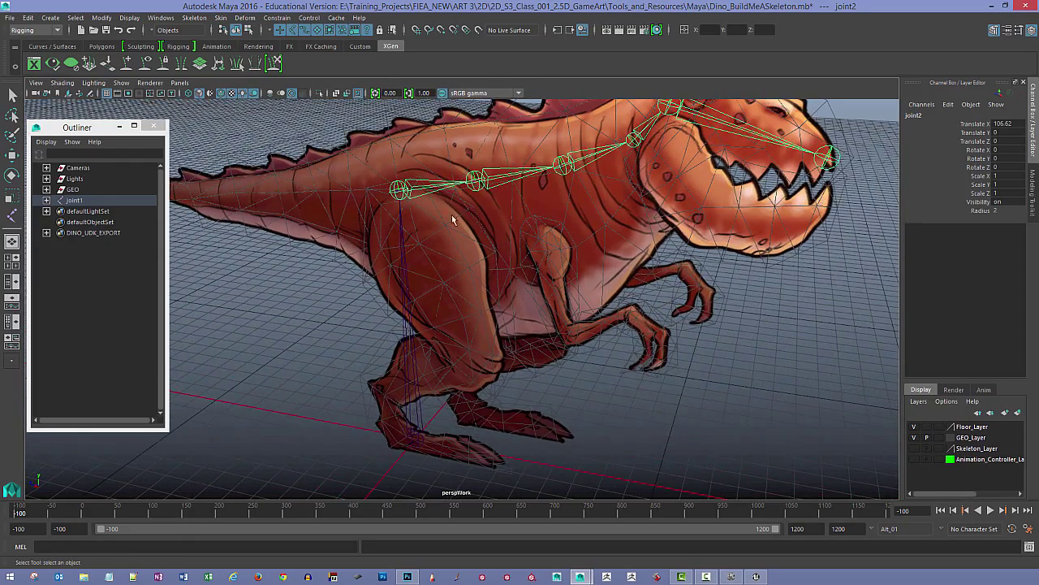
mouse_move(461, 201)
left_mouse_down("alt")
mouse_move(466, 220)
mouse_move(453, 212)
left_mouse_up("alt")
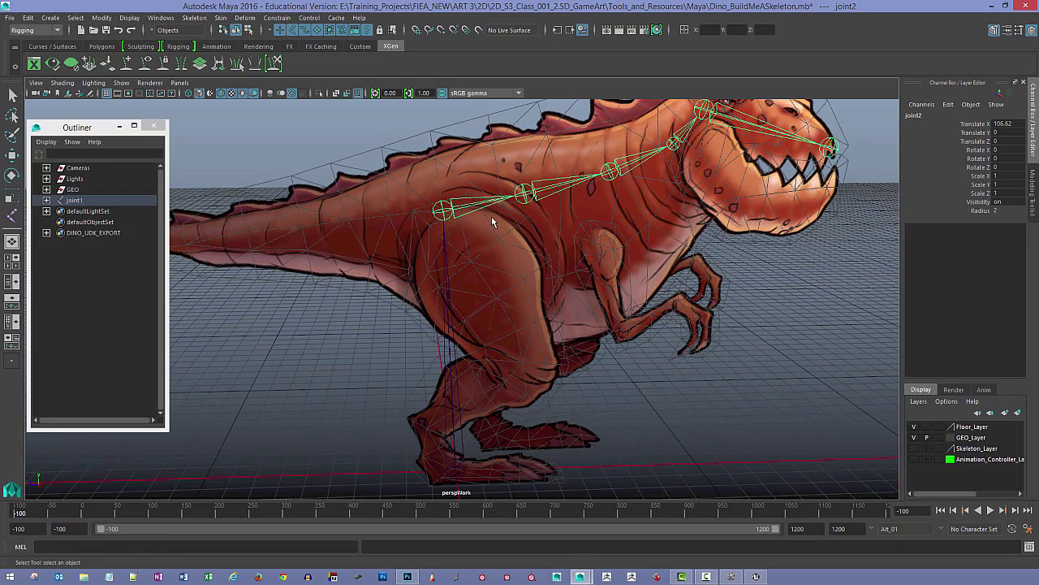
left_click_drag(491, 216, 469, 206, "alt")
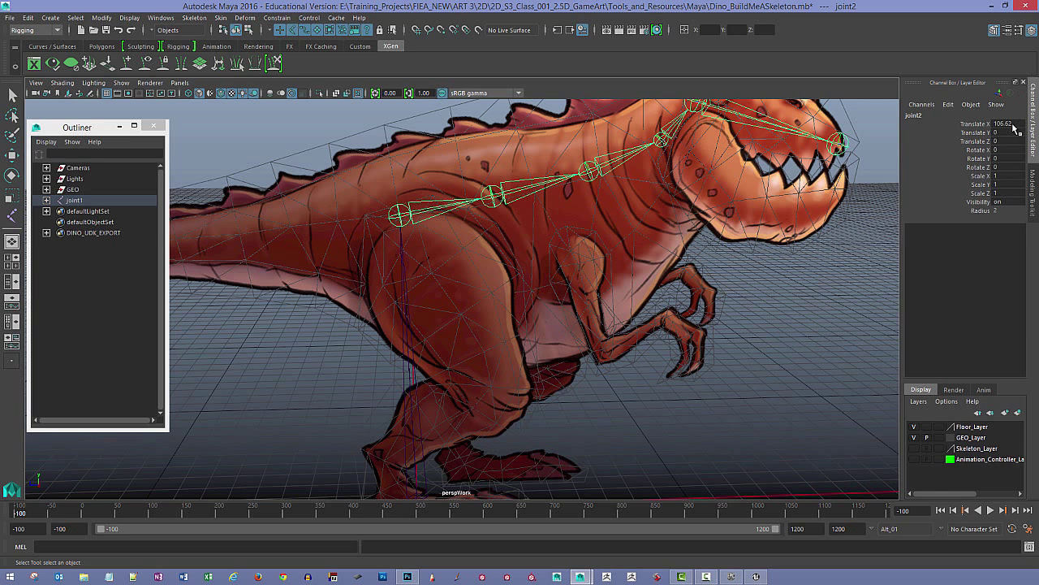
left_click(504, 196)
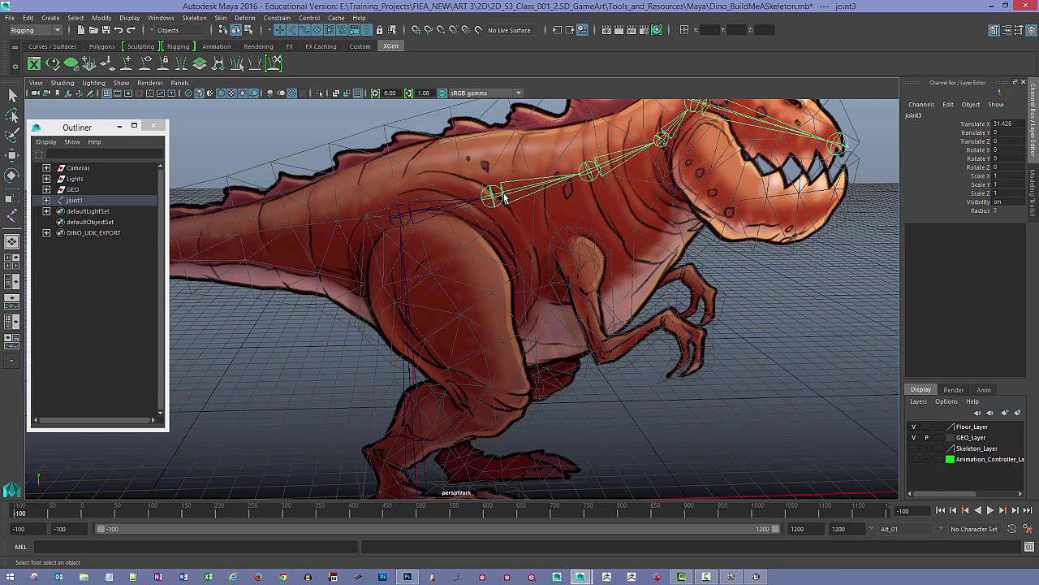
left_click(420, 215)
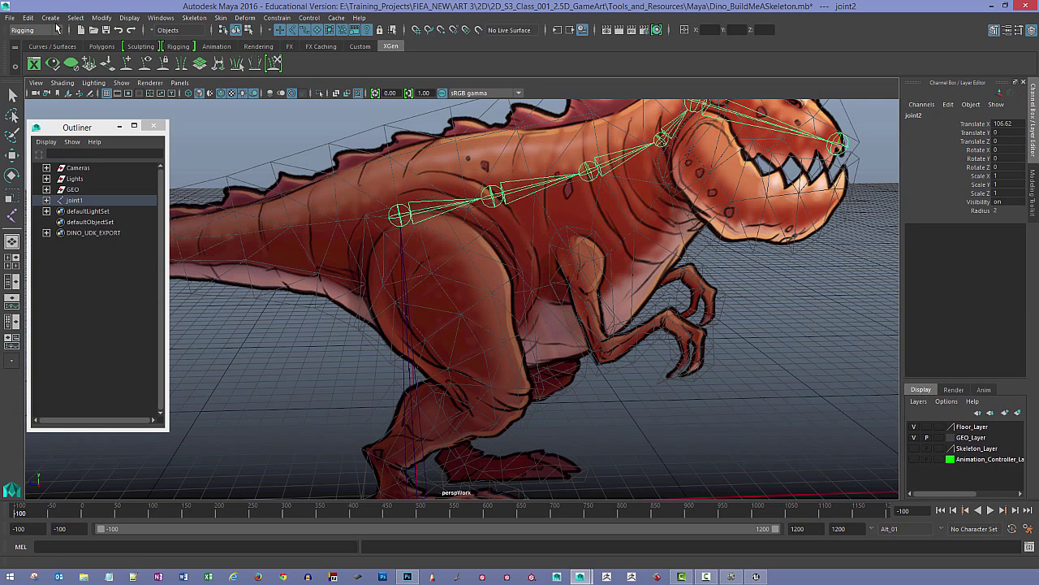
Step: Try freezing only the hip joint's translation with Rotate and Scale excluded, and restore both options before closing the Freeze Transformations options
left_click(106, 19)
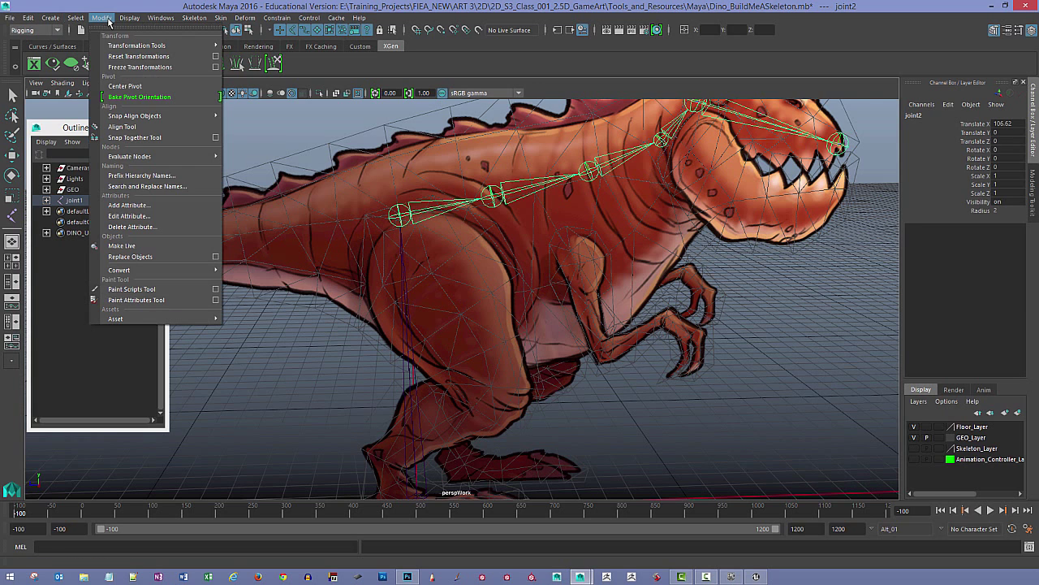
left_click(216, 68)
left_click_drag(734, 108, 753, 231)
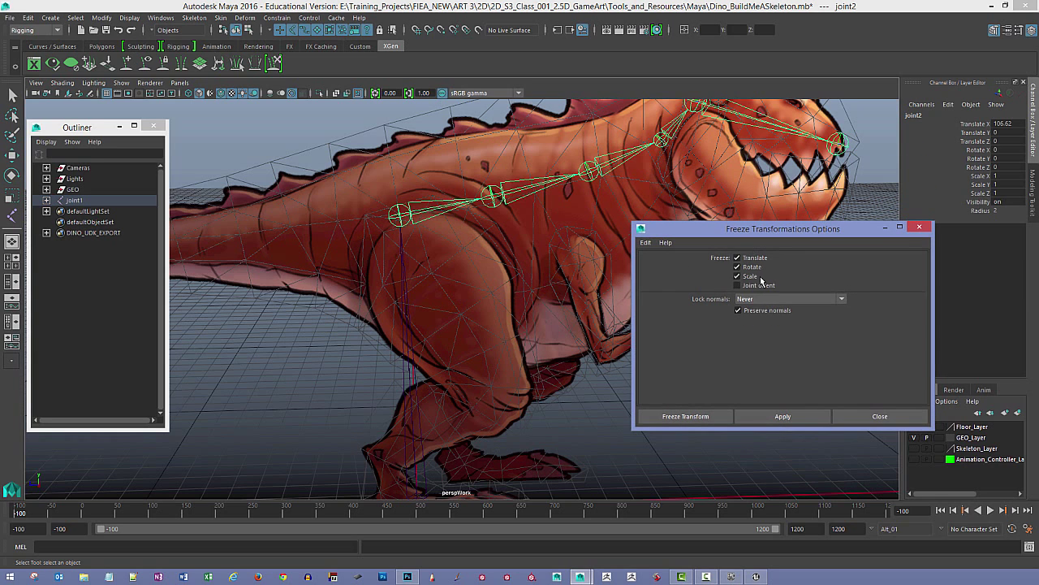
left_click(737, 276)
left_click(737, 267)
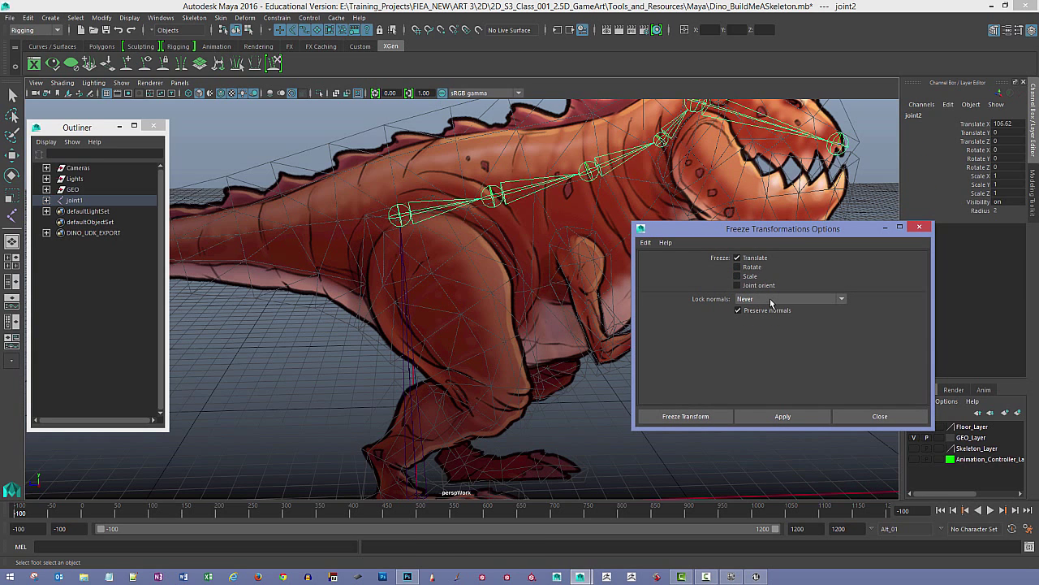
left_click(800, 414)
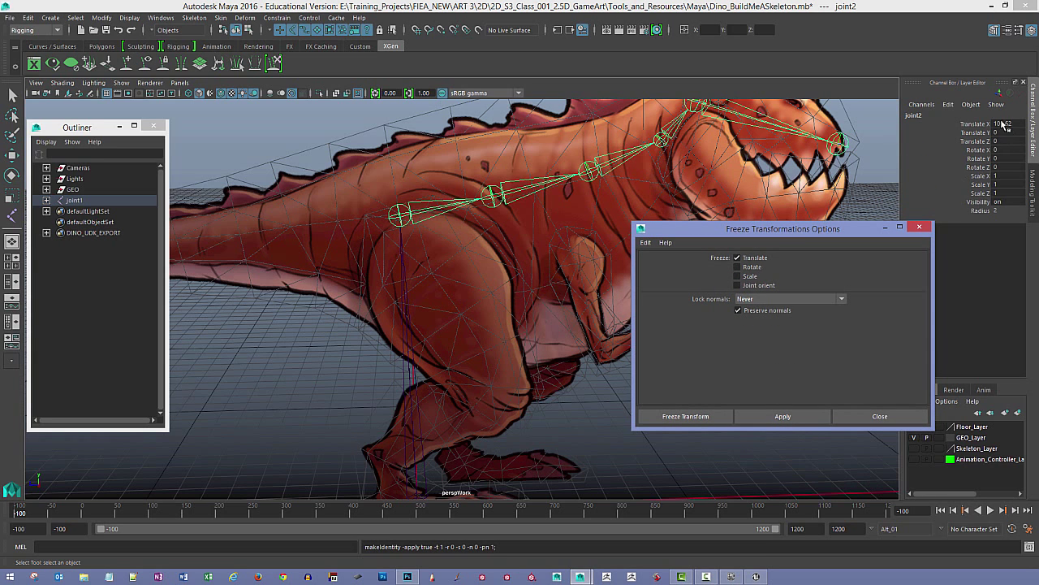
left_click(737, 276)
left_click(737, 267)
left_click(920, 228)
Step: Try rotating the first spine joint ahead of the hip about its Z axis by about 6.5 degrees and undo the rotation
left_click(510, 203)
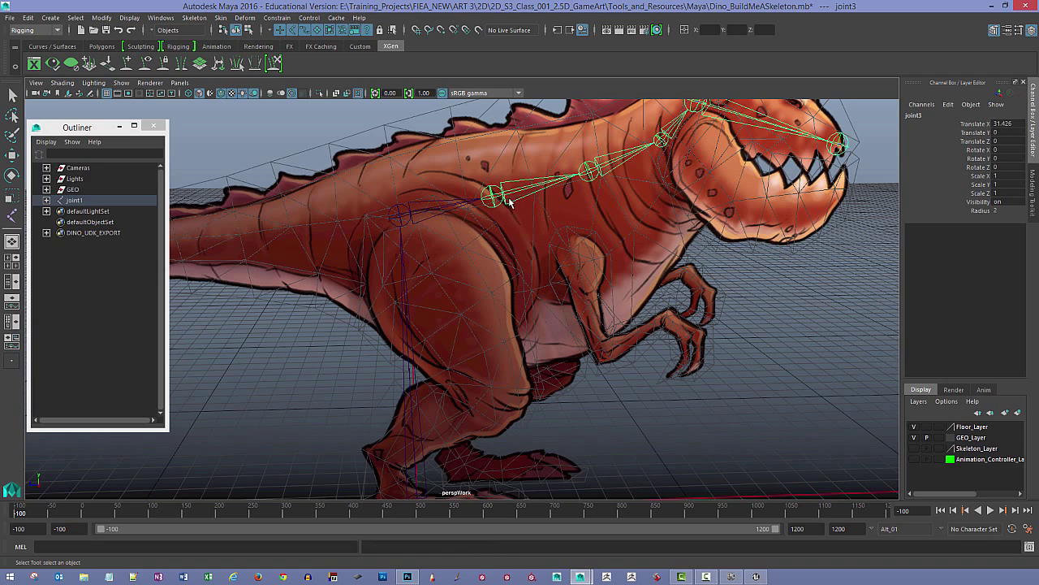
middle_click_drag(523, 190, 526, 231, "alt")
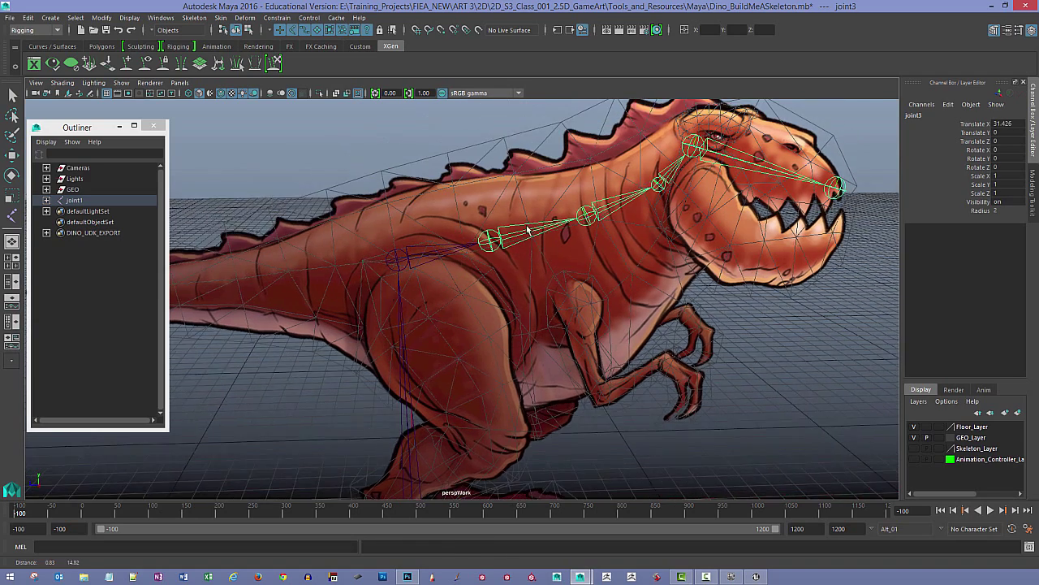
right_click_drag(526, 232, 511, 224, "alt")
key("e")
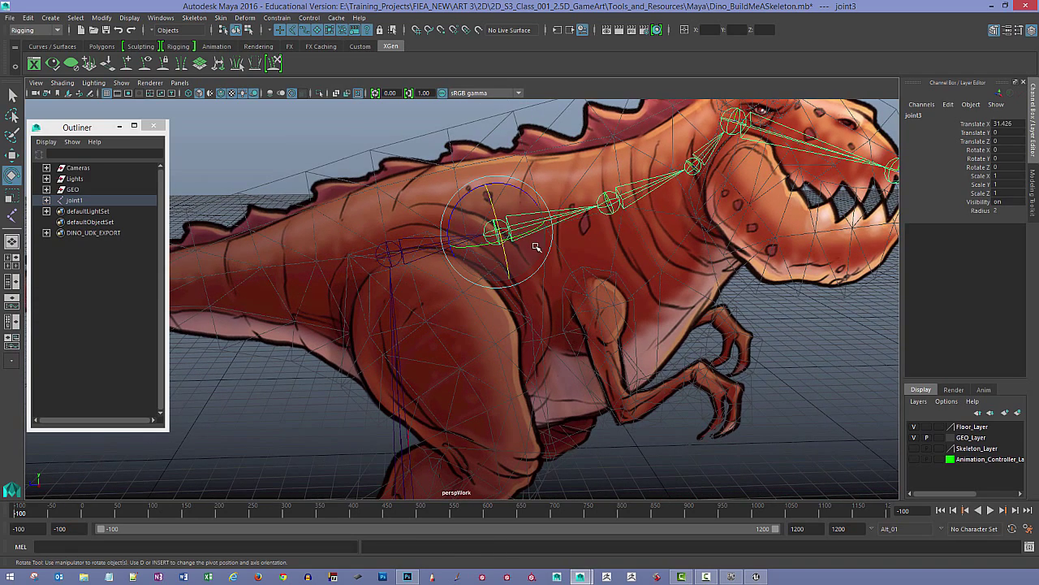
left_click_drag(511, 195, 488, 183)
key("ctrl+z")
key("ctrl+z")
key("ctrl+z")
key("ctrl+z")
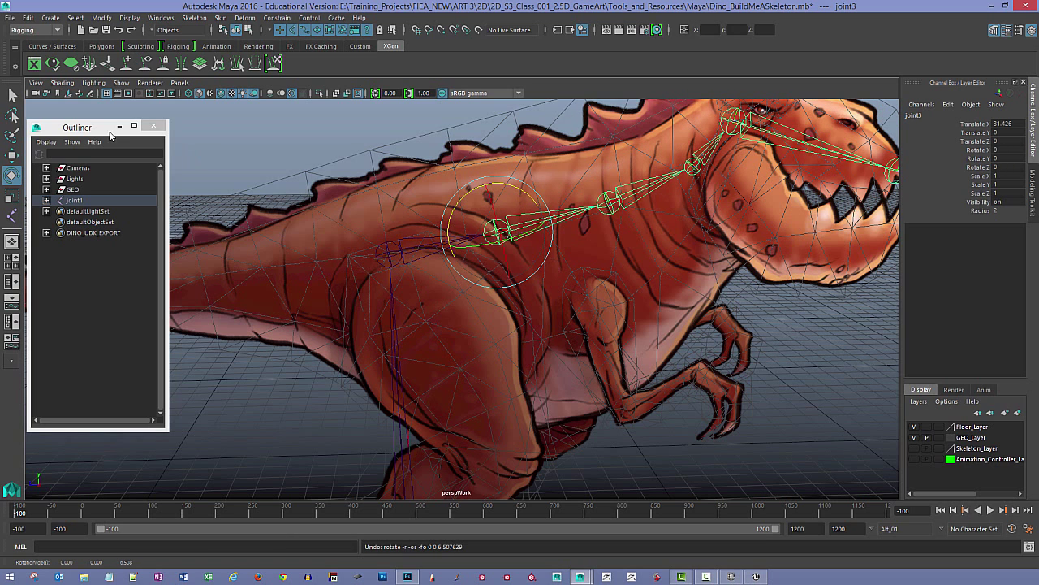
Step: Show the first spine joint's full attributes and set the Freeze Transformations options to joint orient only, with Translate excluded
key("ctrl+a")
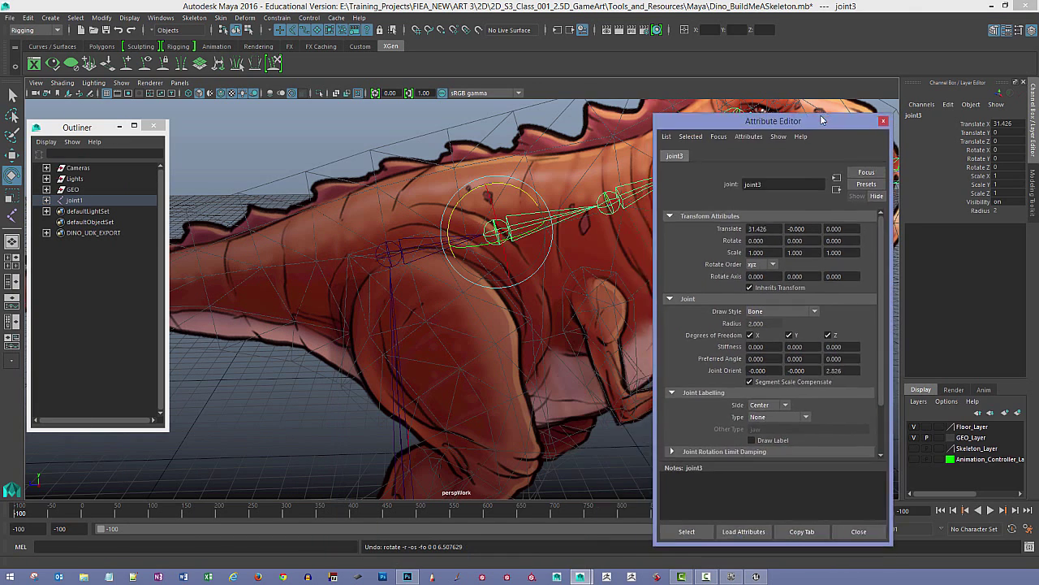
mouse_move(758, 112)
left_mouse_down()
mouse_move(989, 91)
mouse_move(671, 107)
mouse_move(771, 84)
mouse_move(741, 91)
mouse_move(768, 86)
mouse_move(764, 102)
left_mouse_up()
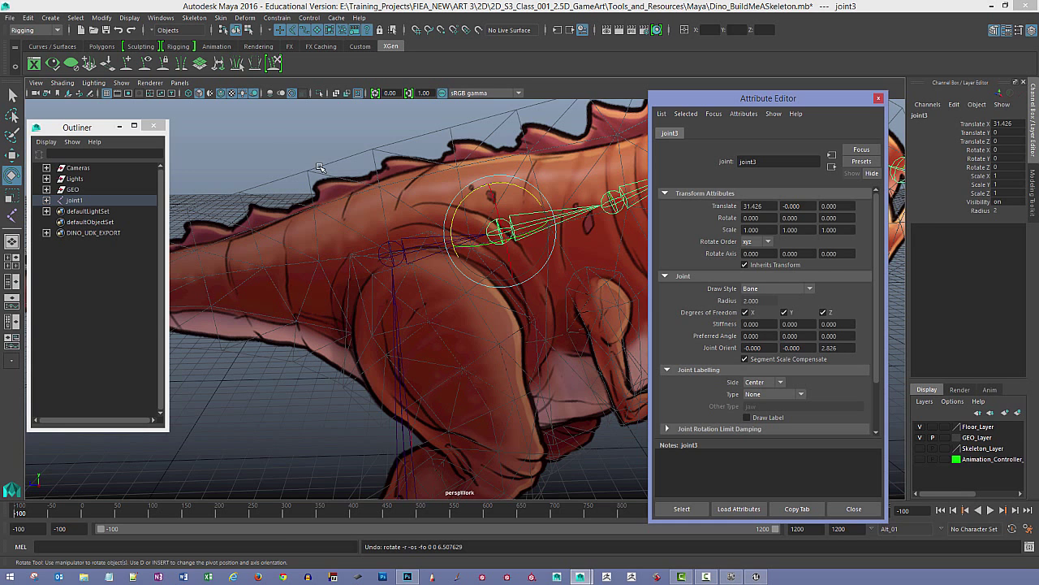
left_click(107, 18)
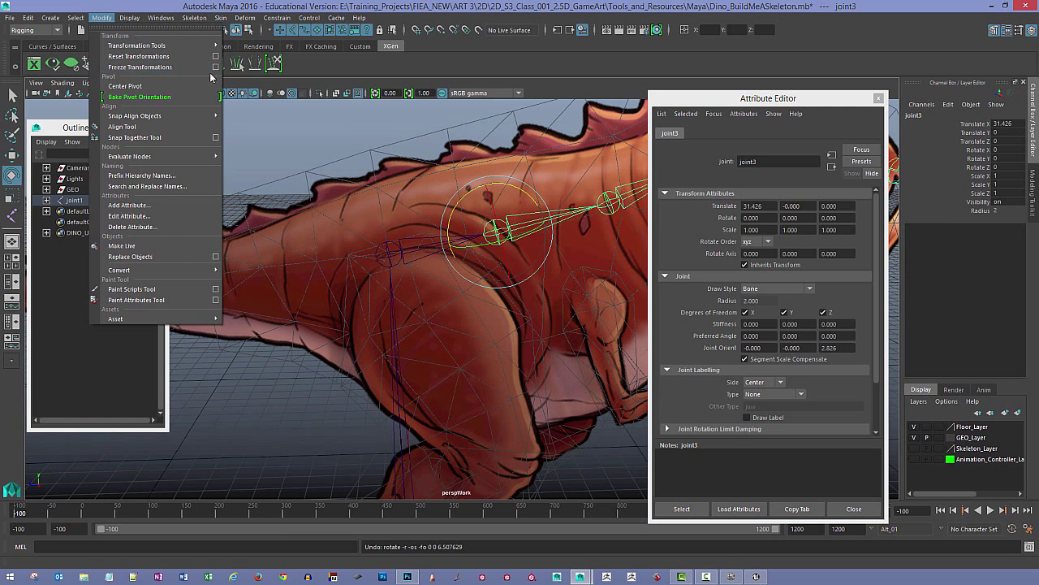
left_click(222, 72)
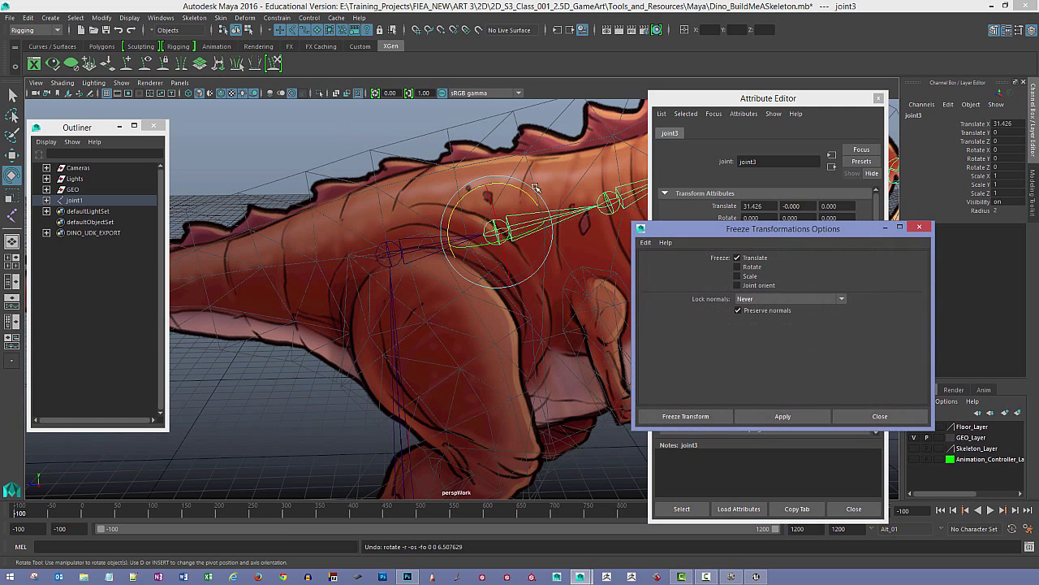
left_click(738, 285)
left_click(737, 257)
left_click_drag(770, 229, 322, 288)
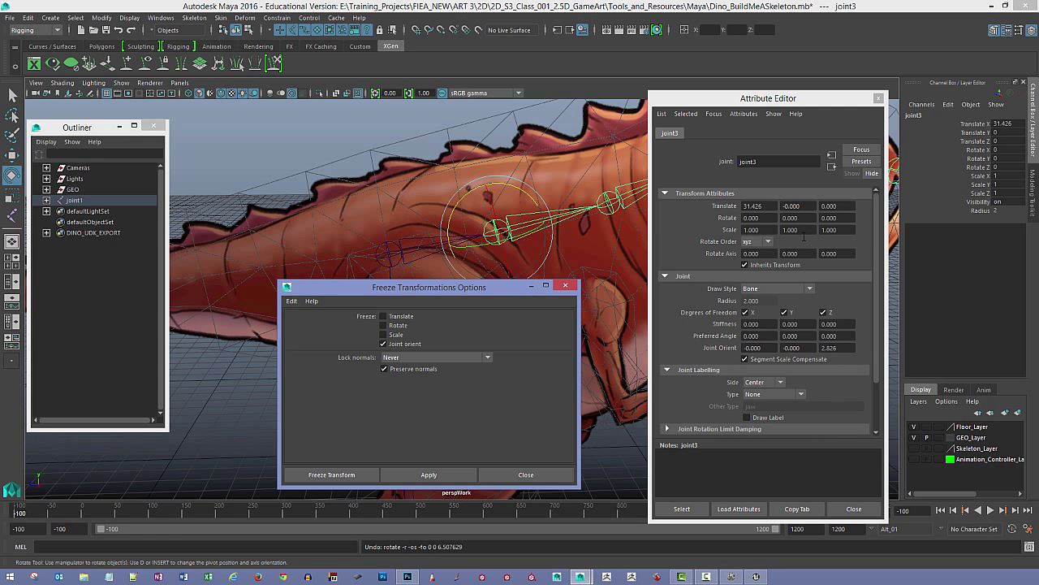
Step: Try freezing the joint orient of the first spine joint ahead of the hip and undo the freeze
left_click(451, 471)
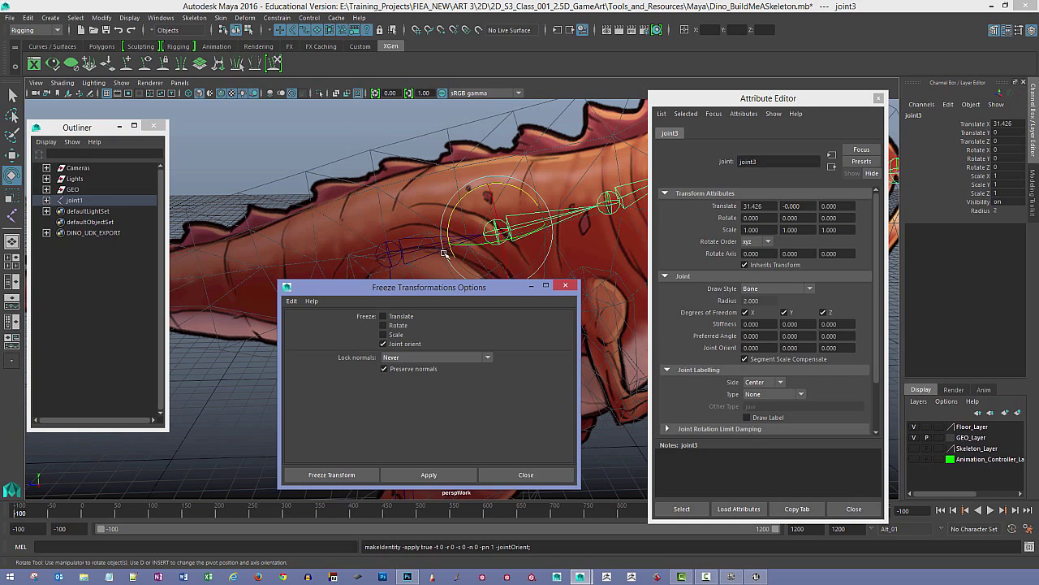
right_click_drag(556, 231, 502, 217, "alt")
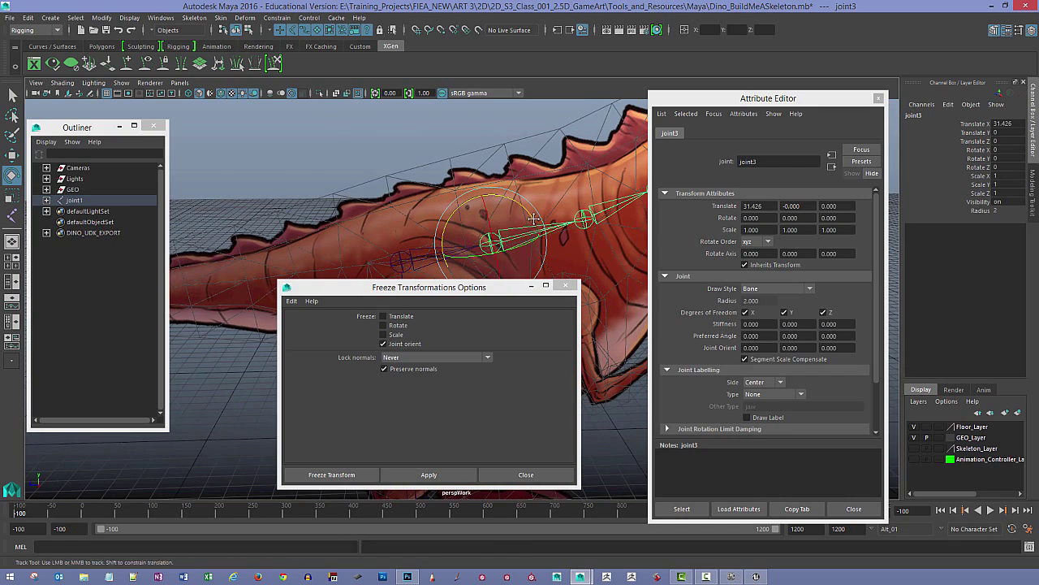
middle_click_drag(573, 224, 424, 202, "alt")
left_click_drag(424, 203, 467, 217, "alt")
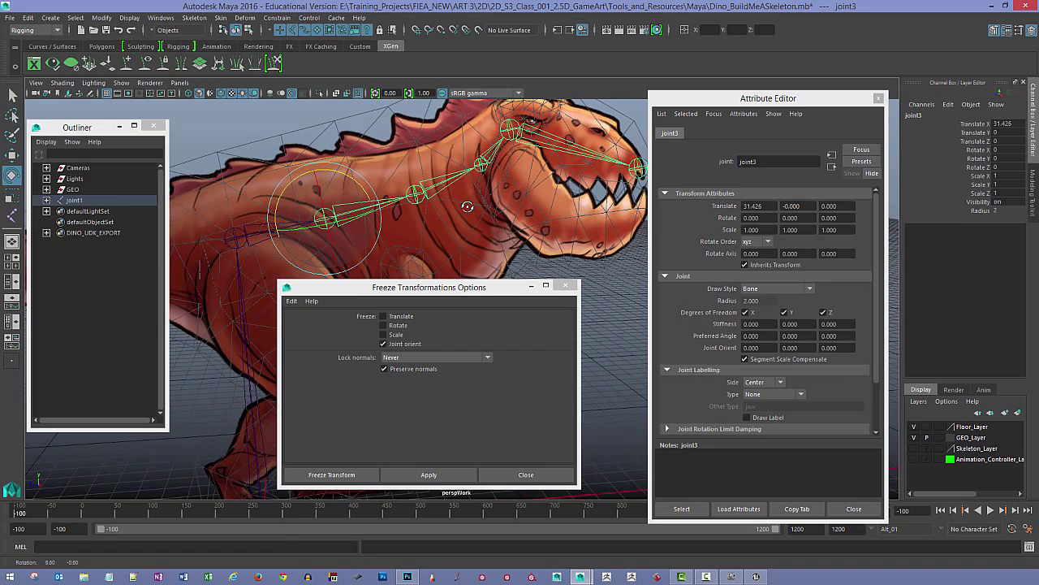
key("ctrl+z")
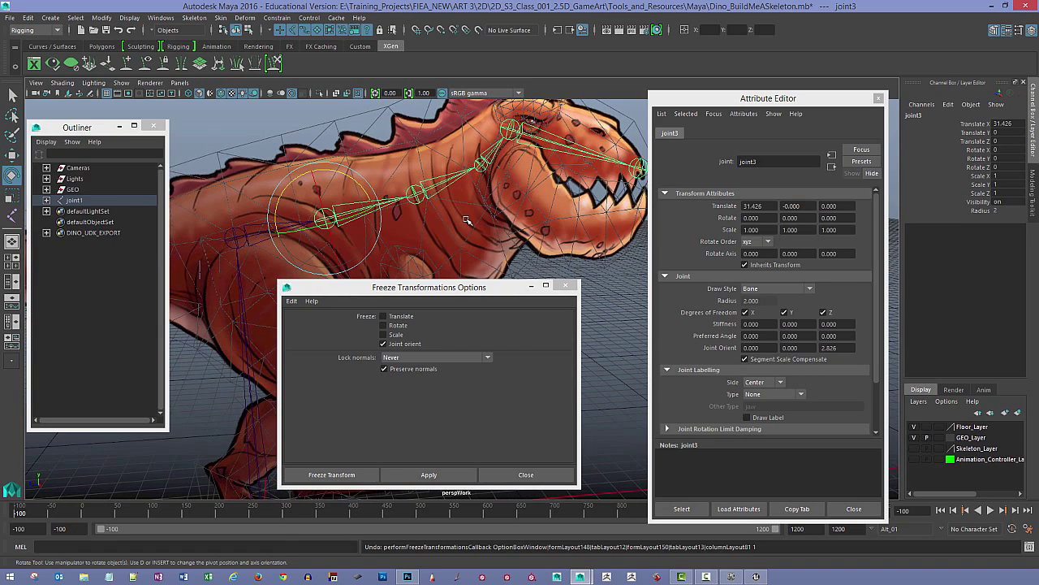
Step: Apply the joint orient freeze to the first spine joint once more
middle_click_drag(397, 210, 446, 211, "alt")
right_click_drag(459, 213, 534, 223, "alt")
left_click_drag(535, 223, 490, 243, "alt")
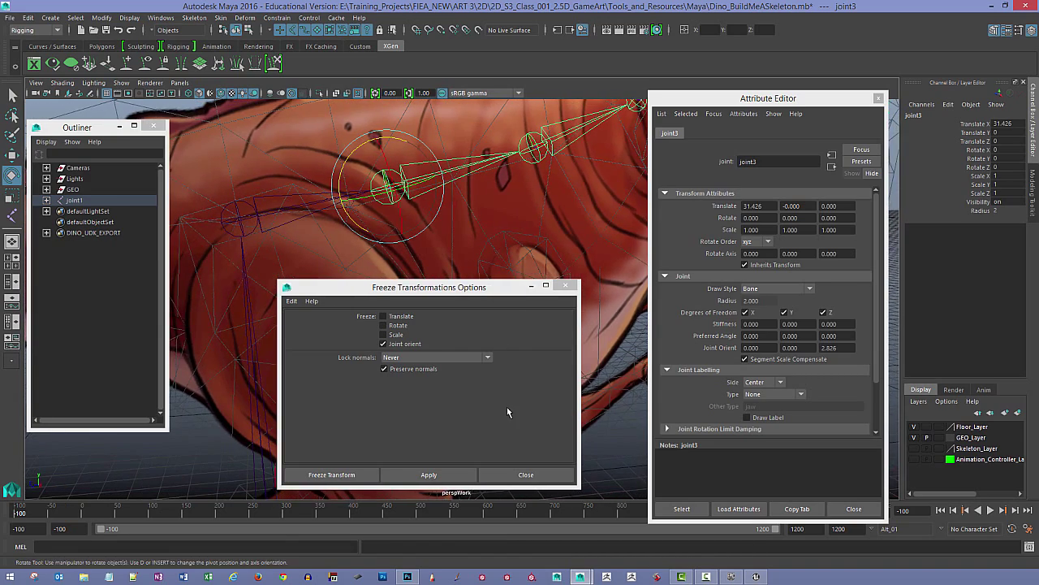
left_click(430, 475)
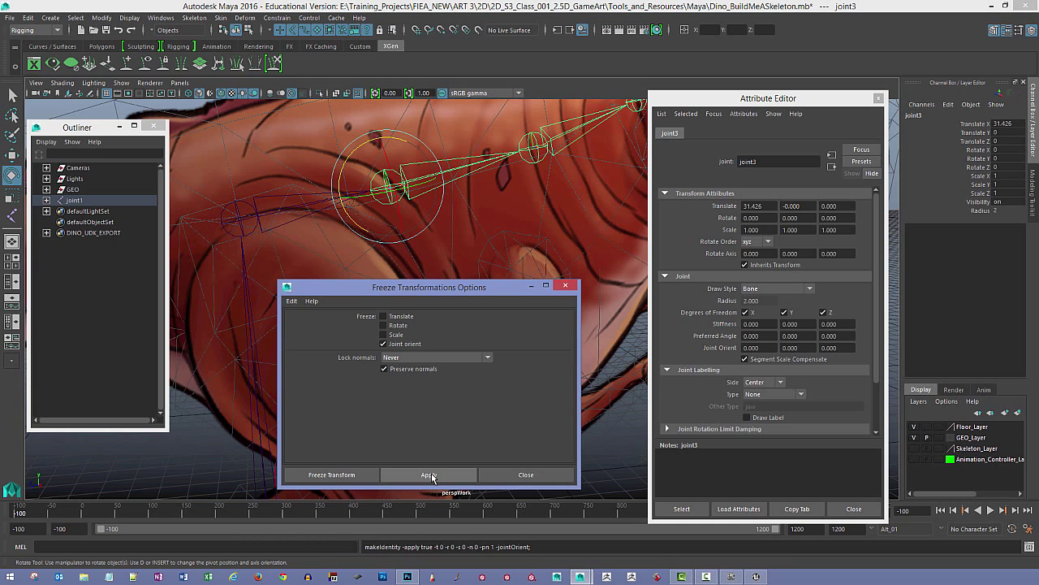
mouse_move(415, 287)
left_mouse_down()
mouse_move(427, 291)
mouse_move(420, 282)
left_mouse_up()
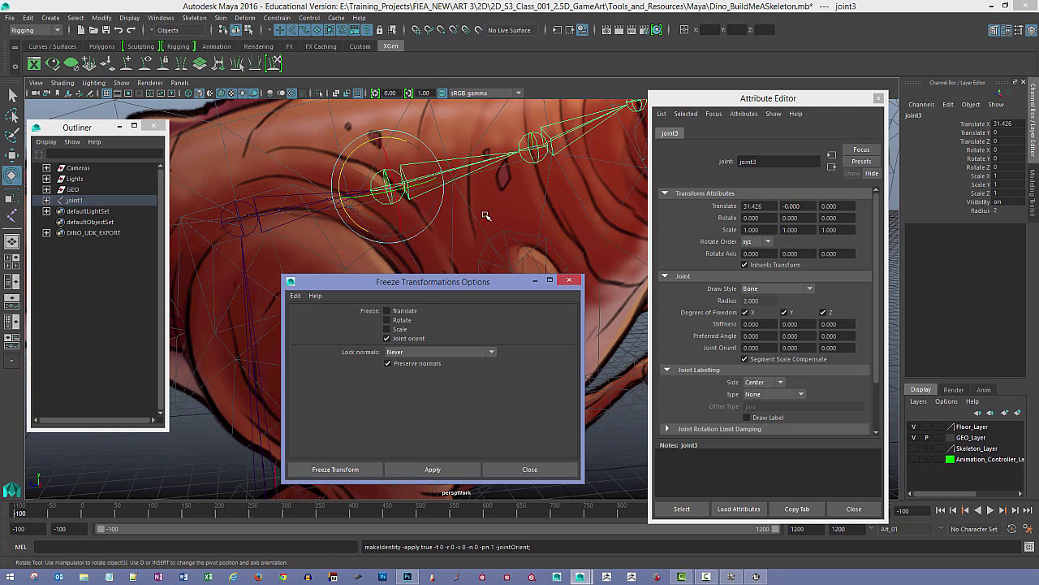
left_click(651, 295)
middle_click_drag(610, 304, 608, 326, "alt")
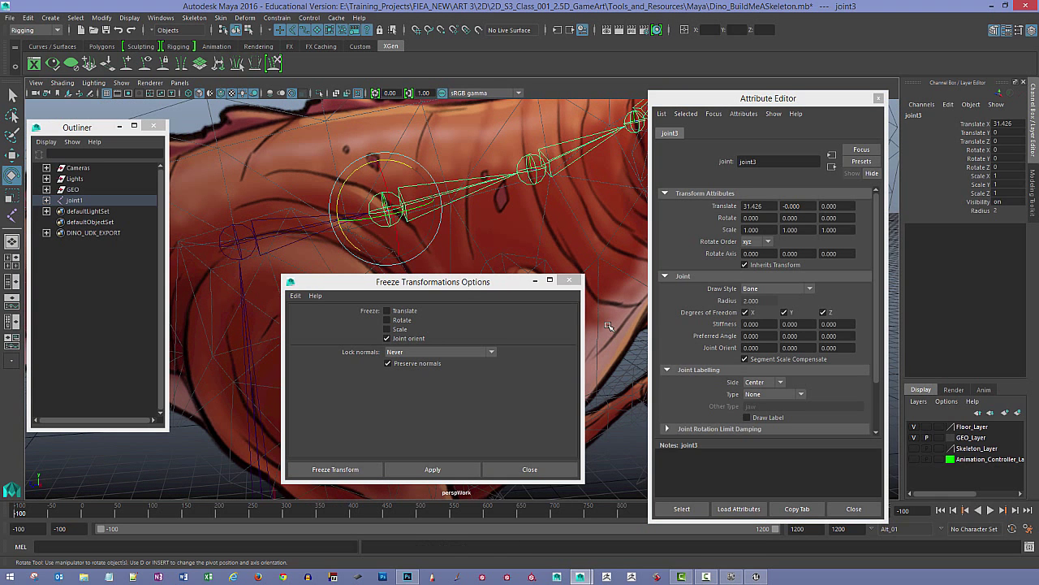
left_click(443, 472)
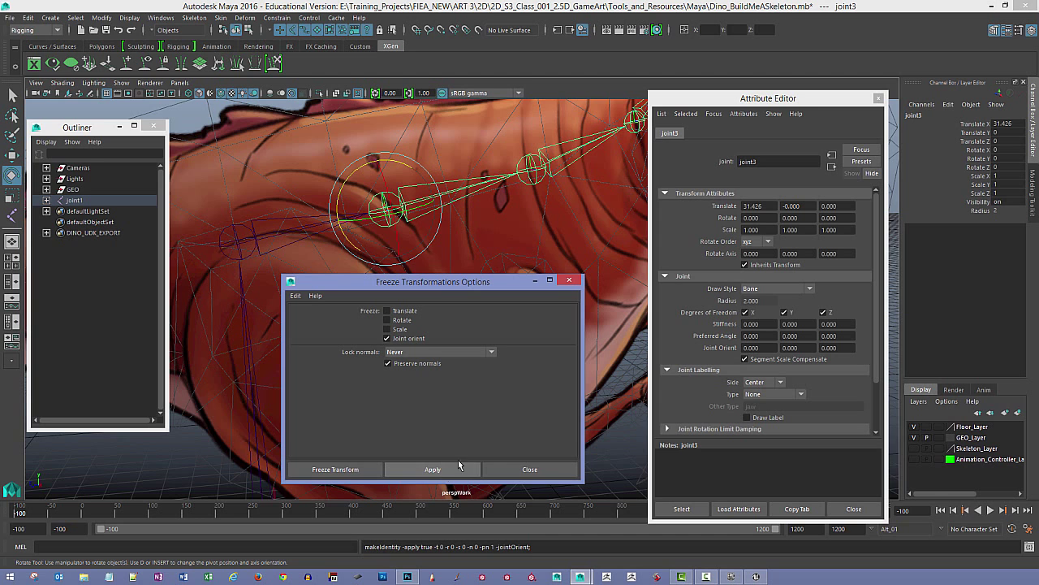
Step: Inspect the translate values of the second spine joint and the head joint
middle_click_drag(520, 241, 439, 260, "alt")
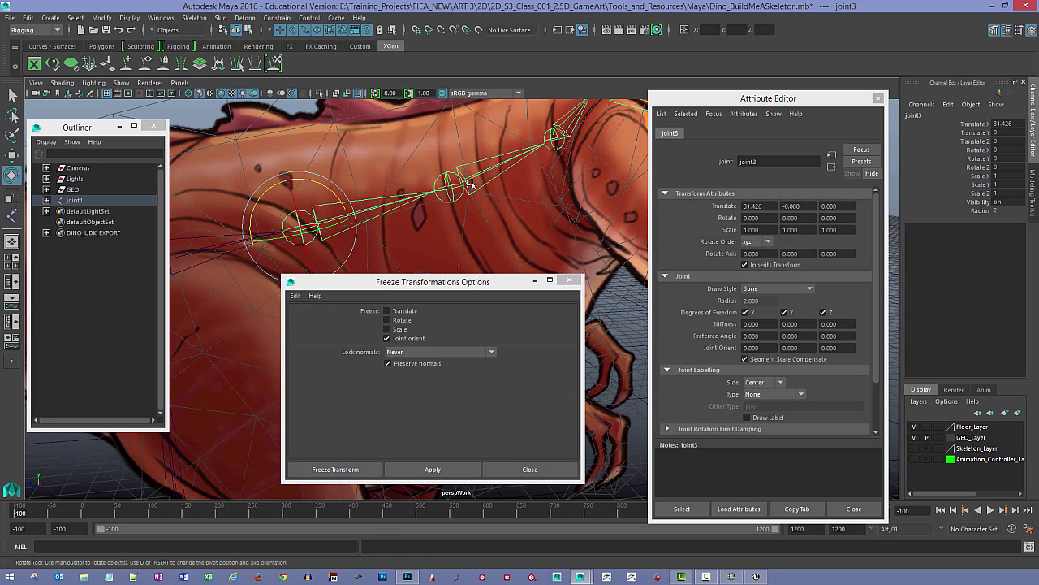
left_click(470, 185)
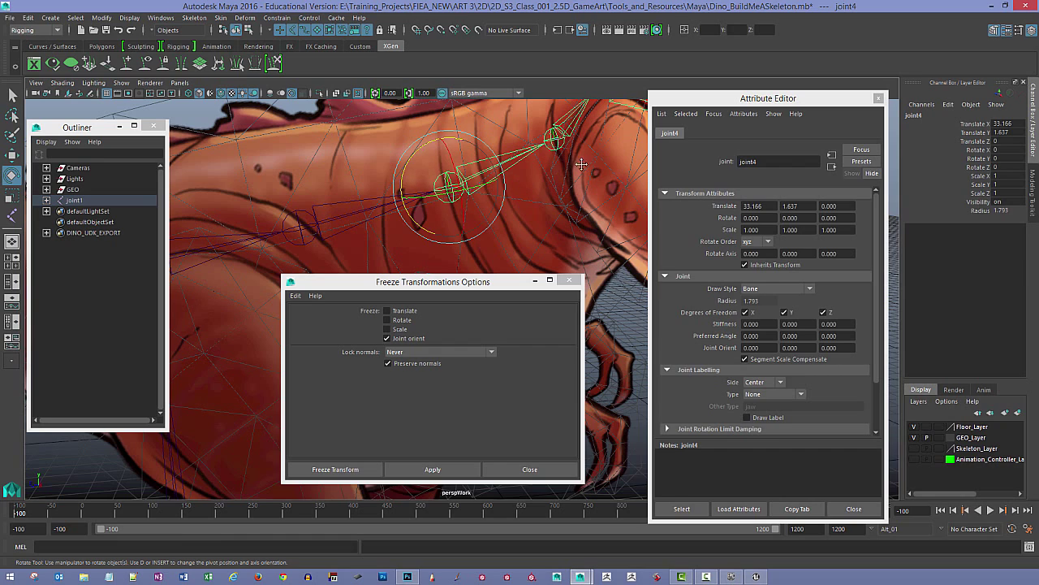
left_click_drag(581, 164, 510, 176, "alt")
left_click(531, 130)
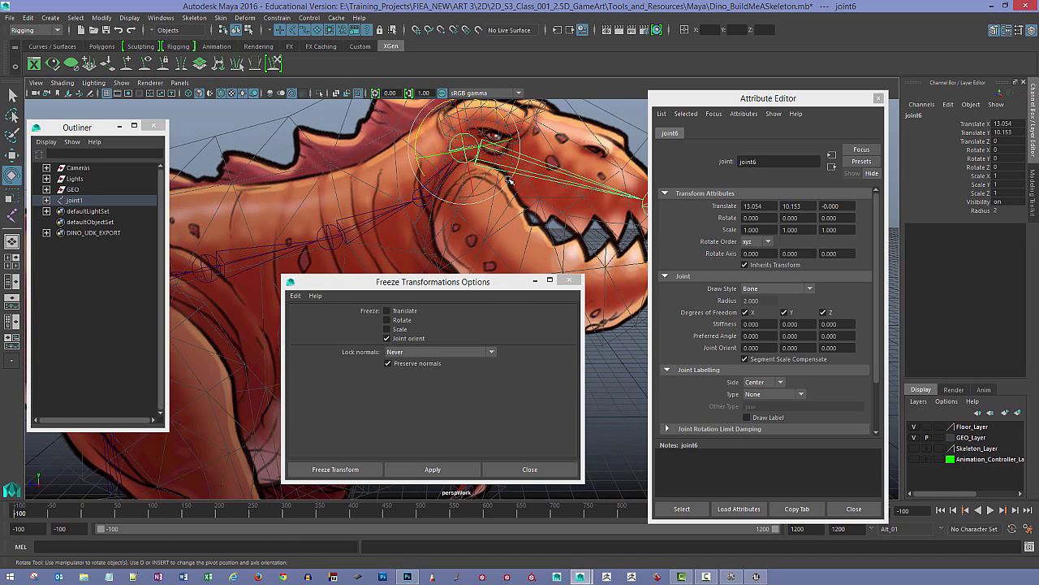
Step: Undo the first spine joint's orient freeze and close the Freeze Transformations options
key("ctrl+z")
middle_click_drag(407, 224, 505, 198, "alt")
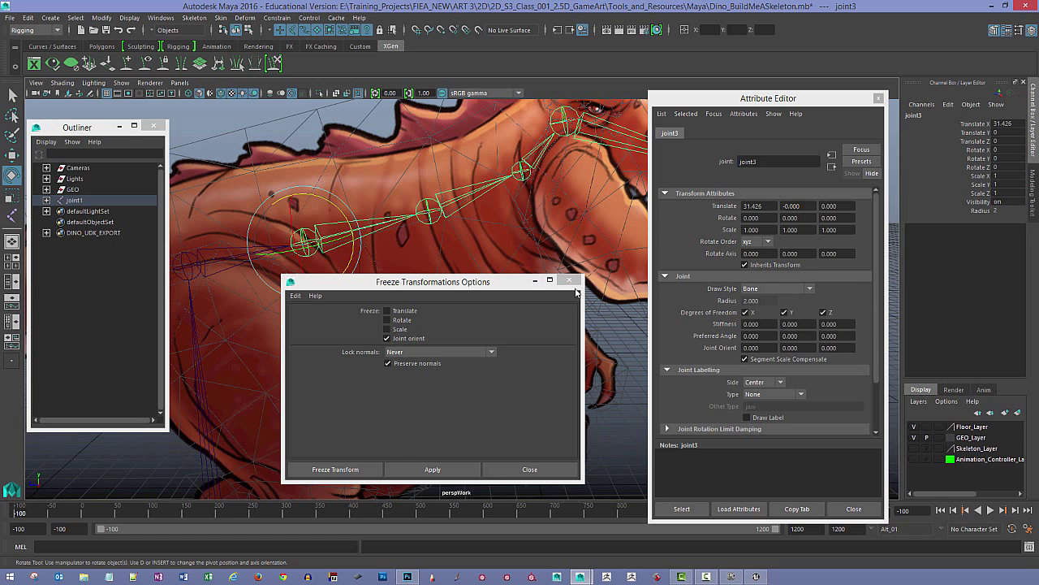
key("ctrl+z")
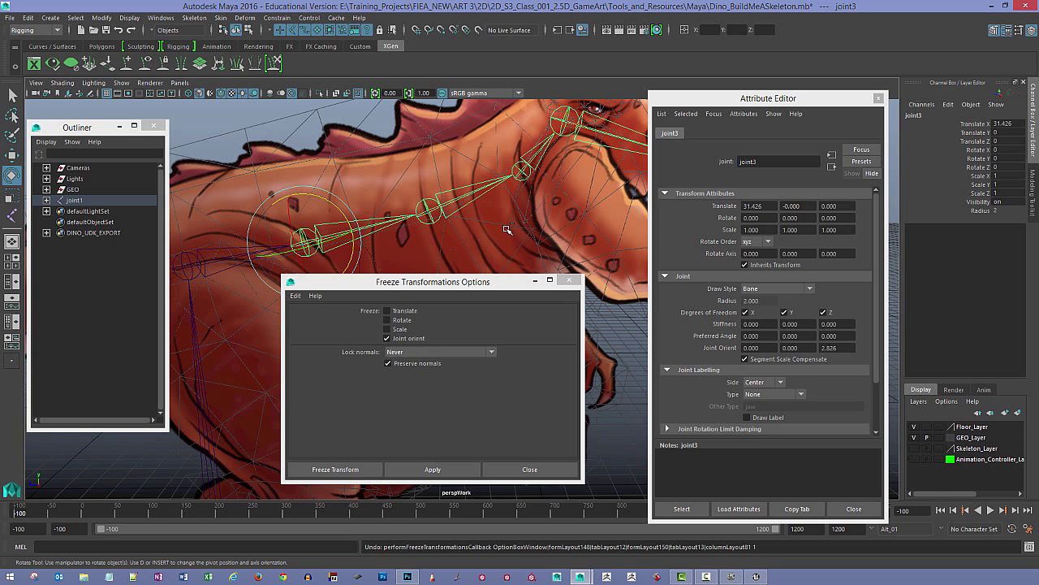
left_click_drag(511, 219, 562, 245, "alt")
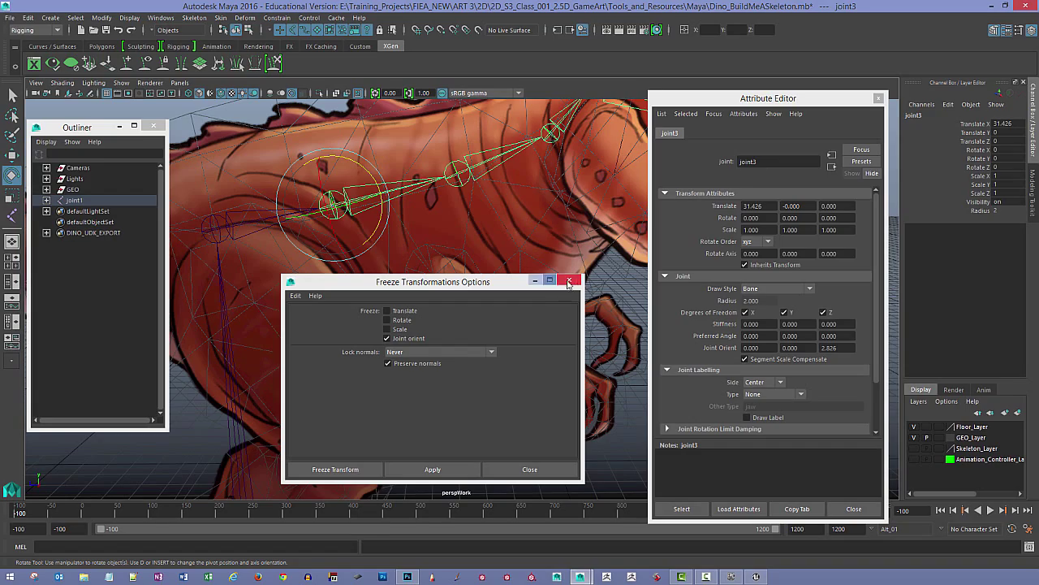
left_click(570, 281)
Step: Examine the translate and joint orient values of the spine, neck and head joints, ending with the first spine joint selected
left_click_drag(487, 243, 425, 243, "alt")
left_click(475, 217)
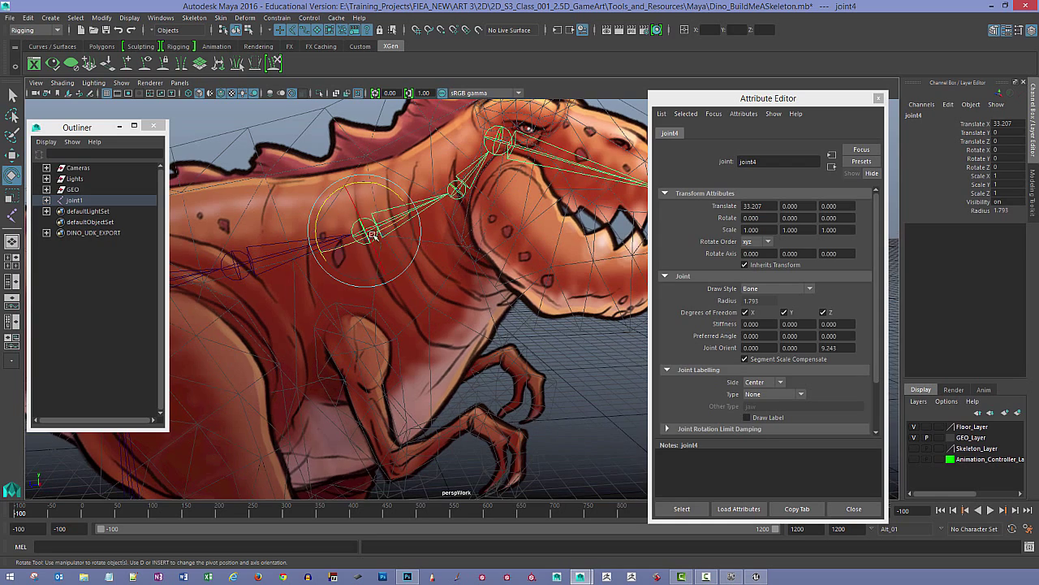
left_click(458, 192)
left_click_drag(473, 185, 430, 200, "alt")
left_click(431, 199)
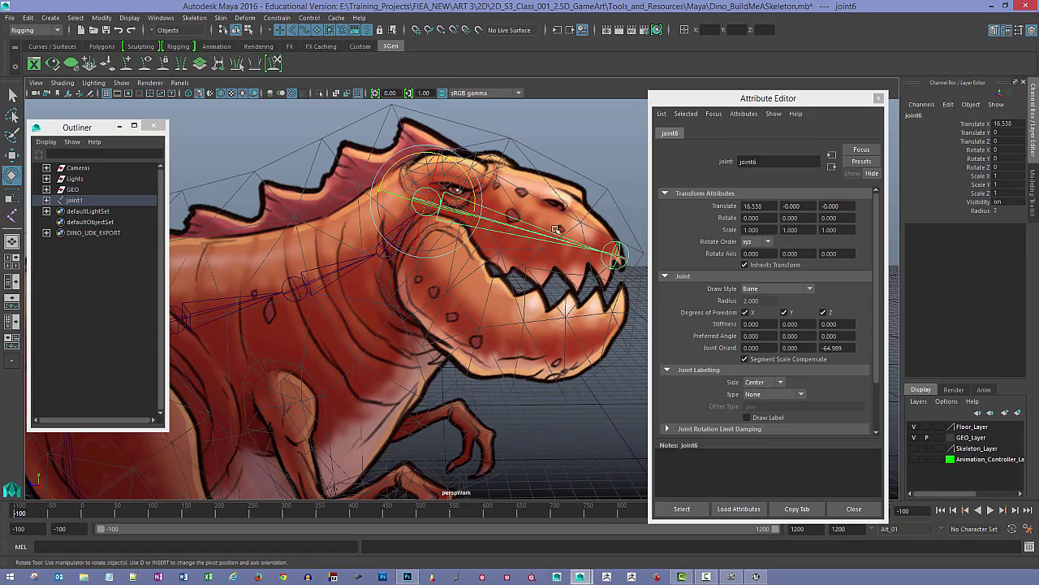
right_click_drag(578, 238, 447, 235, "alt")
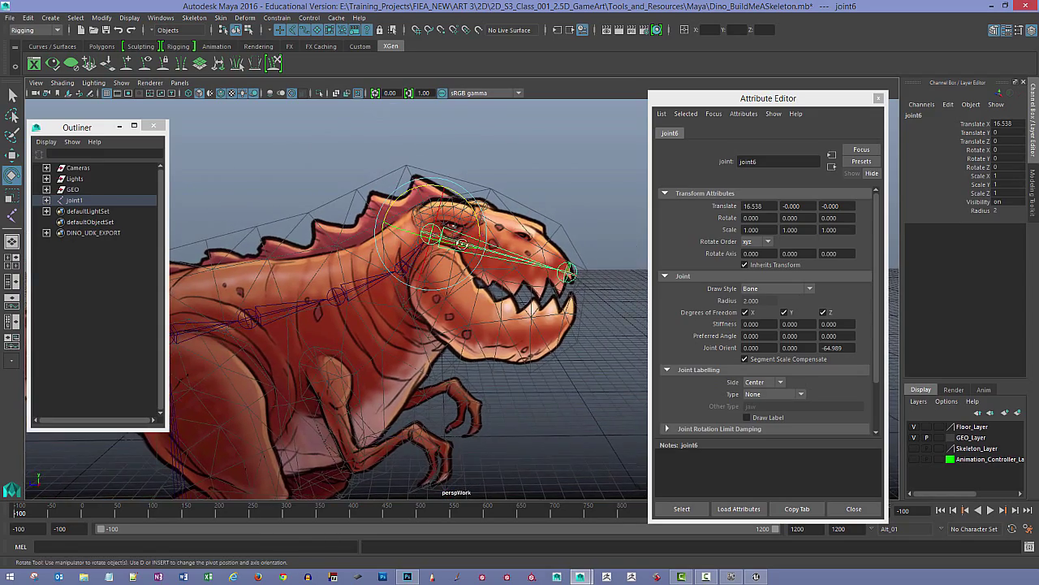
middle_click_drag(444, 235, 522, 213, "alt")
left_click_drag(528, 233, 400, 229, "alt")
right_click_drag(401, 230, 514, 267, "alt")
middle_click_drag(513, 267, 489, 274, "alt")
left_click_drag(489, 273, 435, 275, "alt")
left_click(393, 291)
scroll(306, 282, "up", 3)
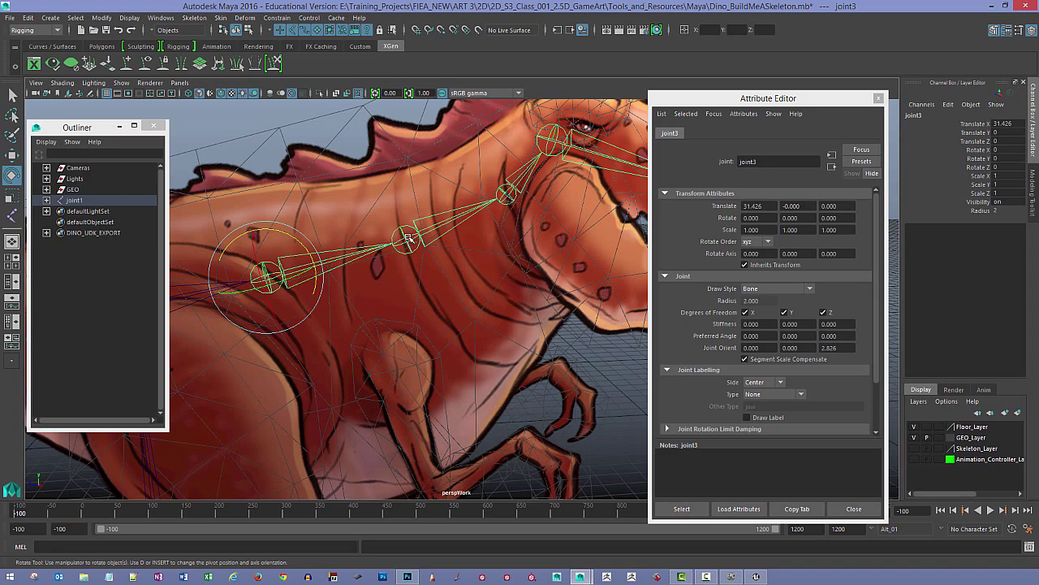
Step: Set the Joint Orient Z value of the end joint at the dinosaur's snout to 0
middle_click_drag(414, 240, 169, 235, "alt")
middle_click_drag(502, 205, 479, 225, "alt")
left_click(485, 214)
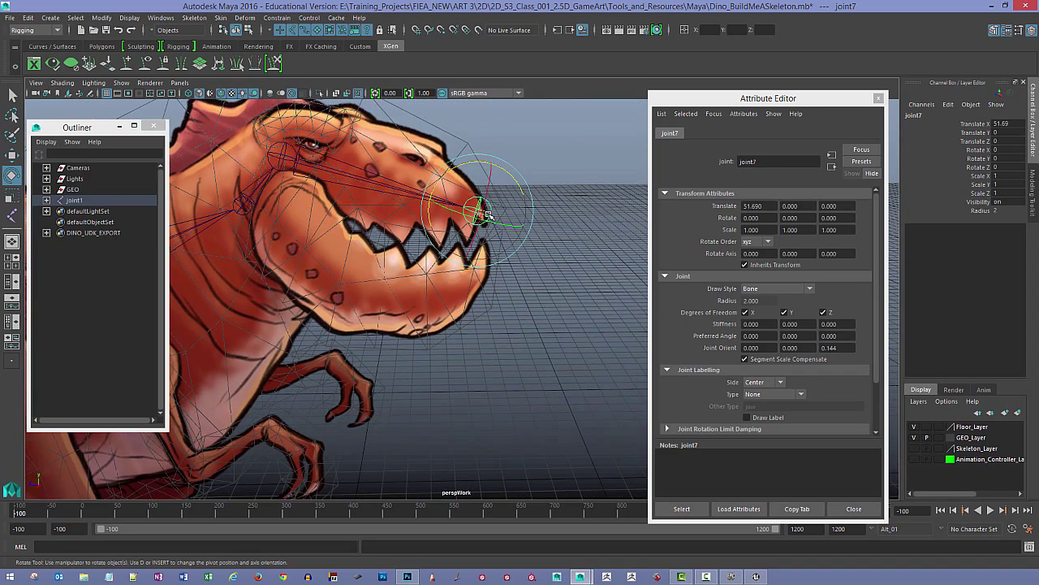
left_click_drag(518, 207, 537, 255, "alt")
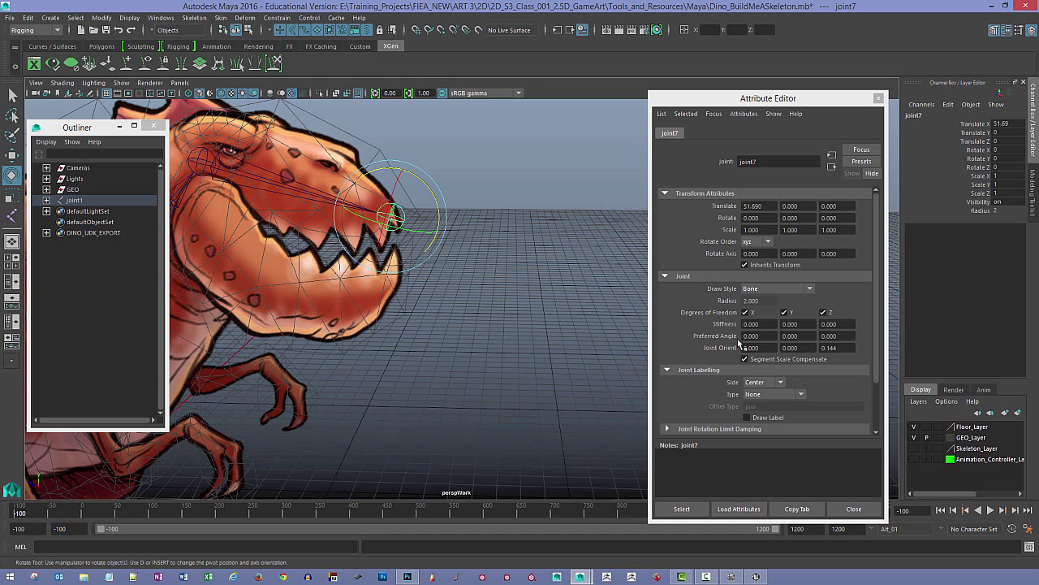
left_click(837, 349)
type("0")
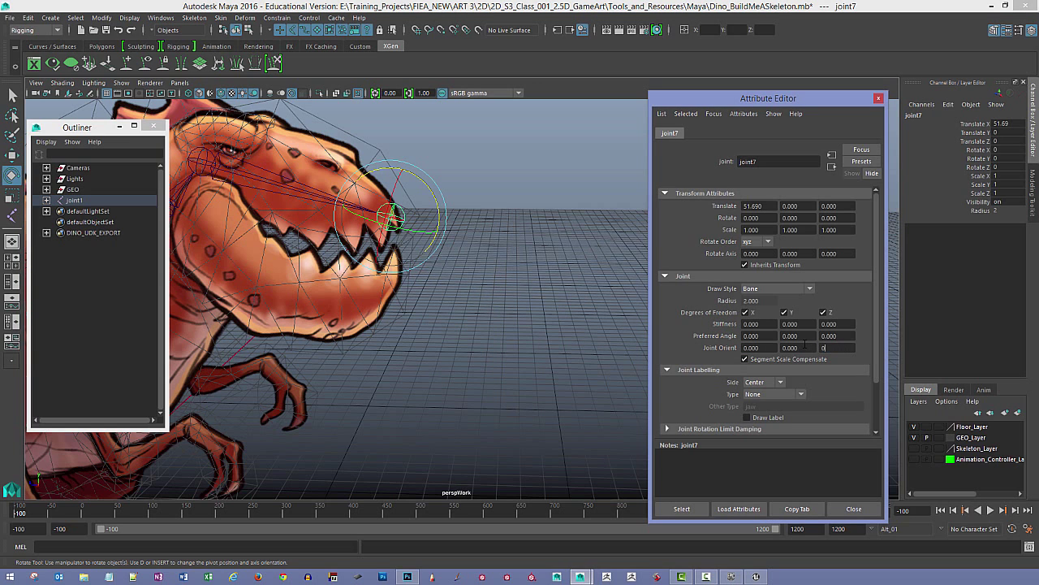
key("Return")
left_click(480, 338)
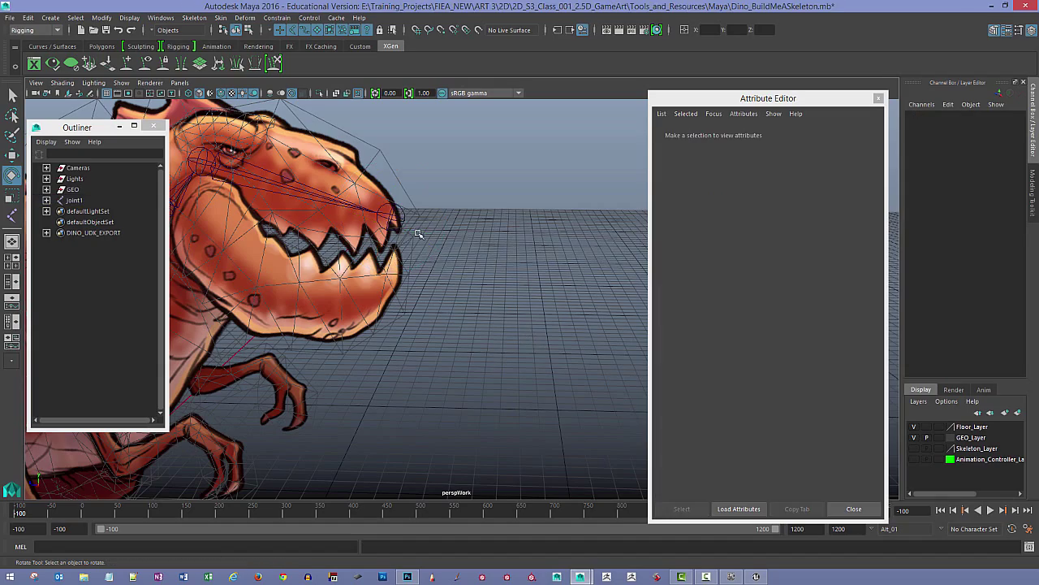
left_click(399, 219)
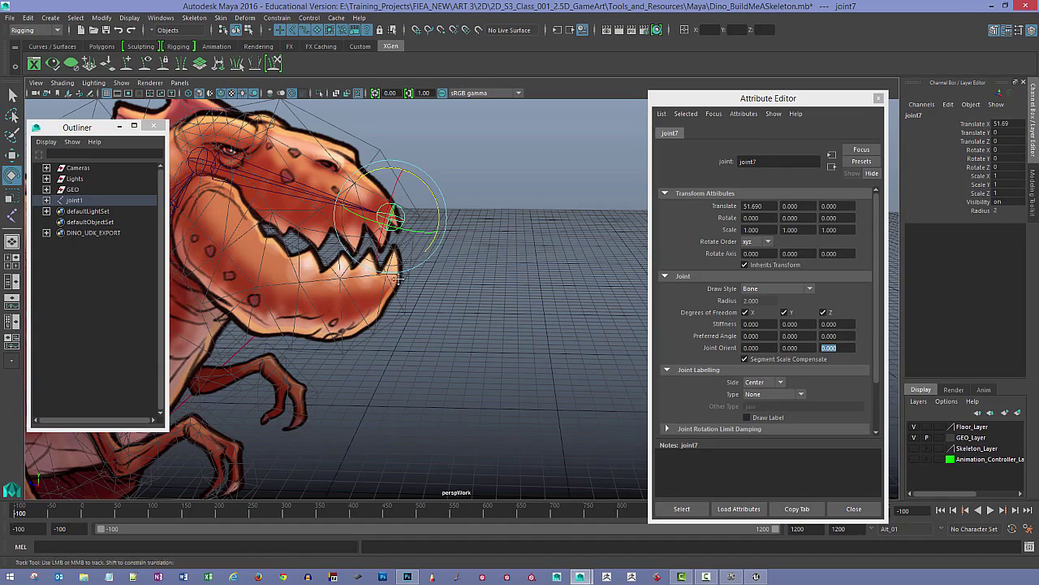
Step: Expand the entire joint hierarchy from the root down to the snout joint
middle_click_drag(399, 271, 572, 271, "alt")
right_click_drag(573, 272, 373, 277, "alt")
middle_click_drag(374, 277, 453, 265, "alt")
left_click_drag(453, 264, 444, 204, "alt")
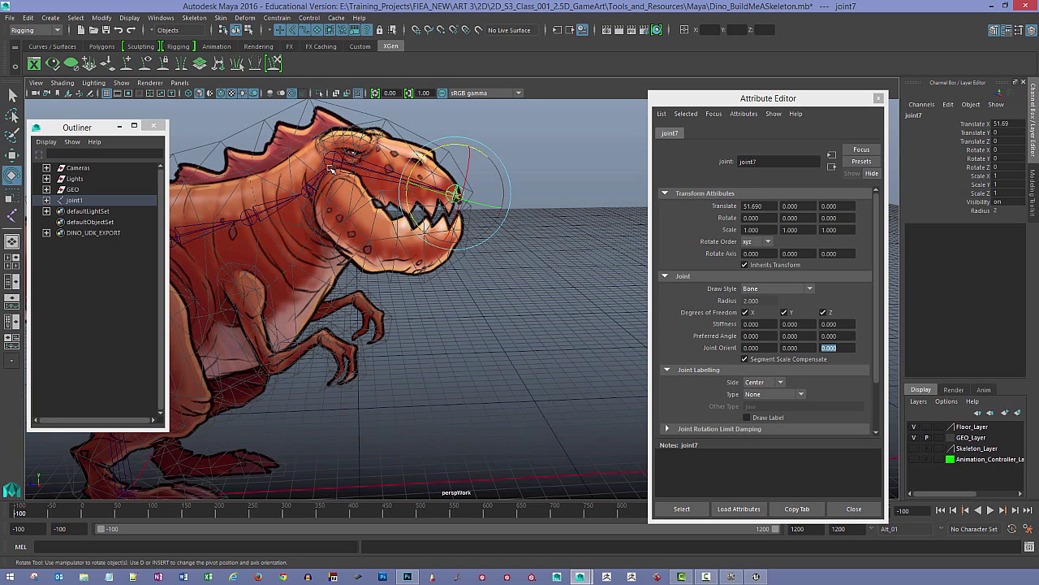
scroll(459, 268, "down", 3)
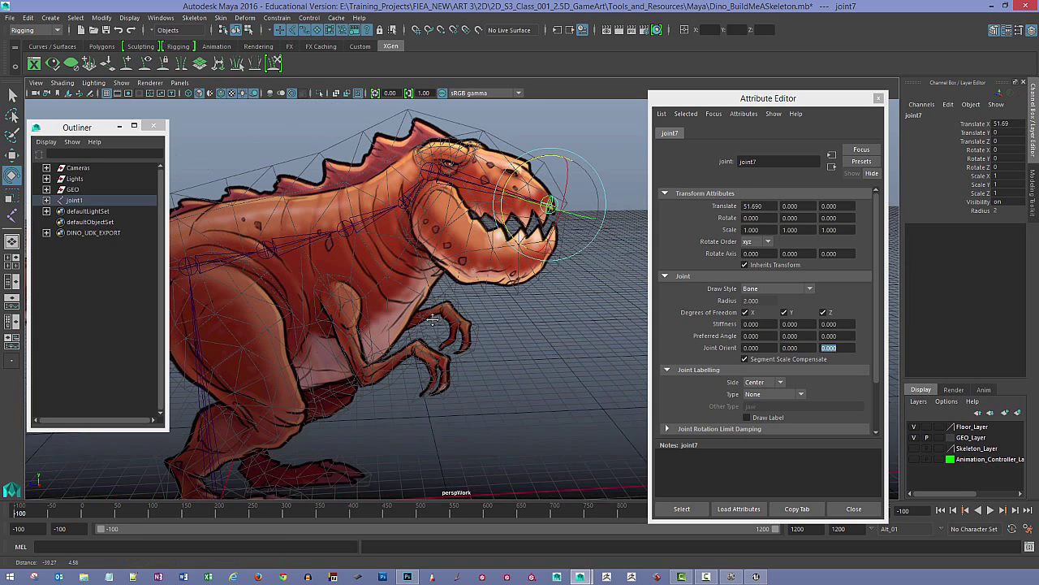
left_click(47, 200)
left_click(57, 211, "shift")
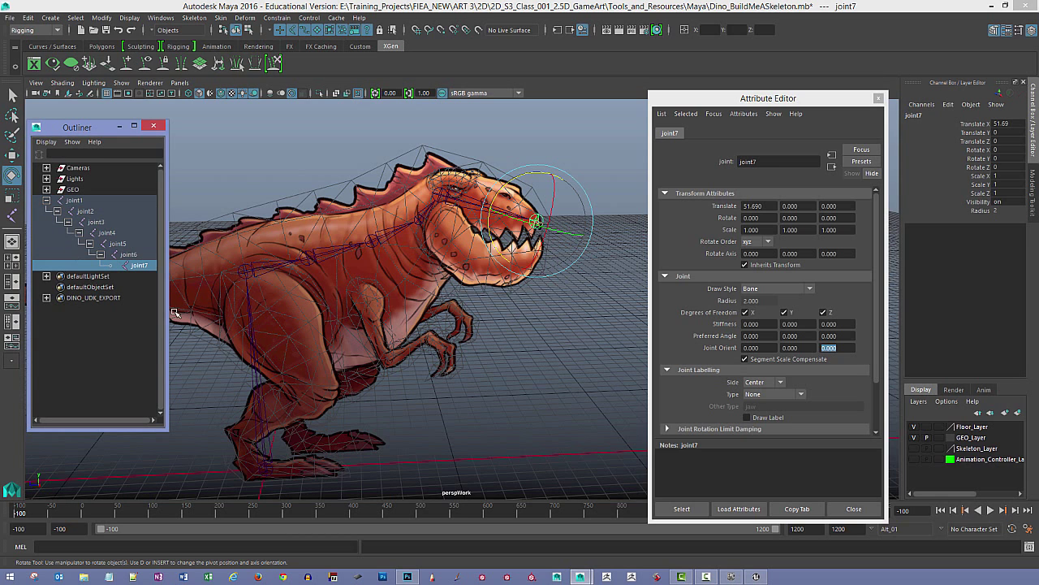
middle_click_drag(264, 412, 345, 406, "alt")
left_click_drag(346, 406, 345, 447, "alt")
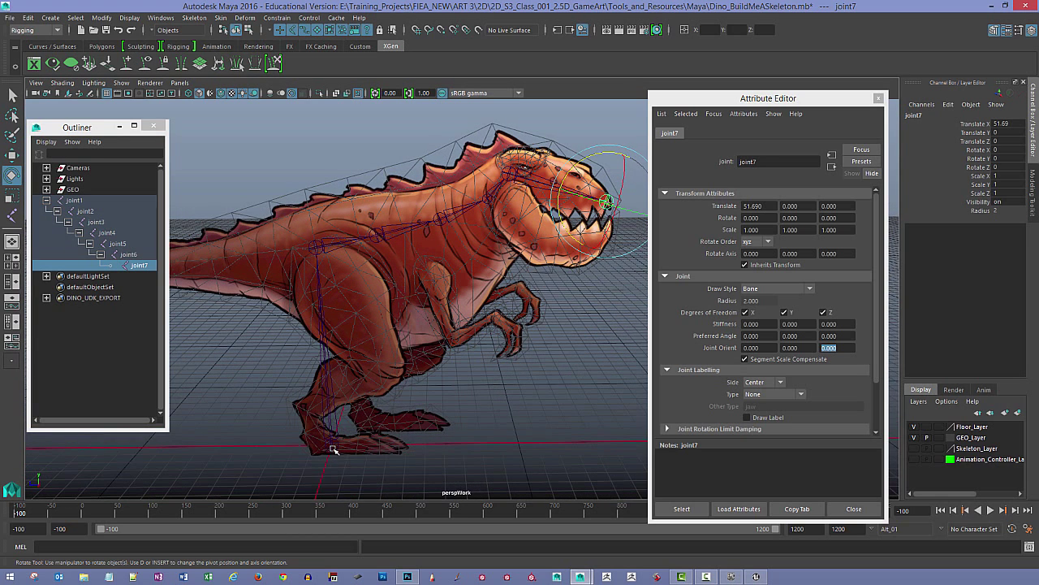
Step: Rename the base joint at the dinosaur's feet, joint1, as WS_ROOT
left_click(333, 448)
double_click(75, 201)
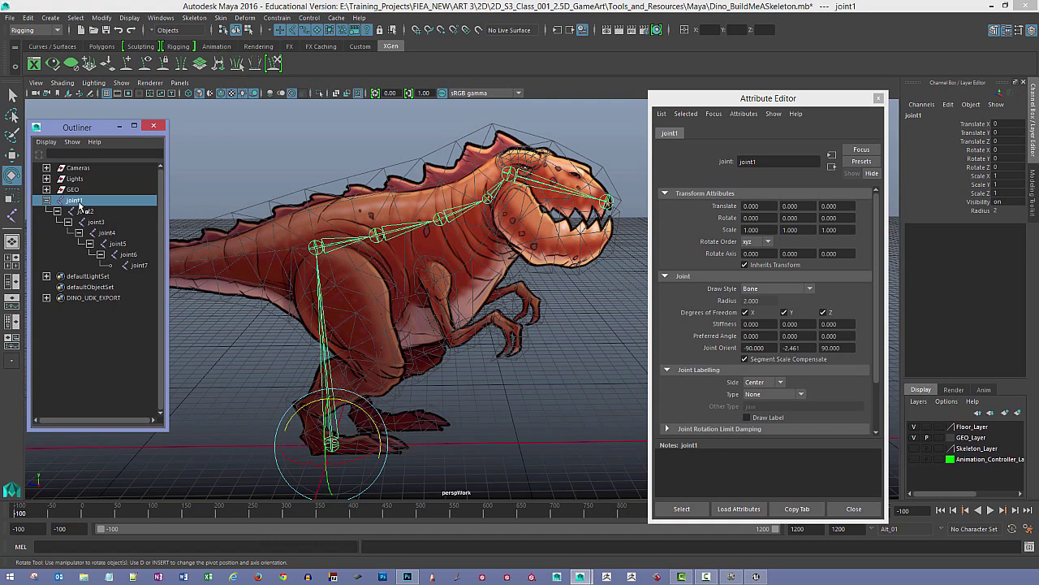
type("WS_ROOT")
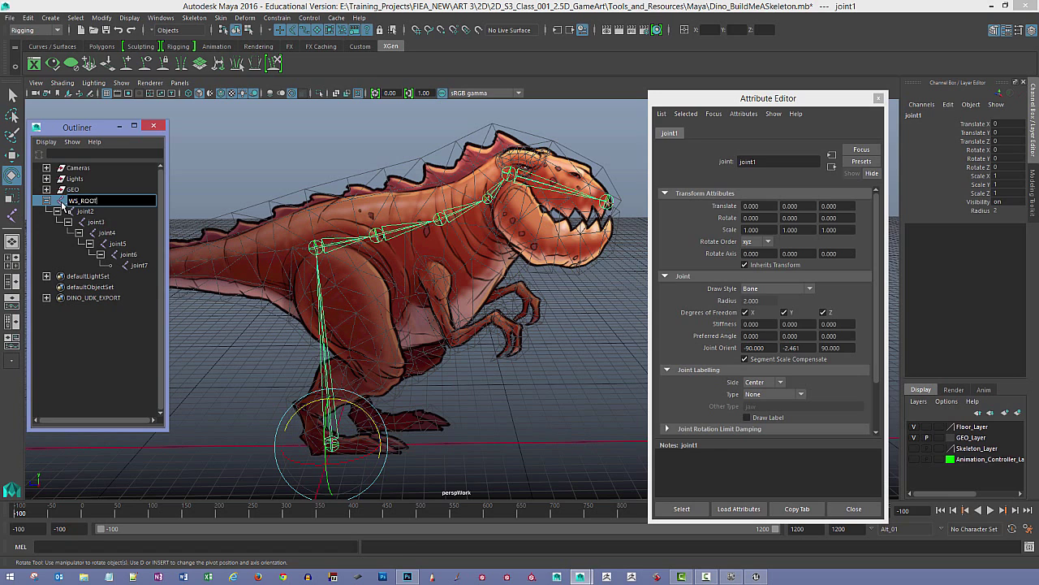
key("Return")
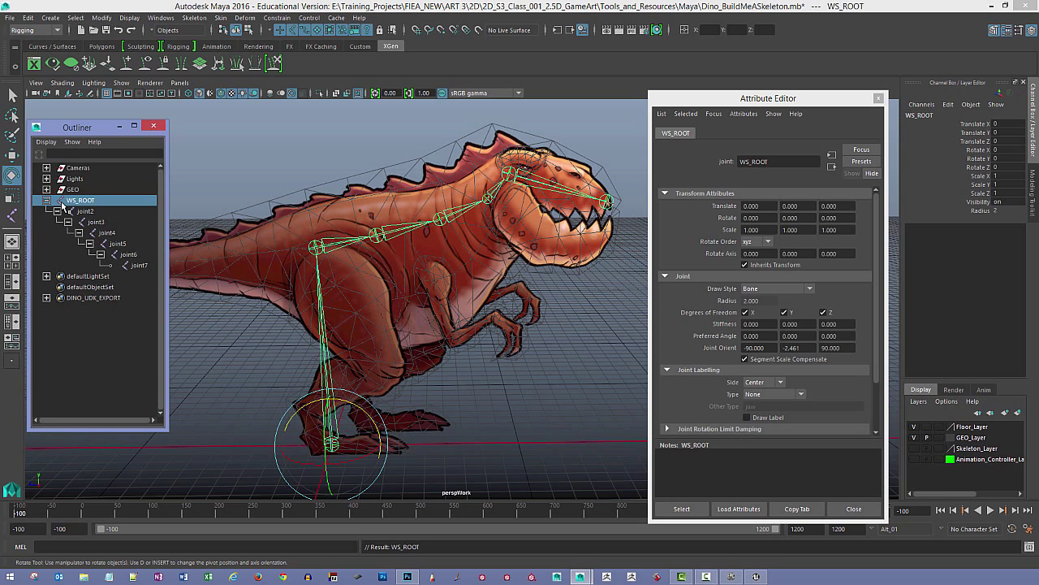
Step: Rename the hip joint directly below WS_ROOT in the hierarchy as ROOT
left_click(83, 211)
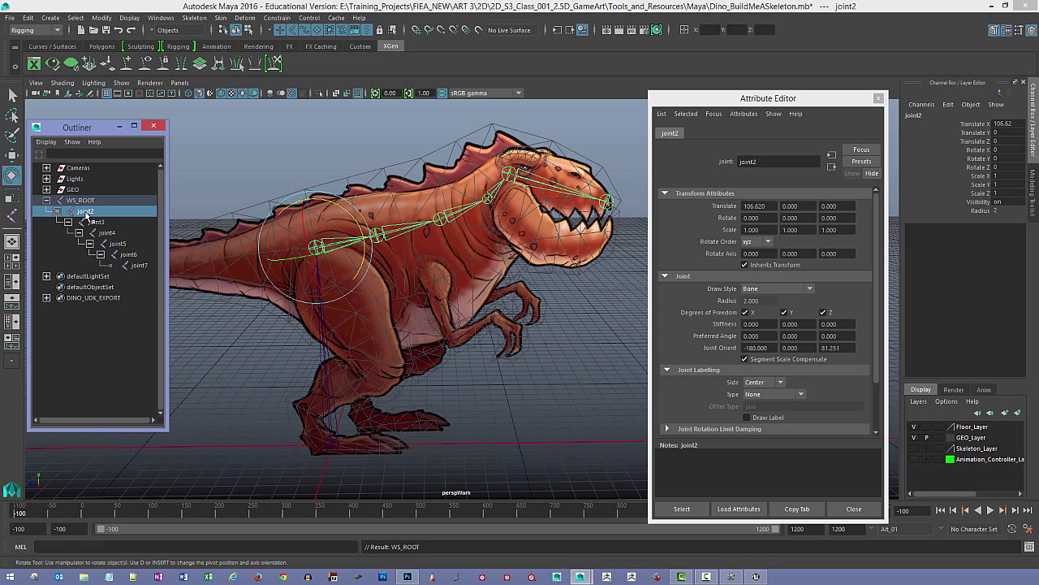
double_click(82, 211)
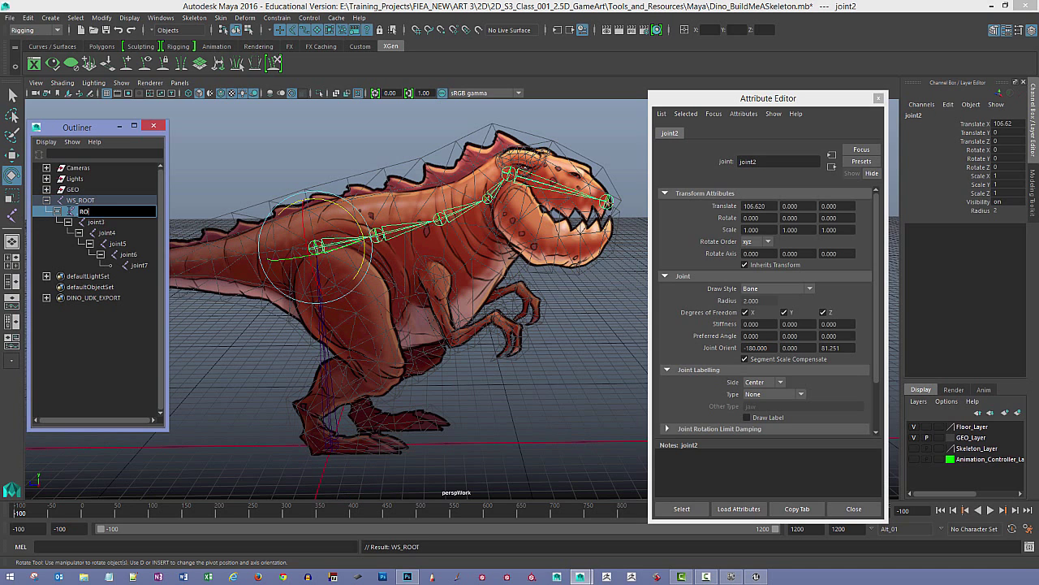
type("ROOT")
key("Return")
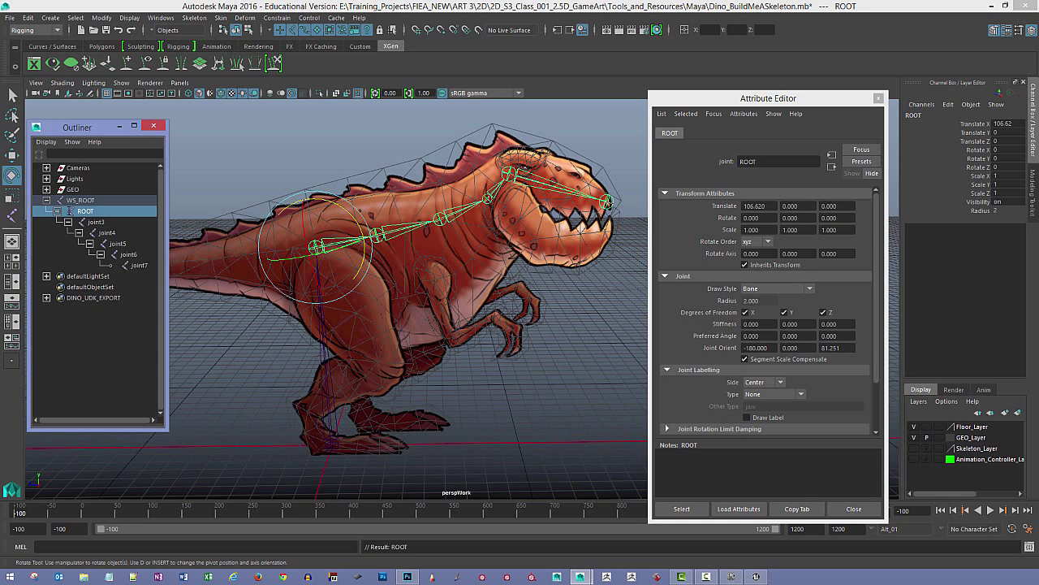
Step: Rename the first spine joint after ROOT as Spine_001 and its child joint as Spine_00
left_click(97, 222)
double_click(98, 222)
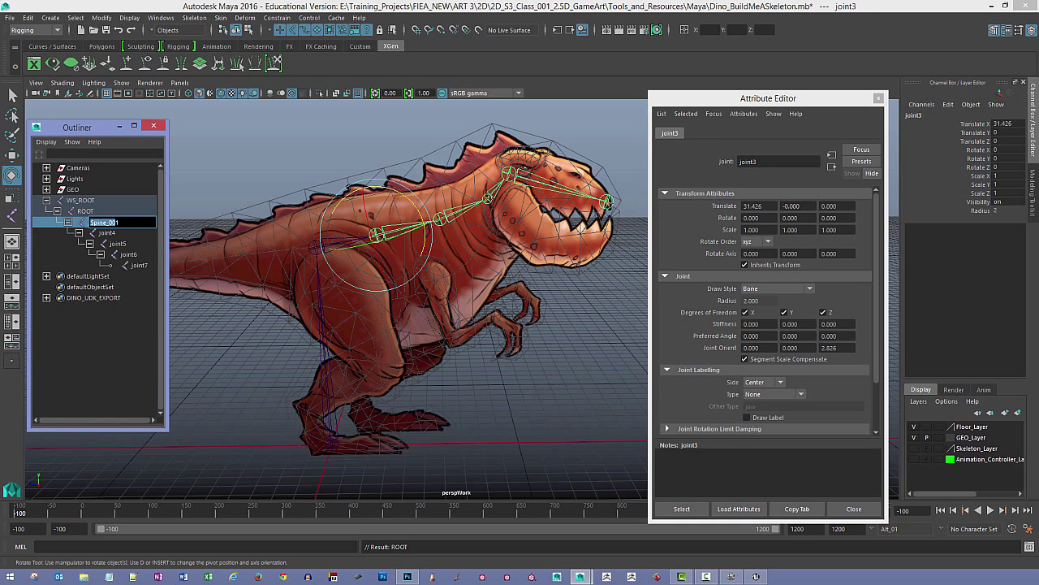
double_click(113, 235)
left_click_drag(119, 234, 94, 233)
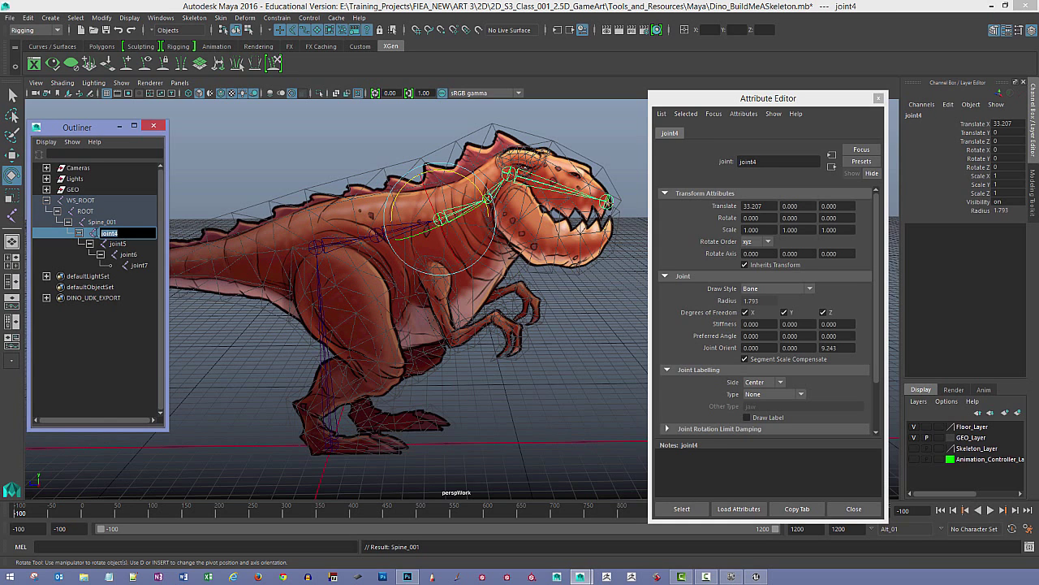
type("Spine_002")
key("Return")
Step: Correct the second spine joint's name to Spine_002, copying the name stem for reuse
left_click(120, 244)
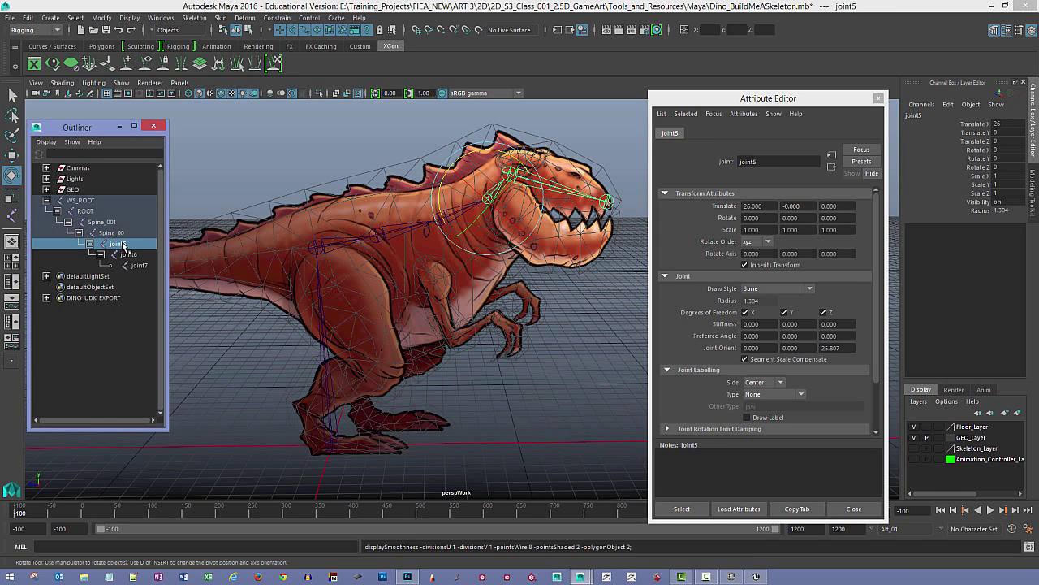
double_click(120, 244)
left_click(127, 255)
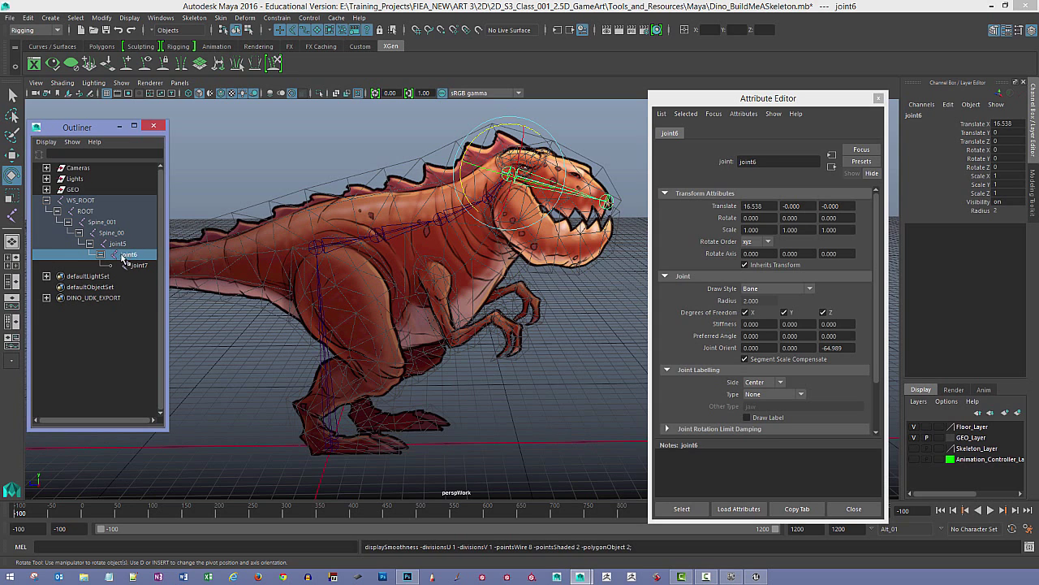
left_click(113, 234)
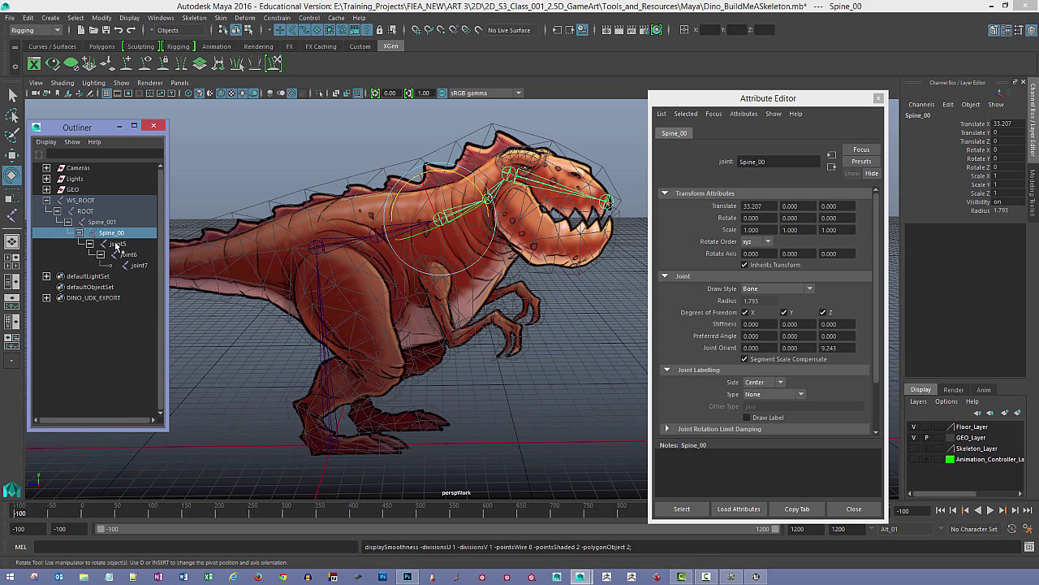
double_click(112, 233)
key("ctrl+c")
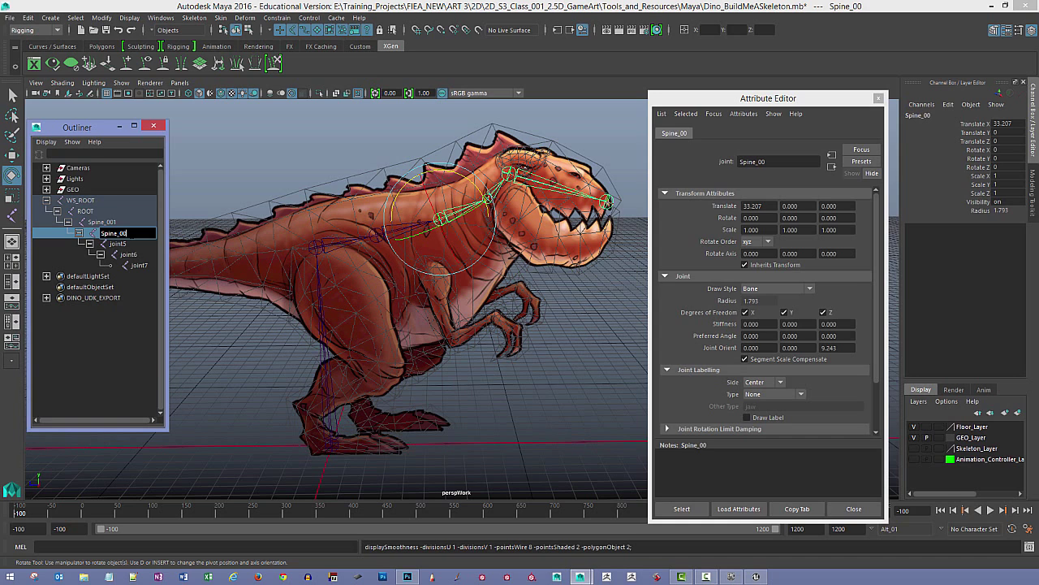
type("2")
key("Return")
Step: Rename the neck joint, joint5, as Spine_003 using the copied name stem
double_click(120, 245)
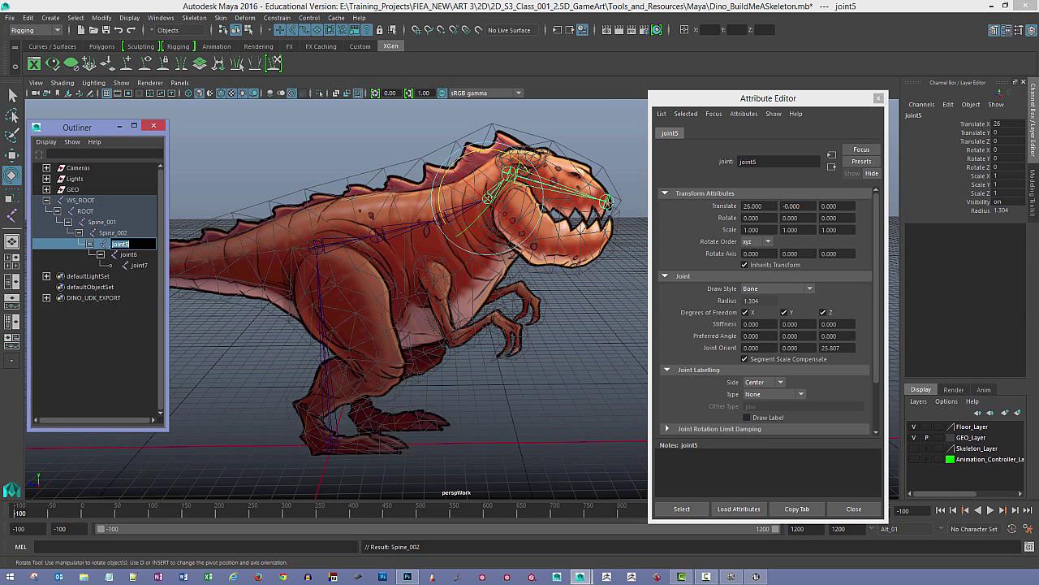
key("ctrl+v")
key("Return")
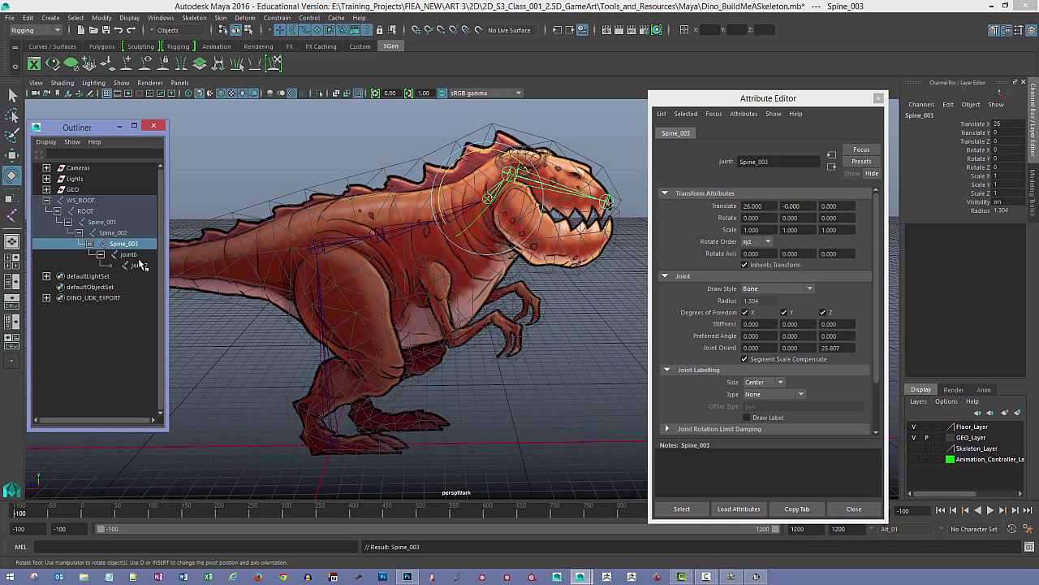
Step: Rename joint6 as Head and the end joint joint7 as Snout, and clear the selection
left_click(138, 255)
double_click(130, 255)
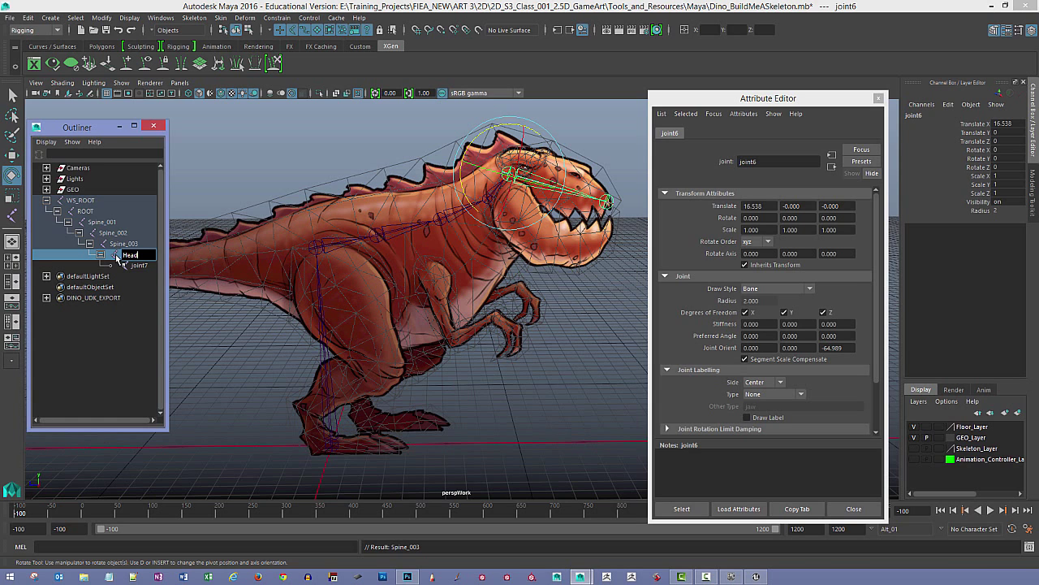
key("Return")
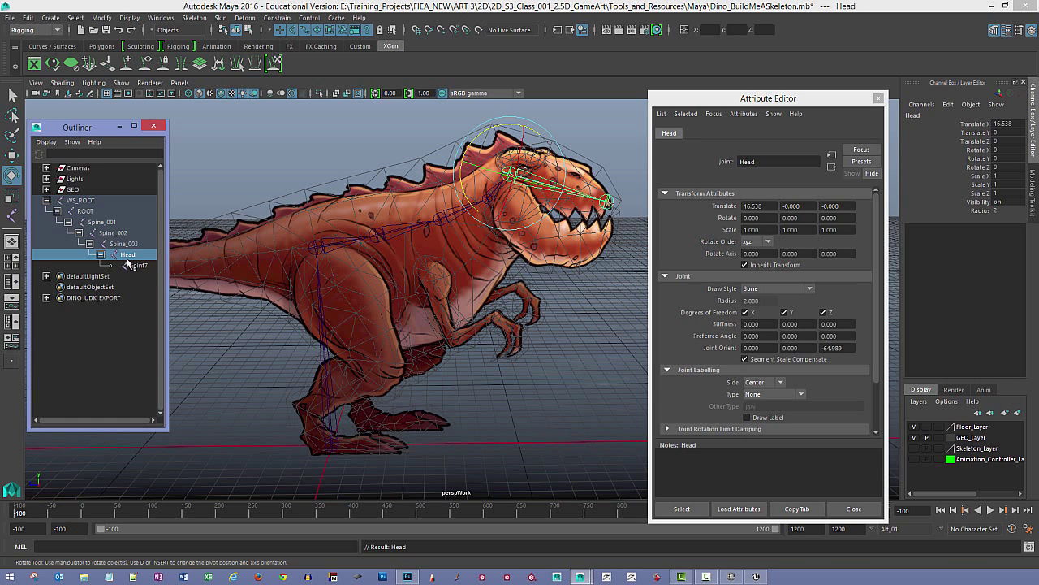
double_click(138, 265)
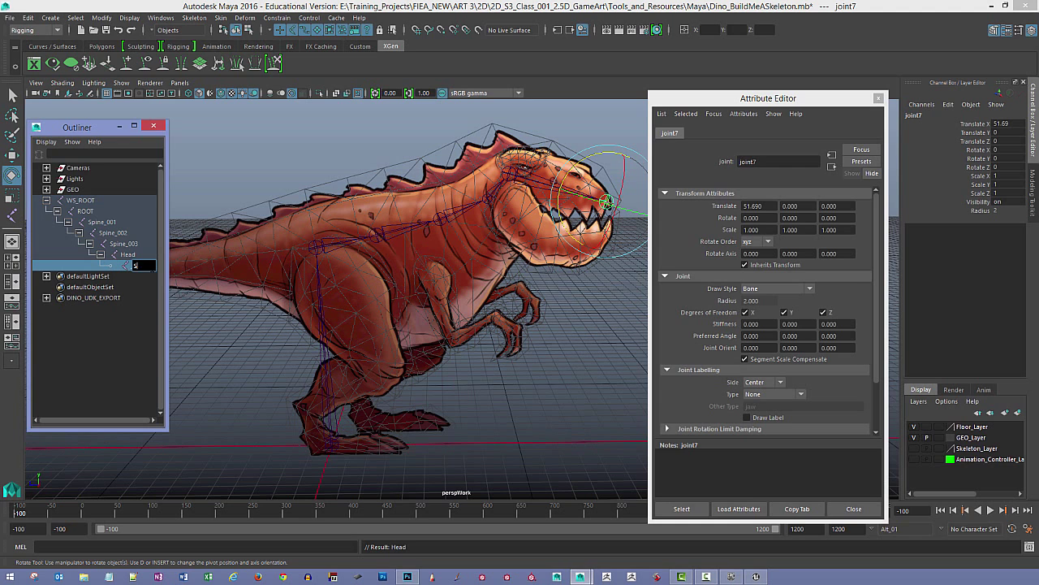
key("Return")
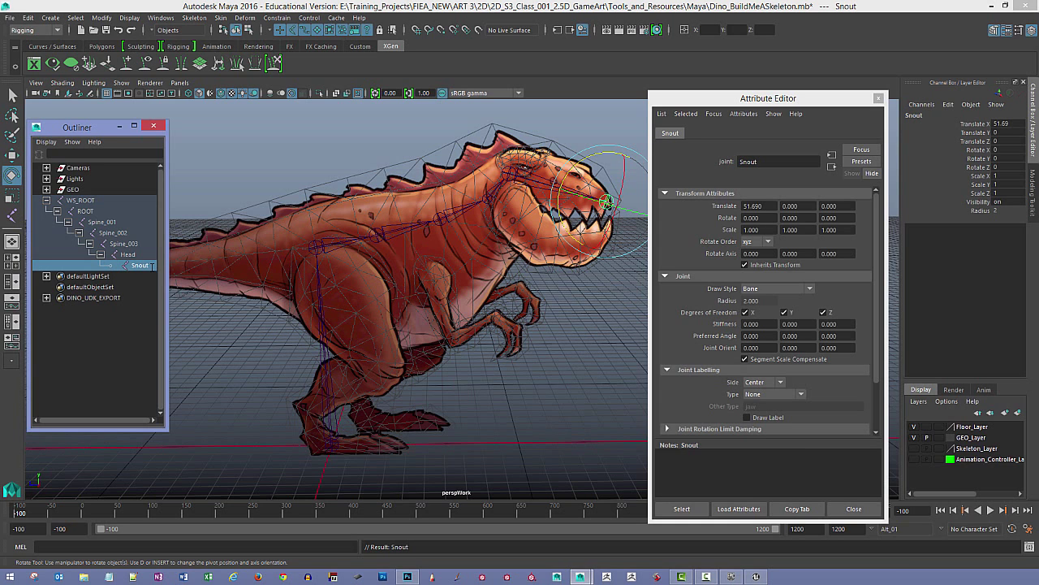
left_click(230, 342)
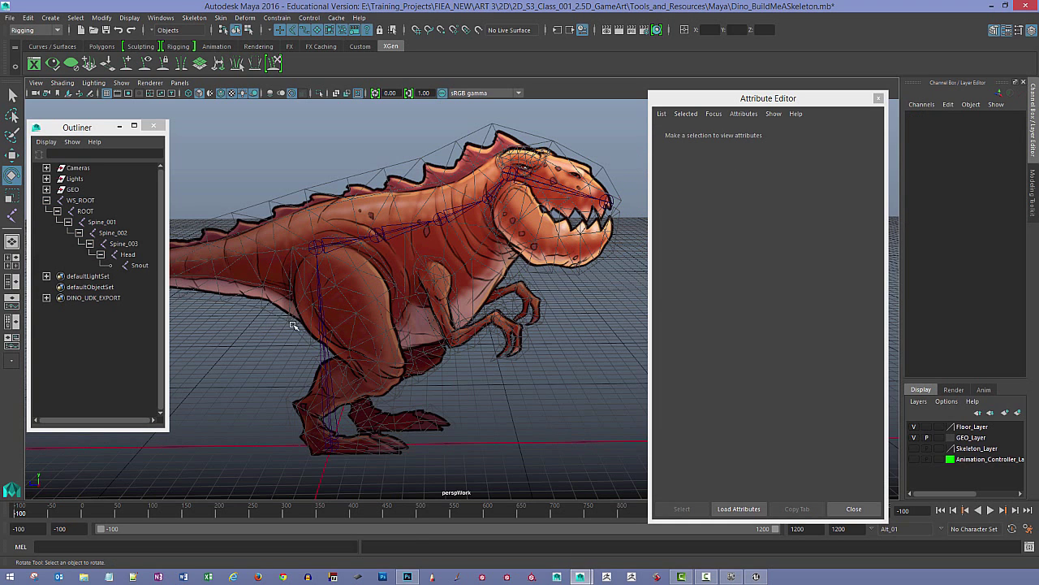
Step: Create a separate three-joint jaw chain snapped to mesh vertices, running from the jaw hinge through the lower jaw to its front tip
right_click_drag(436, 301, 376, 294, "alt")
middle_click_drag(376, 294, 314, 288, "alt")
right_click_drag(314, 287, 370, 306, "alt")
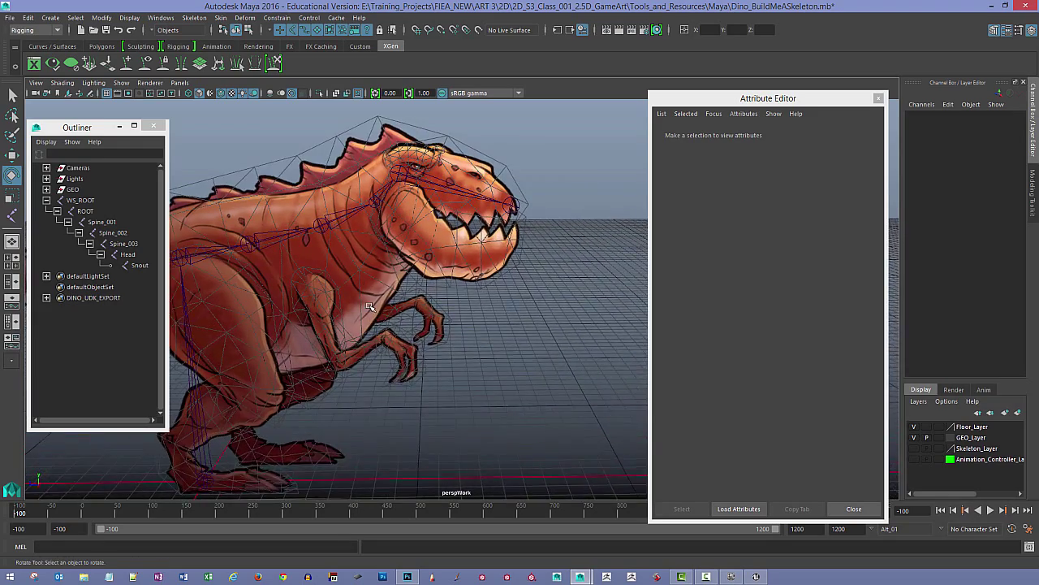
middle_click_drag(369, 307, 419, 333, "alt")
left_click(12, 213)
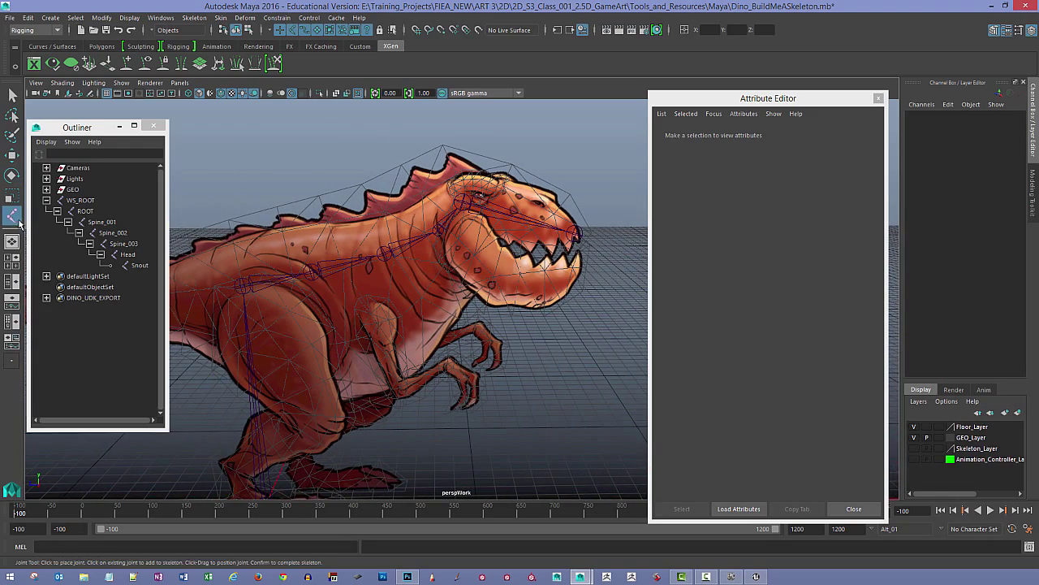
middle_click_drag(308, 267, 253, 257, "alt")
left_click_drag(313, 277, 392, 286, "alt")
right_click_drag(391, 286, 396, 286, "alt")
left_click_drag(397, 287, 408, 303, "alt")
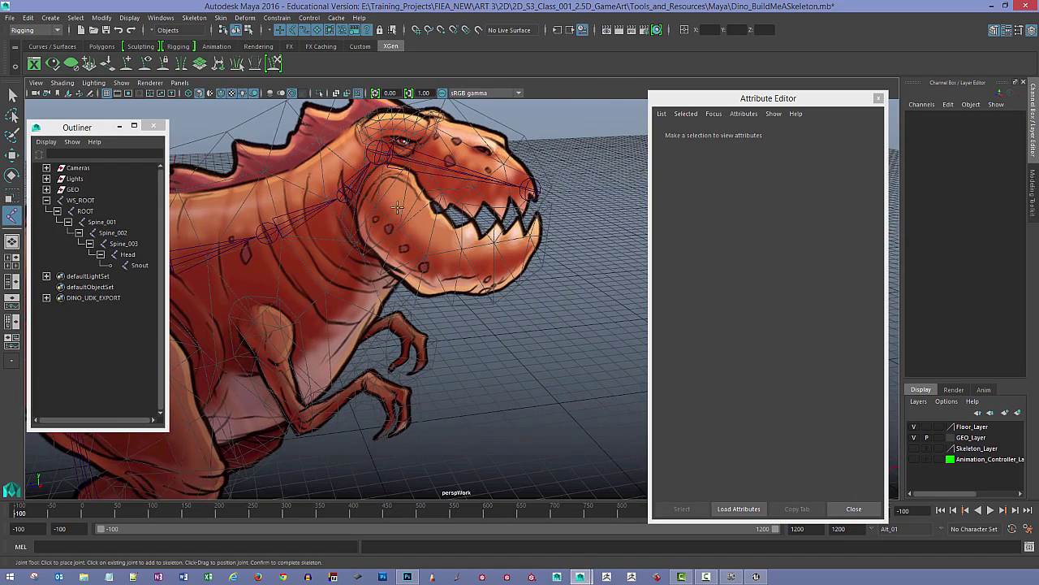
left_click_drag(415, 213, 372, 235, "alt")
key("v")
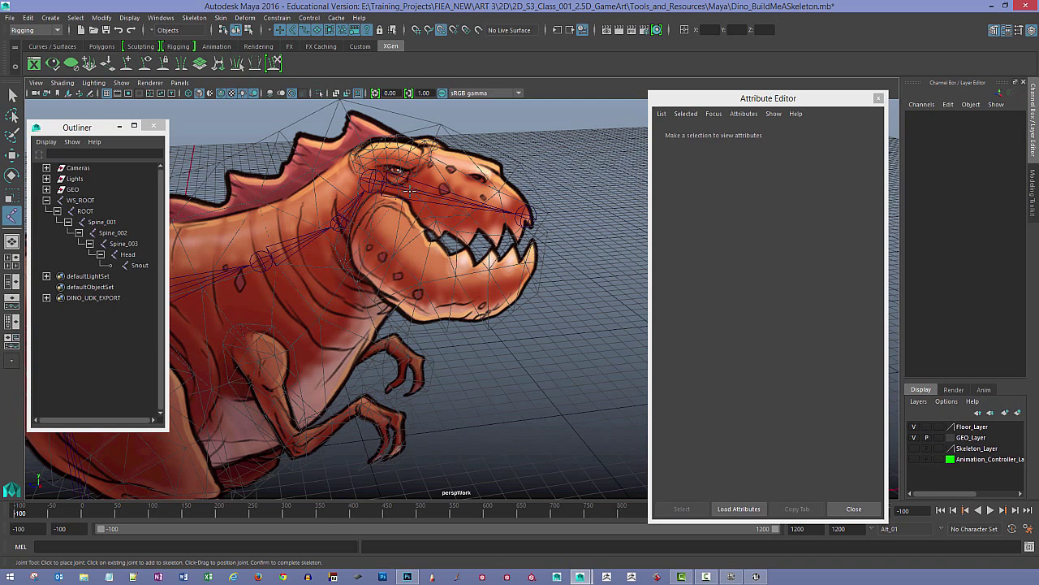
left_click(351, 221)
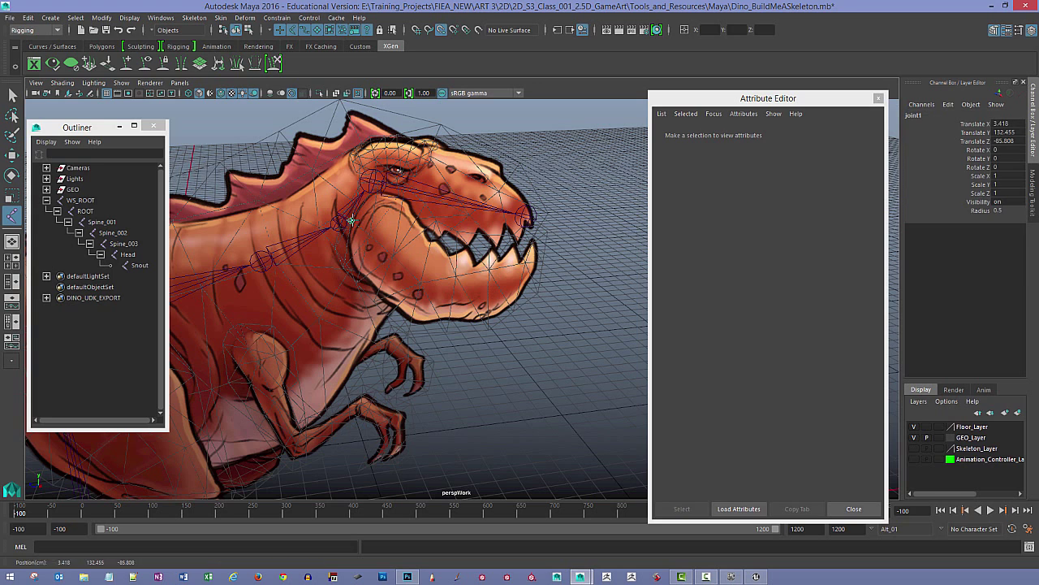
left_click(420, 282)
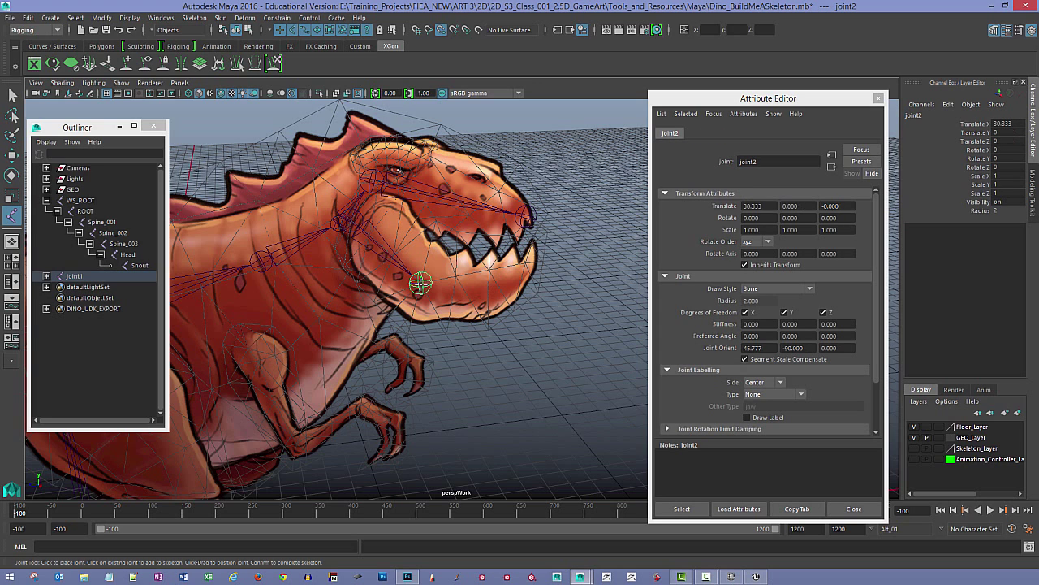
left_click(542, 262)
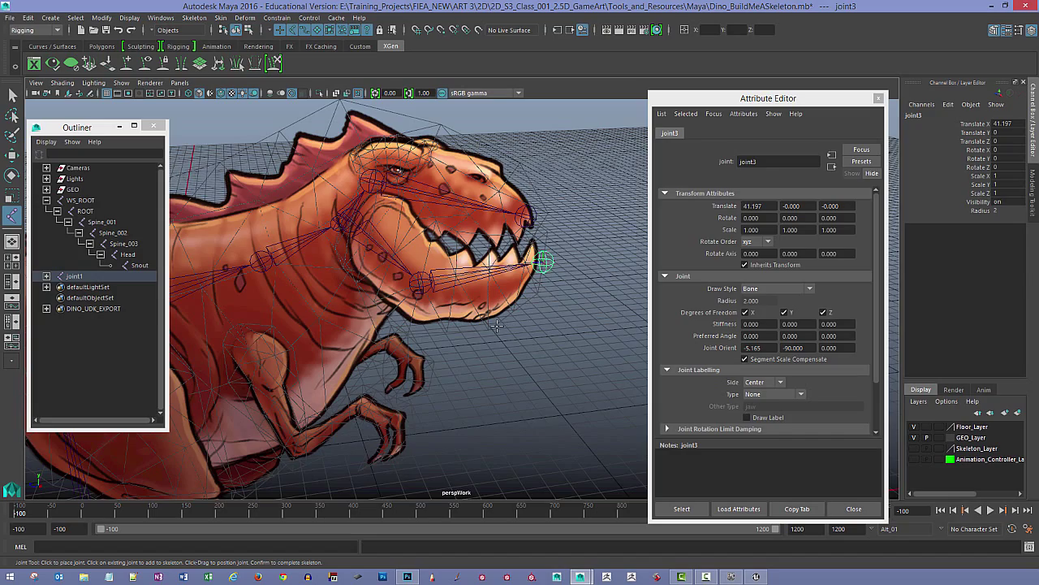
left_click_drag(497, 324, 502, 346, "alt")
key("Return")
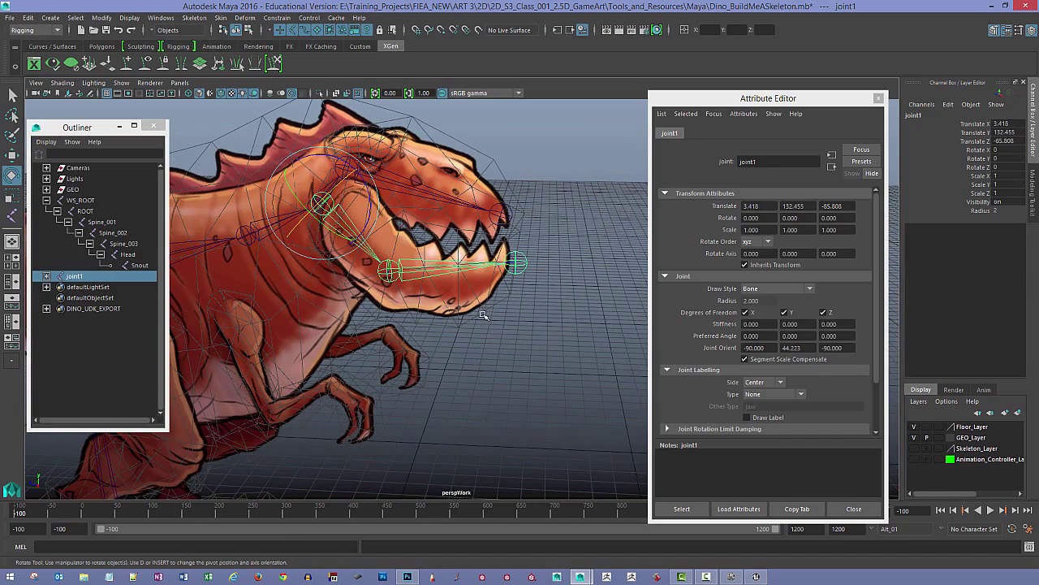
Step: Examine the jaw chain's placement against the head and lower jaw in the side view and from several perspective angles
key("space")
key("space")
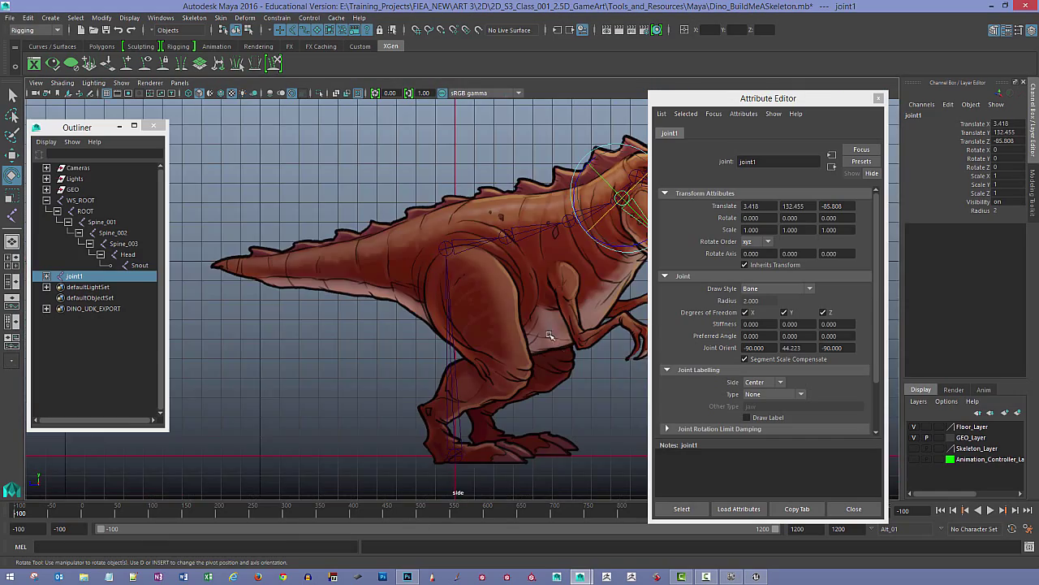
middle_click_drag(549, 335, 324, 349, "alt")
right_click_drag(320, 279, 417, 284, "alt")
middle_click_drag(342, 227, 345, 291, "alt")
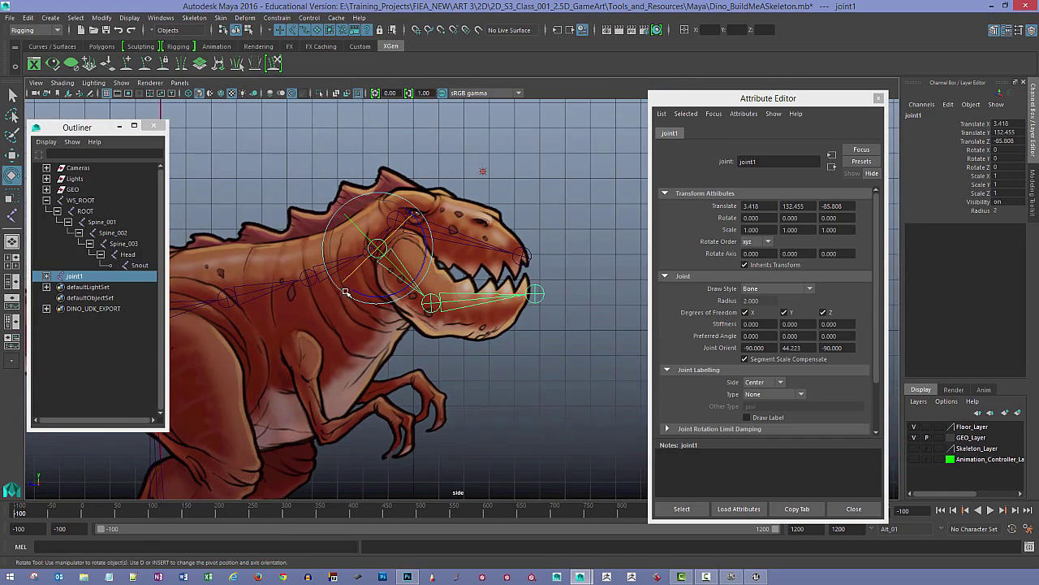
key("space")
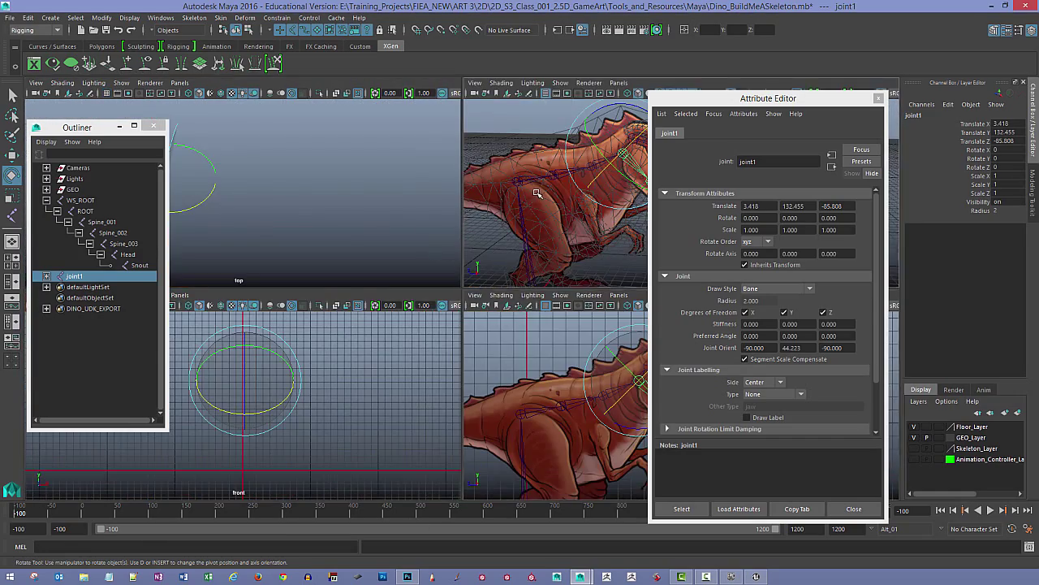
key("space")
left_click_drag(498, 233, 414, 255, "alt")
right_click_drag(414, 255, 479, 265, "alt")
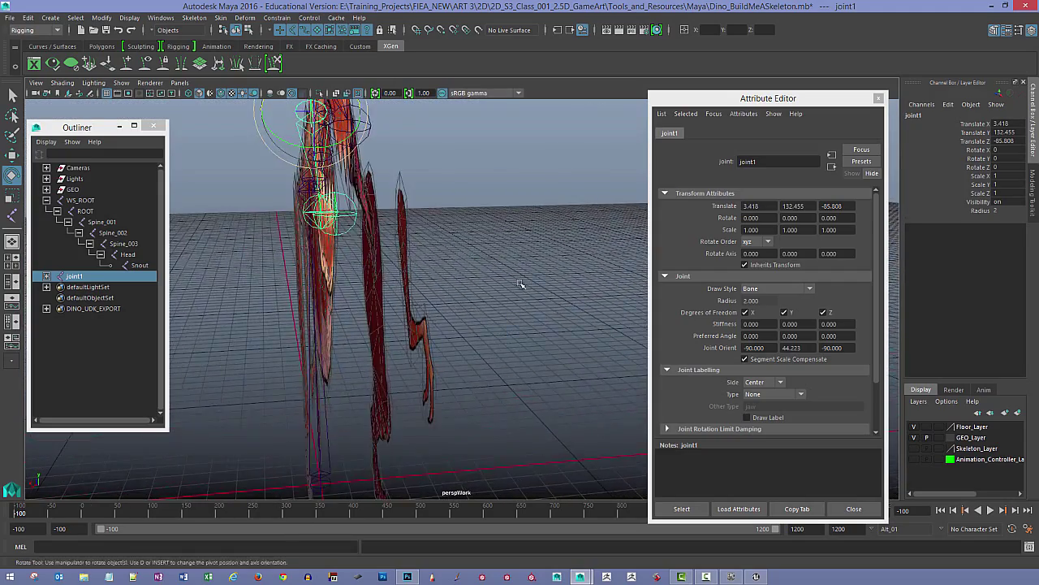
left_click_drag(479, 265, 560, 272, "alt")
right_click_drag(560, 273, 505, 278, "alt")
left_click_drag(505, 278, 477, 289, "alt")
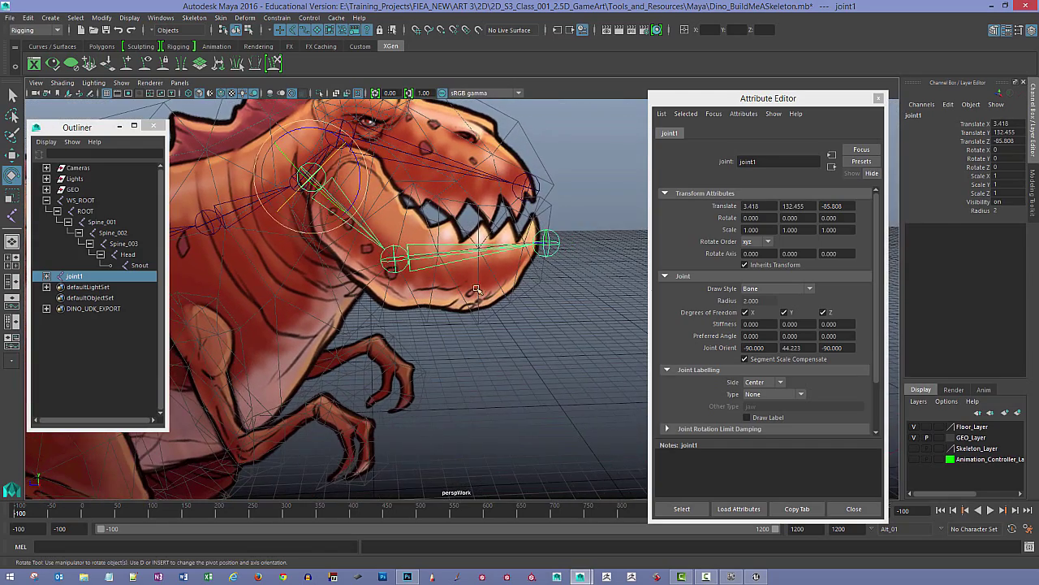
left_click(556, 351)
left_click_drag(387, 271, 357, 243, "alt")
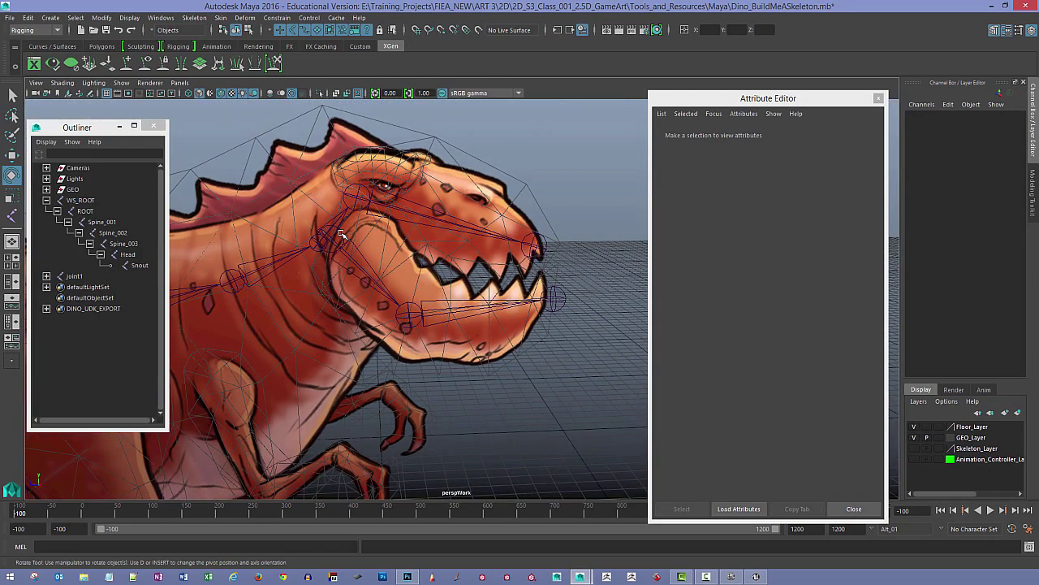
Step: Move the jaw chain's hinge joint, joint1, forward and slightly up in the side plane to about Y 133.97, Z -93.89
left_click(347, 236)
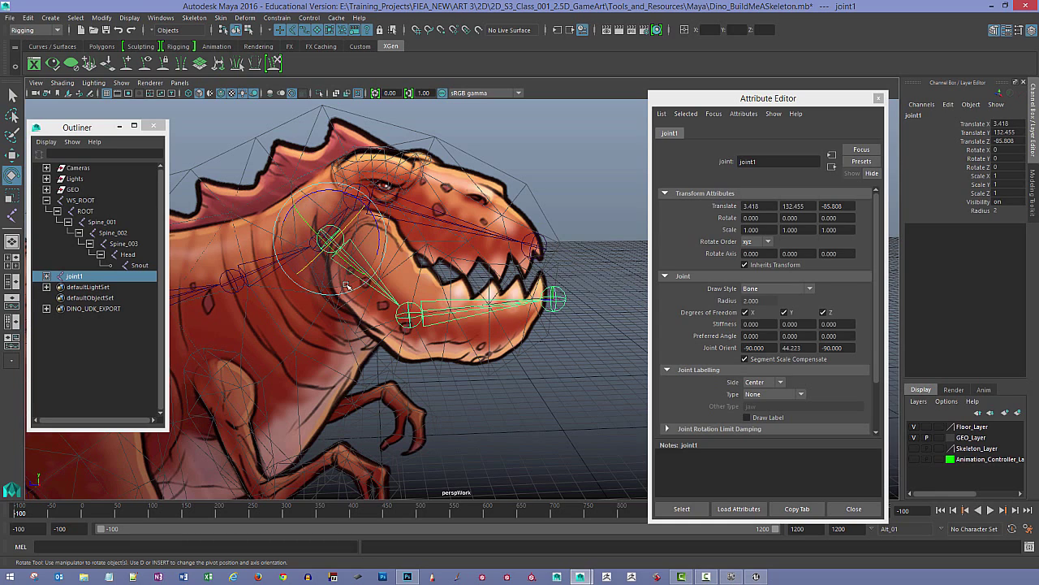
key("w")
left_click_drag(368, 258, 296, 250, "alt")
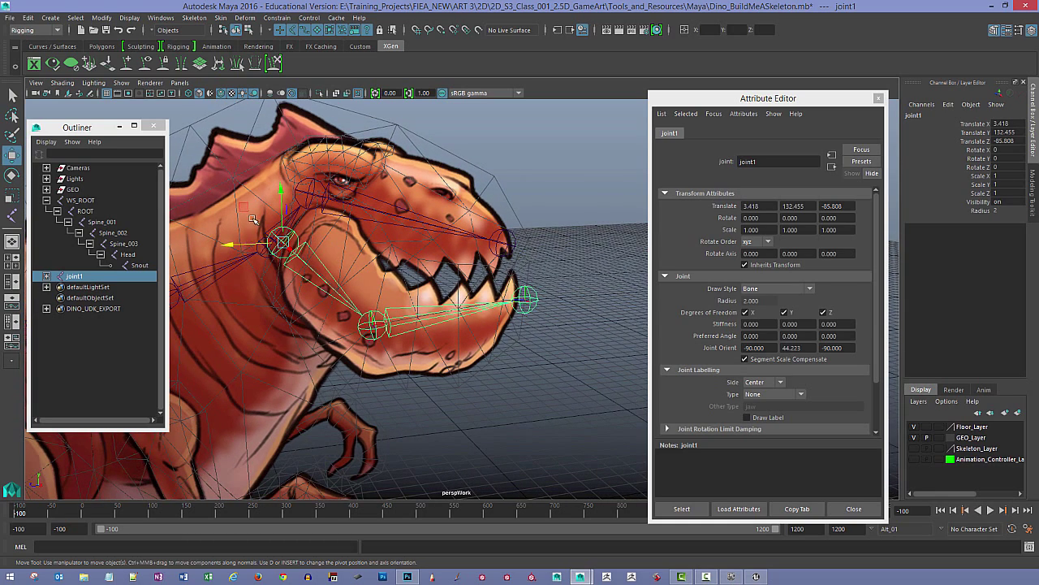
middle_click_drag(243, 207, 279, 199)
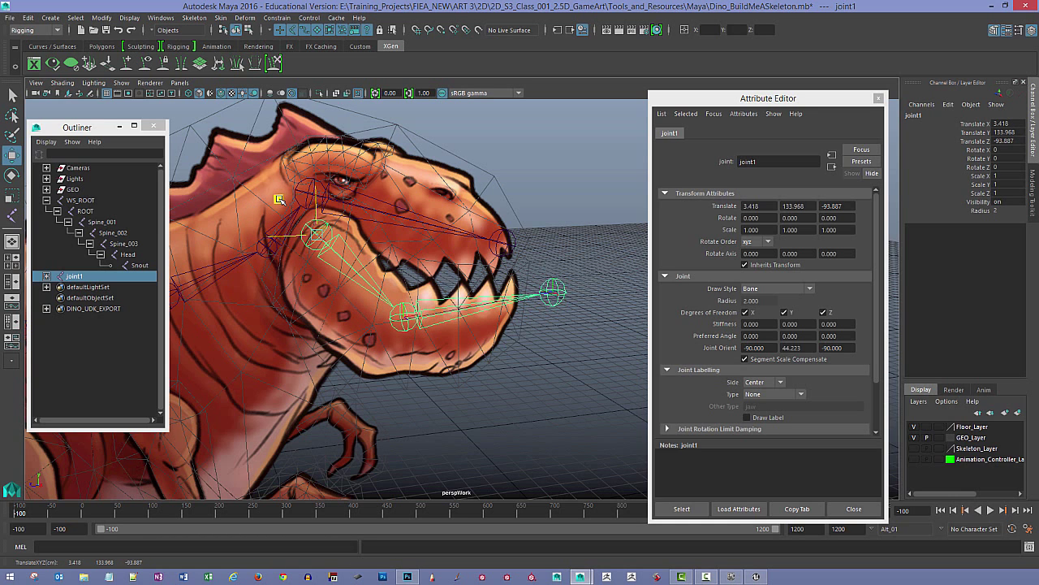
key("space")
left_click(406, 264)
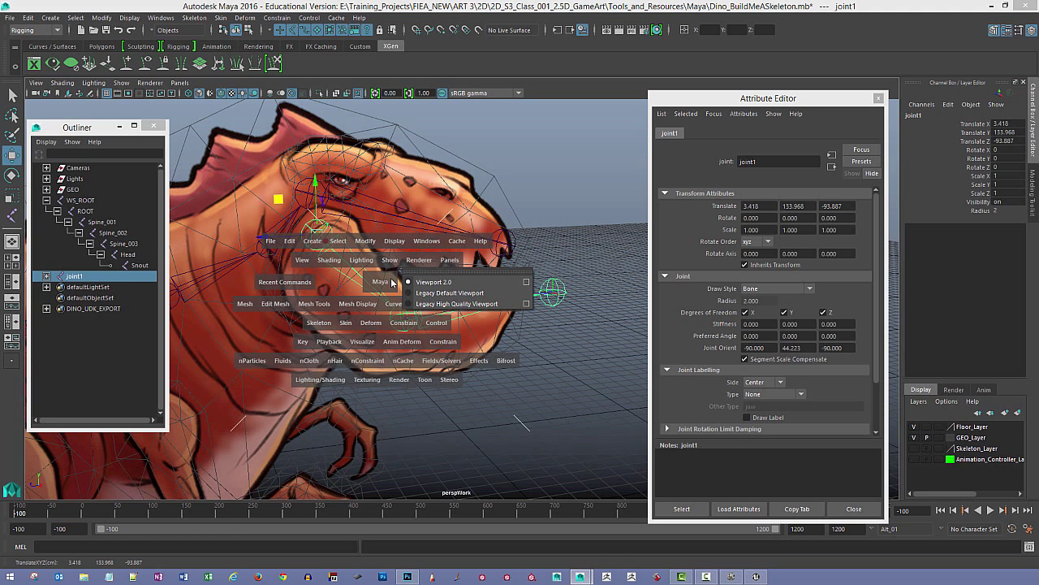
left_click(393, 283)
mouse_move(385, 280)
left_mouse_down("alt")
mouse_move(346, 262)
mouse_move(367, 277)
left_mouse_up("alt")
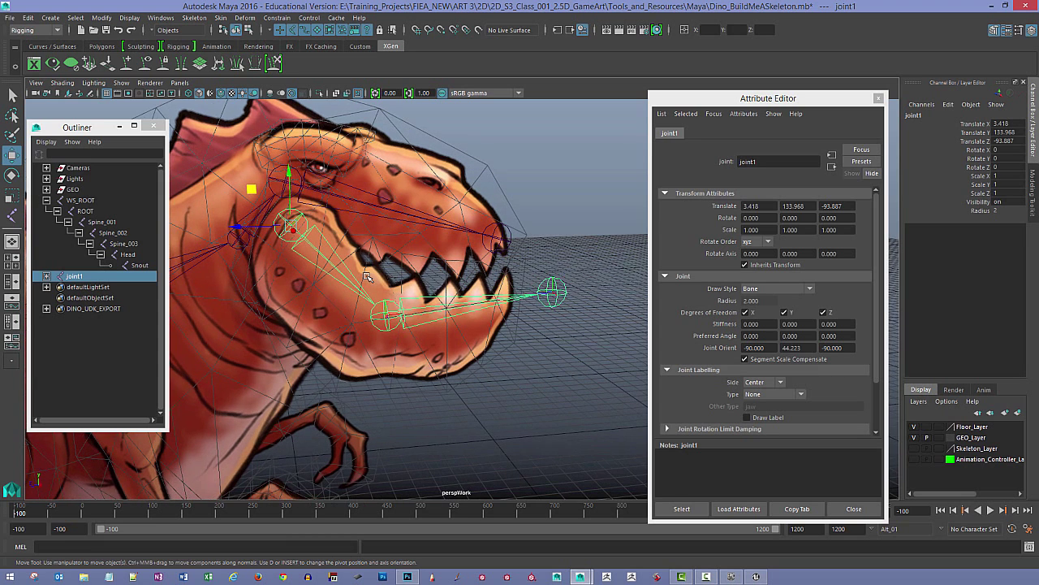
Step: Try moving the middle jaw joint down and back within the lower jaw, and undo the move
key("e")
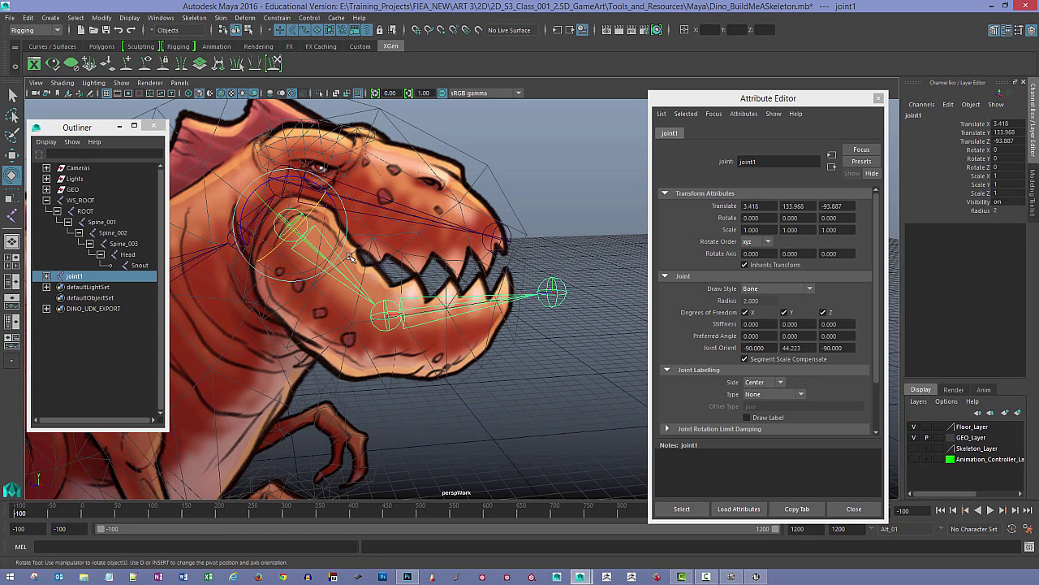
left_click(389, 329)
left_click(391, 317)
key("w")
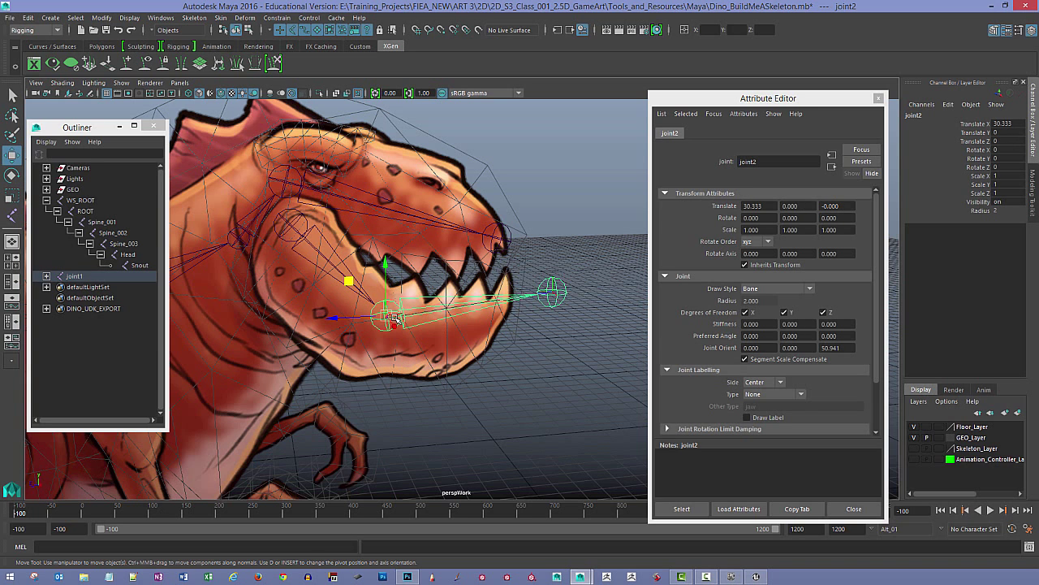
left_click_drag(348, 281, 333, 304)
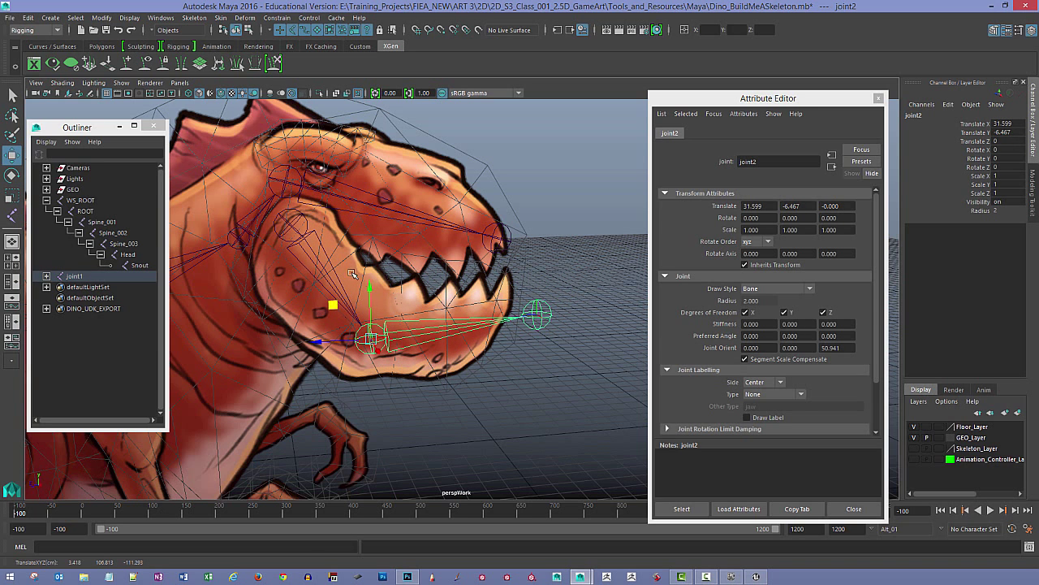
key("Up")
key("e")
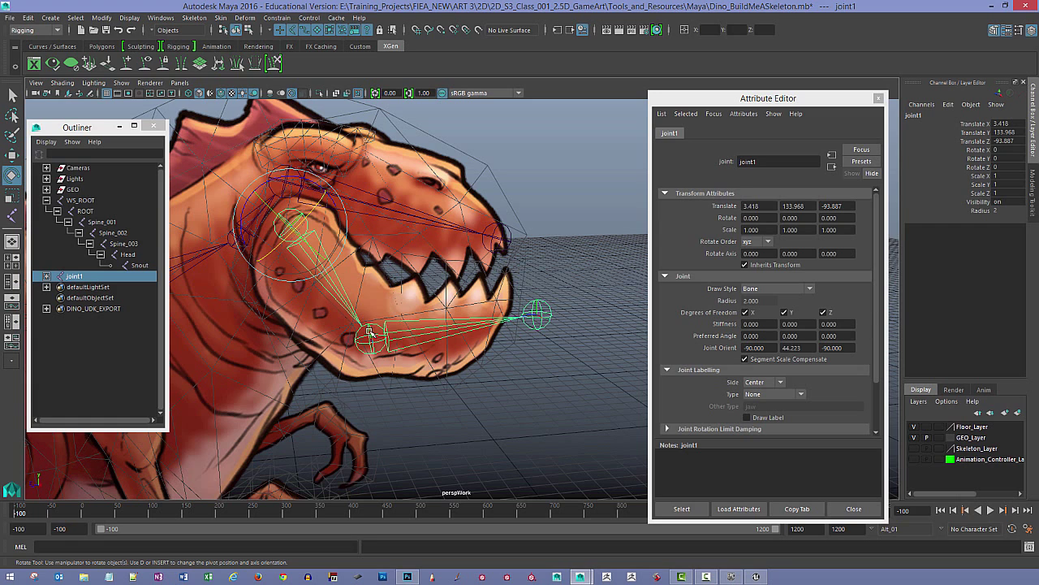
key("ctrl+z")
key("ctrl+z")
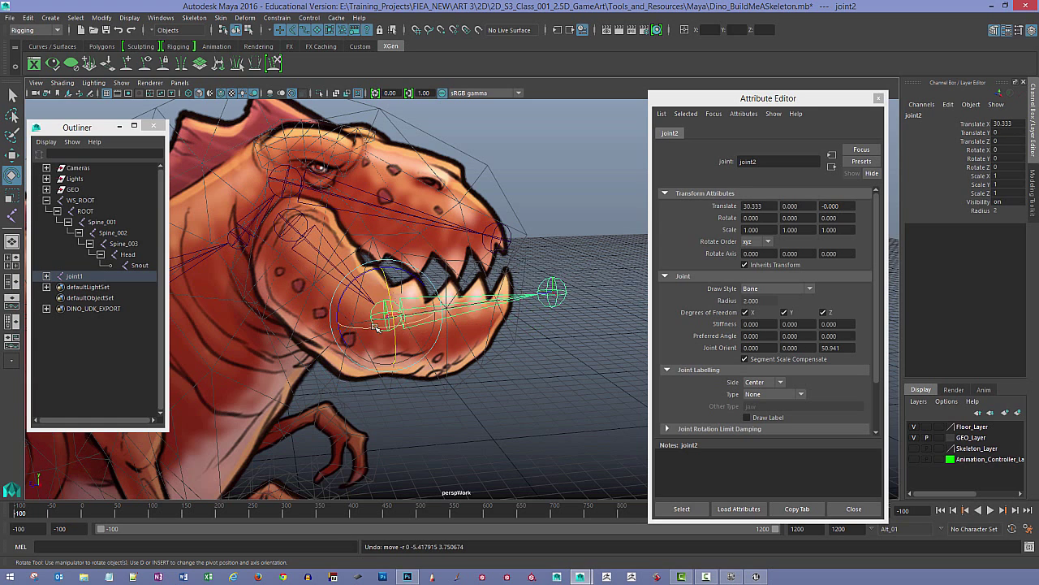
Step: Nudge the jaw hinge joint to about 3.73, 133.67, -94.86 and rotate it about -9.5 degrees in Z to lower the chain
left_click(304, 217)
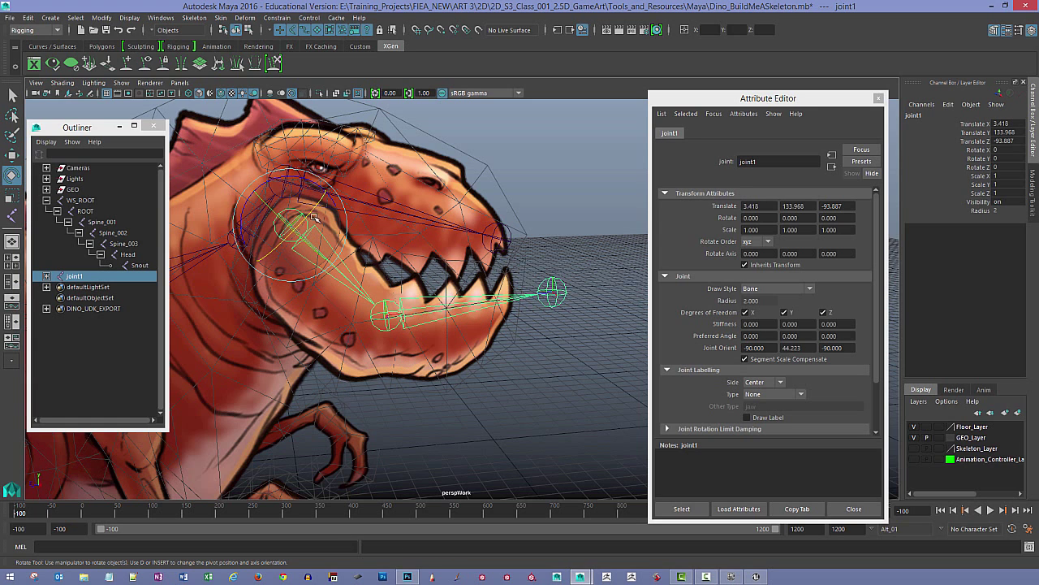
key("w")
left_click_drag(308, 213, 296, 270, "alt")
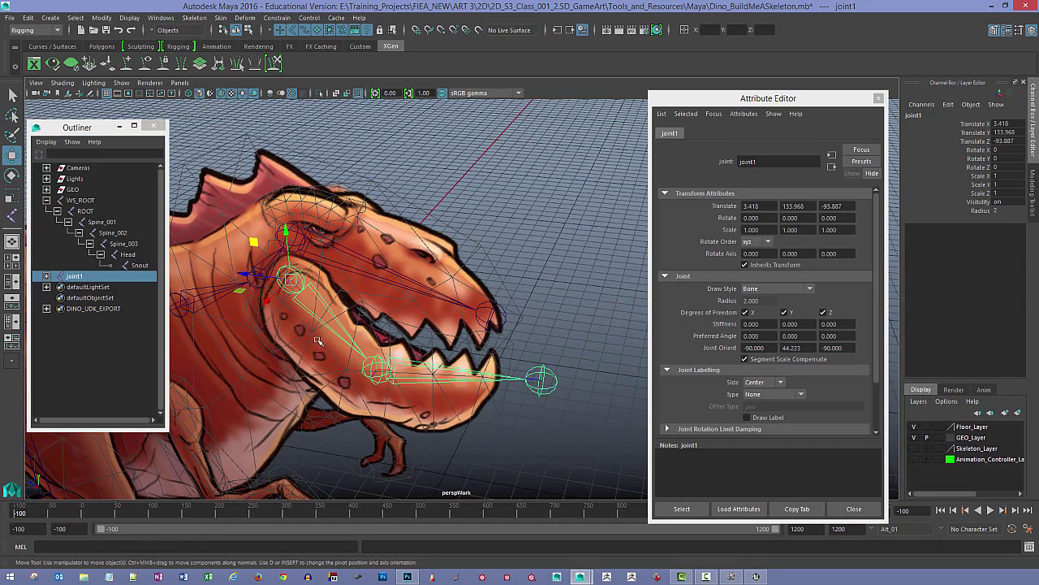
left_click_drag(447, 334, 466, 280, "alt")
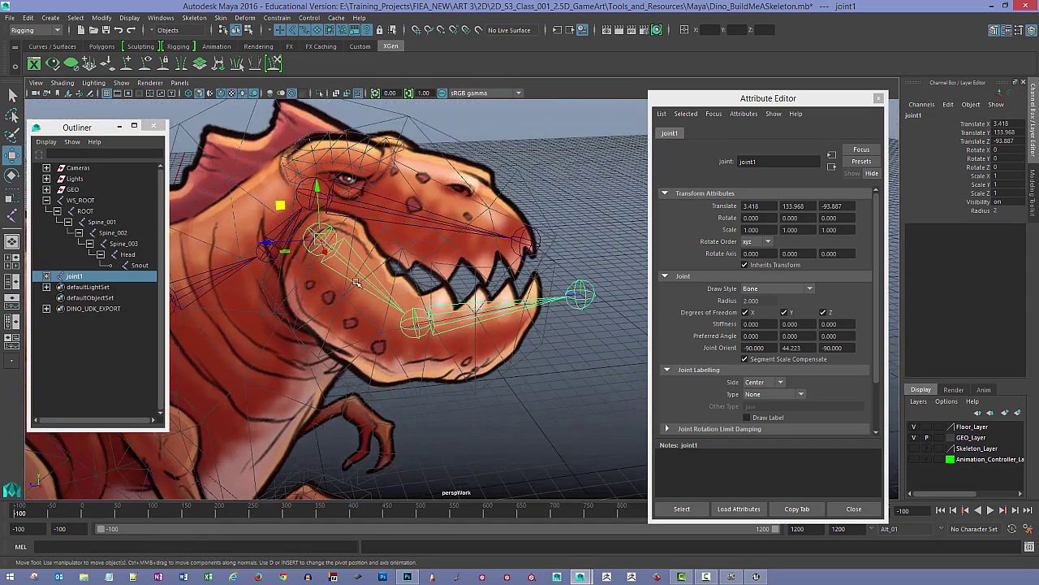
right_click_drag(325, 244, 365, 248, "alt")
left_click_drag(312, 235, 303, 221, "alt")
middle_click_drag(303, 221, 304, 249, "alt")
right_click_drag(303, 249, 286, 244, "alt")
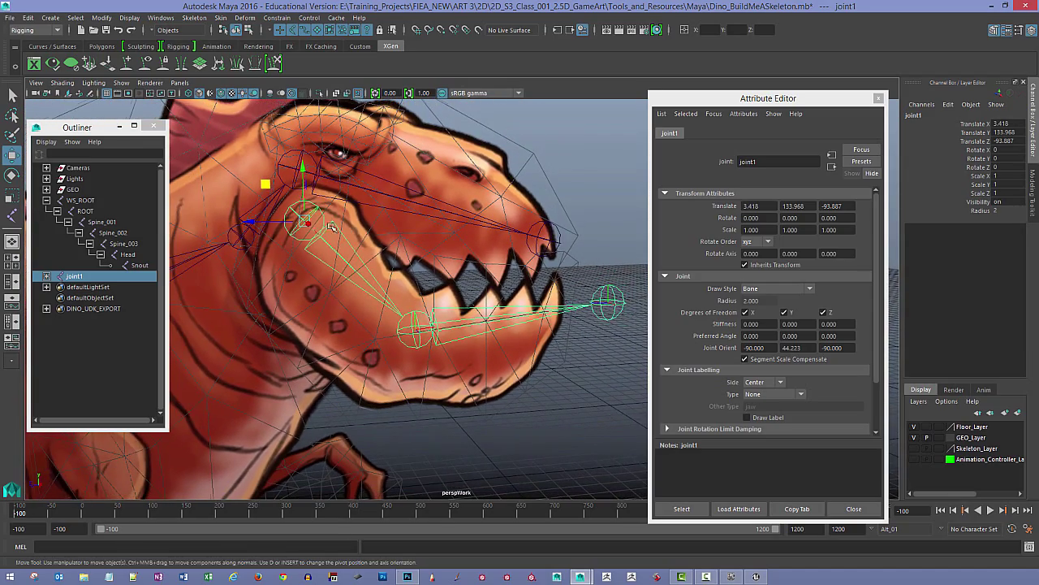
left_click_drag(303, 220, 308, 221)
middle_click_drag(353, 227, 337, 233, "alt")
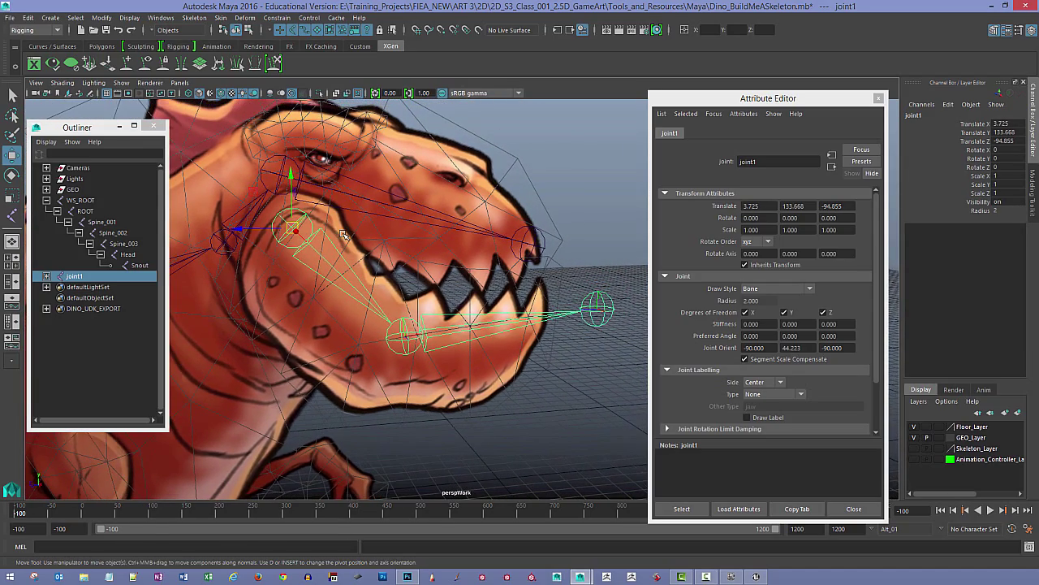
key("e")
left_click_drag(304, 183, 315, 188)
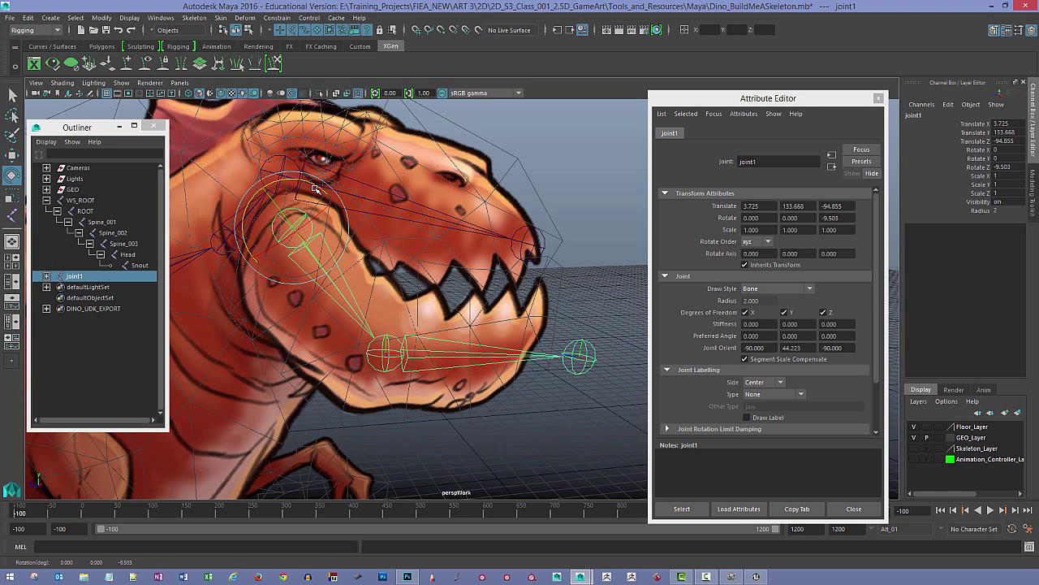
Step: Select the middle jaw joint, joint2, and set the Move tool's axis orientation to Along Rotation Axis
left_click(388, 350)
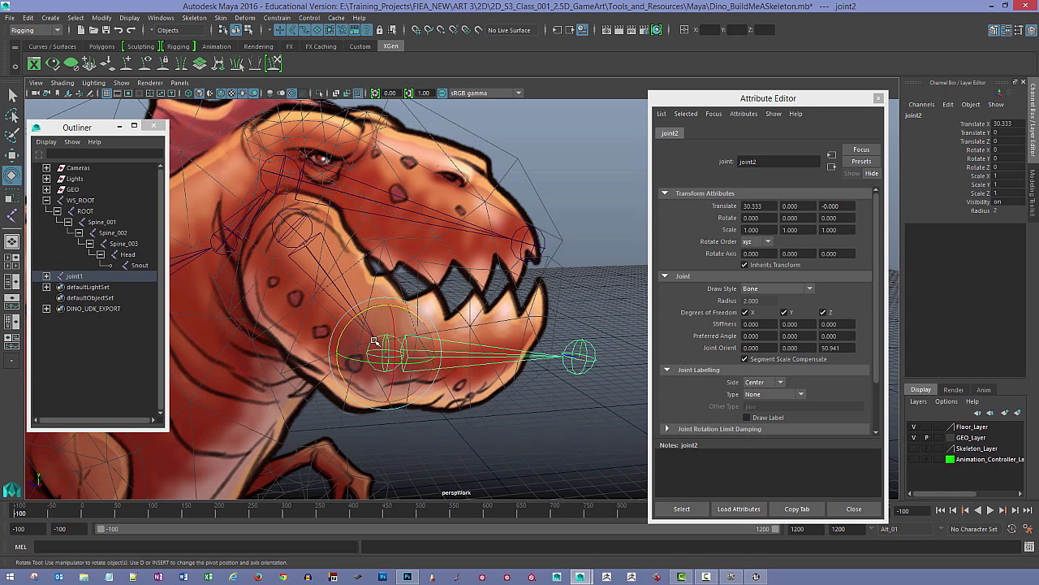
key("w")
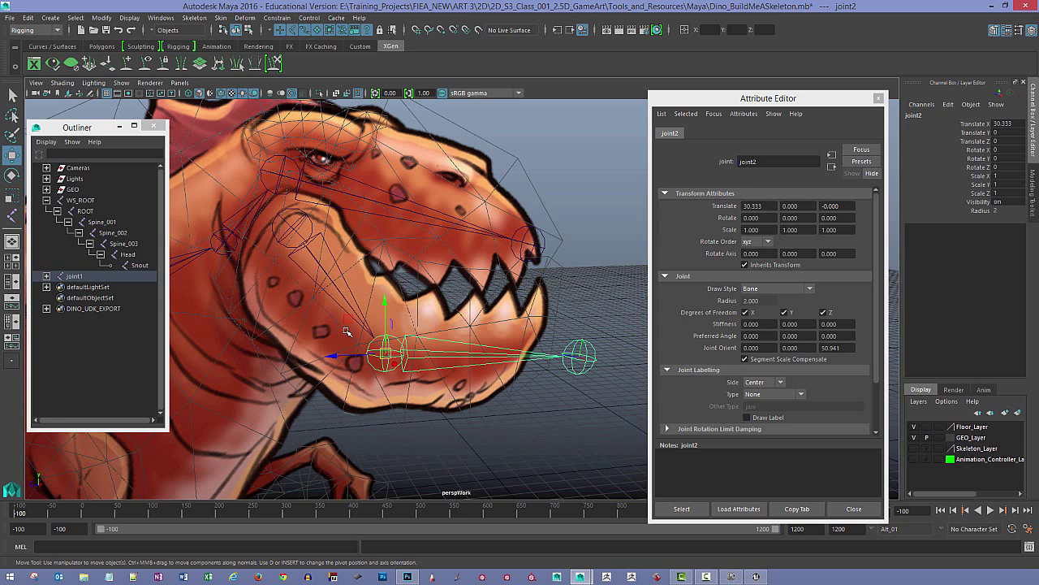
double_click(12, 154)
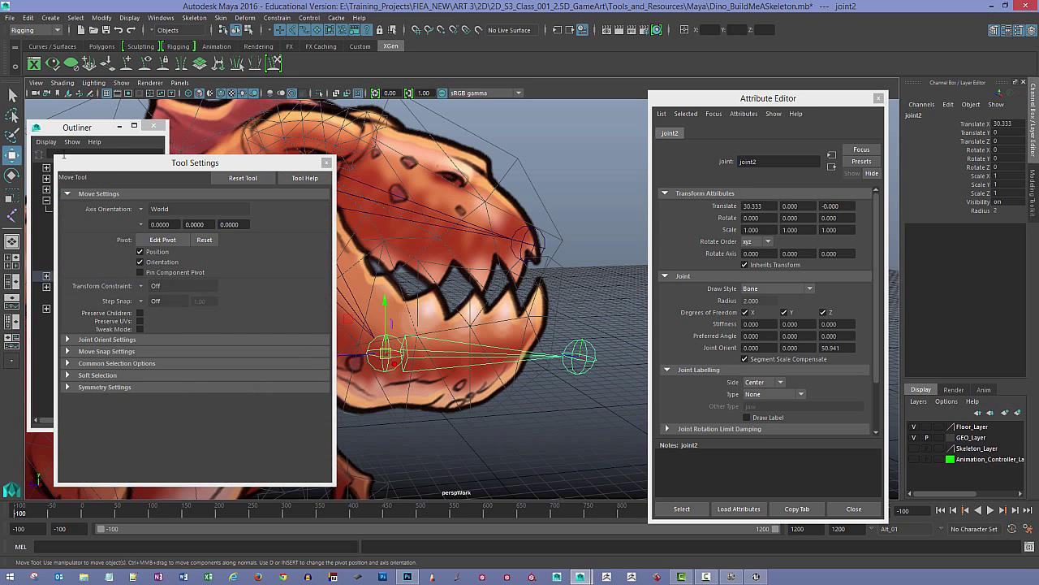
left_click_drag(103, 166, 632, 177)
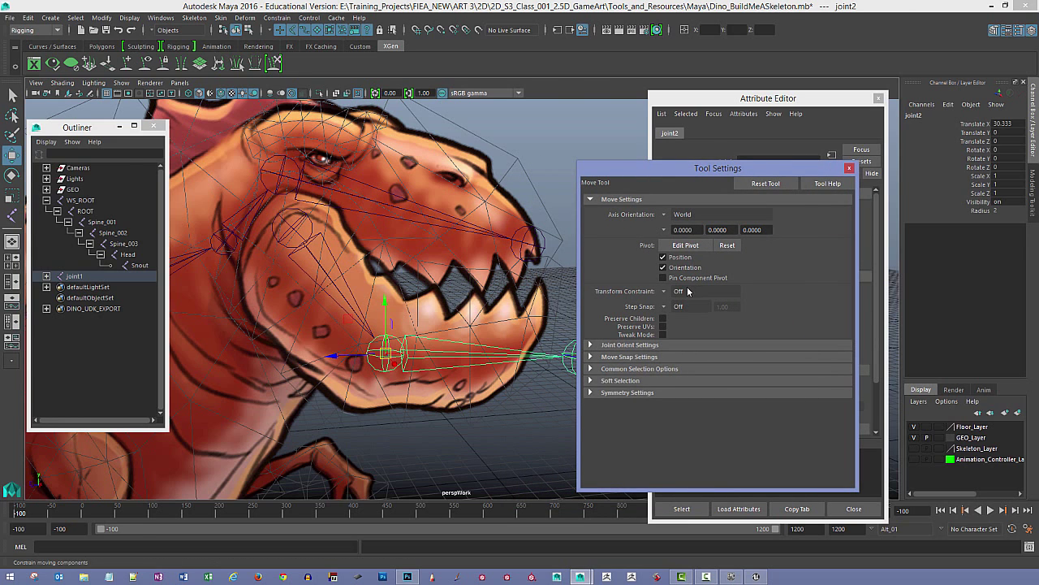
left_click(665, 218)
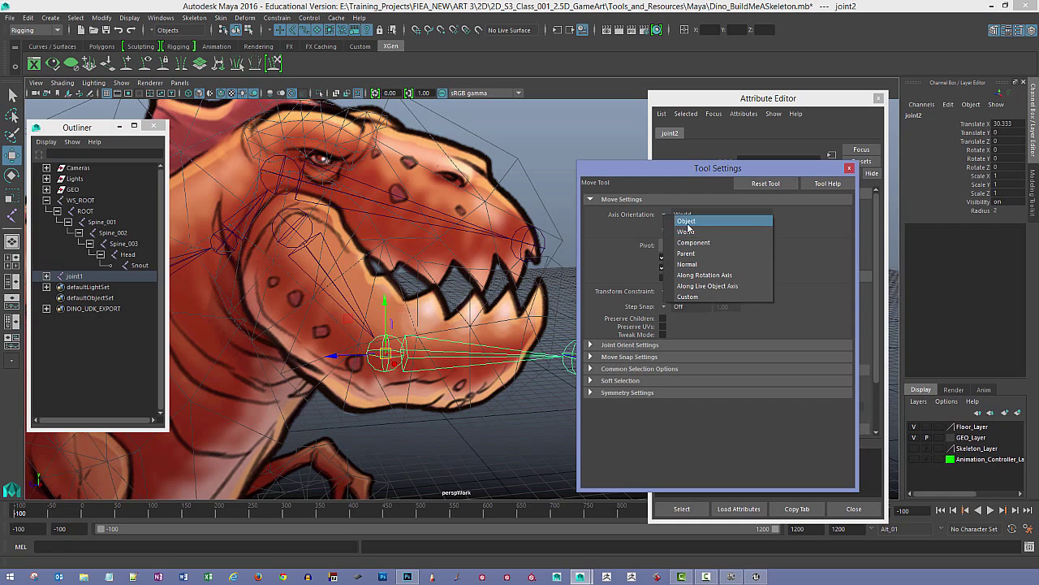
left_click(682, 220)
left_click_drag(532, 276, 513, 264, "alt")
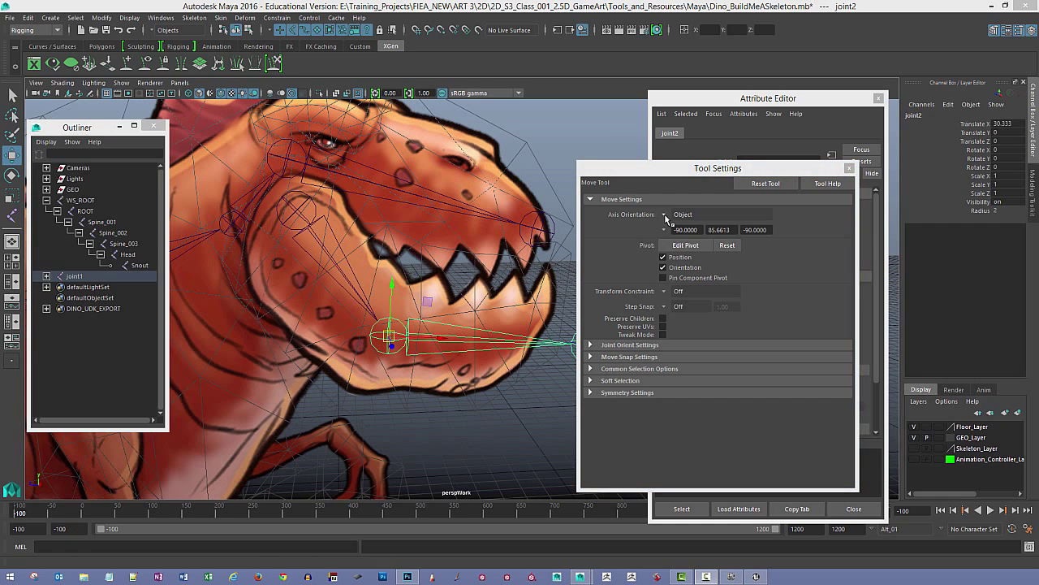
left_click(665, 218)
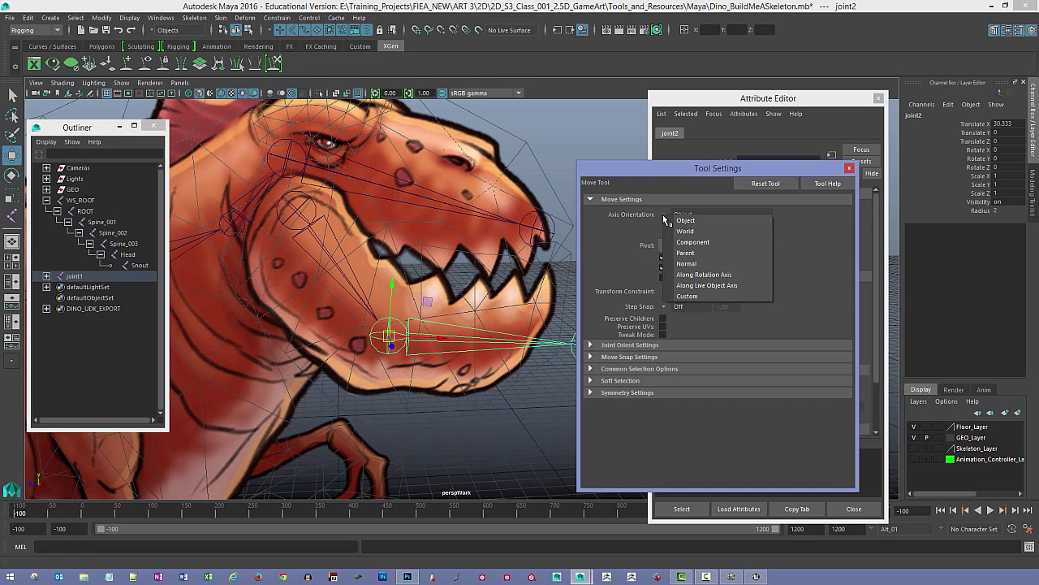
left_click(699, 275)
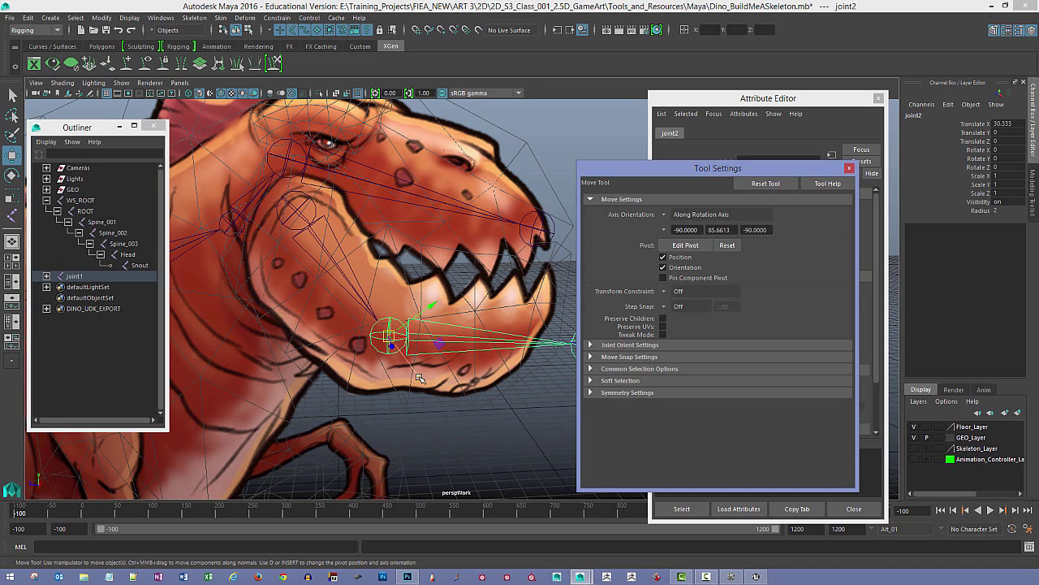
Step: Slide the middle jaw joint along its parent bone to Translate X about 29.14 and rotate it about 10.5 degrees in Z
left_click_drag(418, 376, 406, 351)
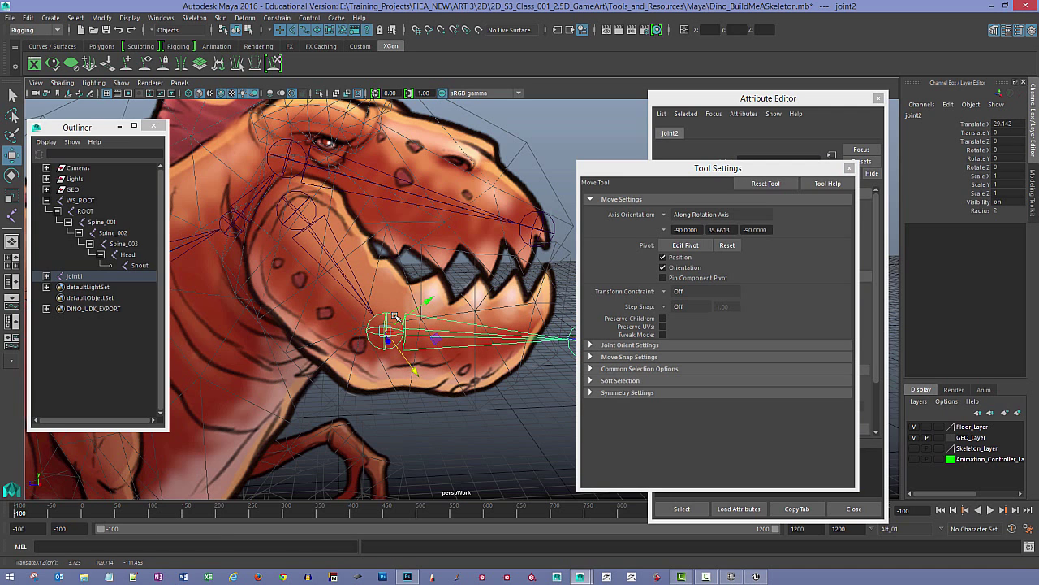
key("e")
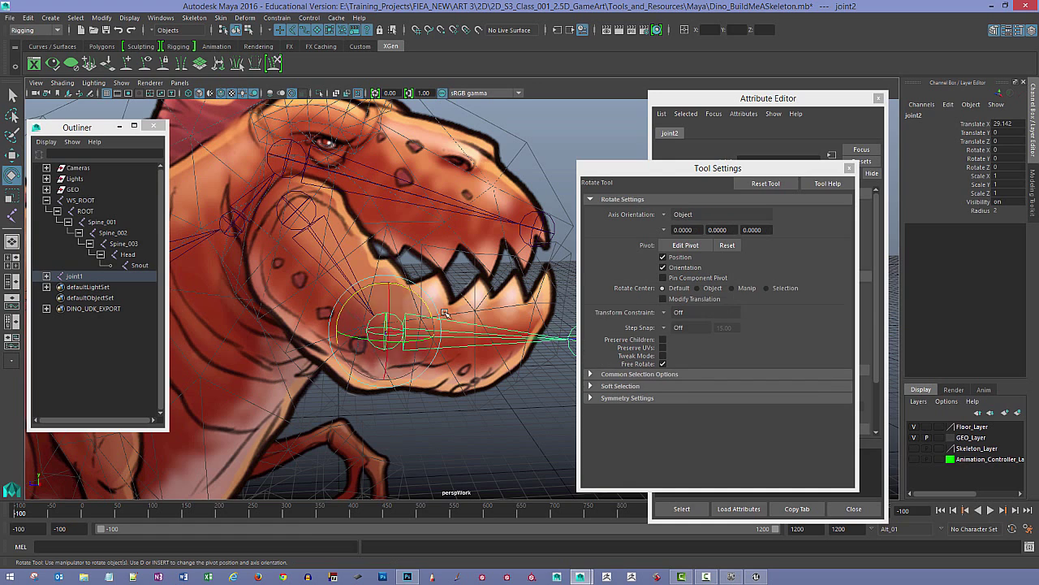
left_click_drag(421, 294, 412, 293)
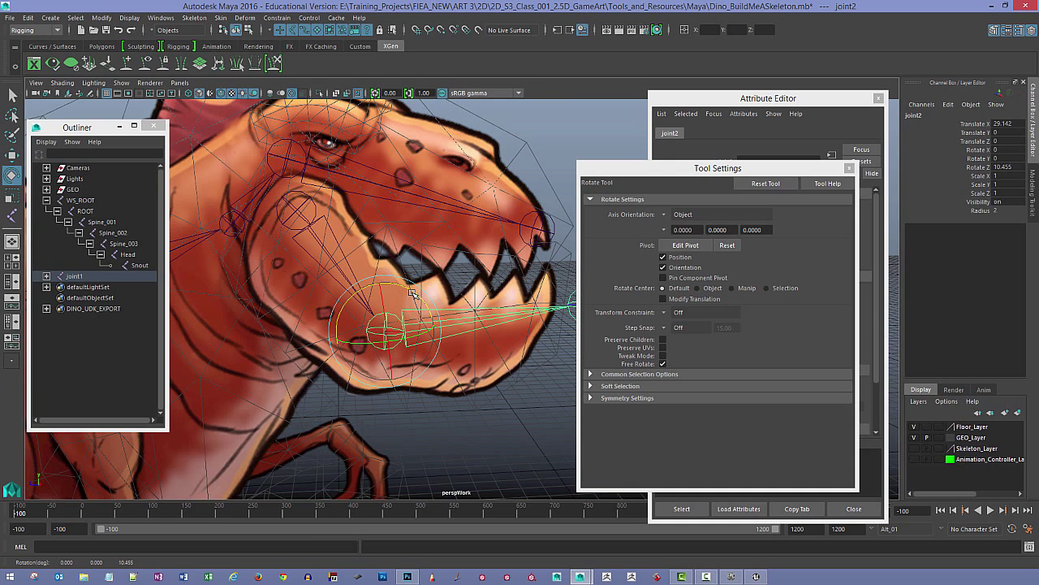
Step: Slide the jaw's end joint, joint3, back along its bone to the front of the lower jaw, at Translate X about 33.06
left_click_drag(506, 305, 434, 302, "alt")
left_click(434, 302)
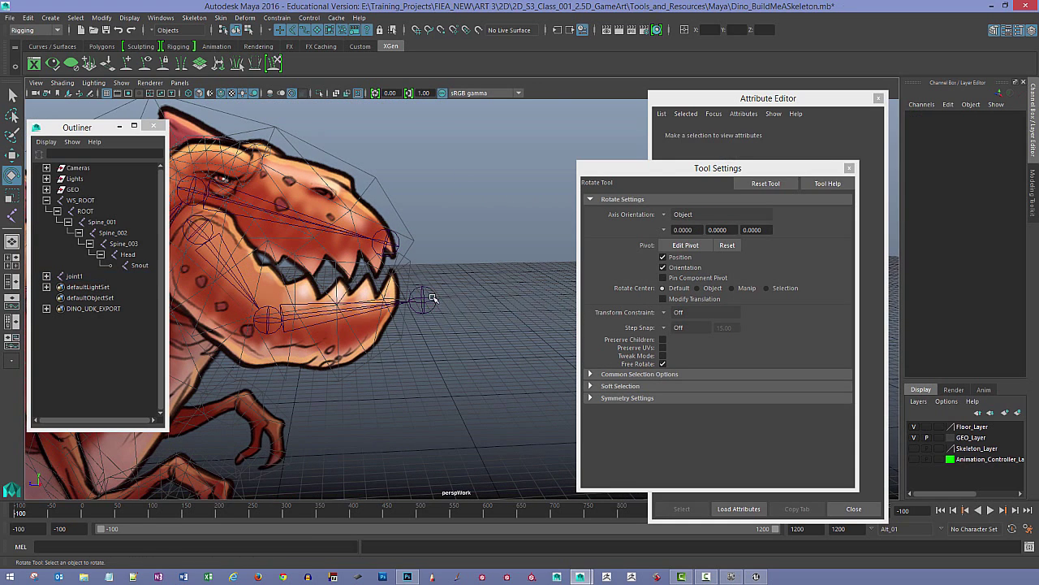
key("w")
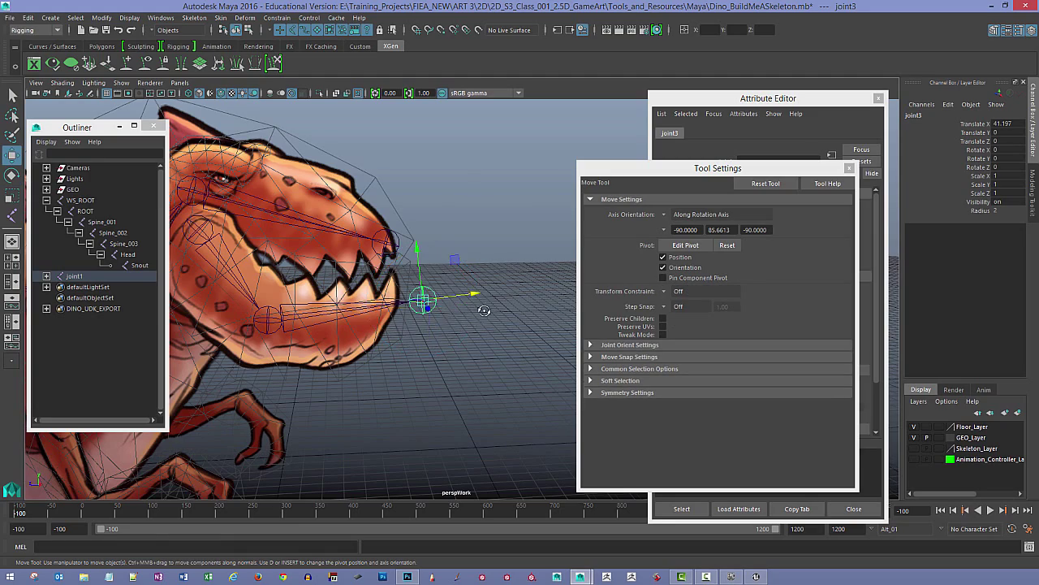
mouse_move(484, 310)
left_mouse_down("alt")
mouse_move(469, 304)
mouse_move(477, 303)
left_mouse_up("alt")
middle_click_drag(437, 298, 432, 295, "alt")
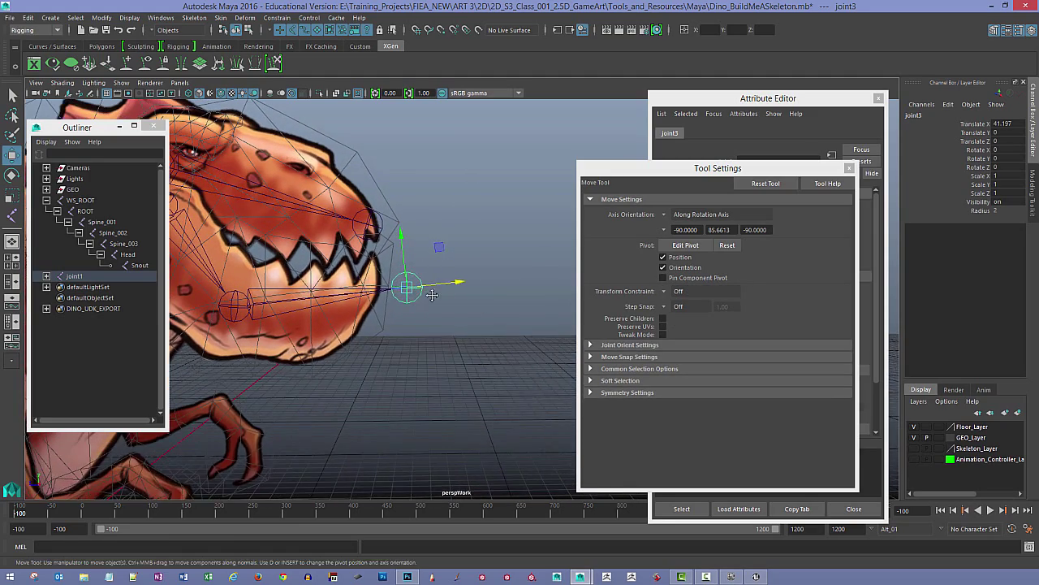
left_click_drag(432, 295, 489, 279, "alt")
Step: Set the jaw end joint's Joint Orient X and Y to 0, and reselect the joint
left_click_drag(627, 173, 482, 352)
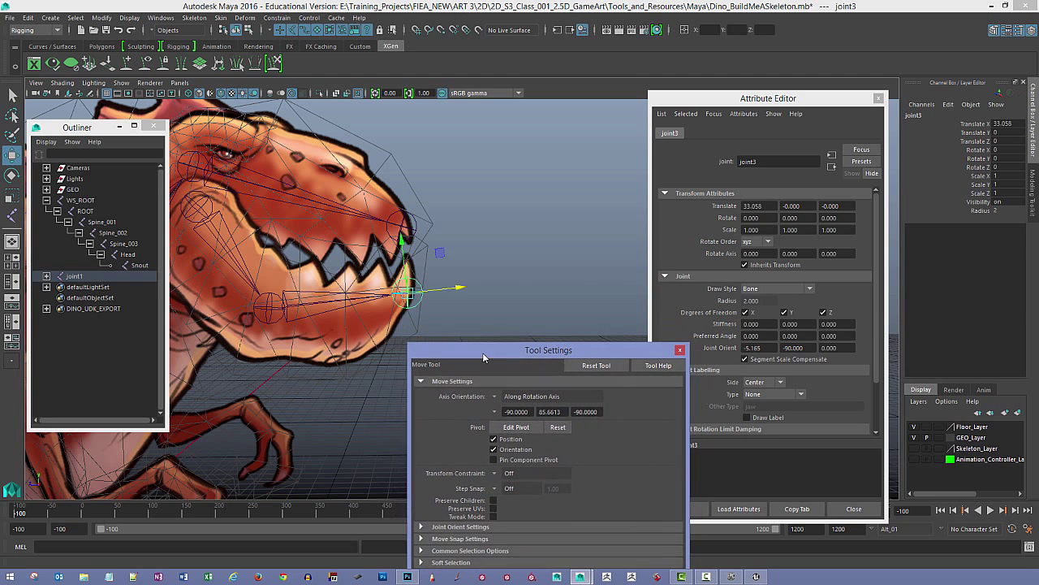
middle_click_drag(456, 258, 476, 228, "alt")
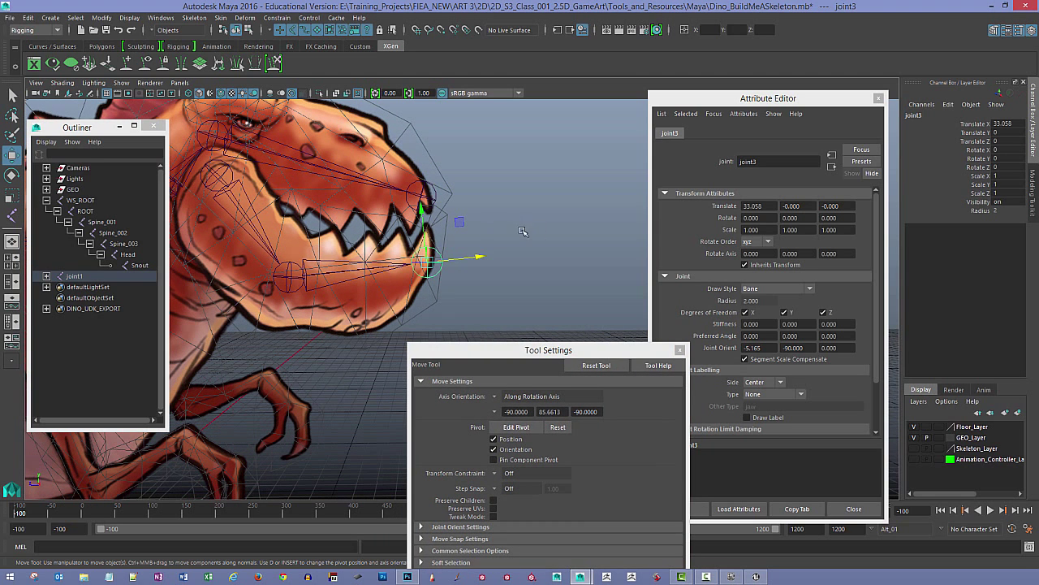
double_click(771, 348)
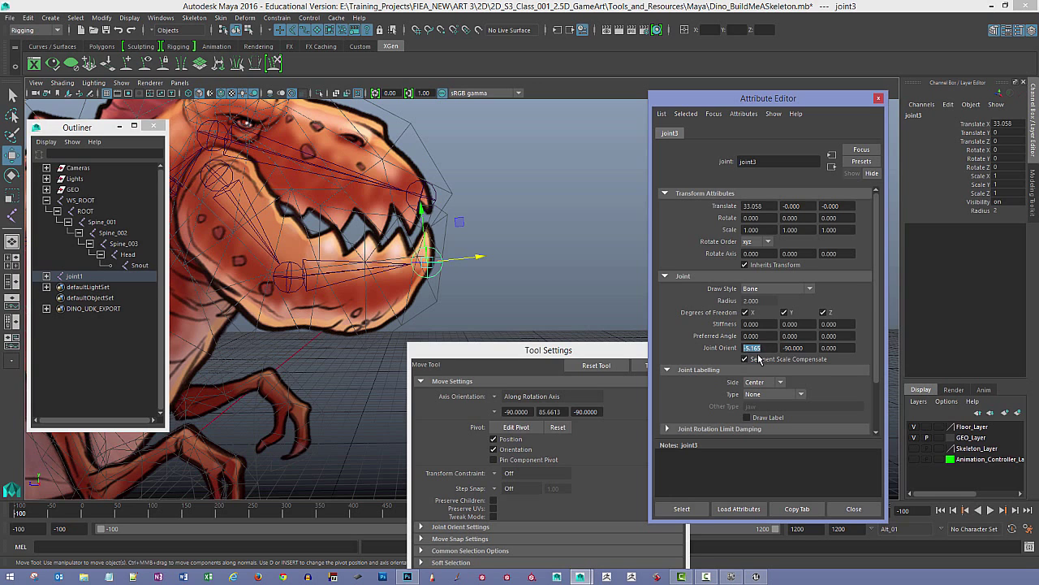
type("0")
key("Tab")
left_click(513, 276)
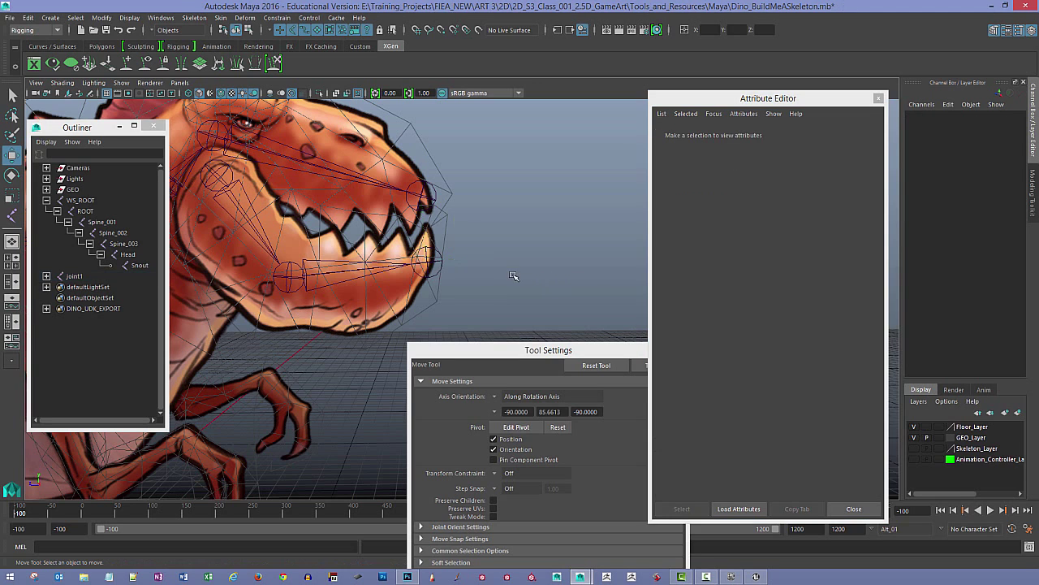
left_click(439, 270)
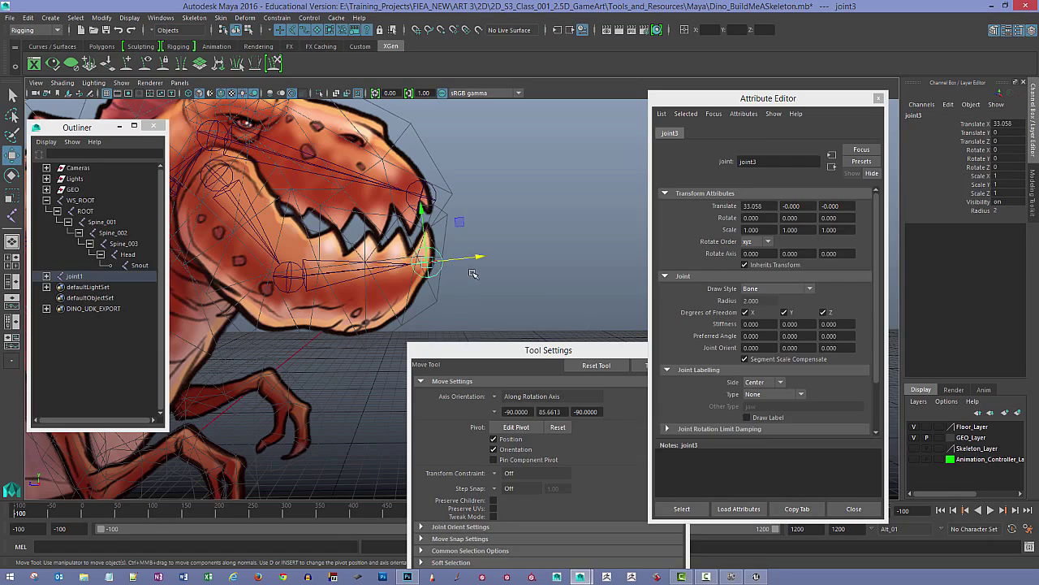
Step: Select the jaw chain's root joint, joint1, and test how it swings the lower jaw in Z, undoing each trial rotation
left_click_drag(472, 273, 534, 287, "alt")
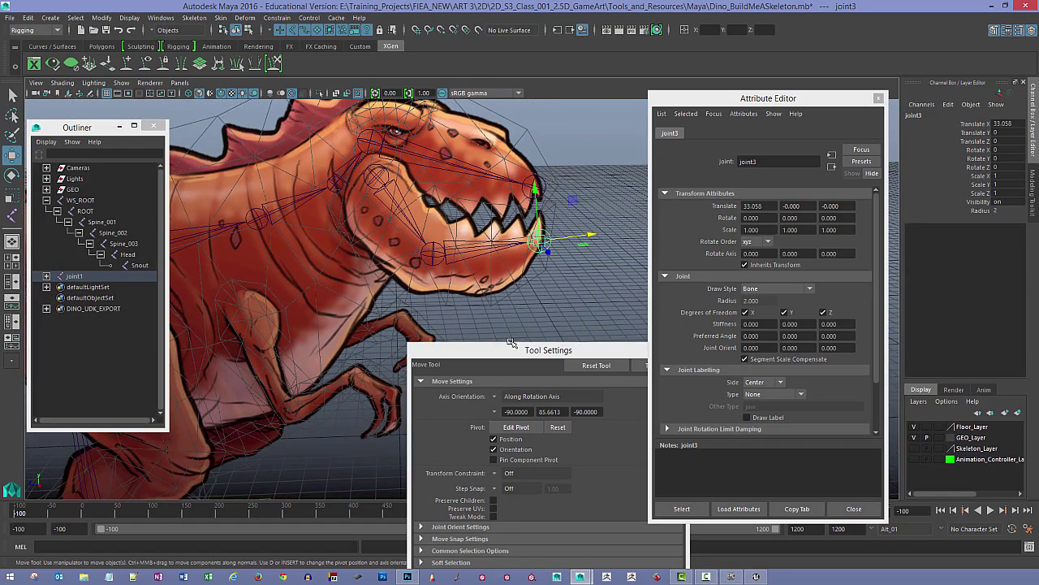
left_click_drag(509, 348, 455, 380)
middle_click_drag(453, 309, 475, 312, "alt")
right_click_drag(475, 312, 485, 305, "alt")
left_click(453, 237)
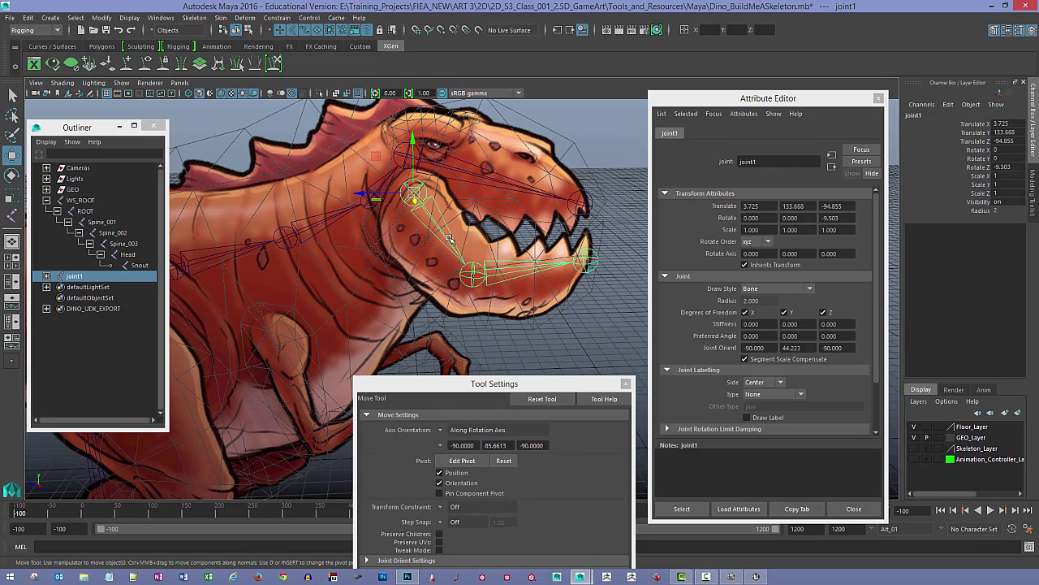
key("e")
left_click_drag(489, 200, 416, 206, "alt")
key("ctrl+z")
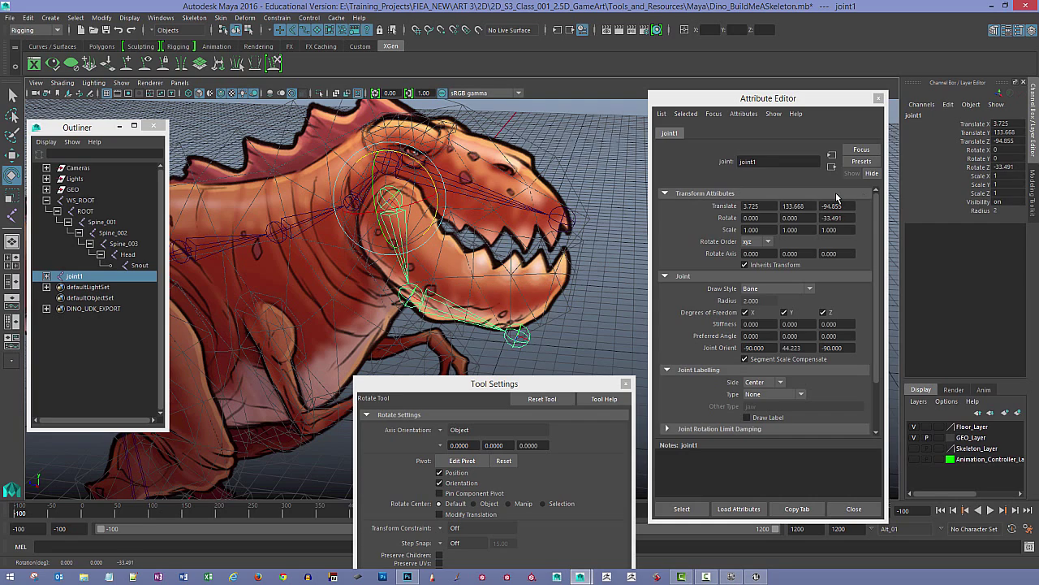
key("ctrl+z")
left_click_drag(471, 184, 395, 207, "alt")
key("ctrl+z")
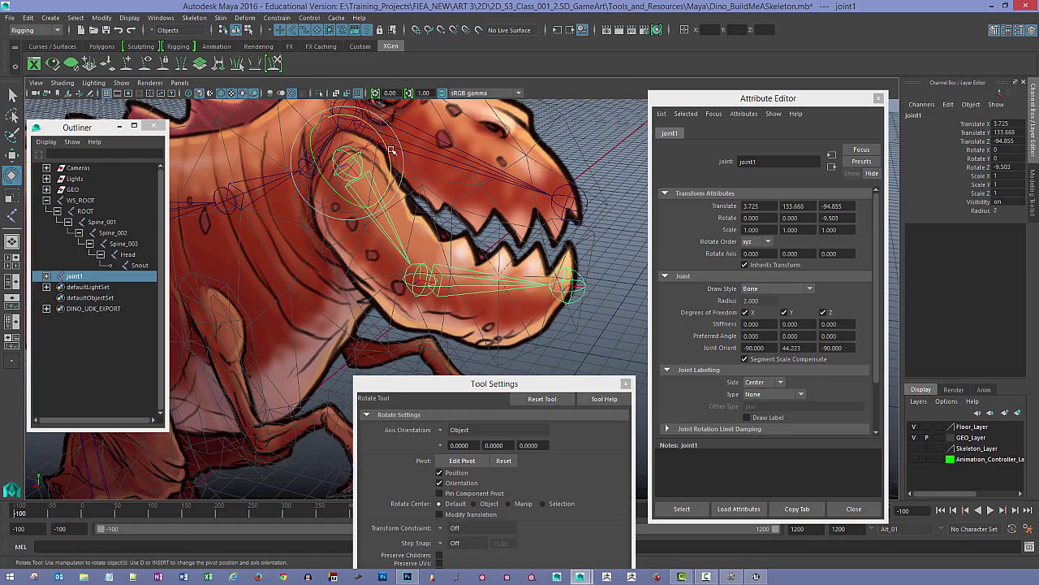
left_click_drag(392, 178, 423, 162)
key("ctrl+z")
key("ctrl+z")
left_click_drag(487, 264, 521, 270, "alt")
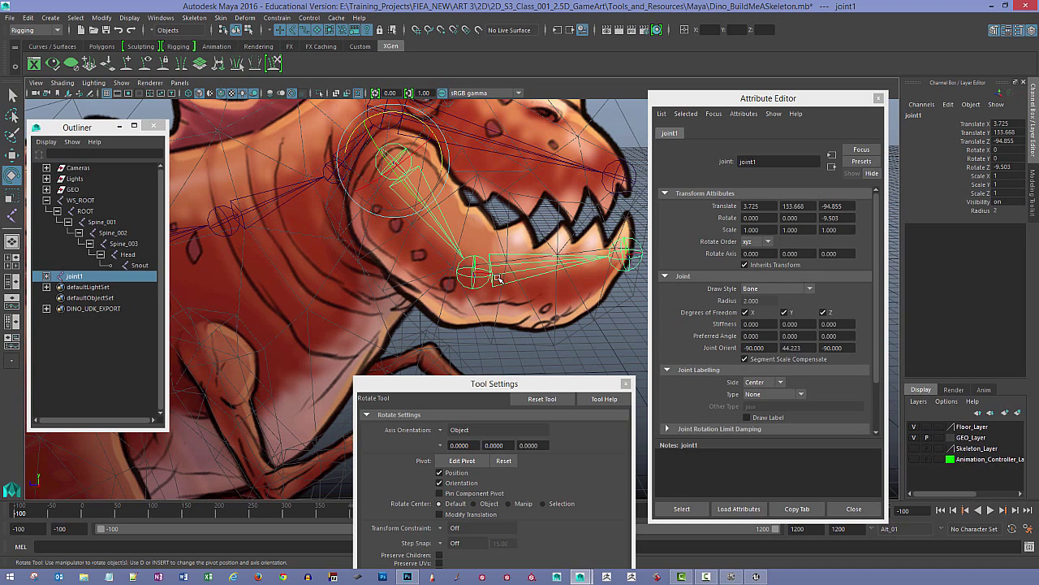
Step: Close the Tool Settings window and clear the selection of the jaw chain
left_click_drag(420, 276, 424, 247, "alt")
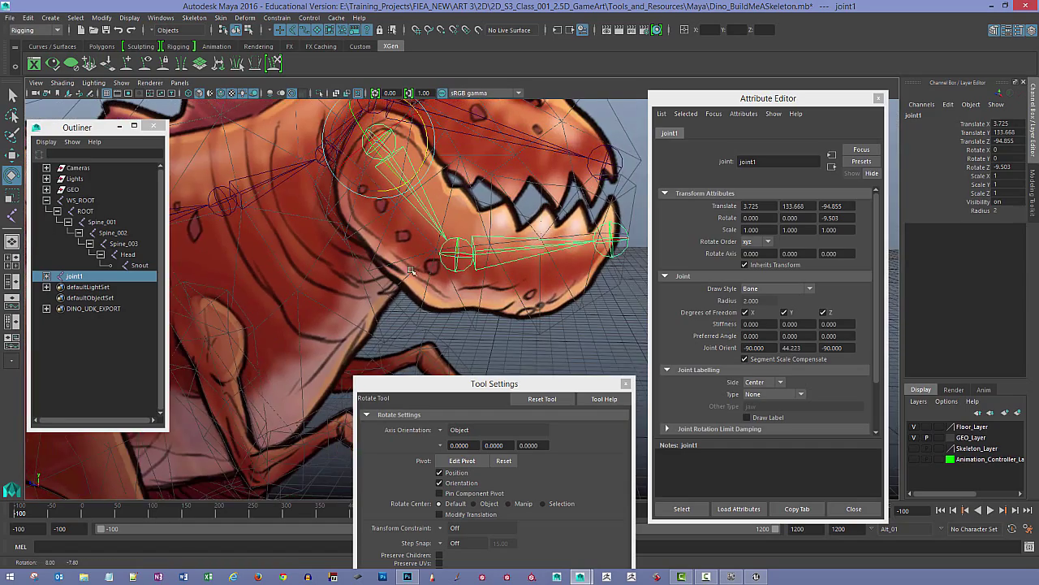
right_click_drag(424, 248, 389, 242, "alt")
left_click_drag(520, 261, 559, 271, "alt")
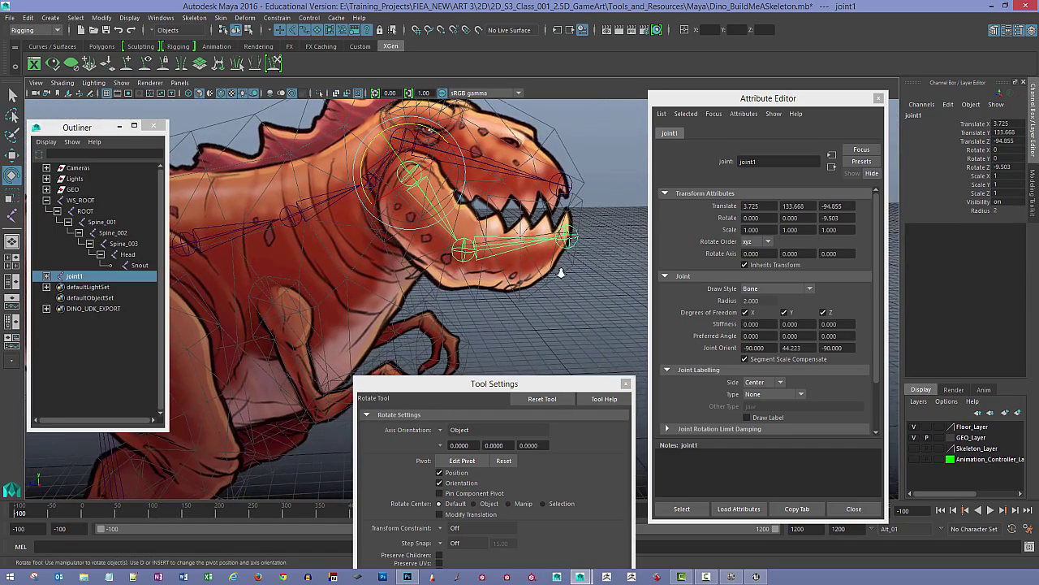
right_click_drag(559, 271, 513, 371, "alt")
left_click_drag(511, 383, 401, 388)
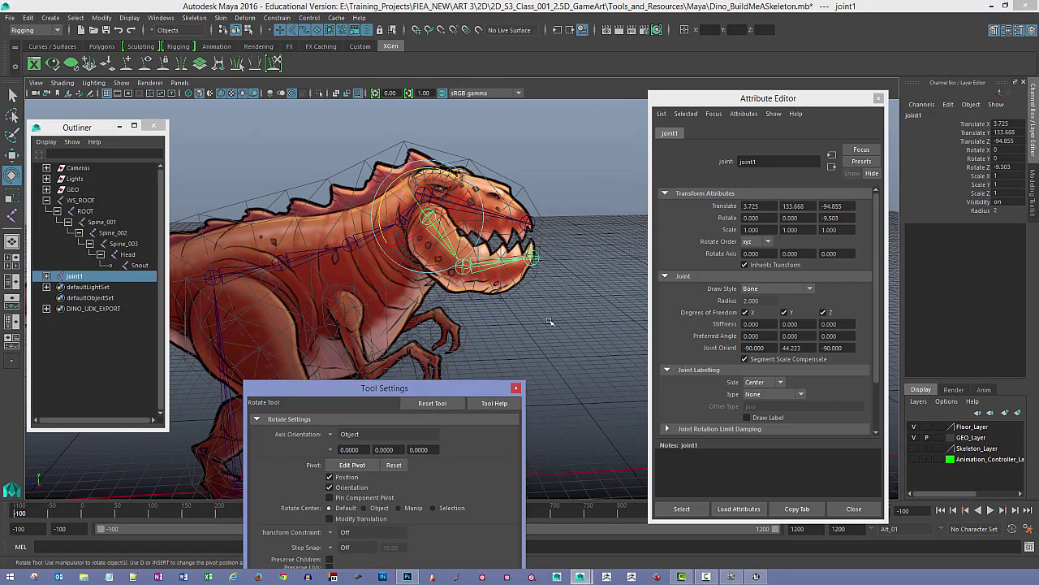
left_click_drag(552, 320, 542, 353, "alt")
left_click(516, 388)
left_click(541, 353)
scroll(532, 354, "up", 8)
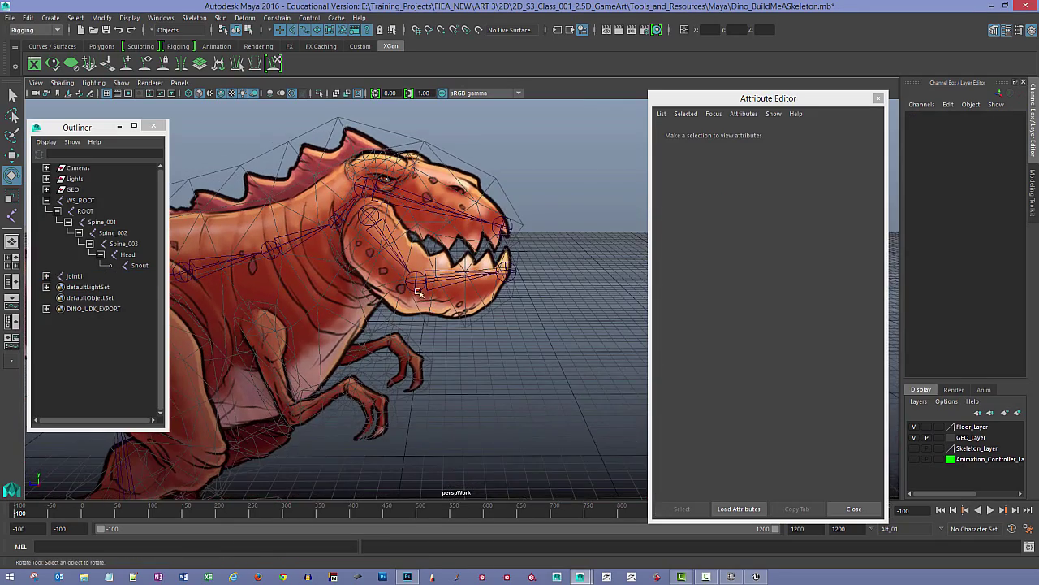
left_click(436, 283)
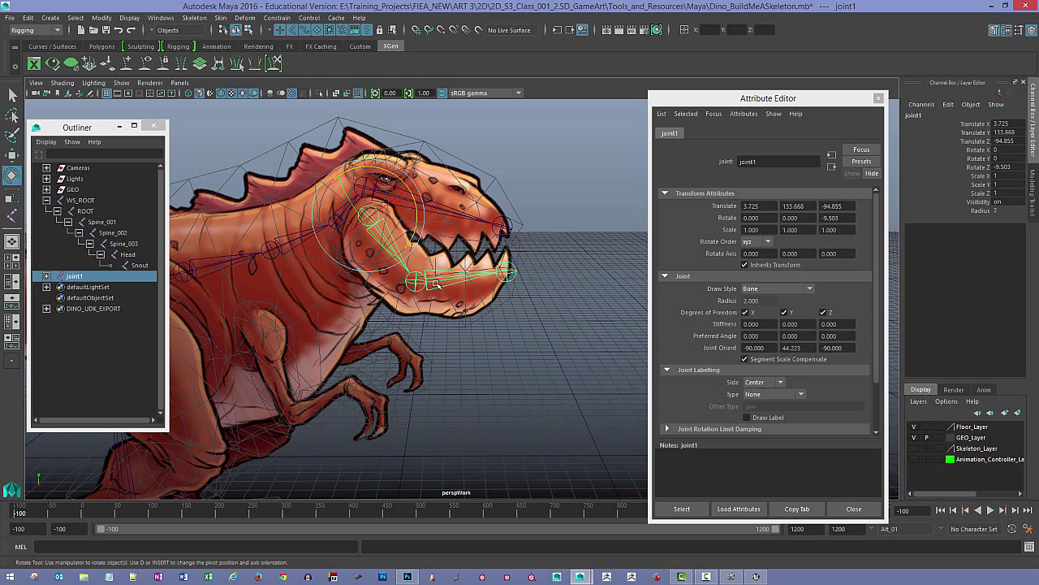
left_click(496, 333)
Step: In the side view, draw a four-joint practice chain below the lower jaw with the Joint tool
key("space")
key("space")
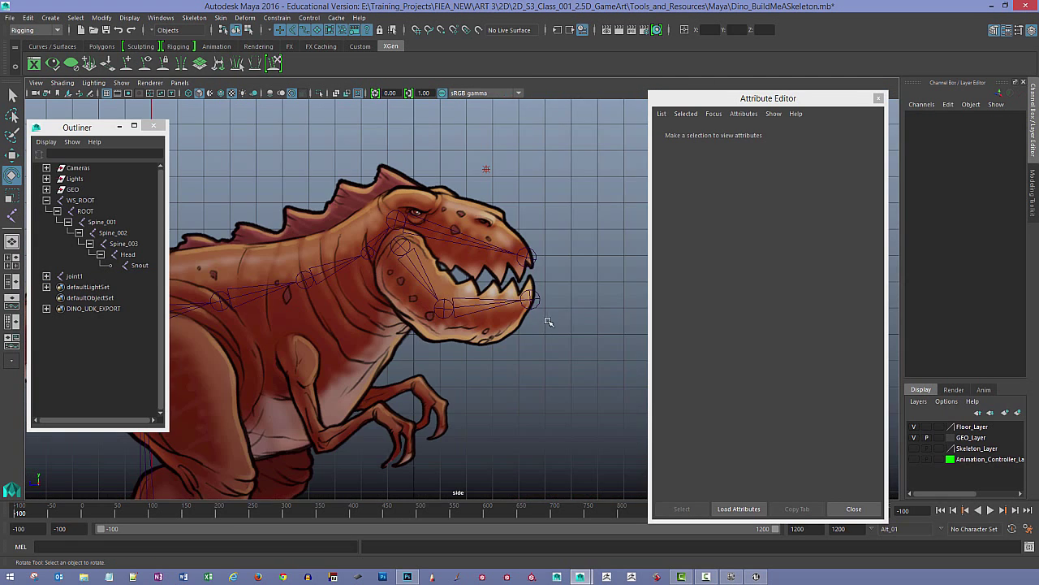
scroll(560, 325, "down", 4)
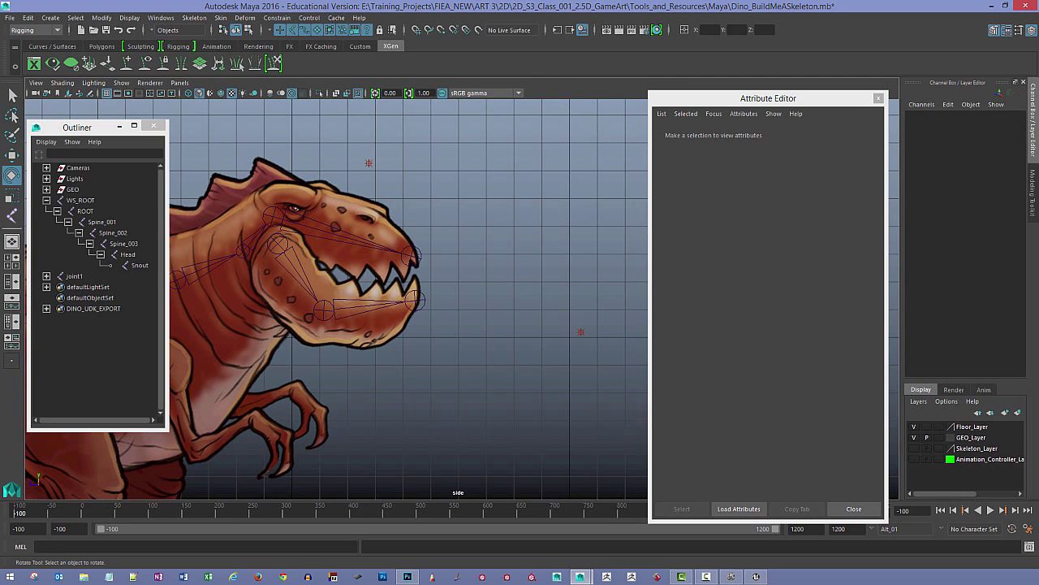
left_click(12, 215)
middle_click_drag(504, 318, 503, 283, "alt")
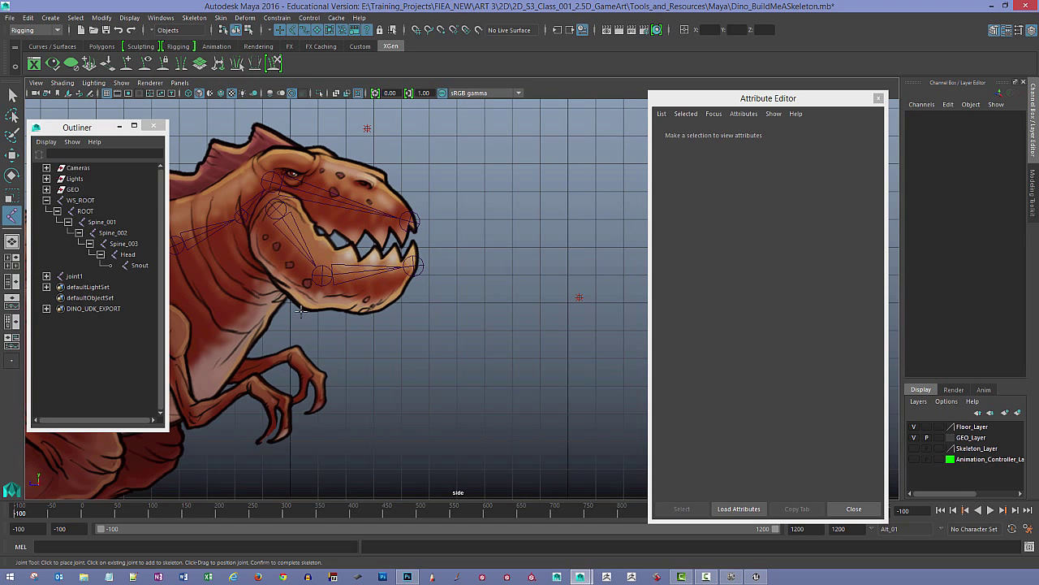
left_click(321, 335)
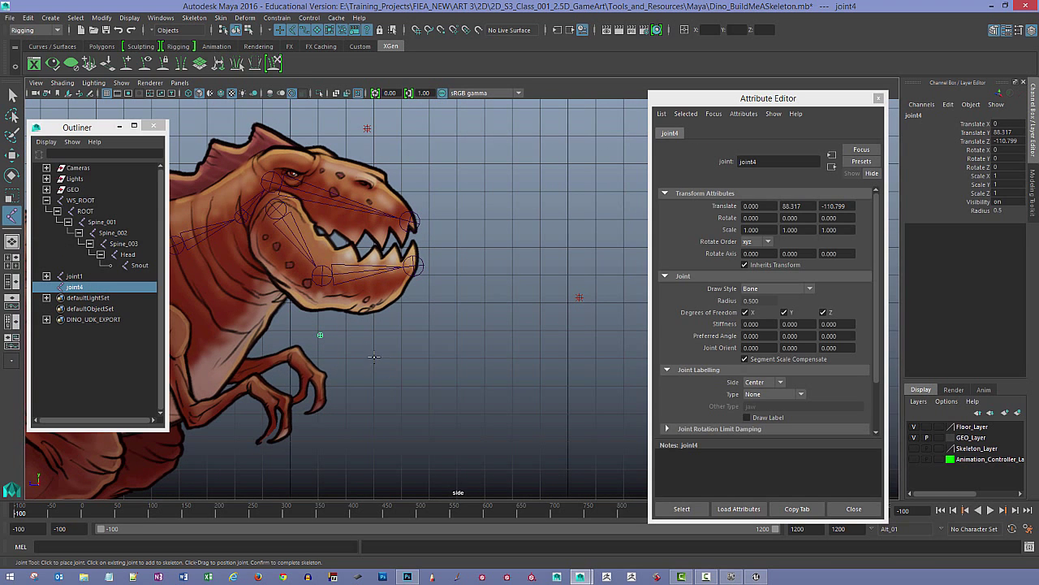
left_click_drag(382, 366, 397, 383)
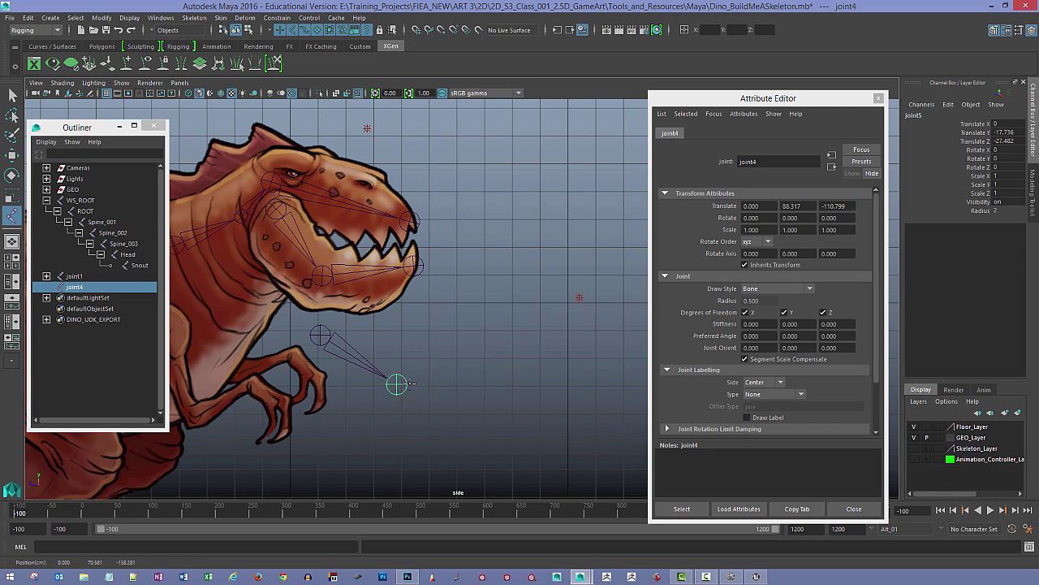
left_click_drag(455, 369, 474, 351)
mouse_move(536, 319)
left_mouse_down()
mouse_move(529, 312)
mouse_move(533, 352)
mouse_move(534, 298)
mouse_move(528, 322)
left_mouse_up()
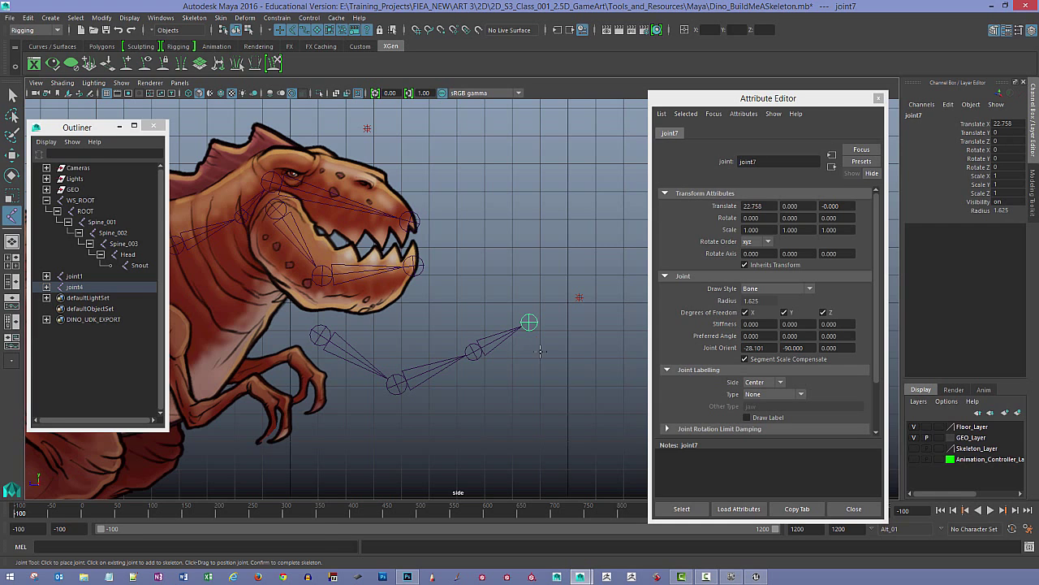
Step: Delete the practice chain's last joint and set Joint Orient Z of the new end joint, joint6, to 0
left_click(13, 97)
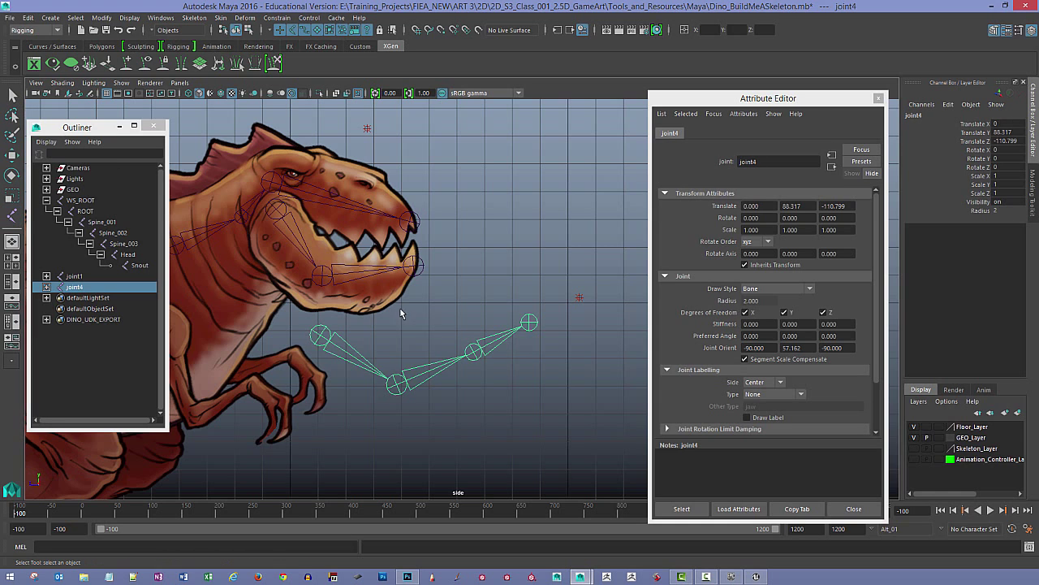
left_click(536, 377)
left_click(529, 323)
key("Delete")
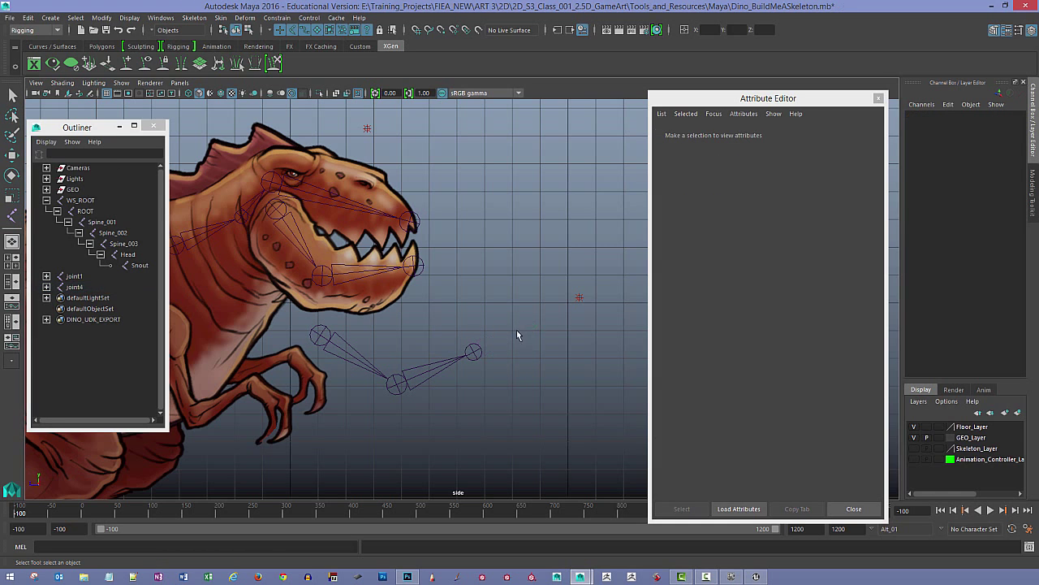
left_click(474, 353)
left_click(836, 347)
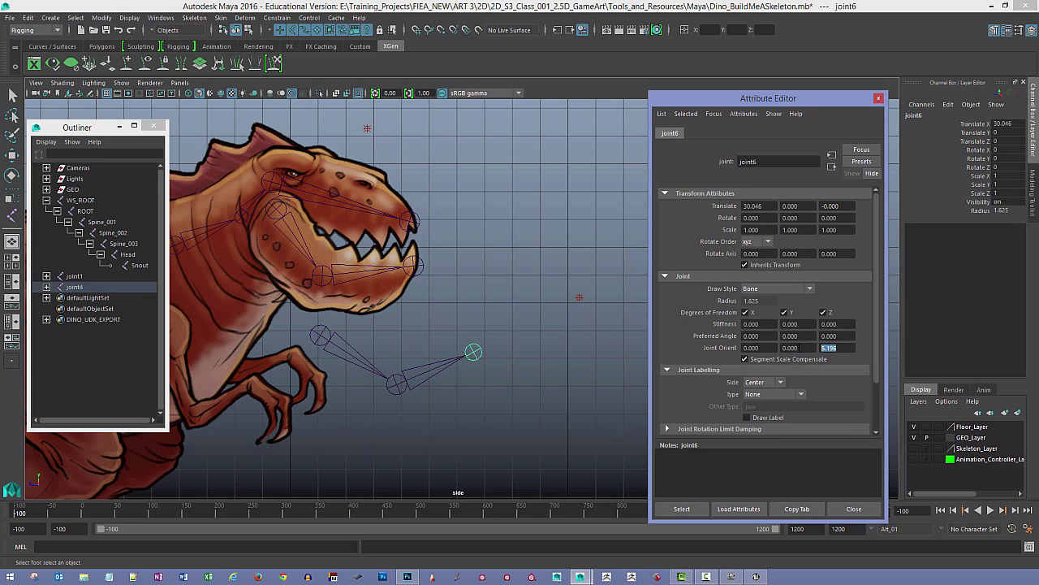
type("0")
key("Return")
left_click(11, 174)
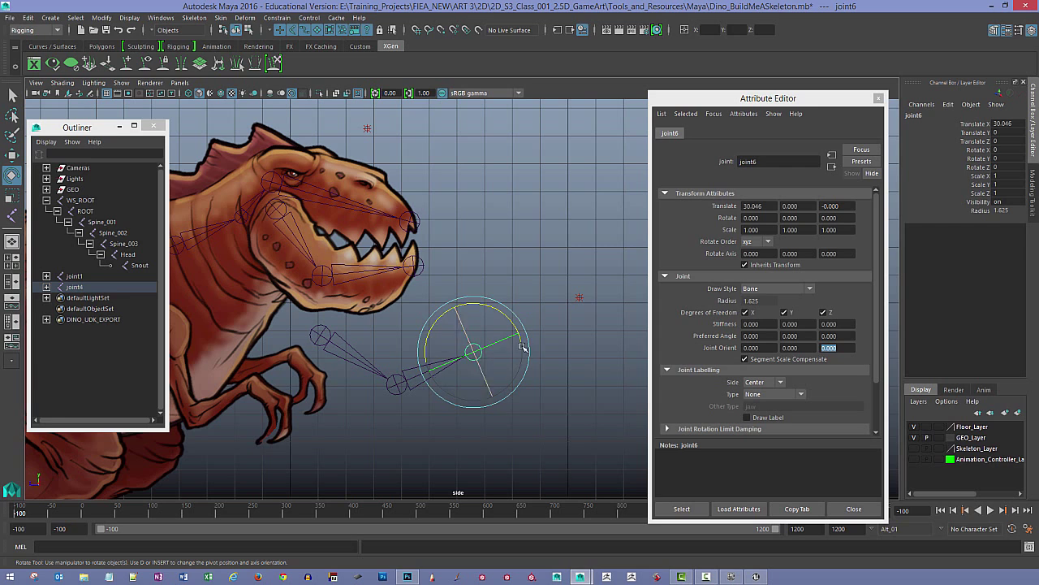
Step: Select the practice chain's root and the jaw chain's root in turn to compare their rotation axes and joint orientations
left_click(346, 338)
left_click(321, 339)
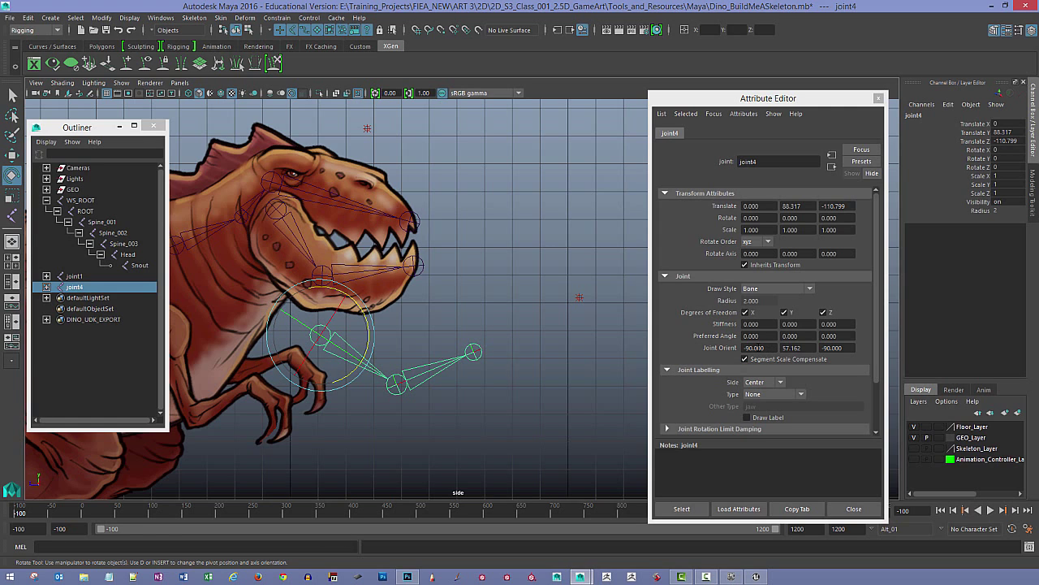
left_click(291, 230)
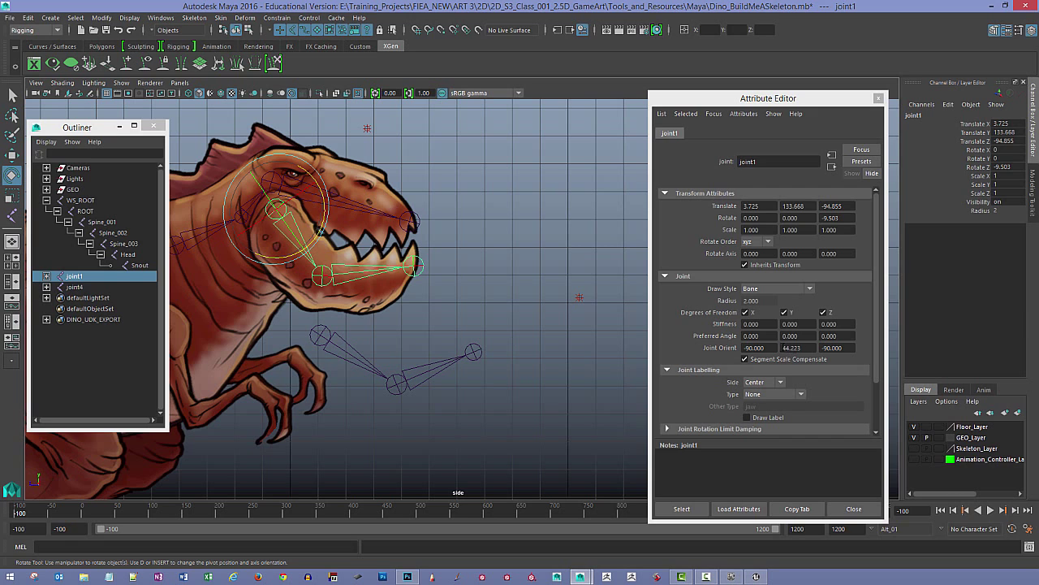
left_click(357, 343)
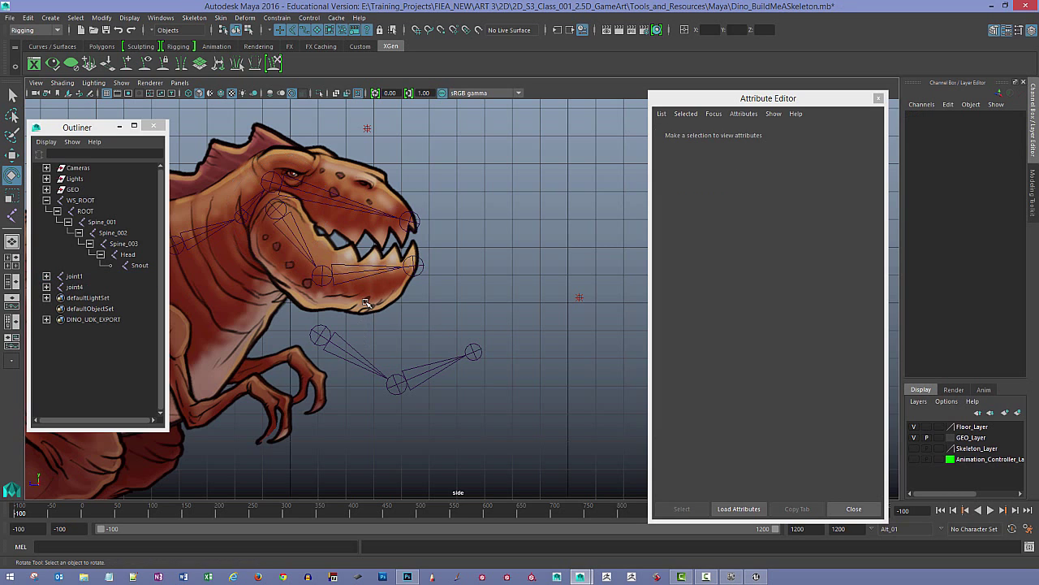
left_click(341, 342)
left_click(330, 280)
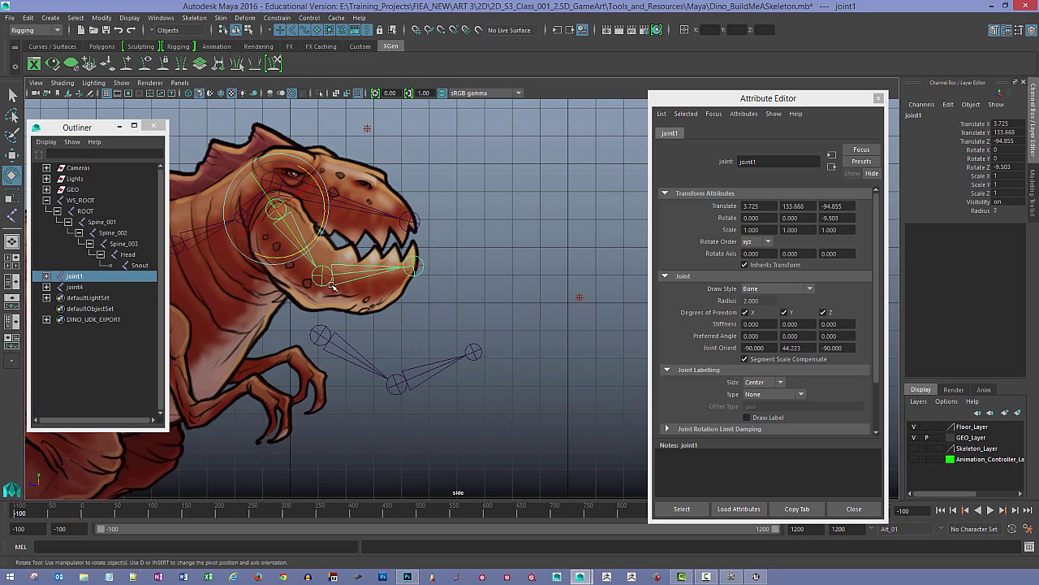
Step: Delete the whole practice chain below the lower jaw and return to the perspective view
left_click(430, 351)
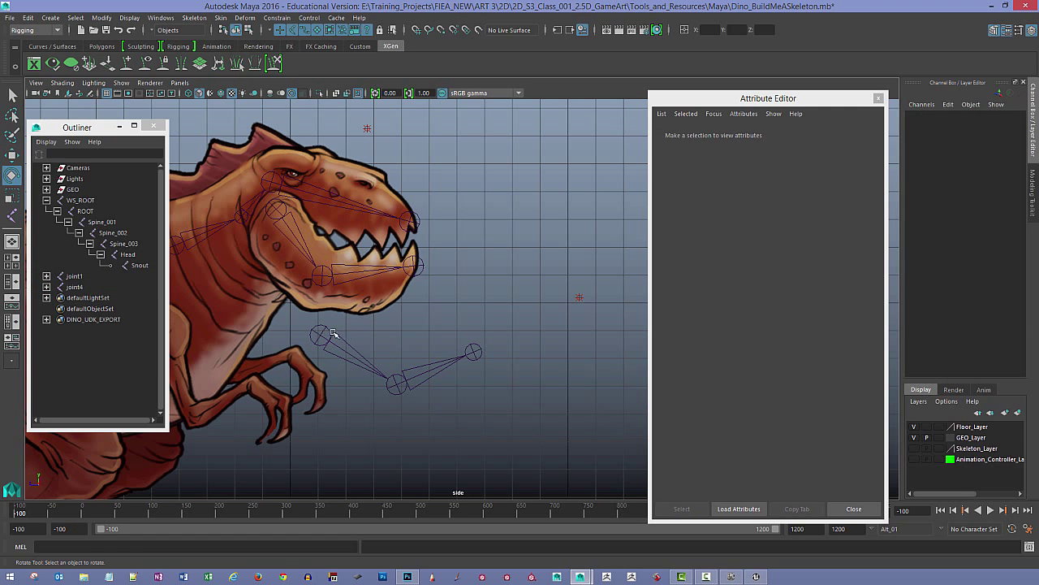
left_click_drag(357, 333, 456, 394)
key("Delete")
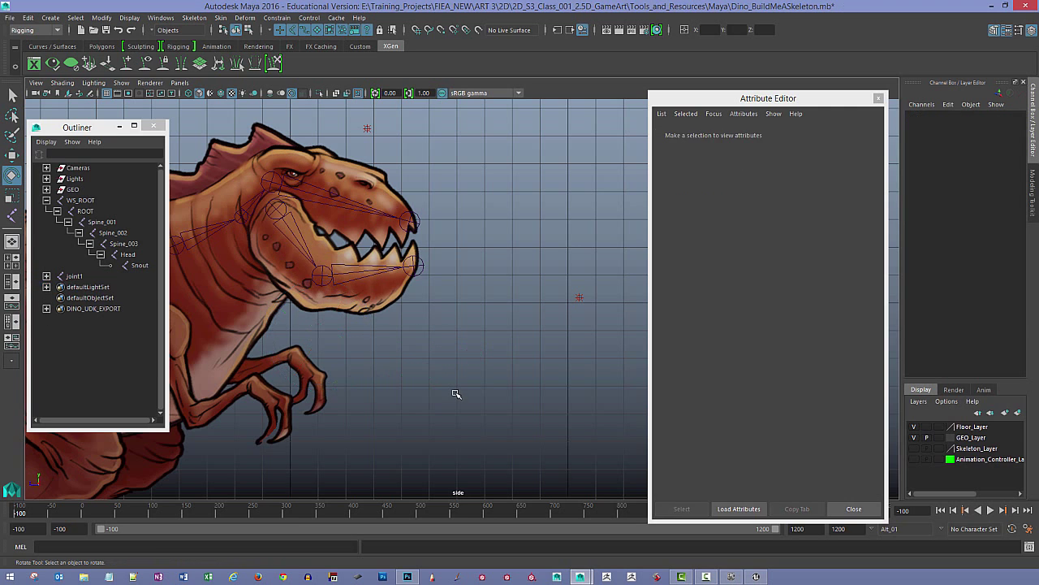
key("space")
key("space")
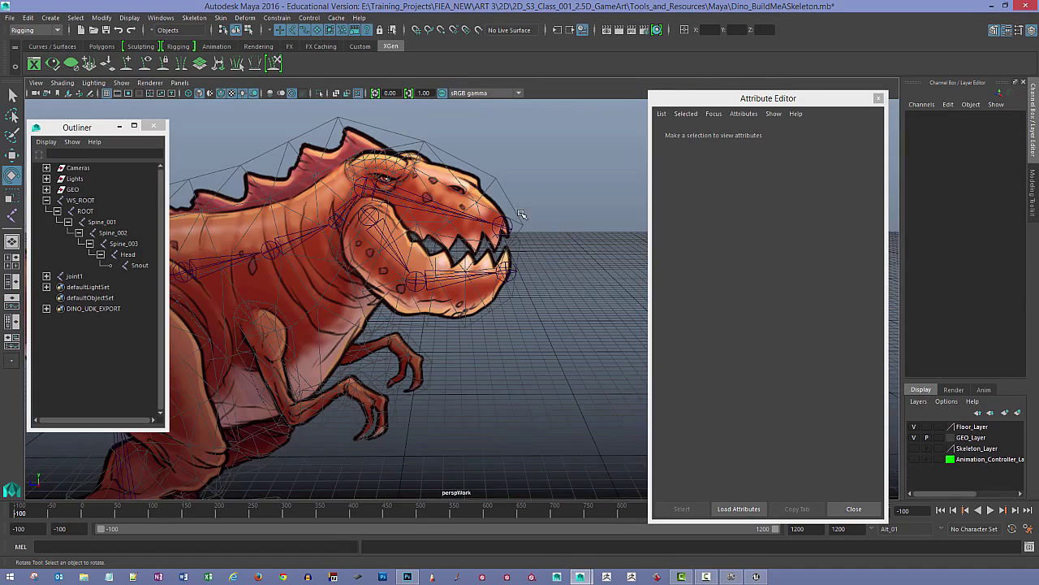
Step: Select the jaw chain's root joint, joint1, in the perspective view, try a small Z rotation on it and undo it
left_click_drag(442, 258, 381, 232, "alt")
right_click_drag(382, 231, 455, 276, "alt")
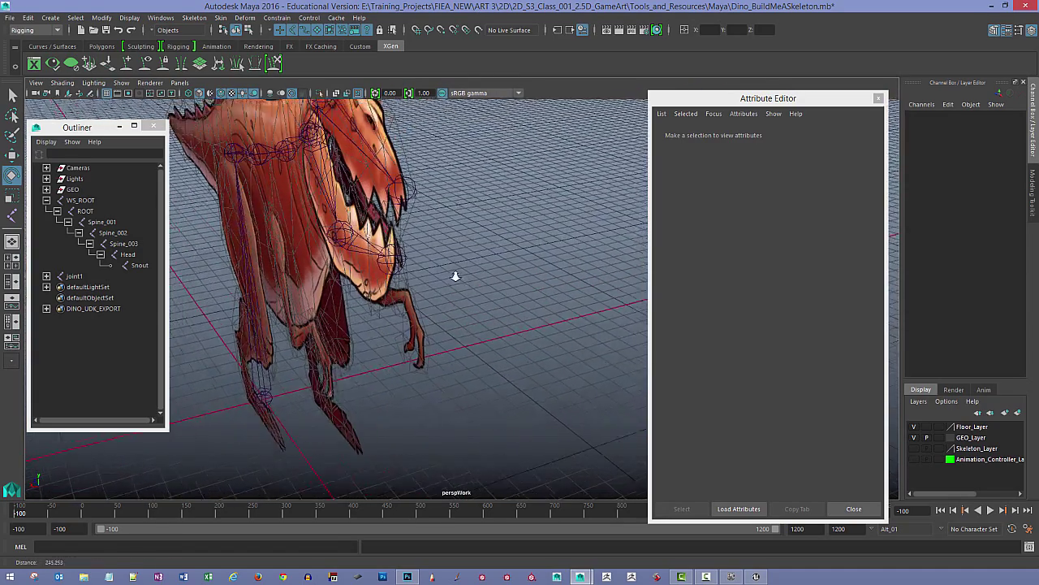
left_click_drag(455, 276, 364, 282, "alt")
right_click_drag(364, 283, 383, 276, "alt")
left_click_drag(383, 276, 415, 252, "alt")
right_click_drag(415, 252, 399, 239, "alt")
mouse_move(399, 239)
left_mouse_down("alt")
mouse_move(384, 266)
mouse_move(391, 271)
mouse_move(398, 252)
left_mouse_up("alt")
left_click(393, 253)
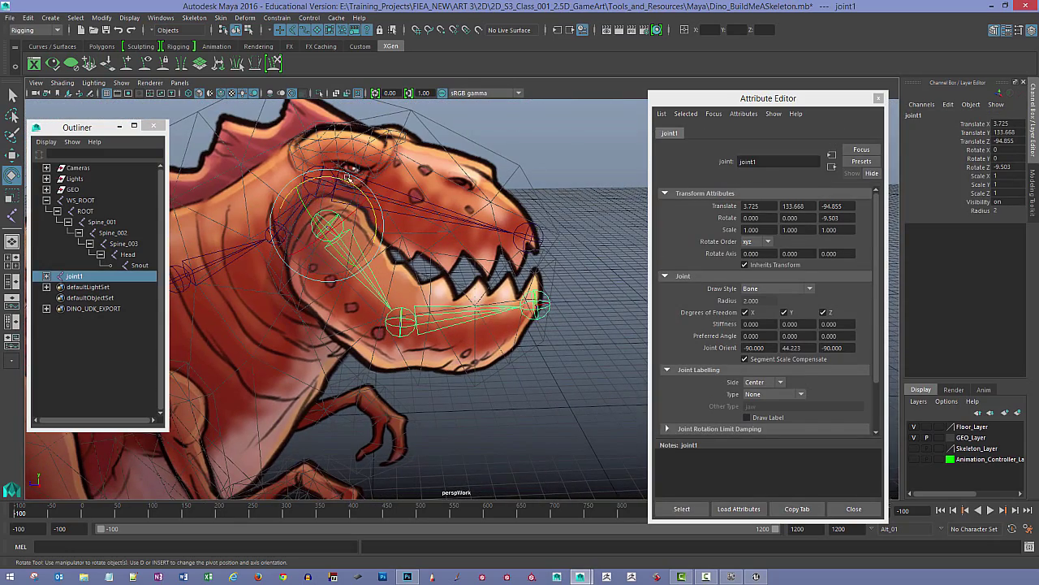
left_click_drag(348, 181, 341, 206)
key("ctrl+z")
key("ctrl+z")
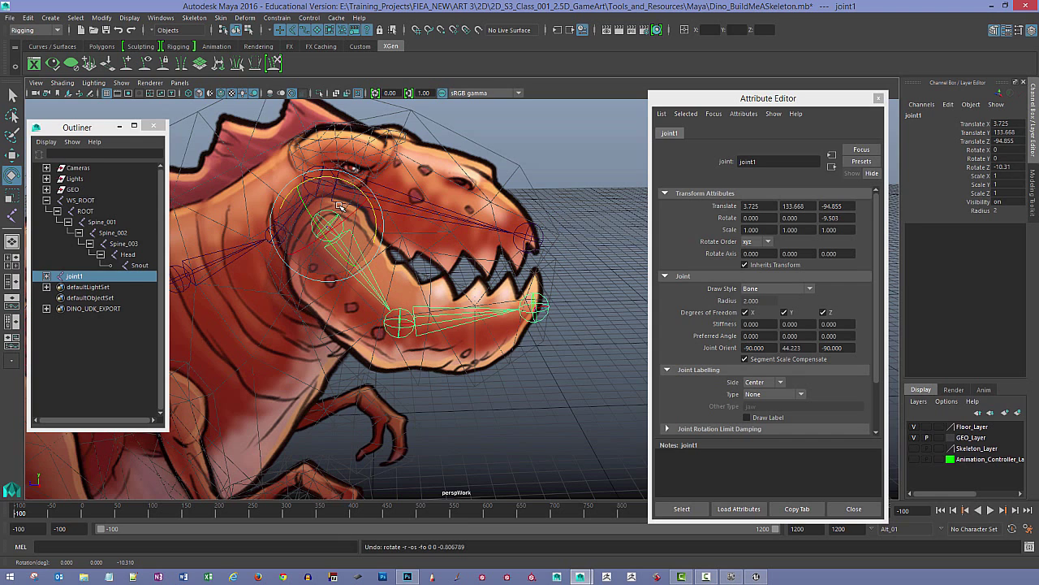
Step: Expand the jaw chain's hierarchy and rename its root joint, joint1, to Jaw
left_click(46, 276)
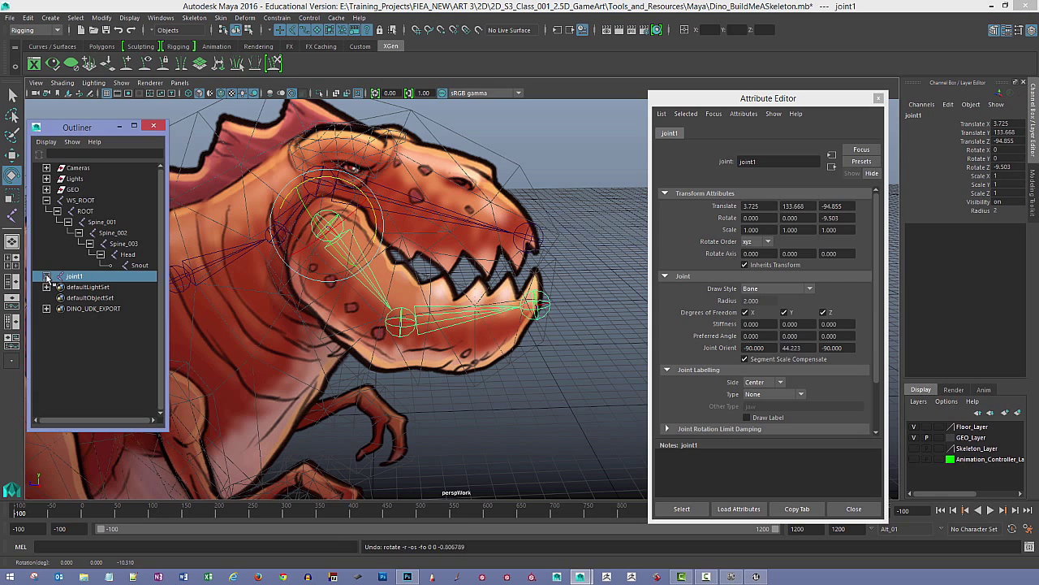
left_click(57, 286)
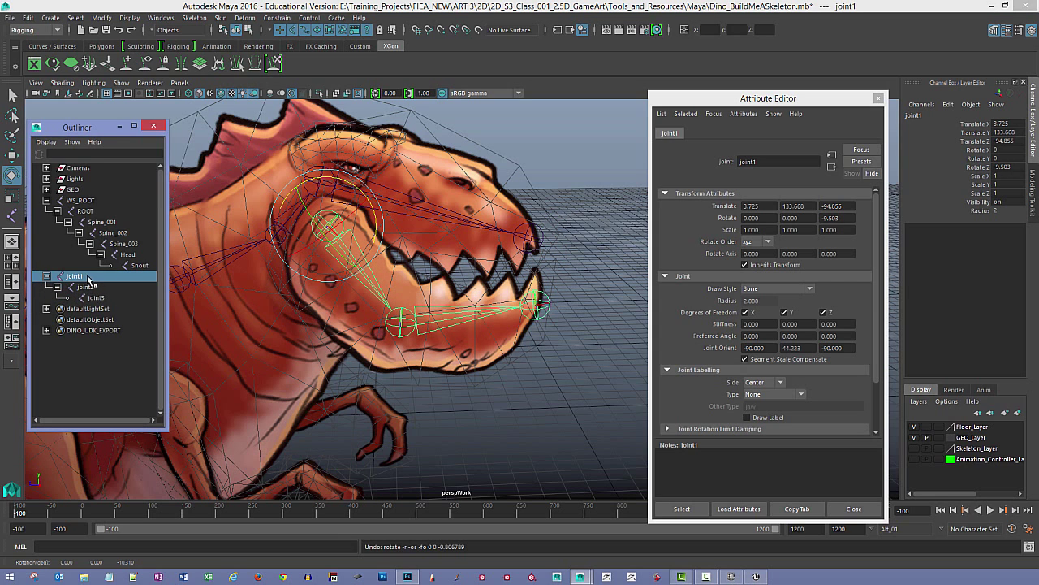
double_click(88, 277)
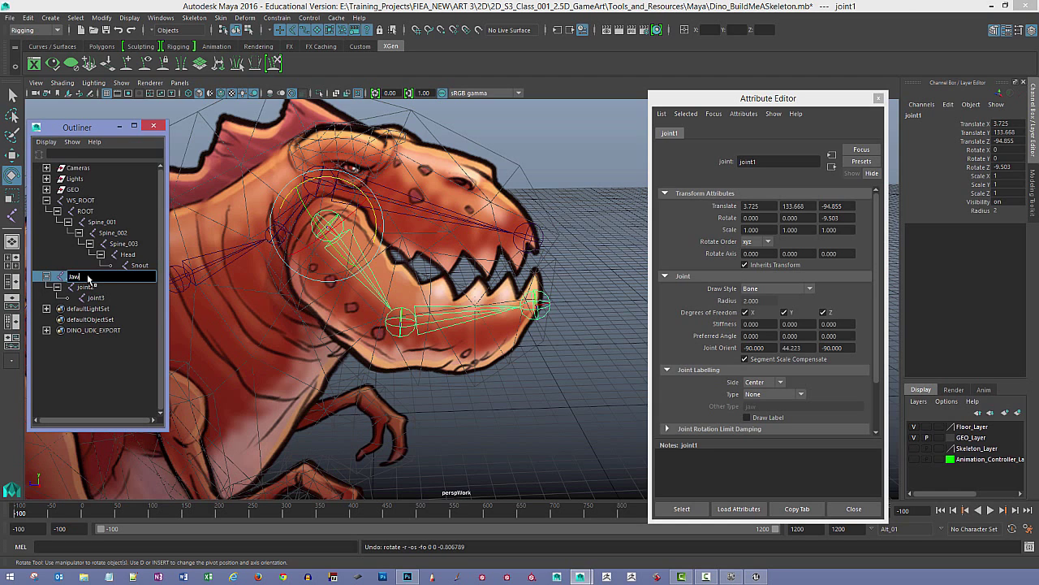
type("Jaw")
key("Return")
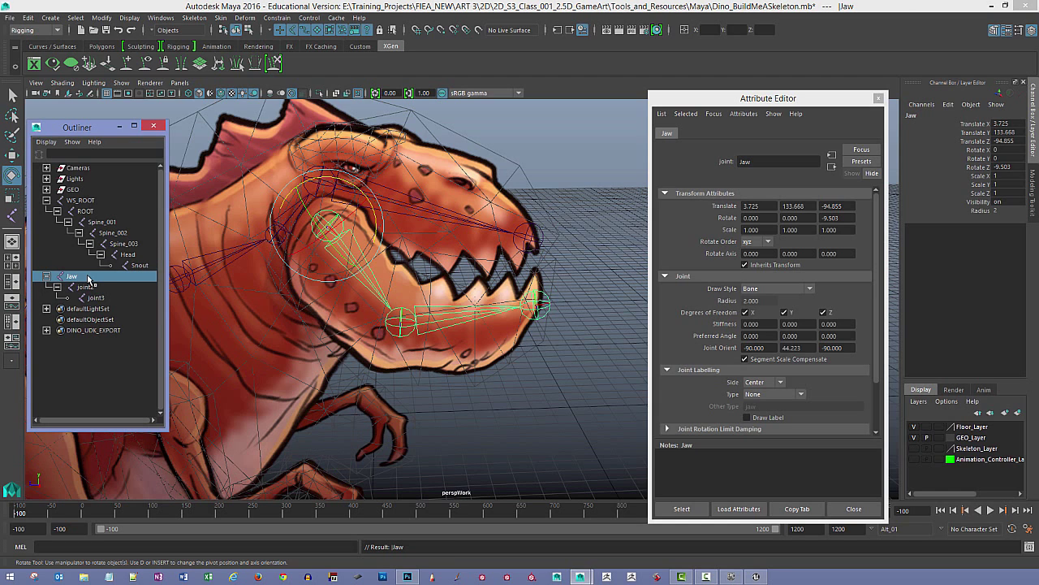
Step: Rename the jaw chain's child joints, joint2 to Jaw_Mid and joint3 to Jaw_End
double_click(104, 288)
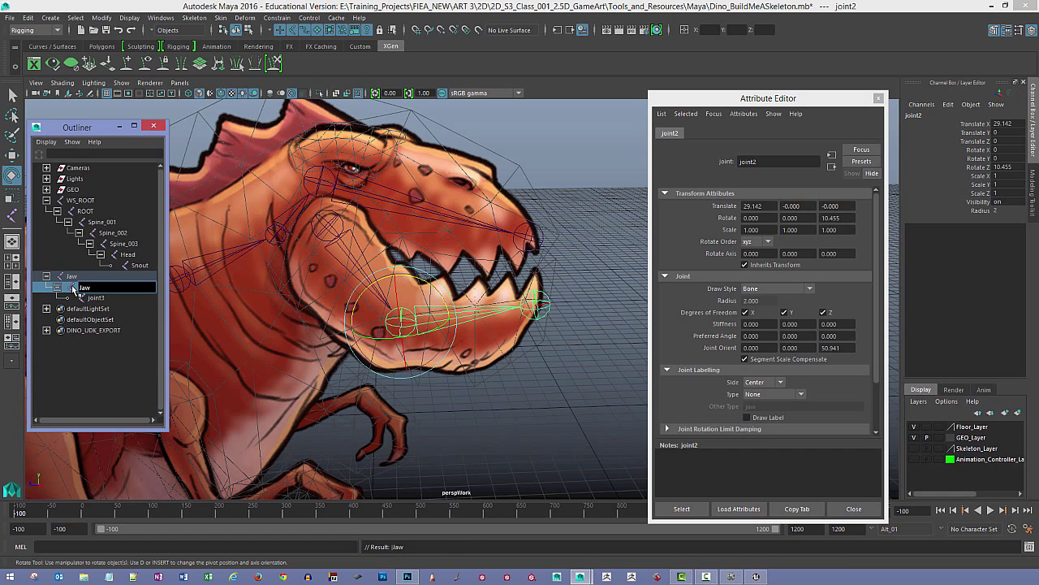
key("Return")
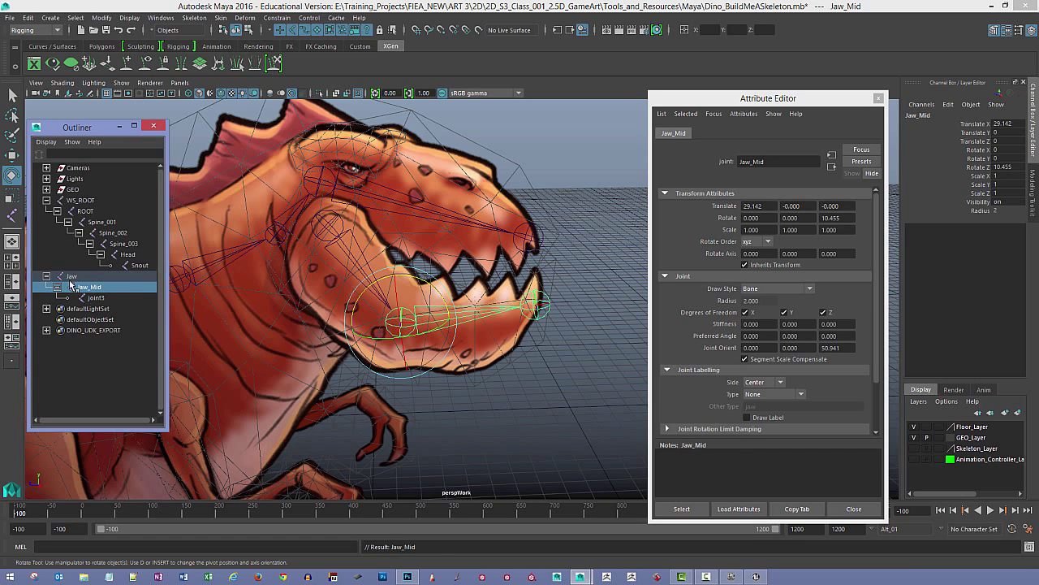
double_click(95, 298)
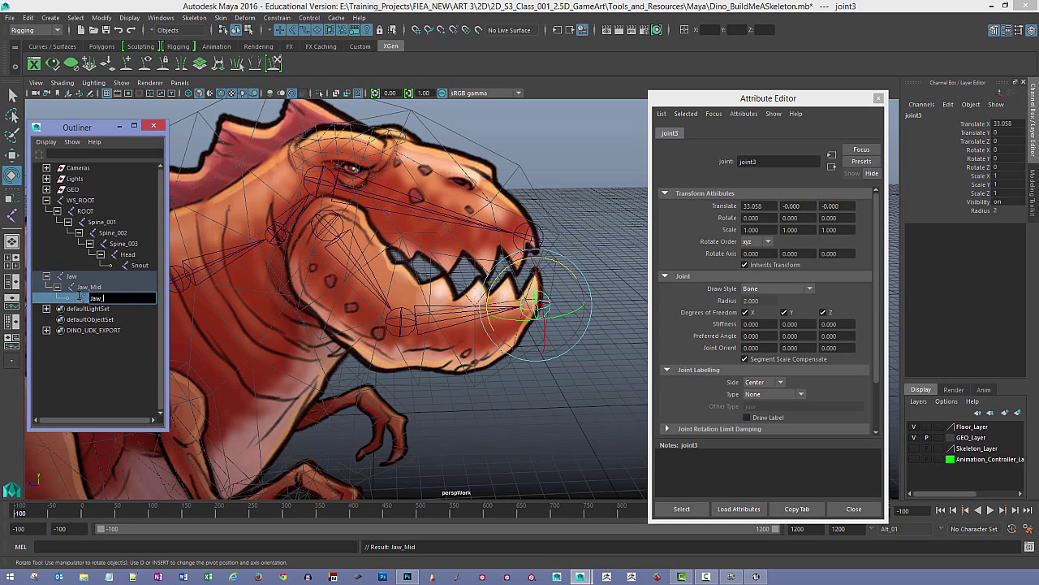
key("Return")
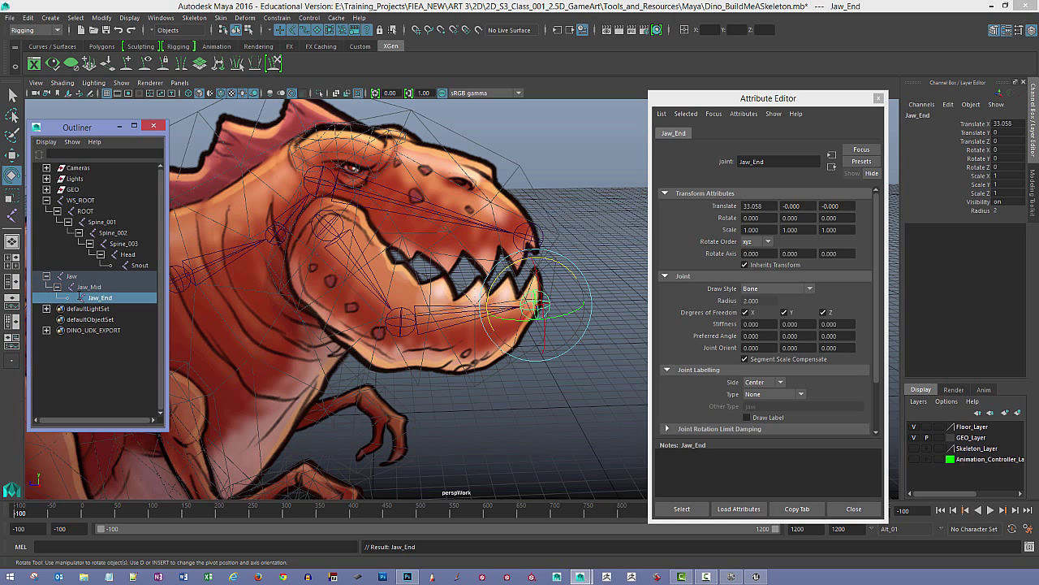
Step: Try small Z rotations on the Jaw_Mid joint, undo each one and inspect the jaw chain from several angles
left_click(419, 313)
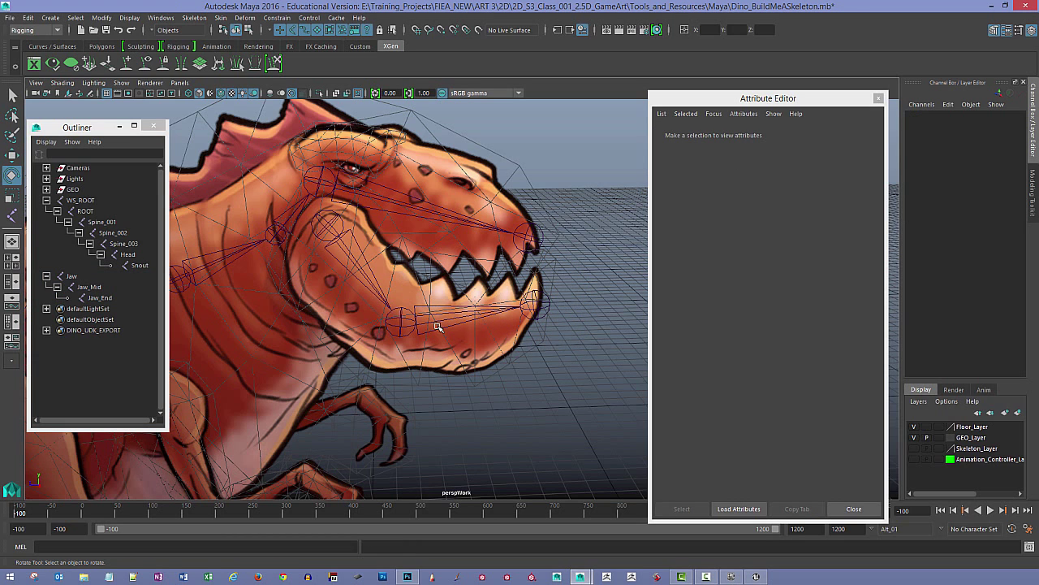
left_click(437, 325)
mouse_move(424, 282)
left_mouse_down()
mouse_move(441, 304)
mouse_move(429, 288)
left_mouse_up()
key("ctrl+z")
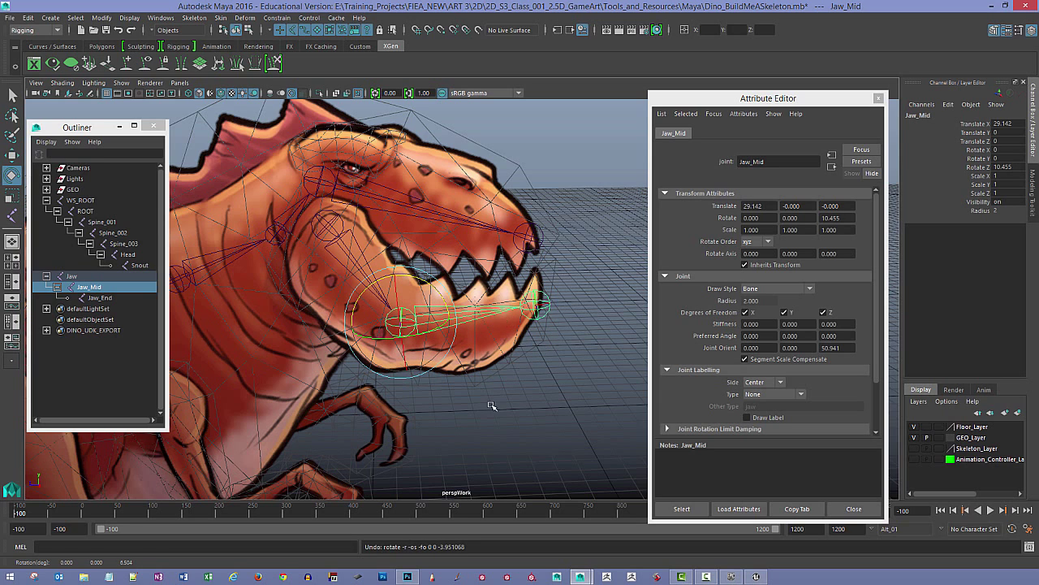
left_click_drag(504, 419, 506, 402, "alt")
mouse_move(441, 276)
left_mouse_down()
mouse_move(459, 295)
mouse_move(456, 287)
left_mouse_up()
key("ctrl+z")
left_click_drag(526, 378, 545, 349, "alt")
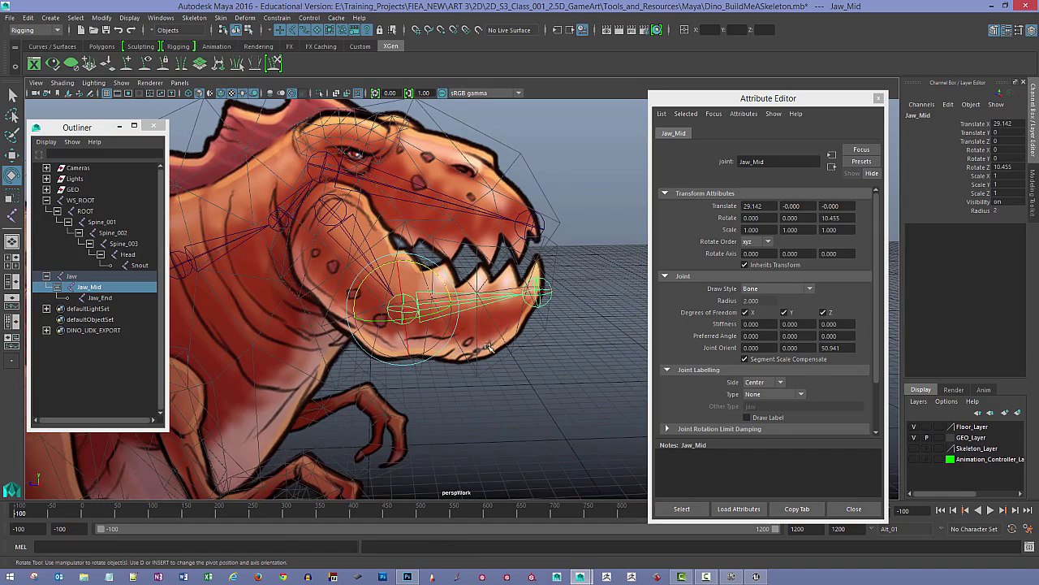
left_click_drag(462, 344, 493, 328, "alt")
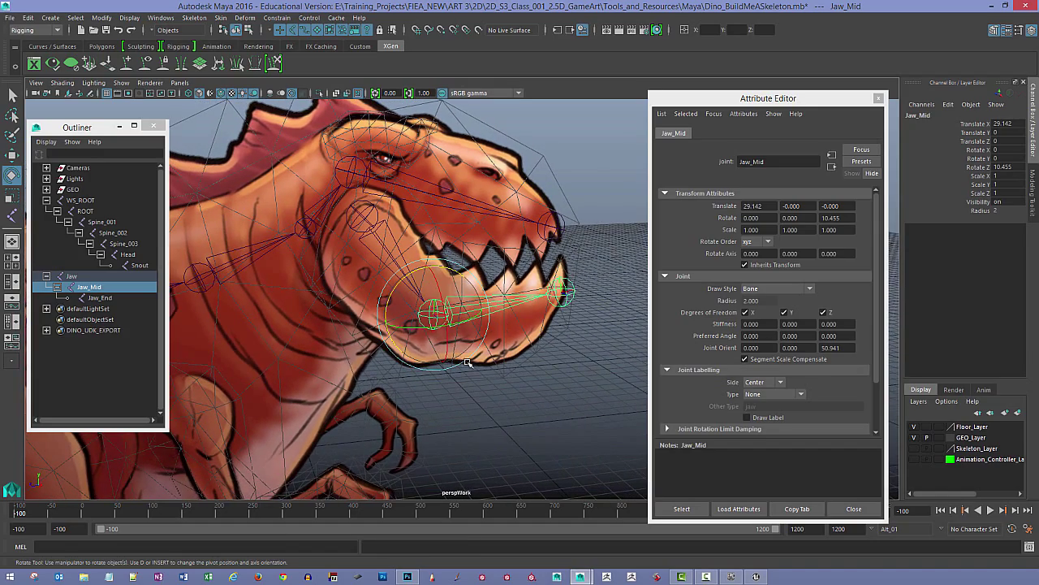
middle_click_drag(491, 330, 530, 366, "alt")
left_click_drag(443, 331, 409, 327, "alt")
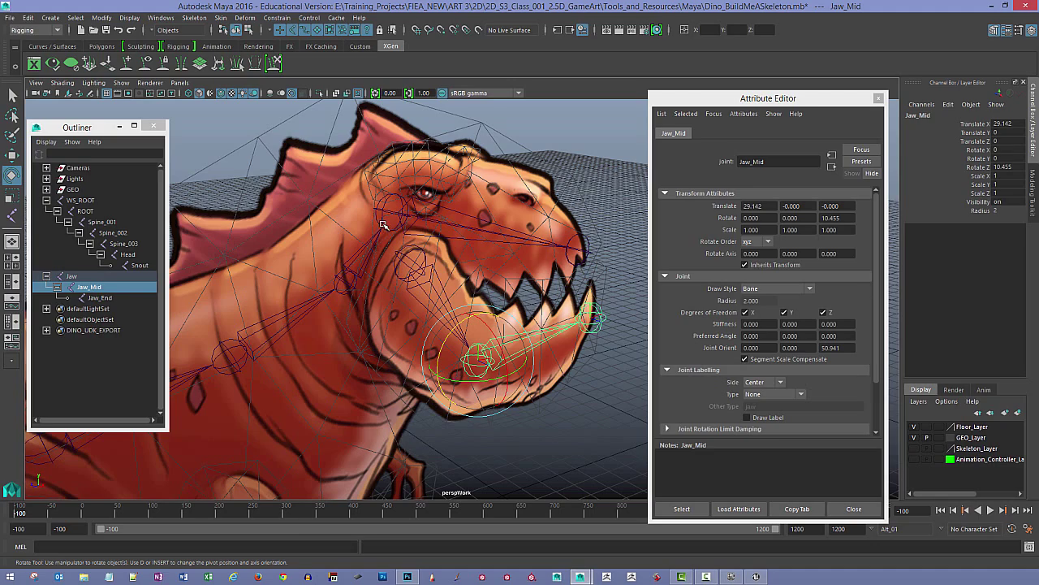
left_click_drag(383, 225, 340, 206, "alt")
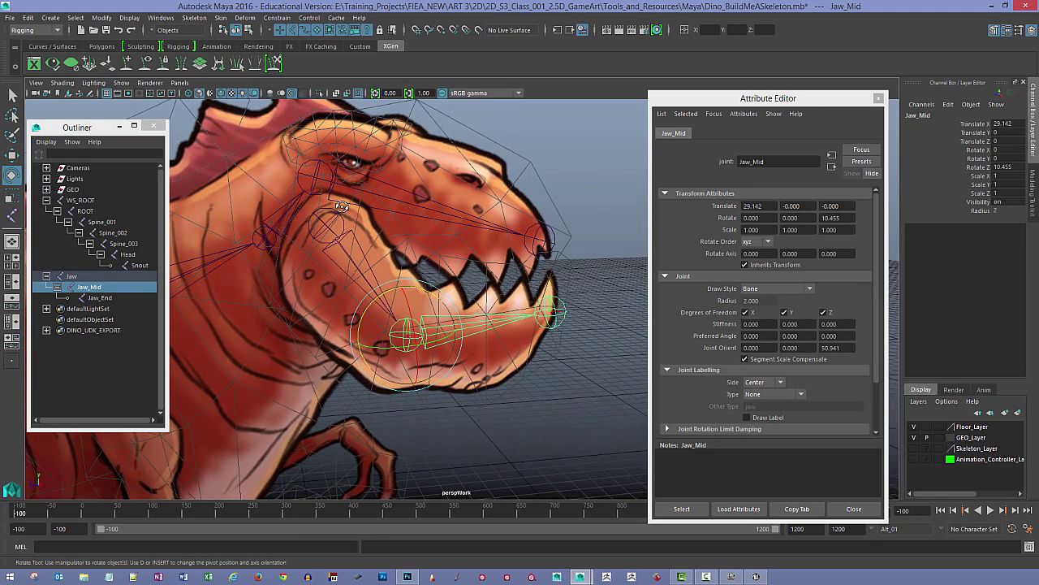
Step: Try rotating the Head joint about 39 degrees in Z and undo the rotation
left_click(303, 187)
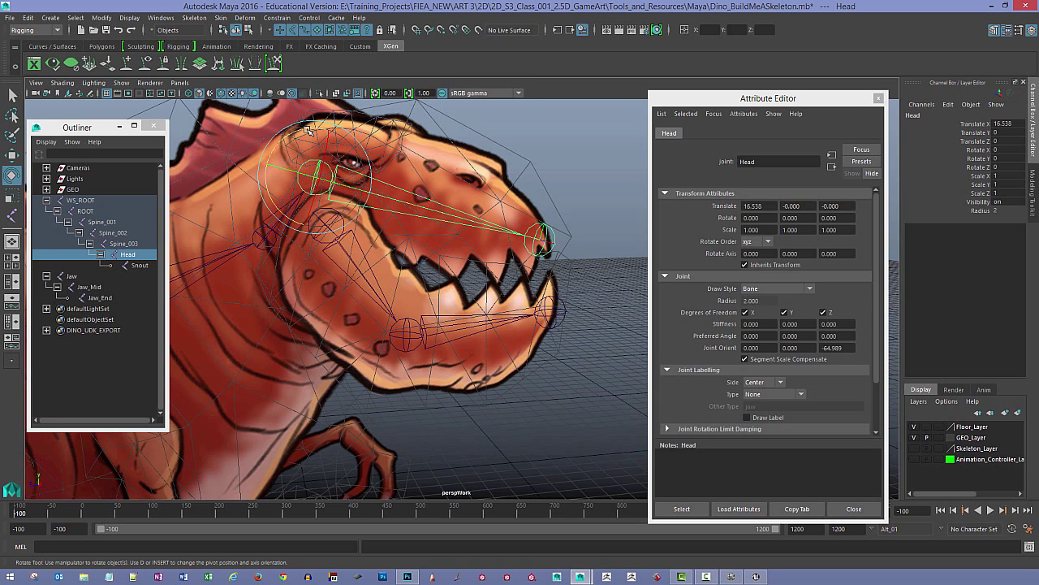
left_click_drag(318, 133, 311, 145)
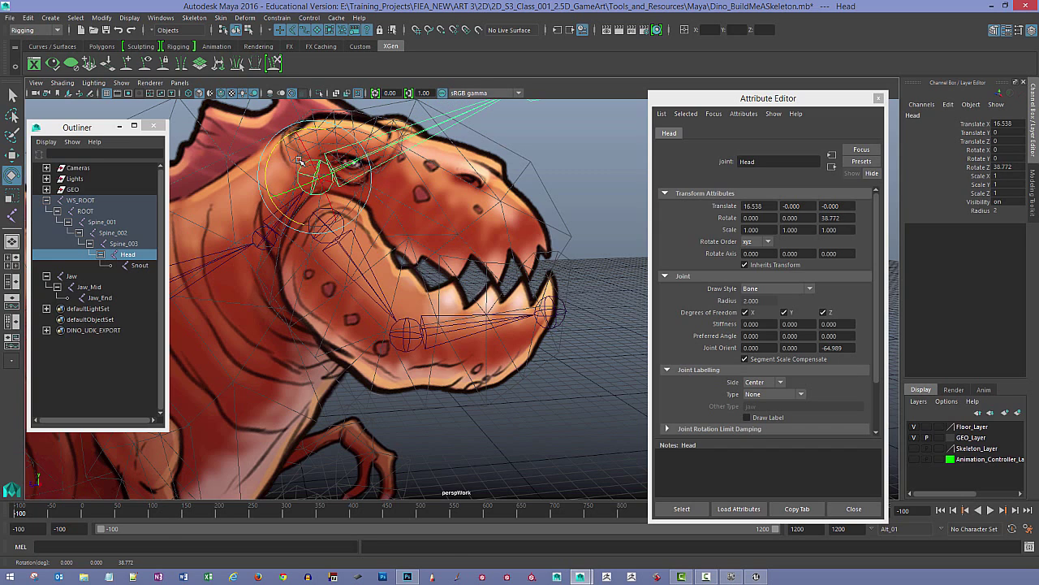
key("ctrl+z")
left_click_drag(328, 238, 346, 244, "alt")
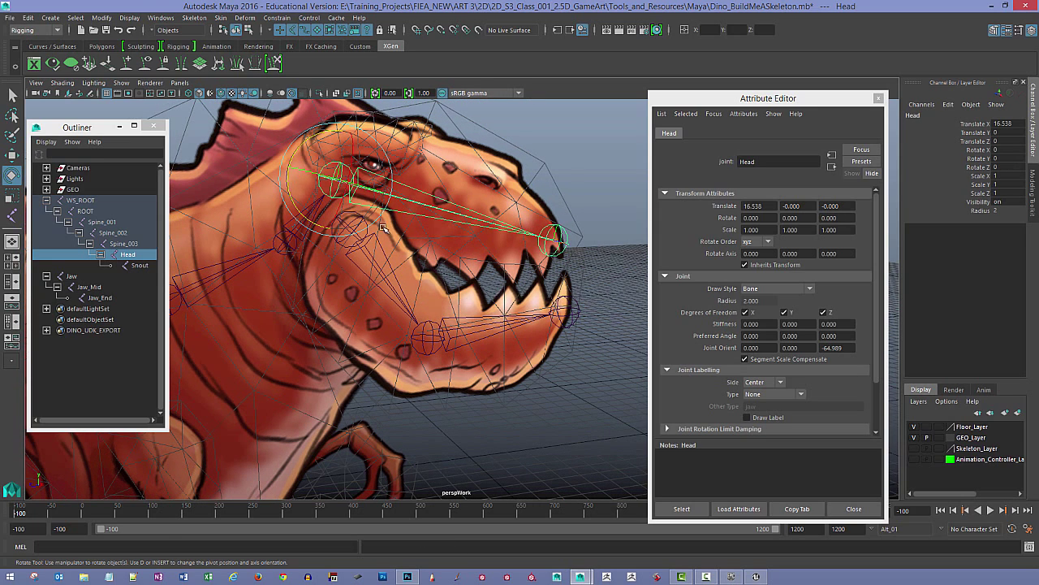
left_click_drag(369, 301, 408, 293, "alt")
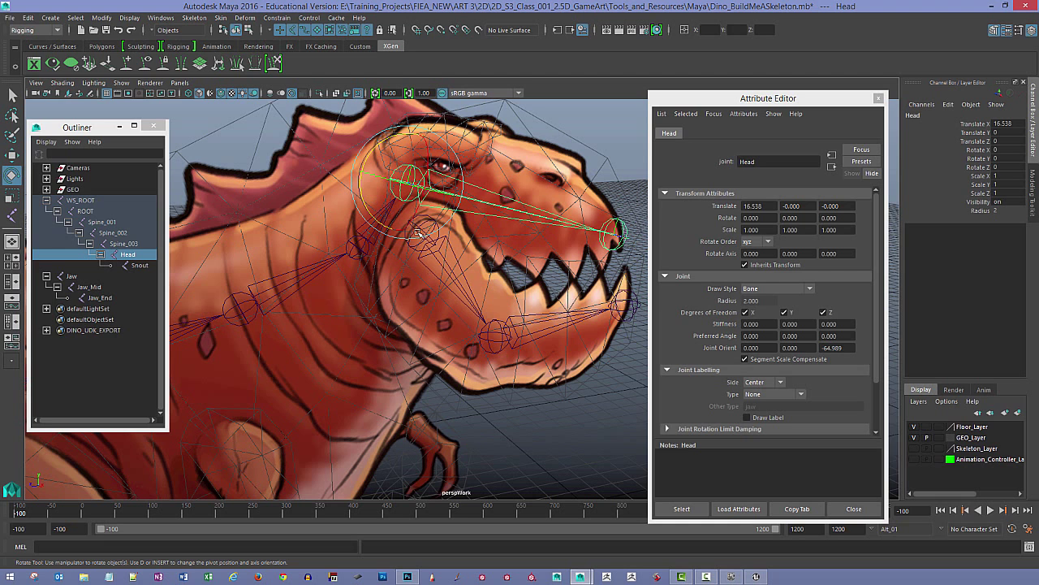
Step: Select the Jaw joint, try rotating Spine_003 about 17 degrees in Z and undo the rotation
left_click(400, 299)
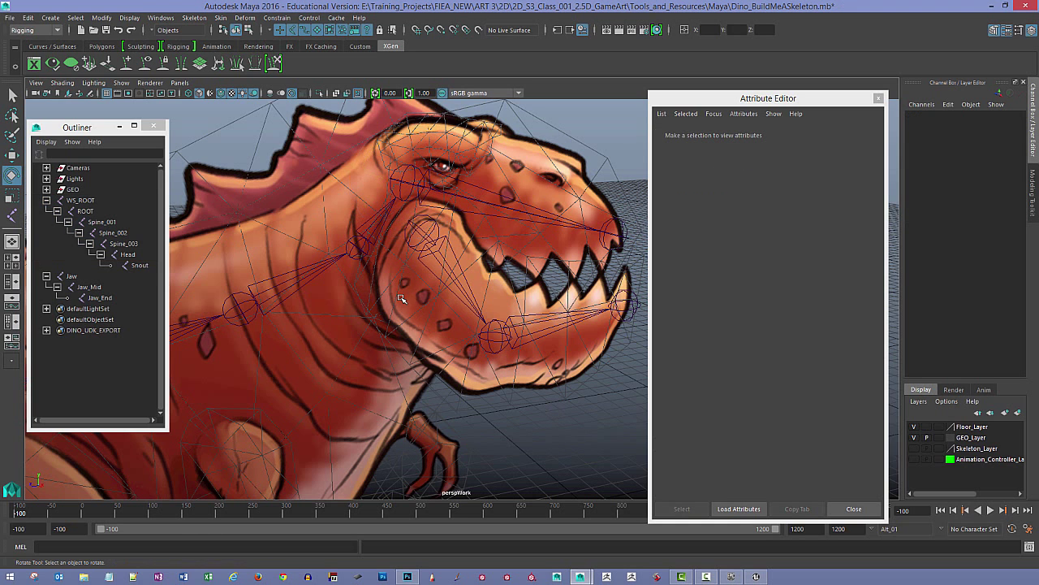
left_click_drag(432, 236, 423, 236, "alt")
left_click(423, 237)
left_click(408, 237)
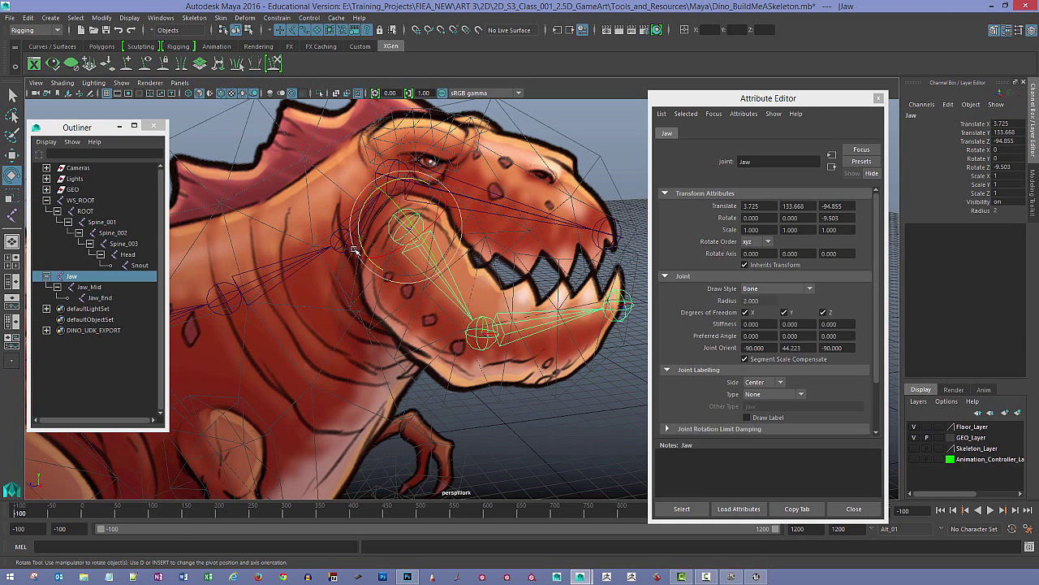
left_click(341, 246)
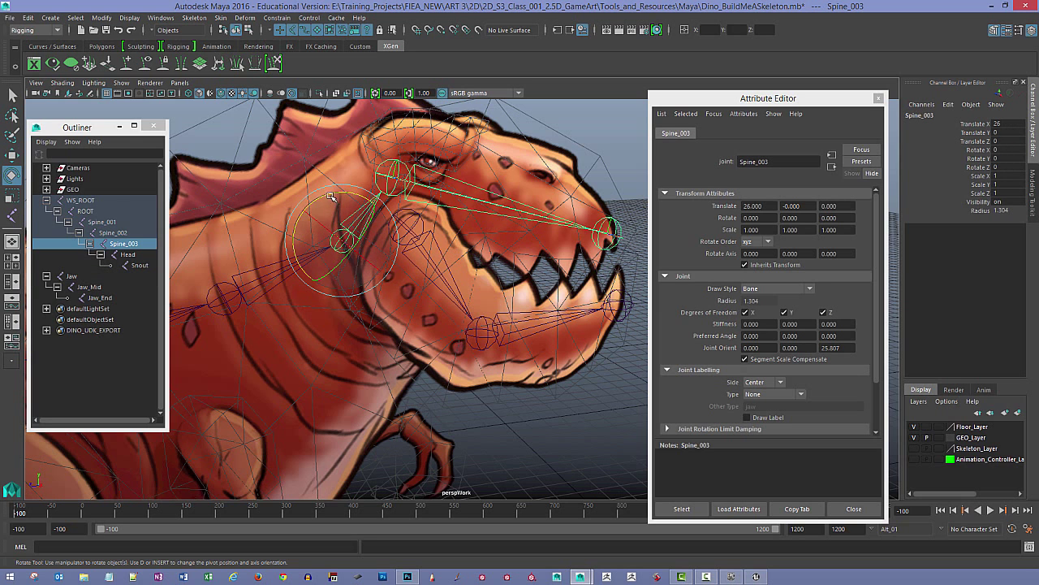
left_click_drag(331, 196, 428, 235)
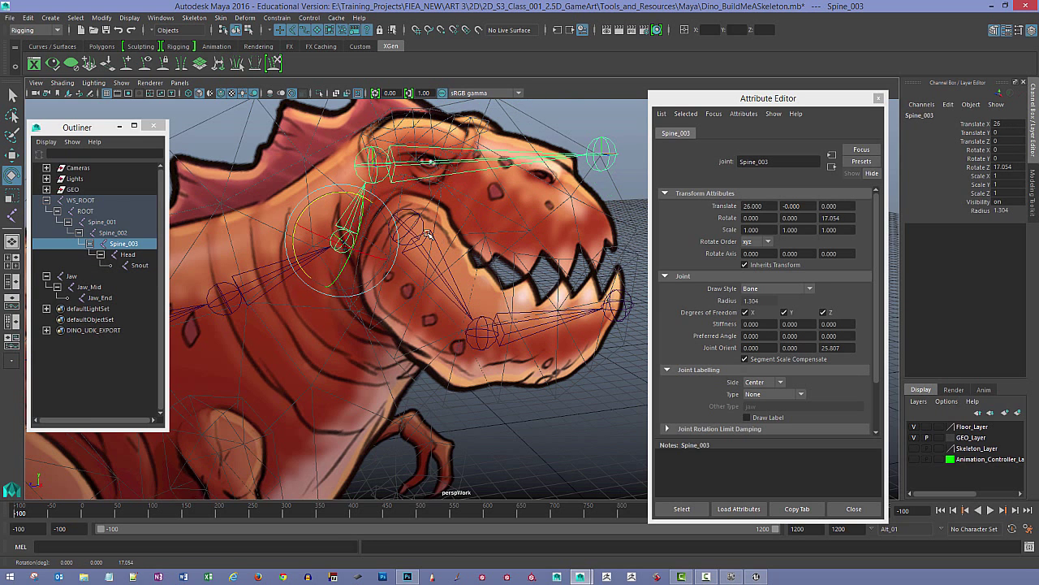
key("ctrl+z")
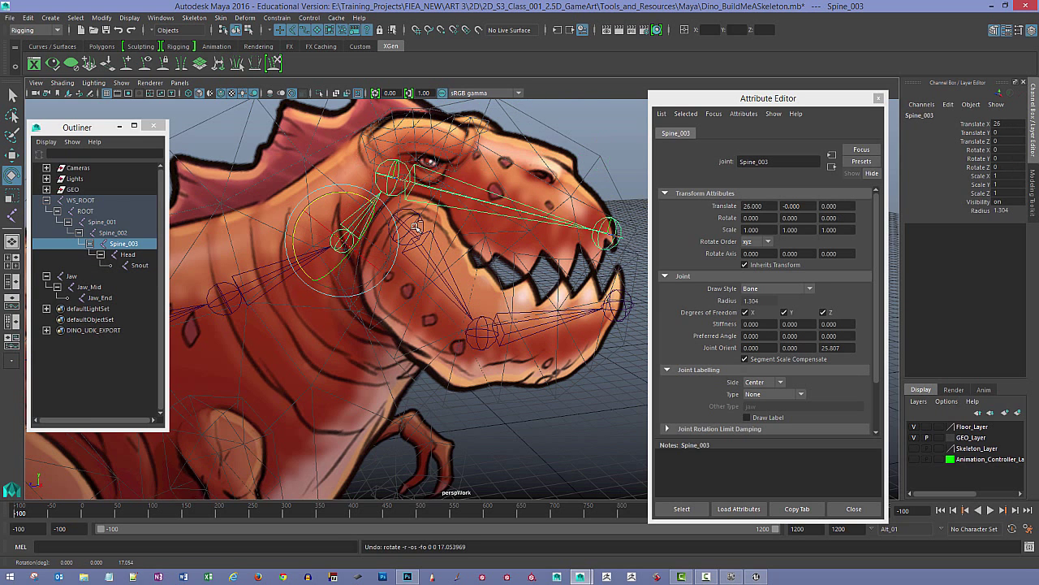
Step: Try opening the mouth by rotating Head to about 47 degrees and Jaw to about -42 degrees in Z, and undo both rotations
left_click(577, 130)
middle_click_drag(395, 178, 364, 209, "alt")
left_click(364, 210)
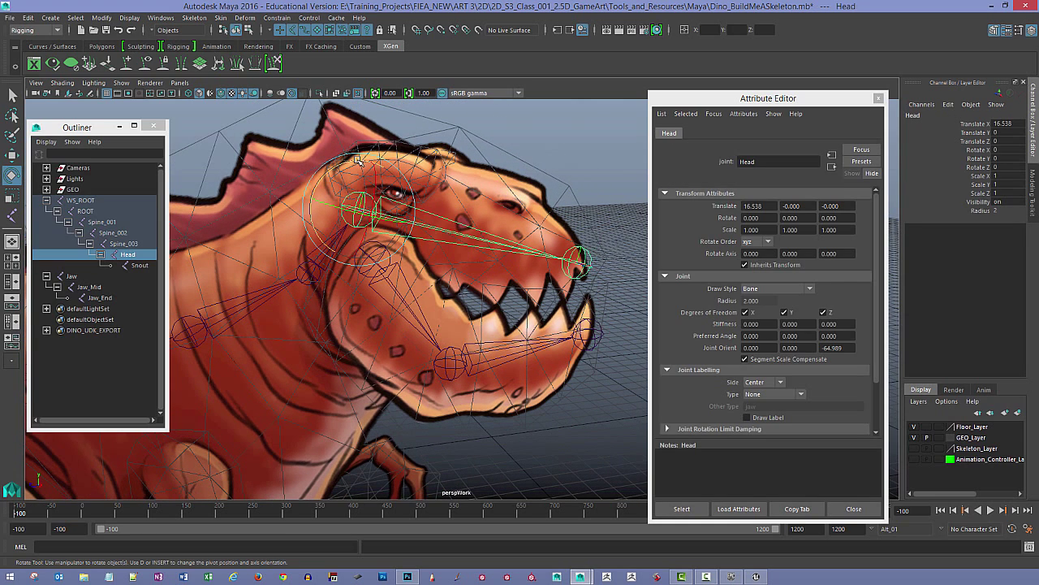
left_click_drag(358, 160, 310, 176)
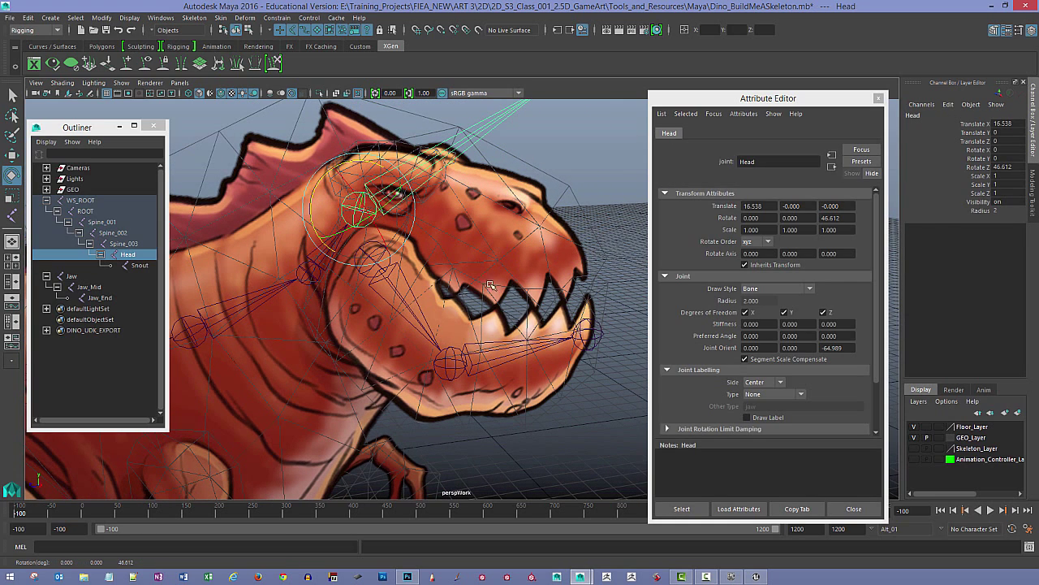
left_click(599, 191)
left_click(387, 265)
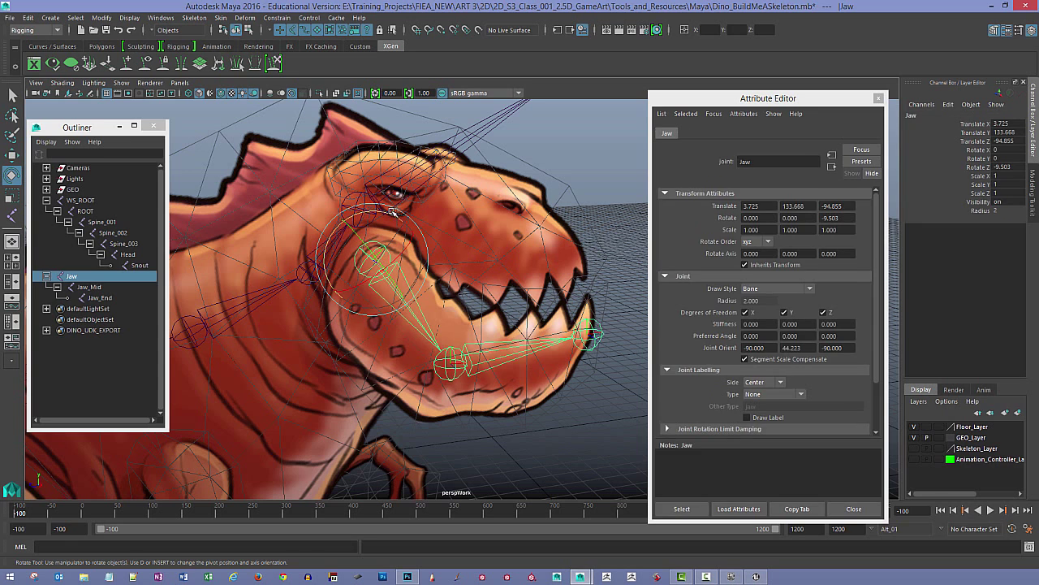
left_click_drag(398, 216, 420, 233)
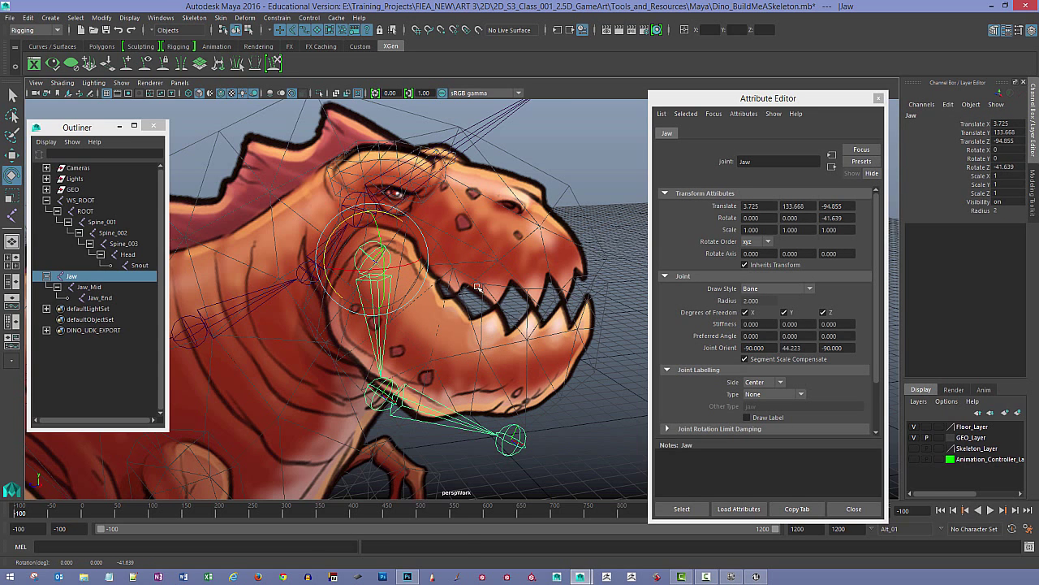
key("ctrl+z")
key("ctrl+z")
key("ctrl+z")
key("ctrl+z")
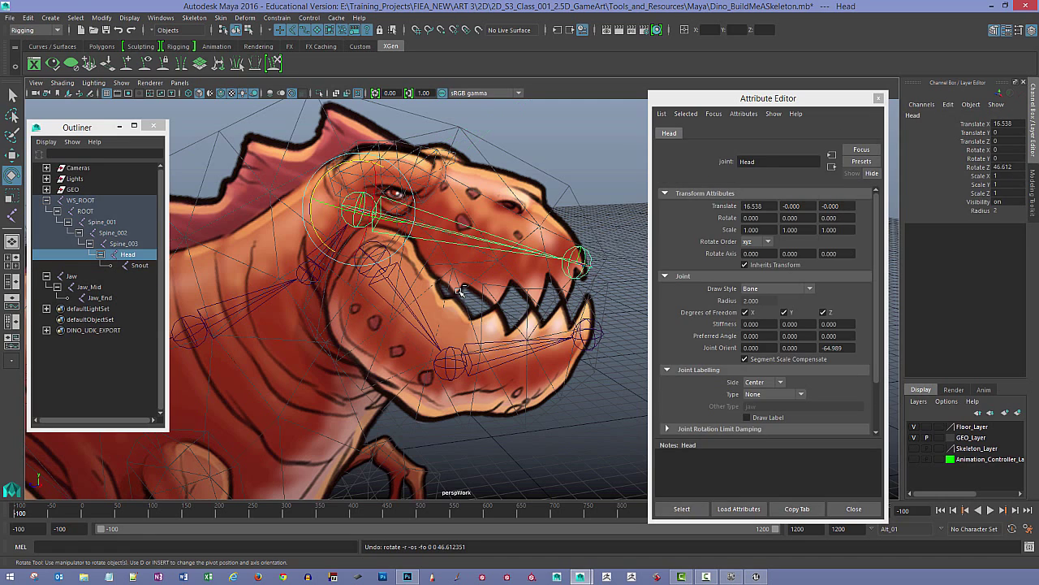
Step: Parent the Jaw joint chain under Spine_003 by moving it in the scene hierarchy
left_click(554, 129)
left_click_drag(420, 239, 445, 243, "alt")
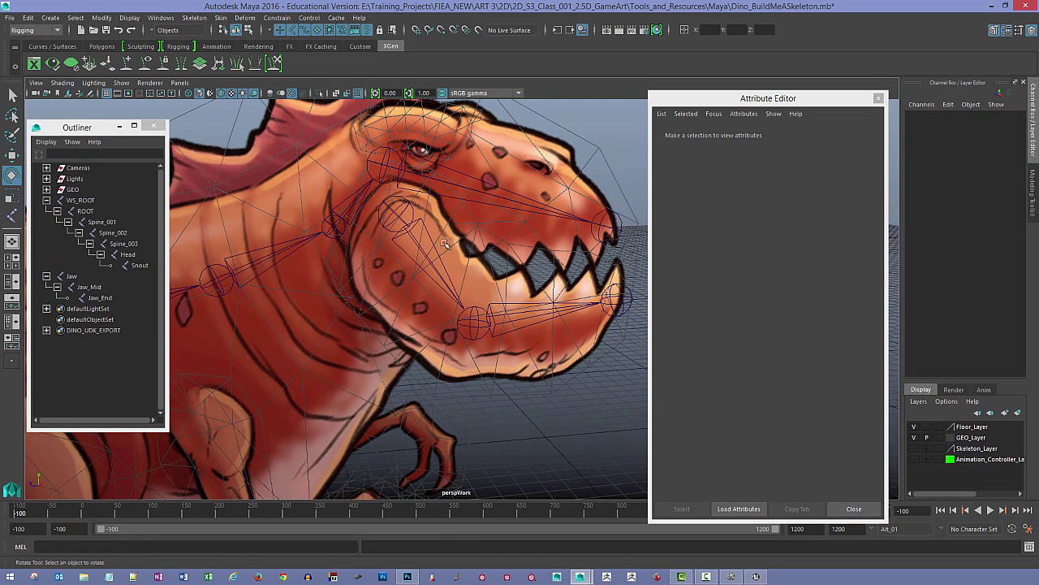
left_click(383, 226)
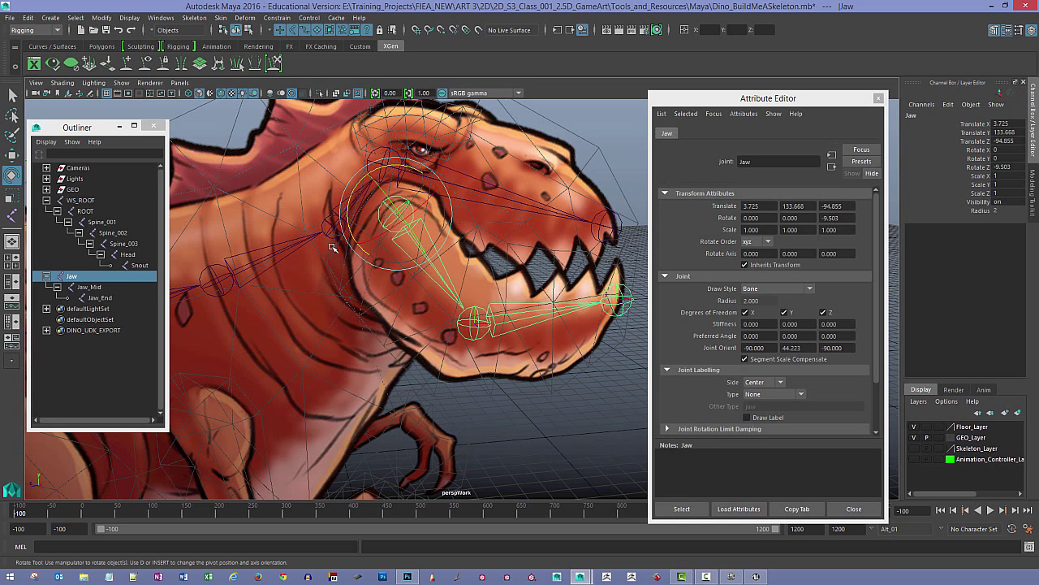
left_click(72, 277)
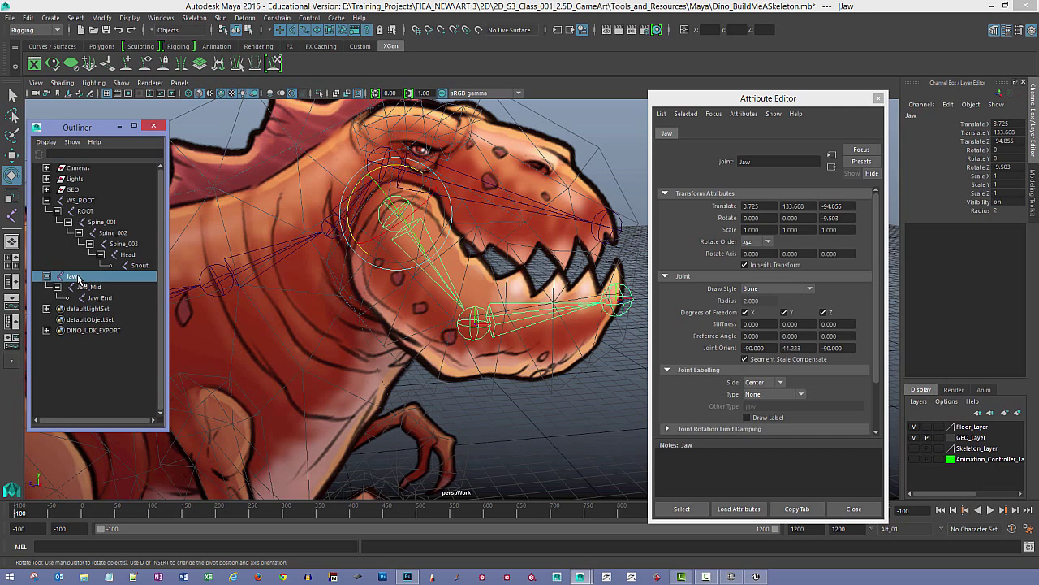
left_click(161, 18)
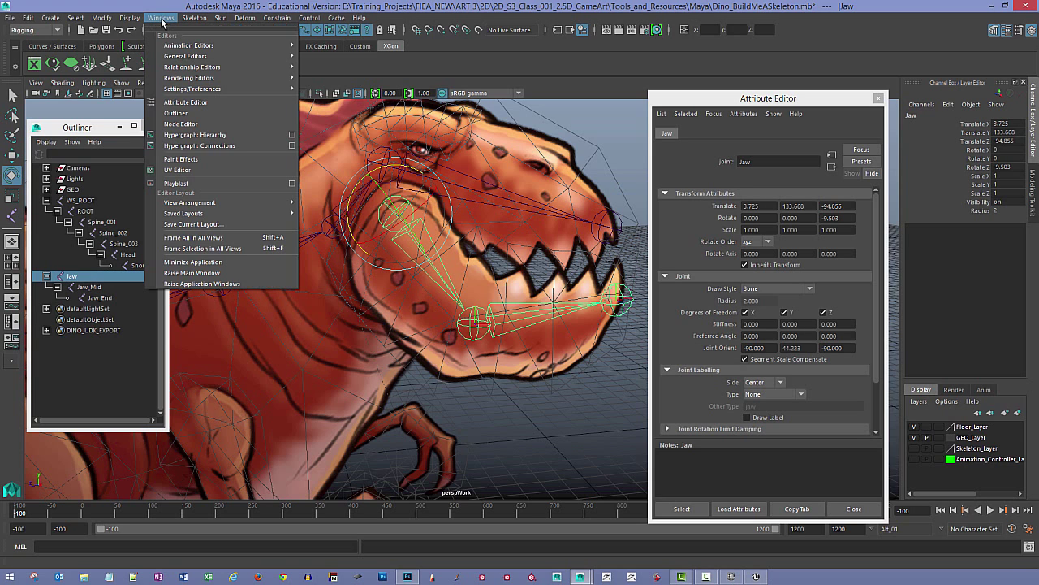
left_click(177, 113)
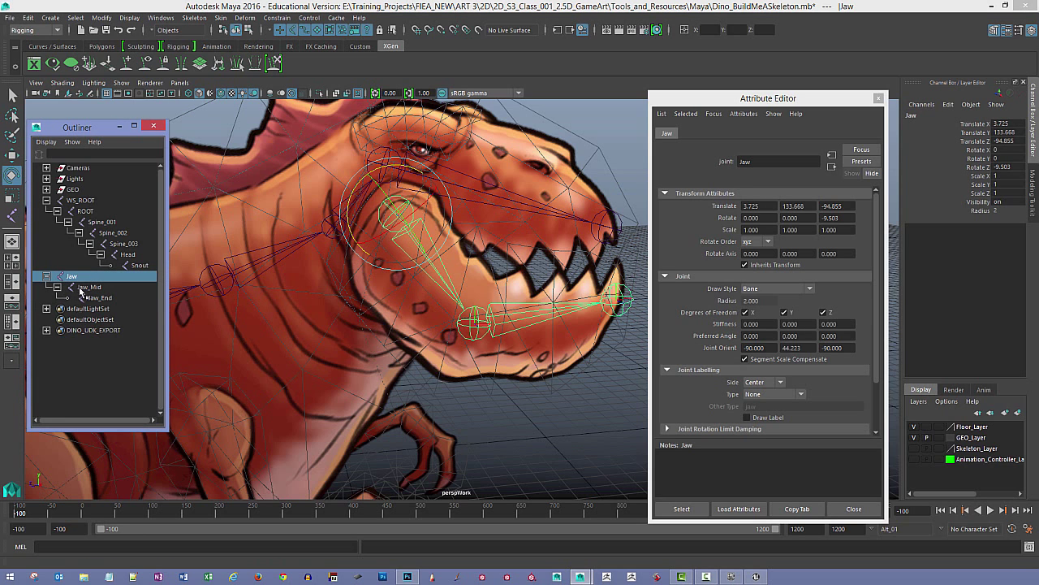
middle_click_drag(78, 280, 130, 251)
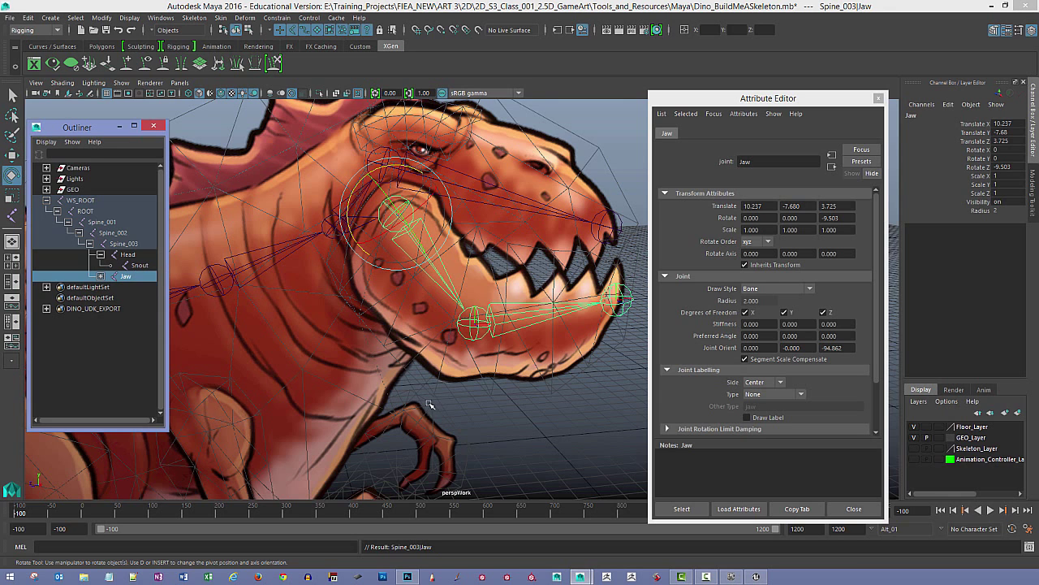
Step: Undo the parenting of the Jaw joint chain to Spine_003
left_click_drag(429, 404, 505, 429, "alt")
key("shift+p")
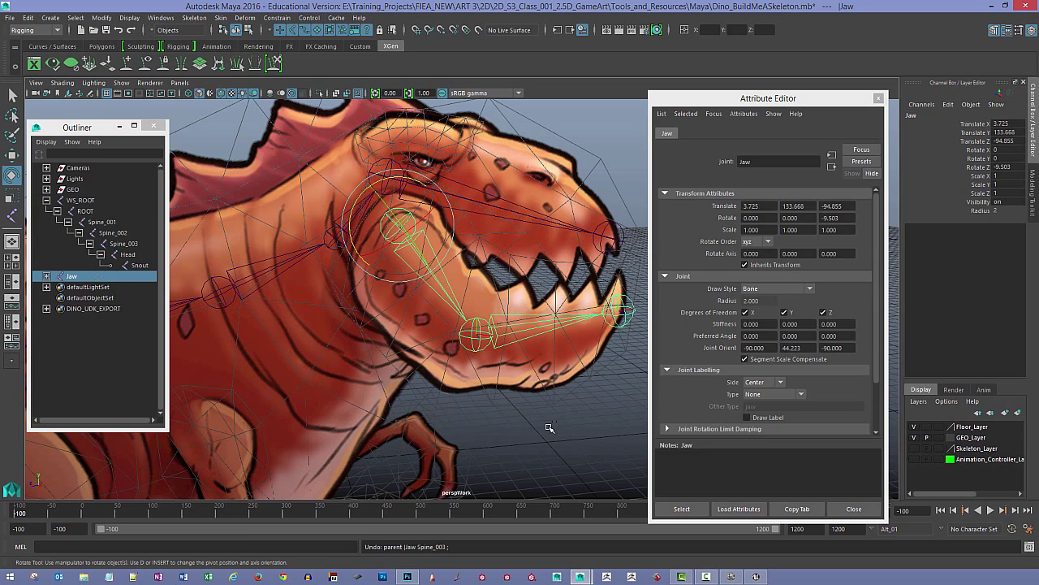
key("ctrl+z")
Step: Select the Jaw joint, add Spine_003 to the selection in the view, and parent Jaw to Spine_003
left_click(414, 224)
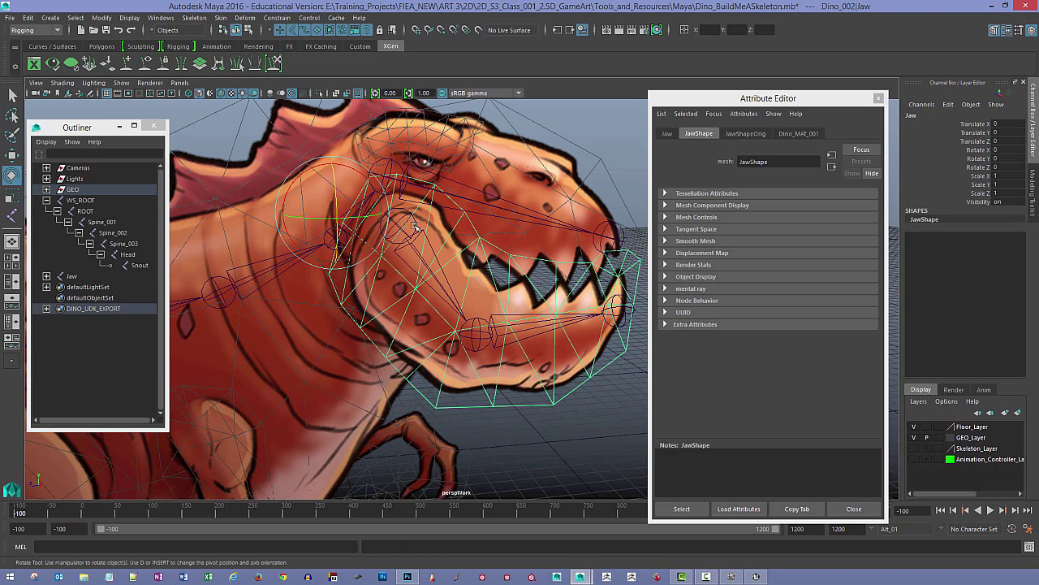
left_click(406, 237)
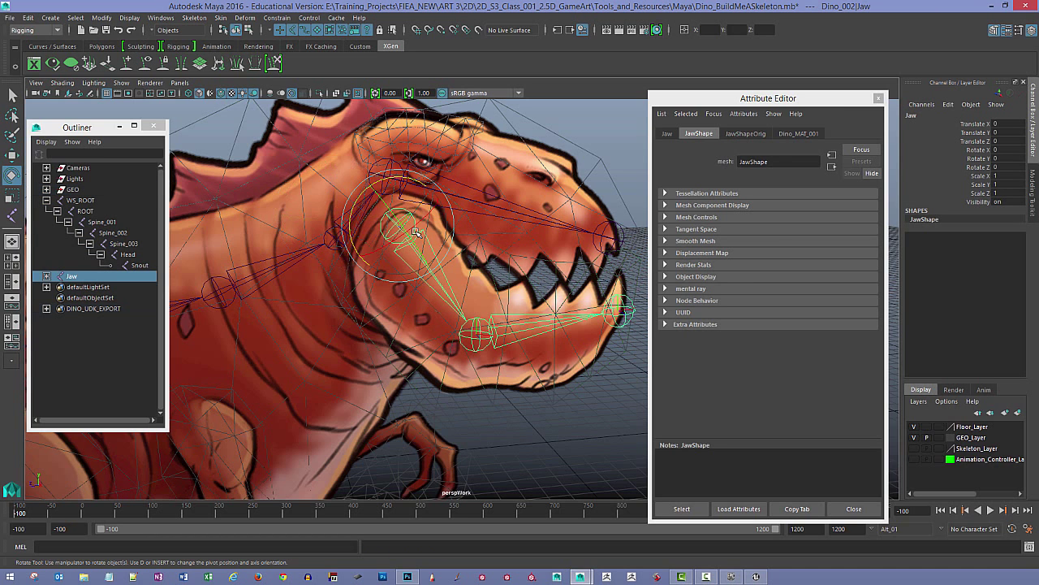
left_click(329, 241, "shift")
left_click(329, 241, "shift")
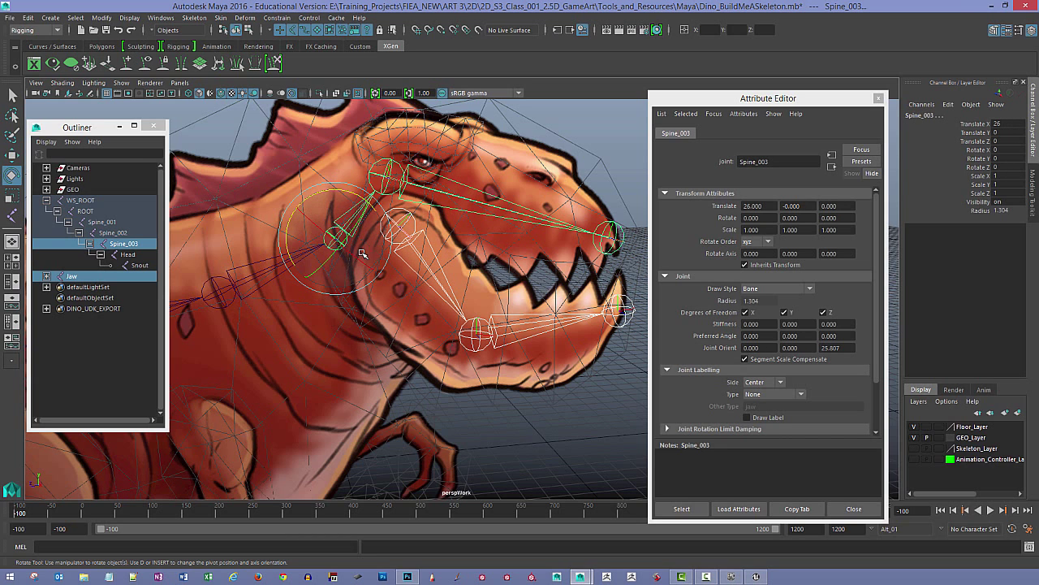
key("p")
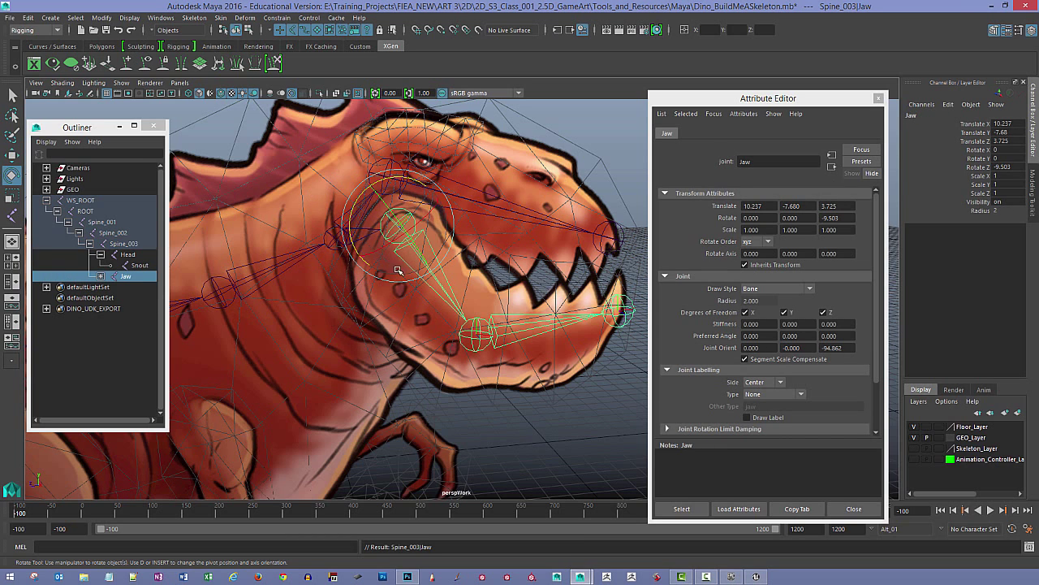
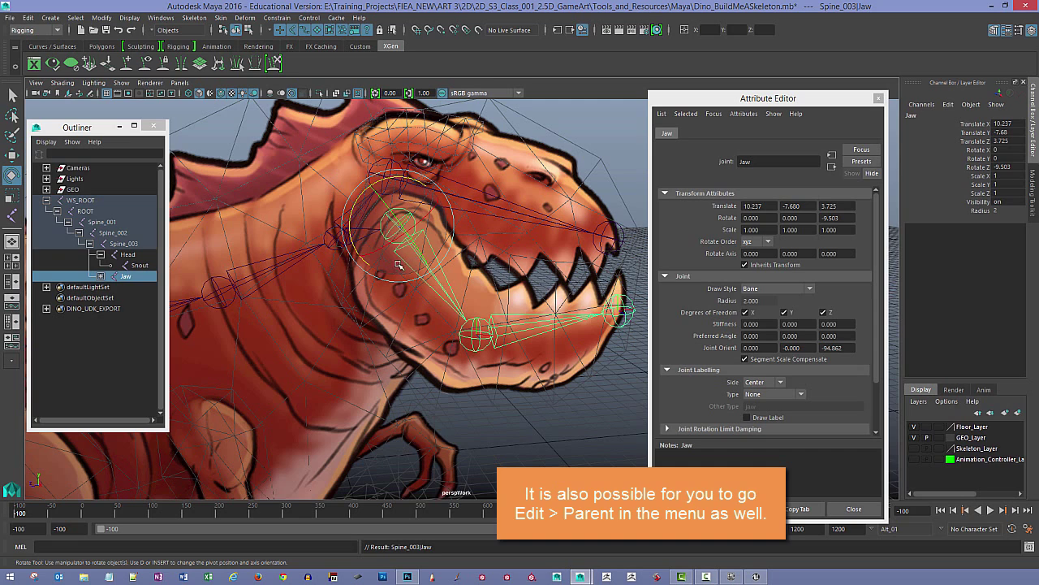
Step: Try rotating Spine_003 about 21 degrees in Z to test its child joints, and undo the rotation
left_click(517, 414)
left_click(341, 242)
right_click_drag(519, 264, 378, 242, "alt")
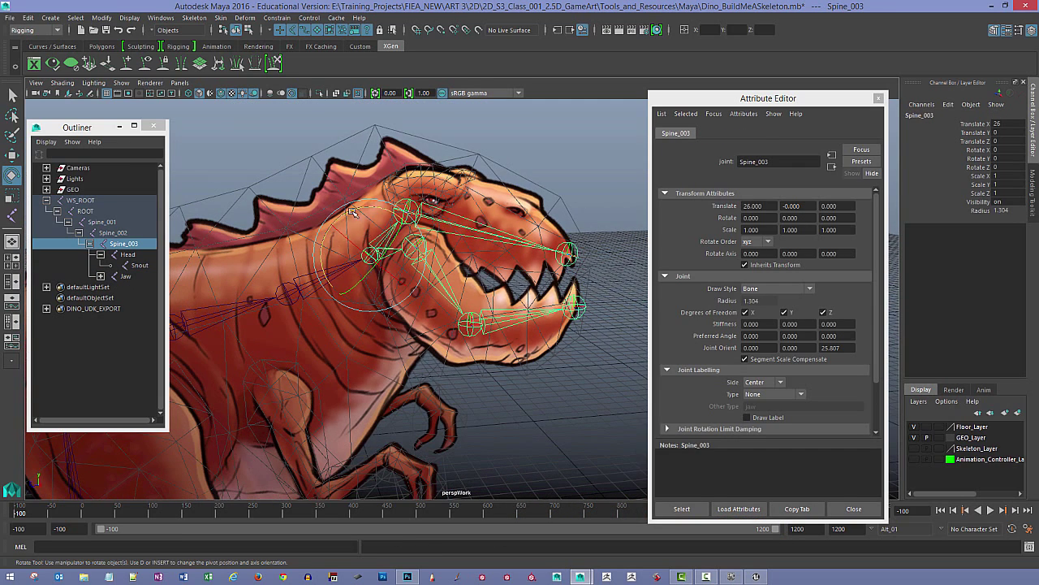
mouse_move(351, 211)
left_mouse_down()
mouse_move(343, 243)
mouse_move(352, 216)
mouse_move(349, 228)
left_mouse_up()
key("ctrl+z")
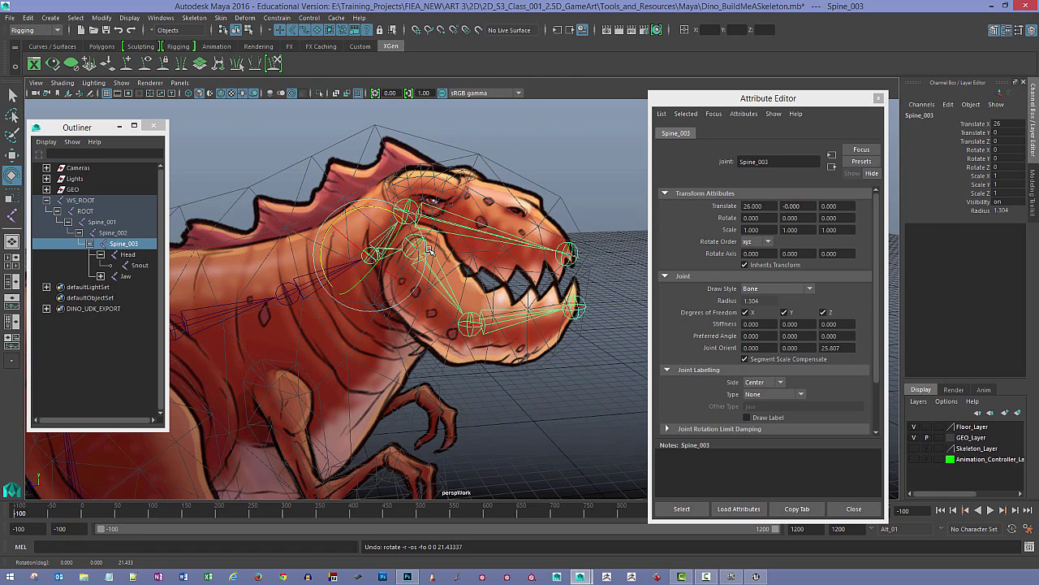
Step: Try rotating the Jaw joint to about -49 degrees in Z, and undo the rotation
left_click(434, 237)
left_click(436, 230)
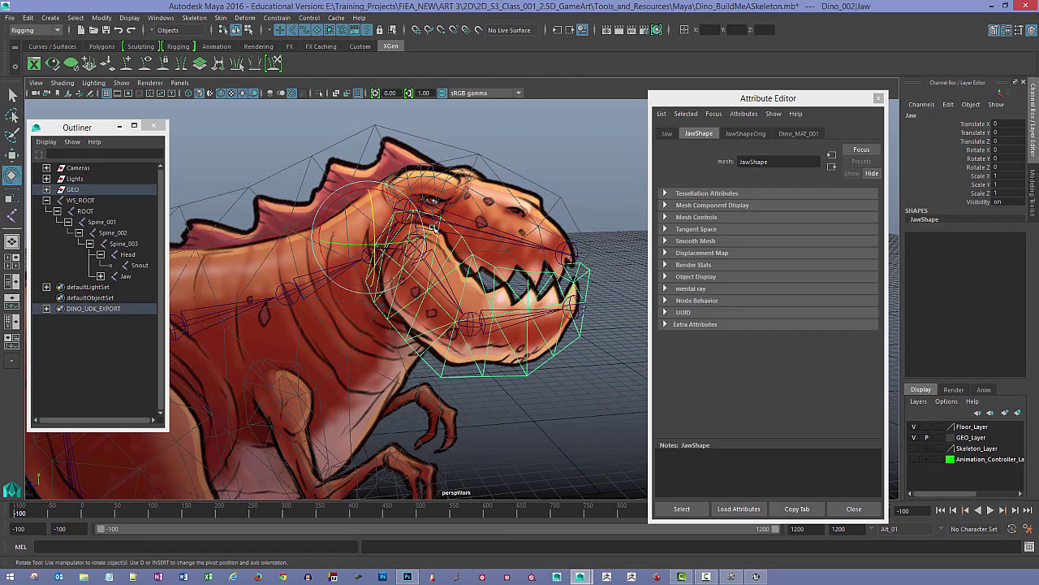
left_click(424, 223)
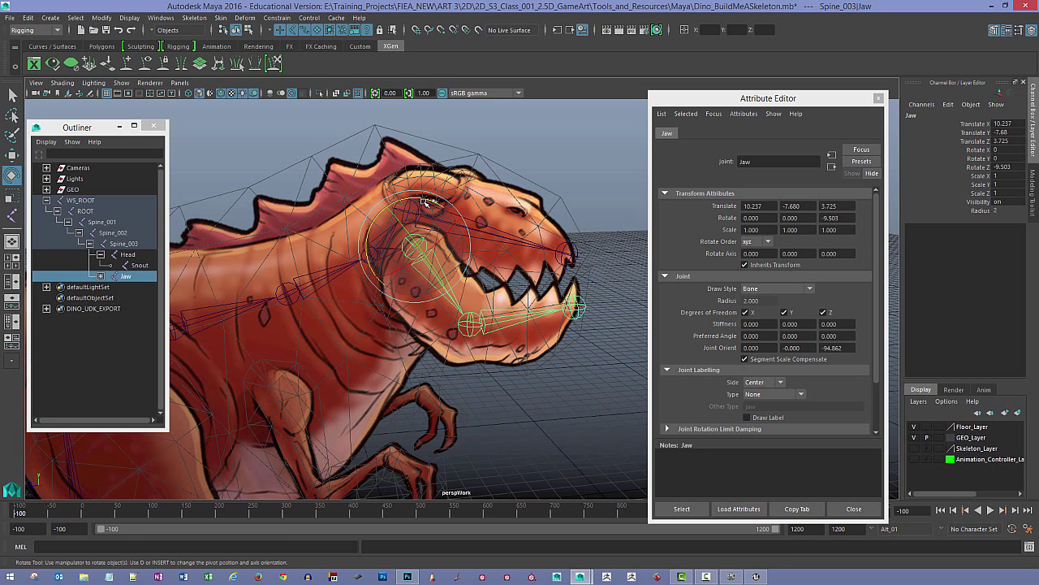
left_click_drag(423, 202, 469, 202)
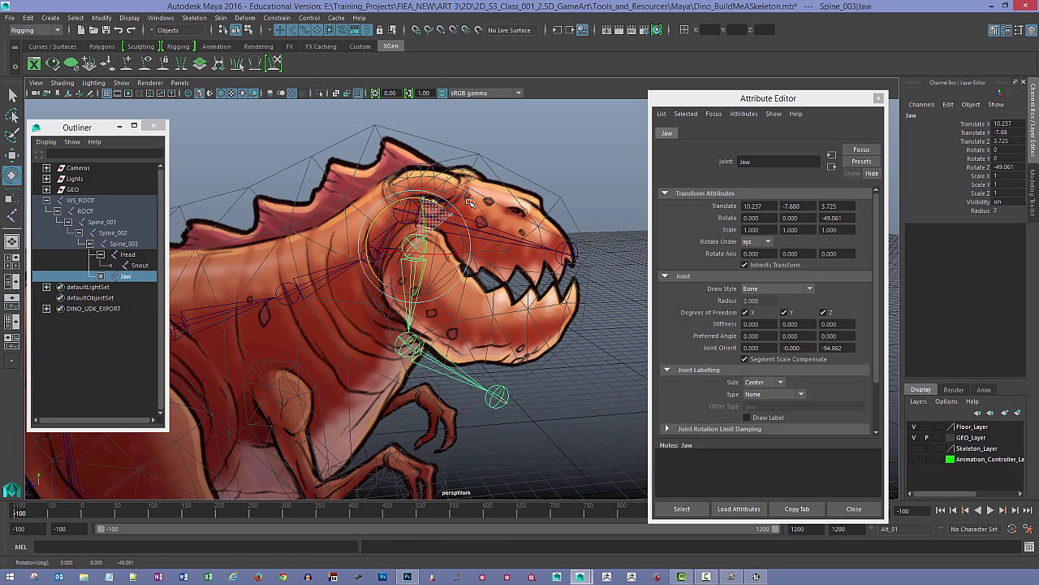
key("ctrl+z")
key("ctrl+z")
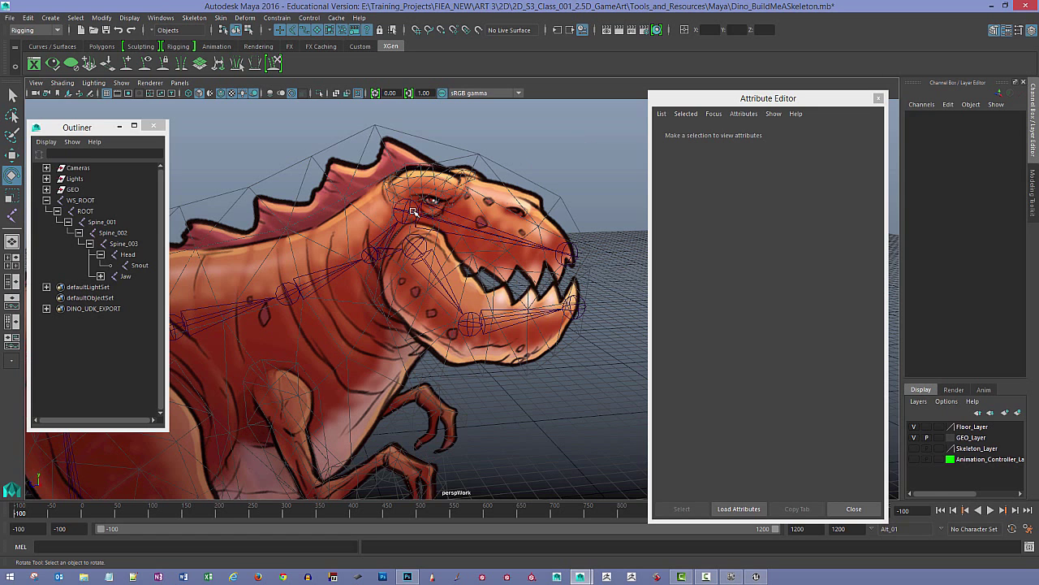
Step: Try rotating the Head joint about 36 degrees in Z, and undo the rotation
left_click(414, 203)
left_click_drag(399, 162, 379, 180)
key("ctrl+z")
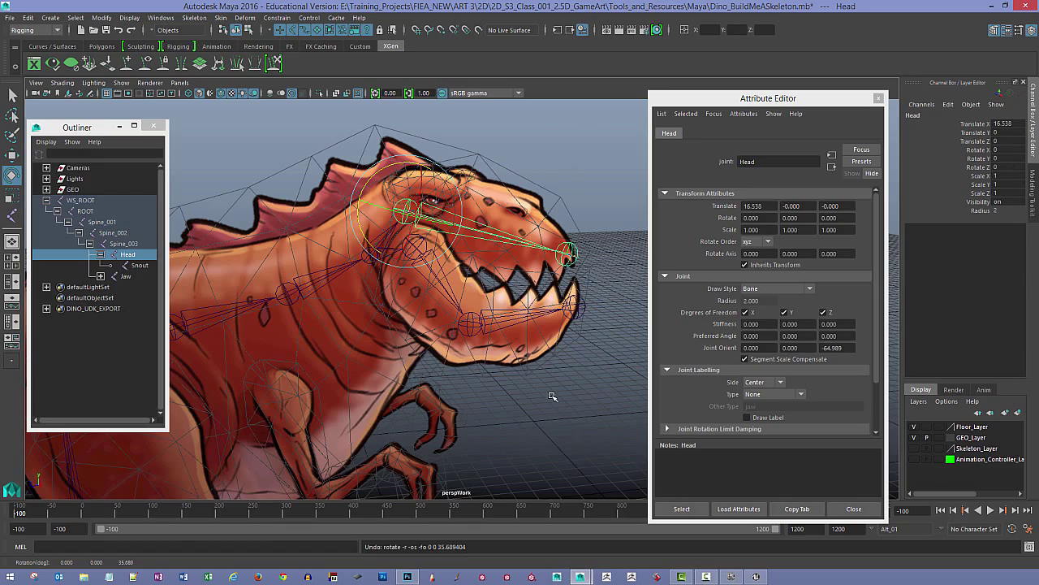
Step: Start the Create Joints tool with its settings shown, and move the settings window clear of the dinosaur's tail
right_click_drag(575, 386, 467, 362, "alt")
left_click_drag(561, 329, 441, 310, "alt")
middle_click_drag(441, 310, 566, 309, "alt")
left_click_drag(567, 309, 515, 311, "alt")
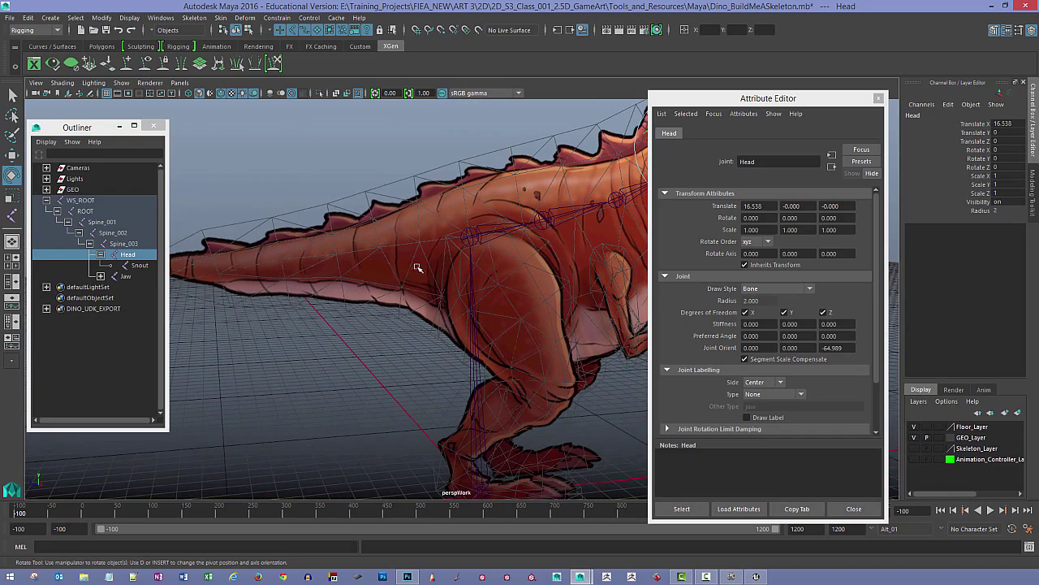
left_click_drag(445, 303, 402, 304, "alt")
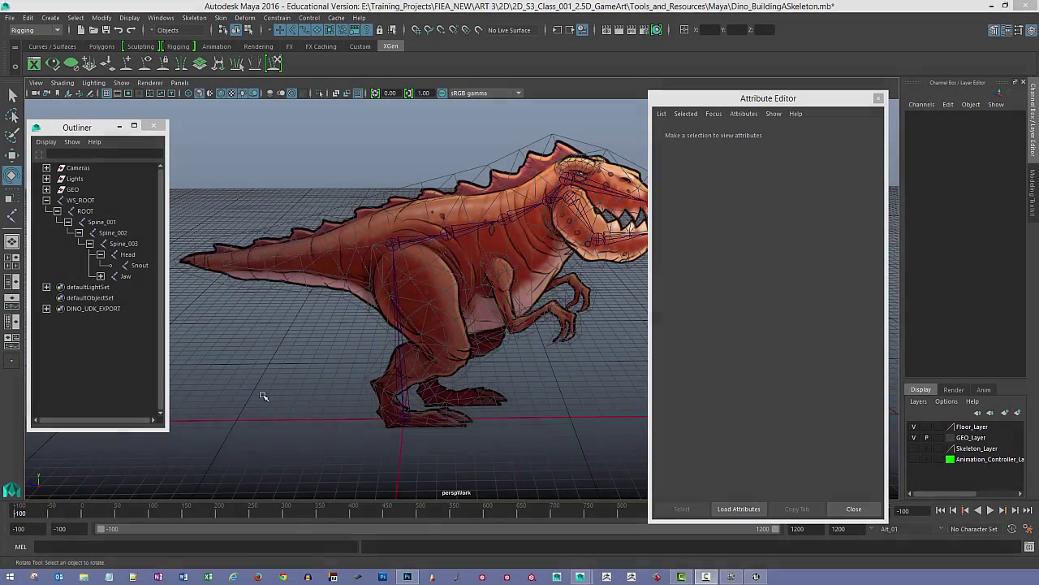
right_click_drag(262, 395, 350, 368, "alt")
mouse_move(350, 368)
left_mouse_down("alt")
mouse_move(431, 390)
mouse_move(294, 420)
mouse_move(285, 406)
mouse_move(445, 395)
mouse_move(341, 379)
left_mouse_up("alt")
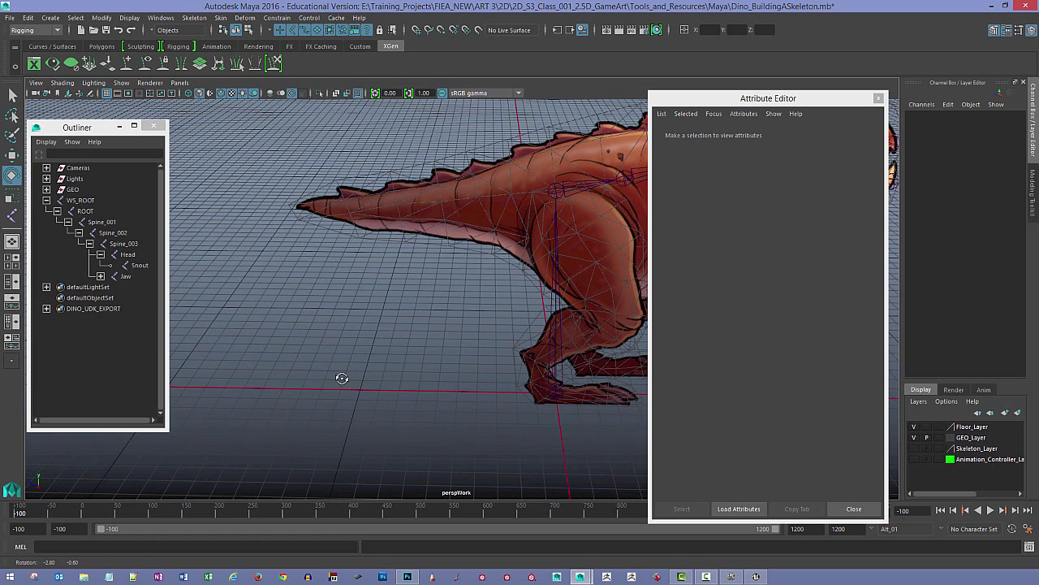
left_click(194, 17)
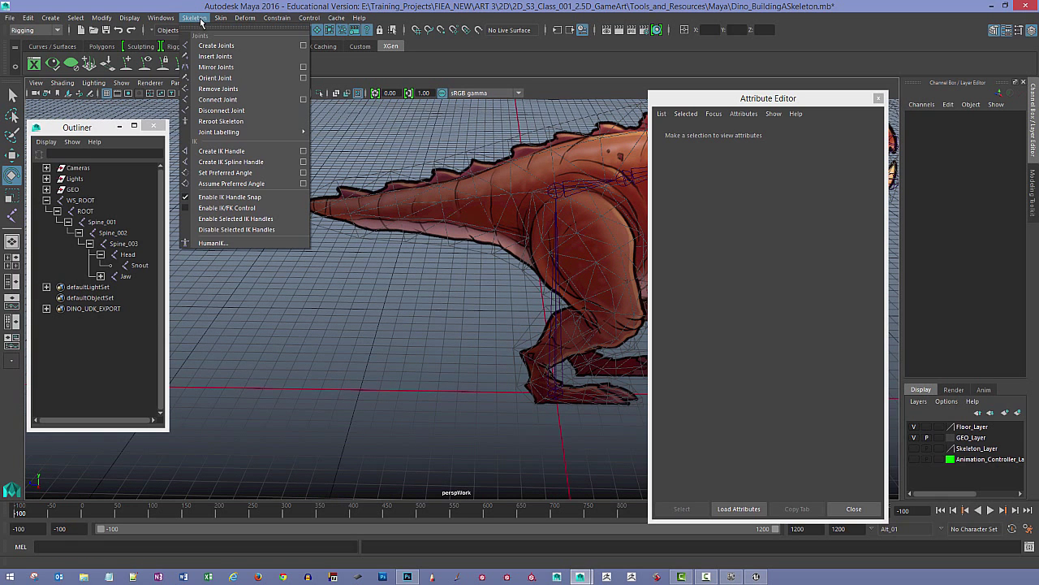
left_click(303, 46)
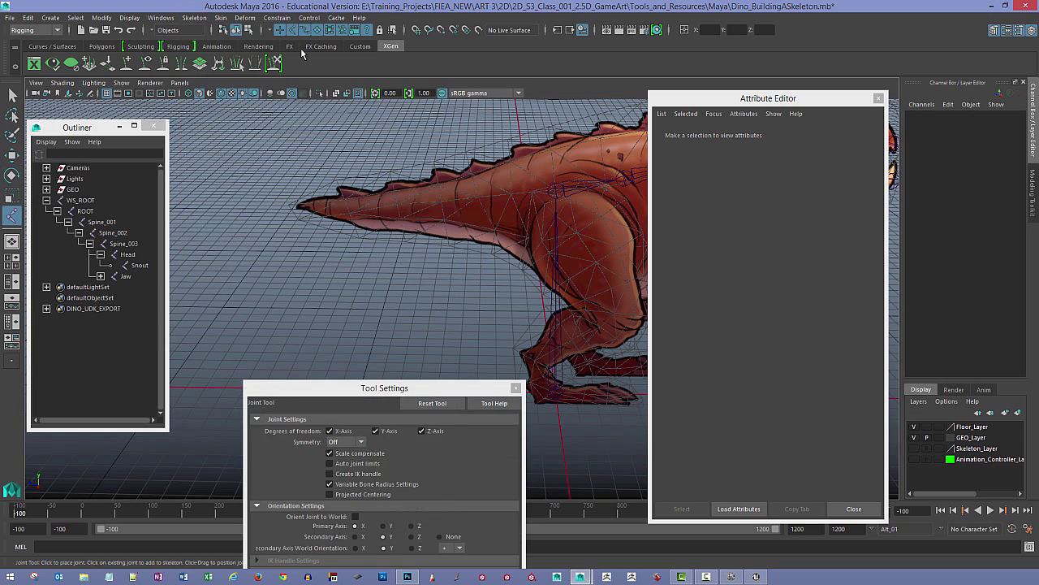
left_click_drag(420, 391, 841, 187)
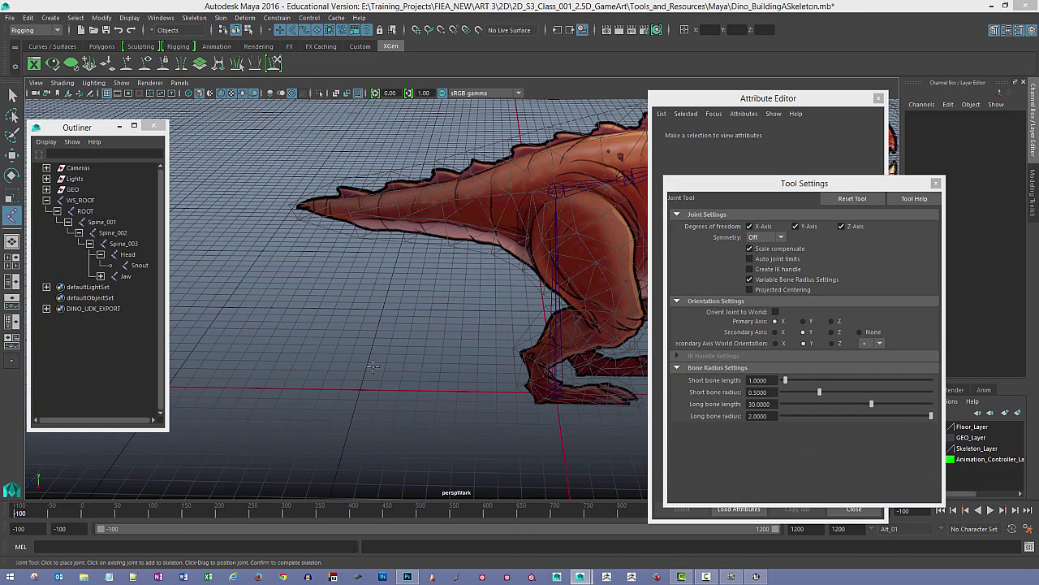
left_click_drag(343, 386, 404, 367, "alt")
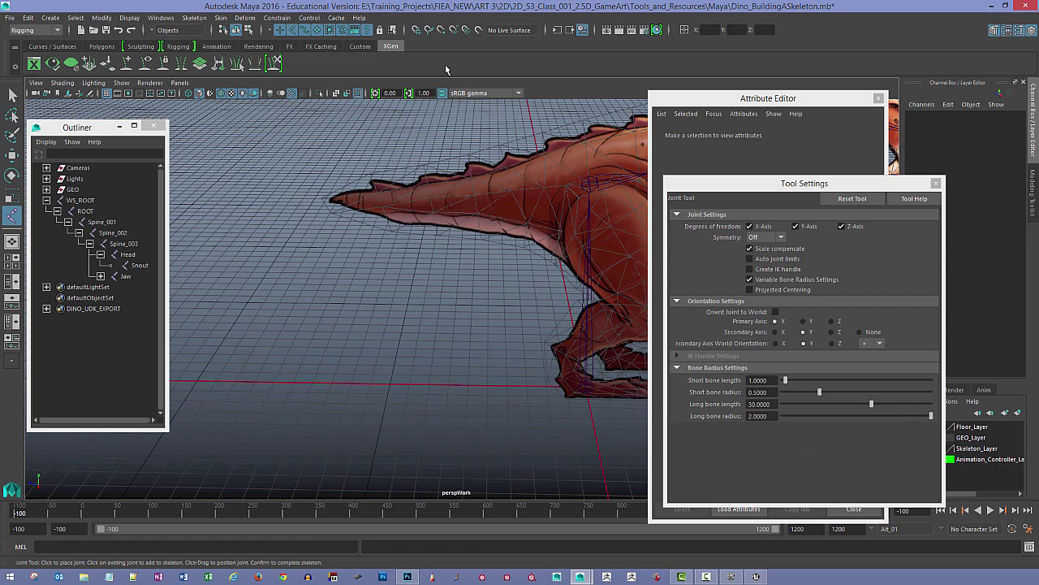
Step: Create a straight chain of six grid-snapped joints behind the tail, starting at Z 100 with the joints spaced 40 units apart
left_click(415, 29)
left_click(390, 383)
left_click_drag(388, 379, 532, 315, "alt")
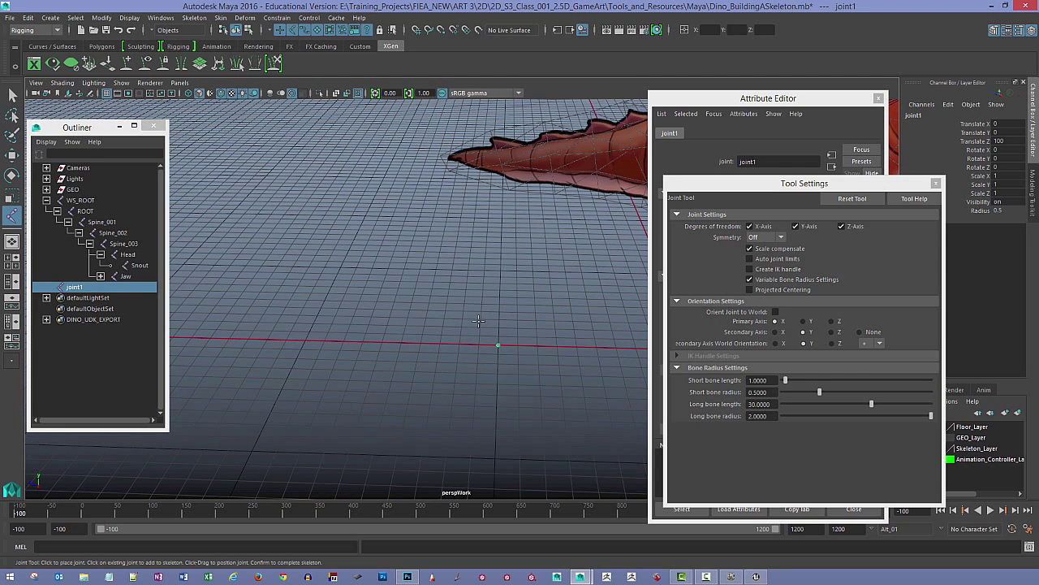
key("x")
left_click(422, 344)
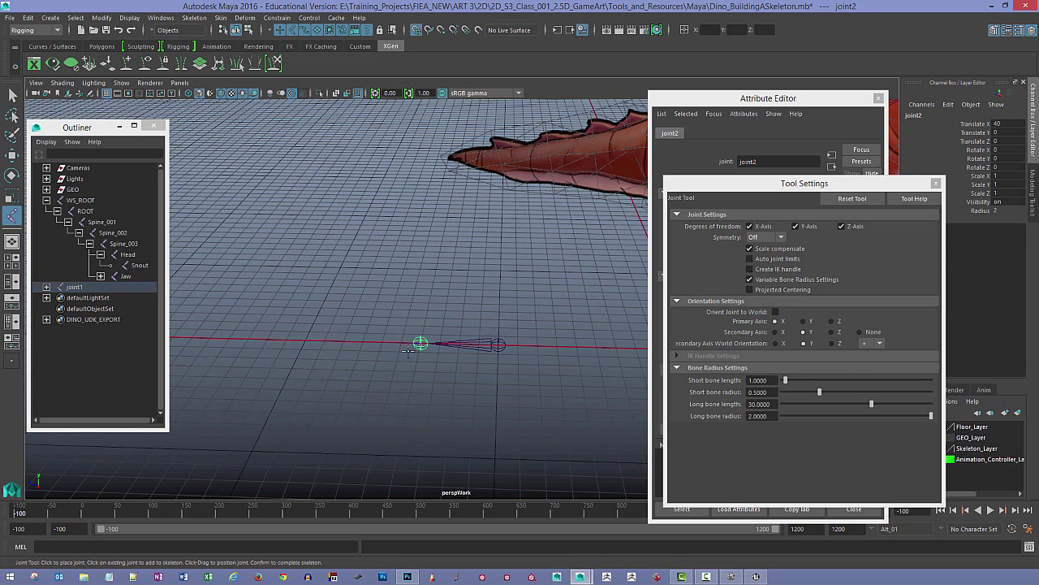
left_click(342, 342)
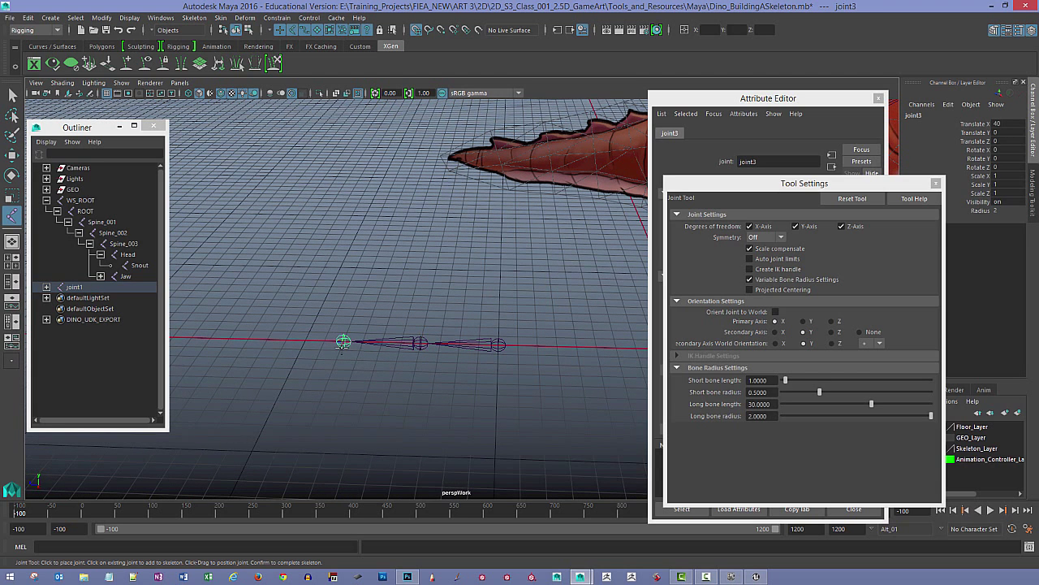
left_click(267, 340)
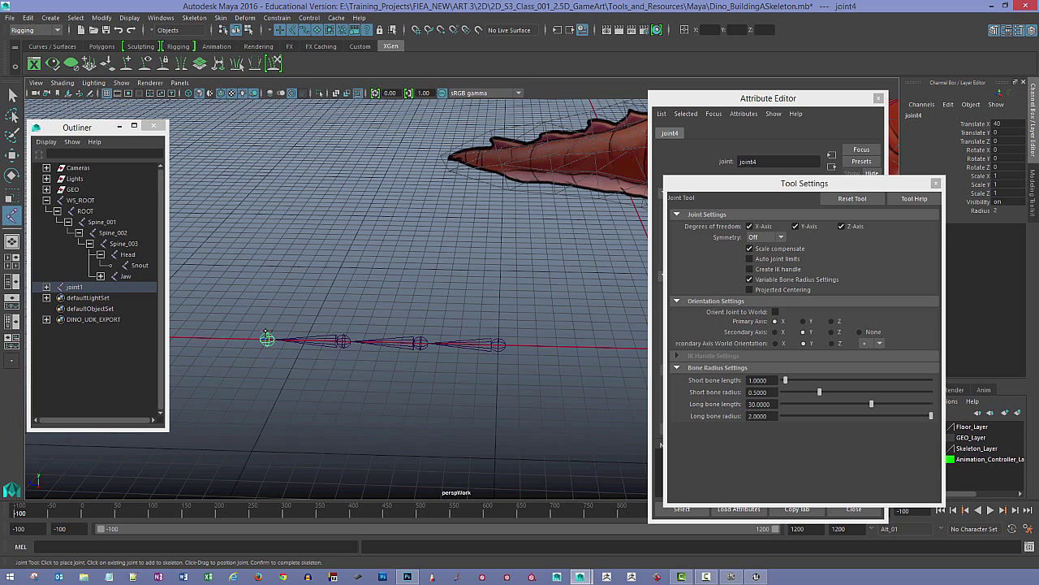
middle_click_drag(266, 335, 340, 334, "alt")
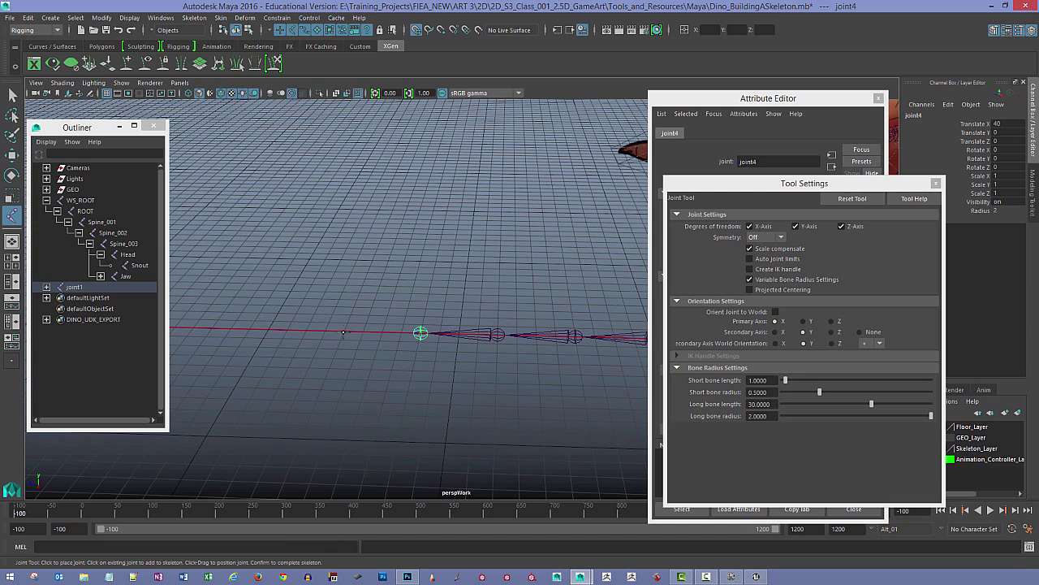
left_click(343, 332)
left_click(268, 330)
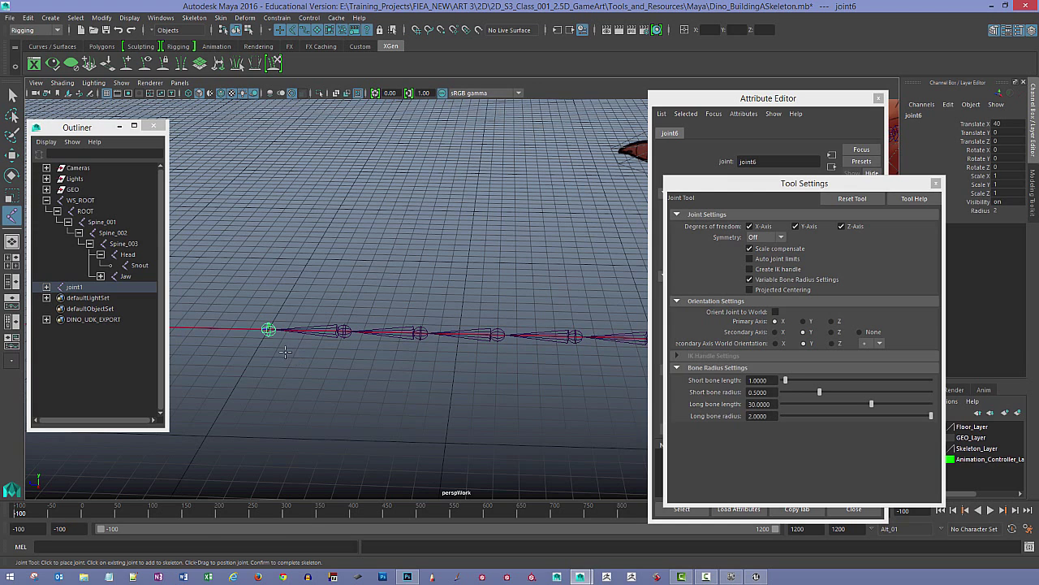
key("Return")
Step: Select the end joint of the new chain and rearrange the Tool Settings and Attribute Editor windows to examine its joint orientation
key("e")
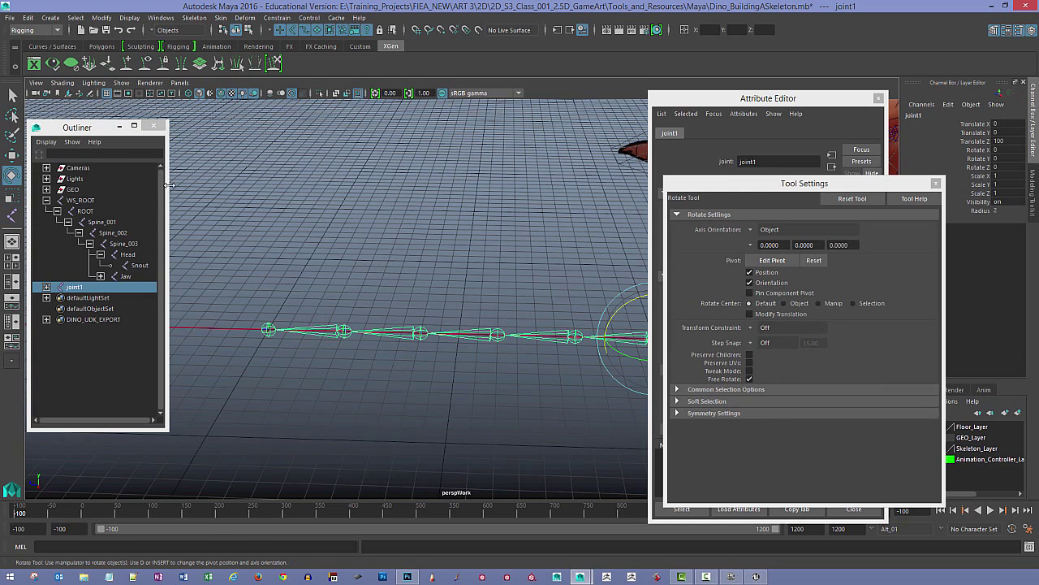
key("q")
left_click(269, 241)
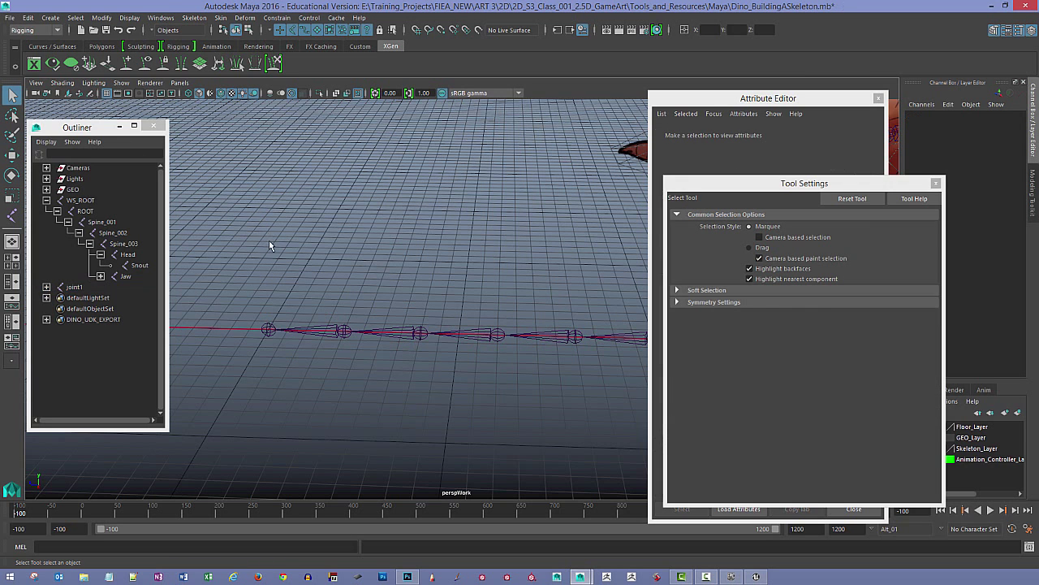
left_click(268, 330)
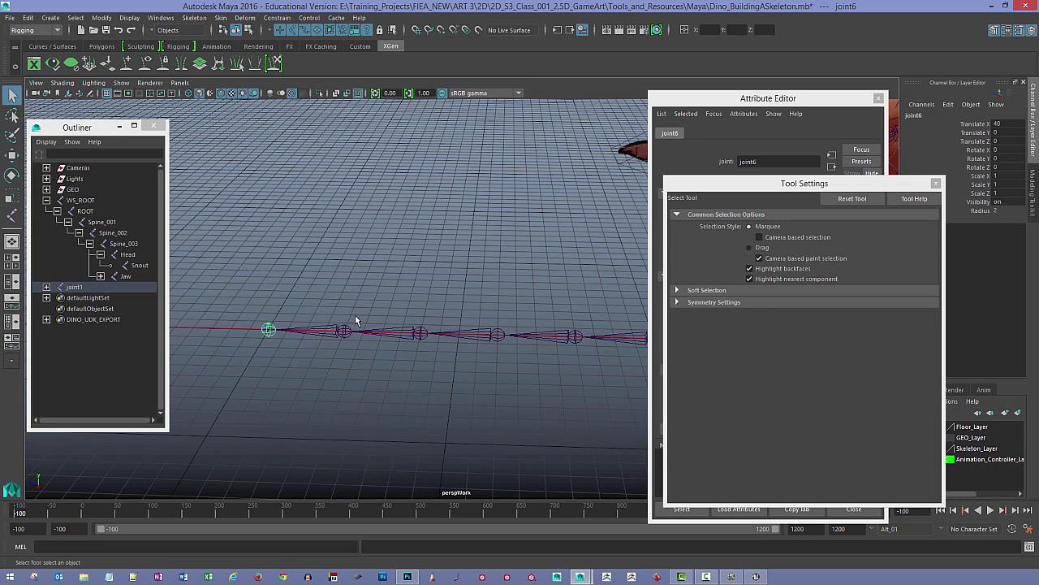
left_click_drag(490, 302, 419, 292, "alt")
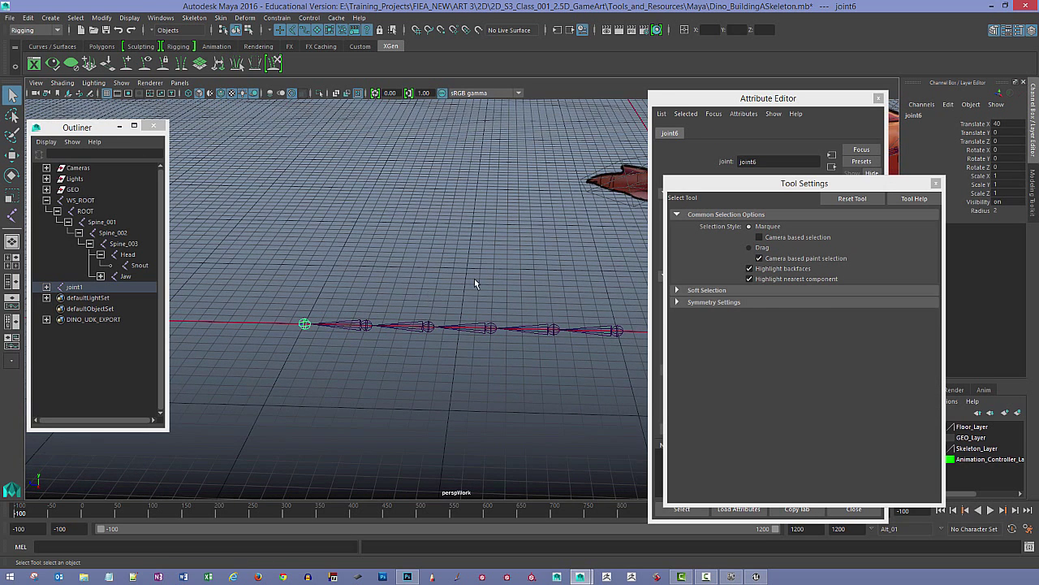
left_click_drag(696, 185, 466, 228)
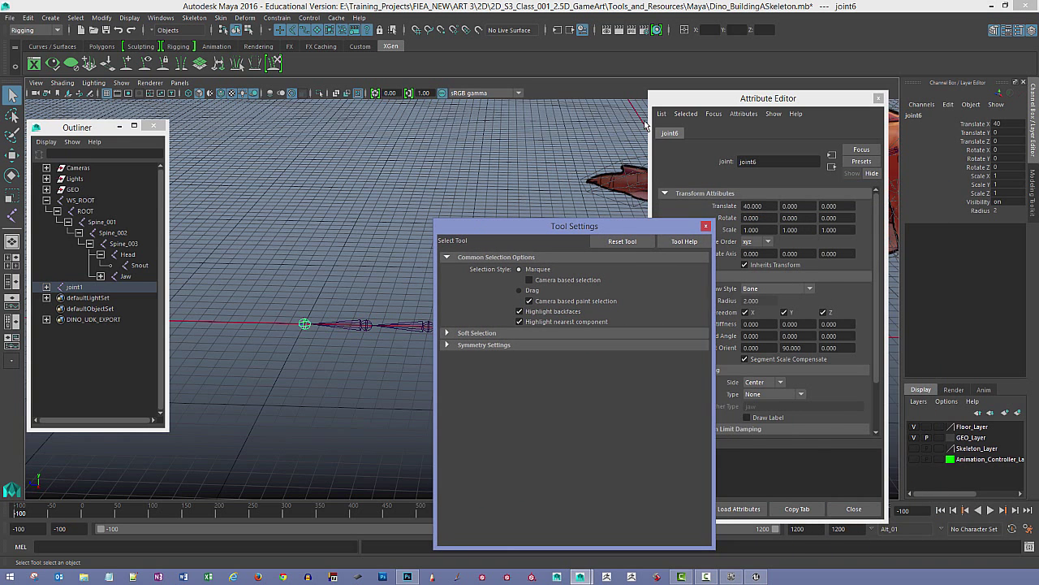
left_click_drag(699, 107, 797, 114)
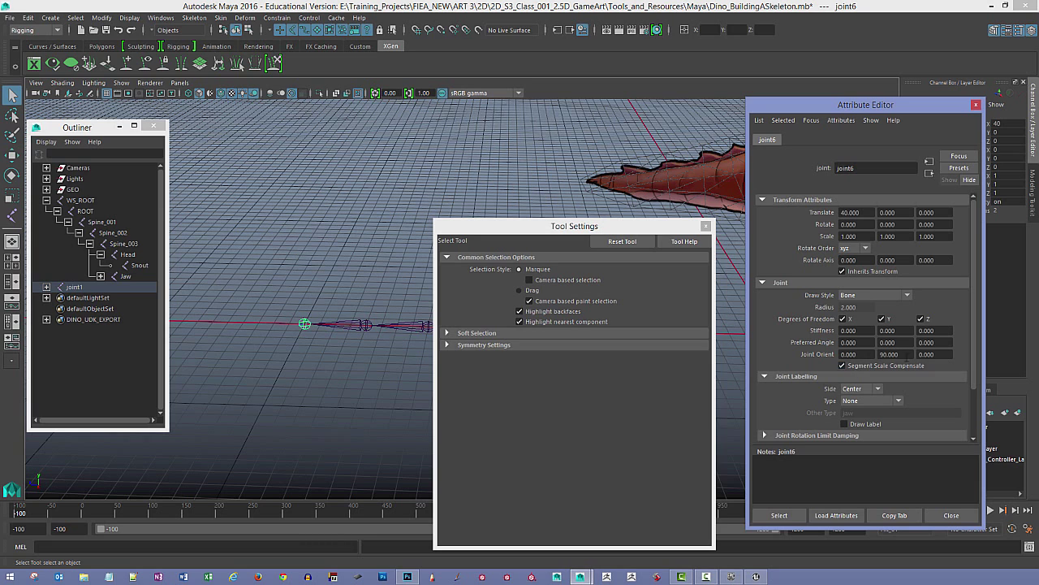
Step: Set the Y joint orientation of the end joint, joint6, to 0
left_click_drag(907, 357, 873, 356)
type("0")
key("Return")
left_click(297, 278)
left_click(303, 321)
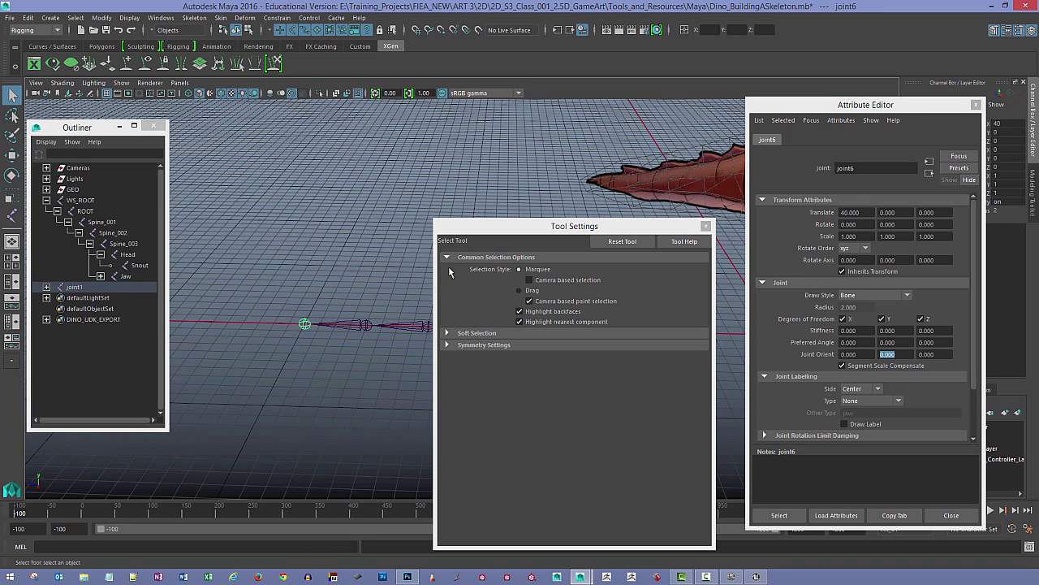
Step: Inspect the Joint Orient values of the joints along the chain, including the end joint and the root joint1
left_click_drag(546, 229, 531, 400)
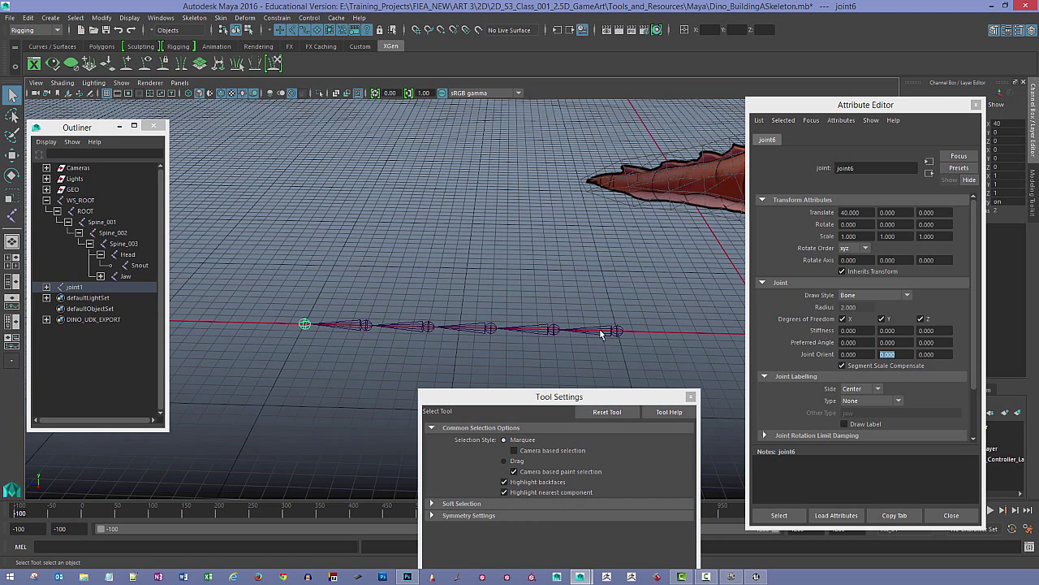
left_click(538, 331)
left_click_drag(901, 110, 813, 116)
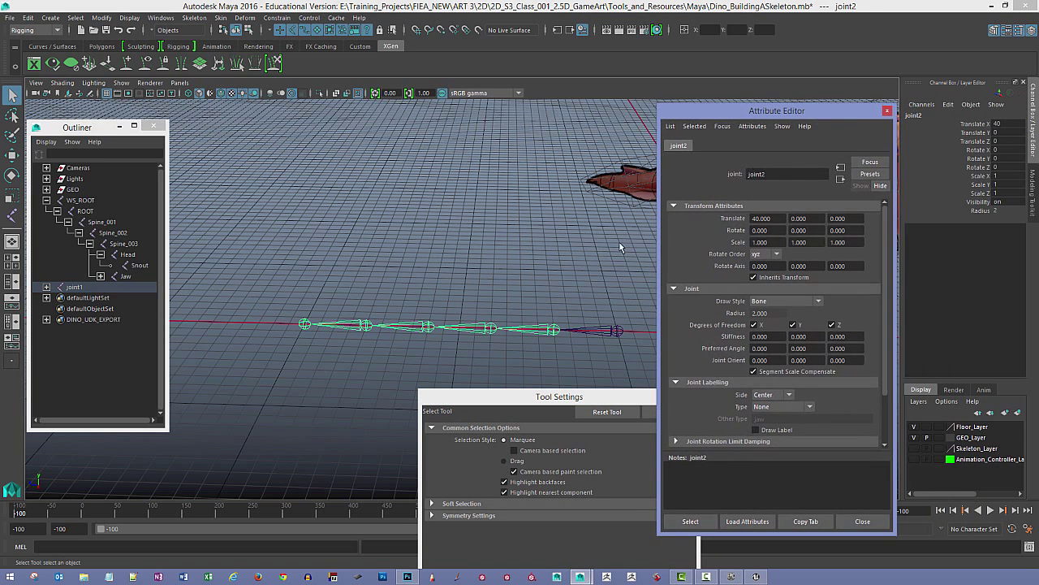
left_click(526, 329)
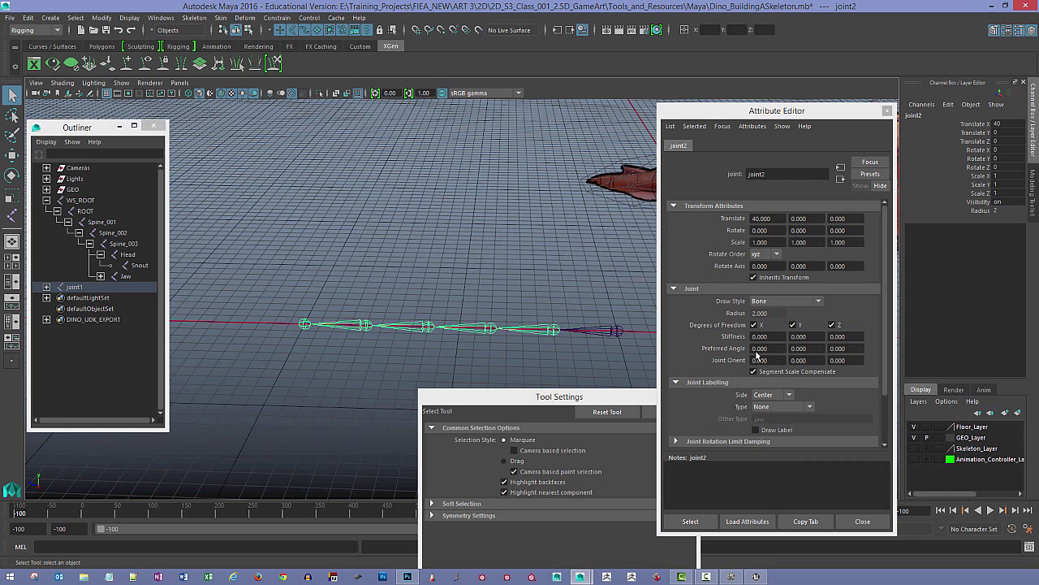
left_click(475, 329)
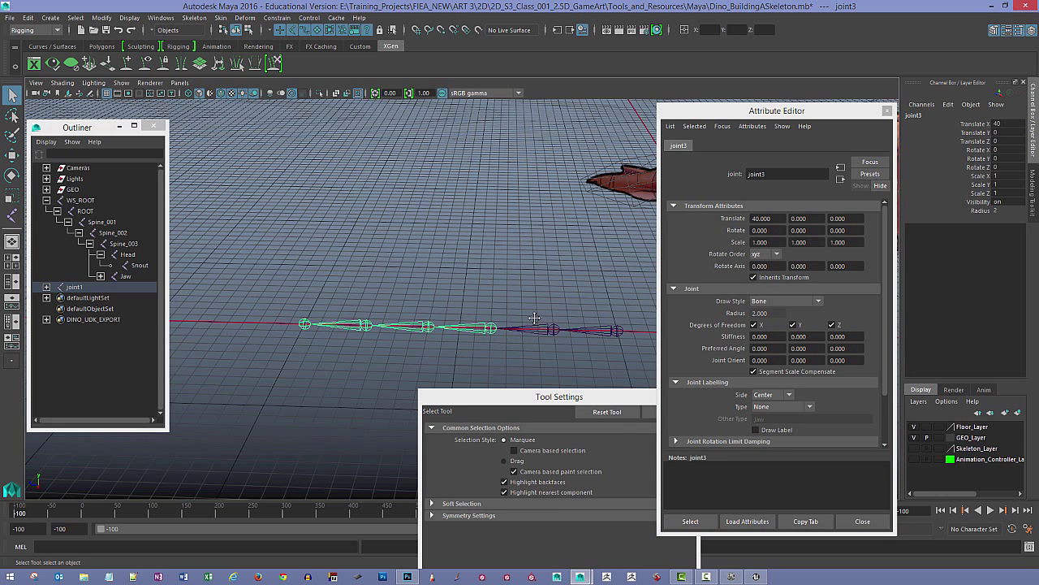
middle_click_drag(586, 326, 590, 300, "alt")
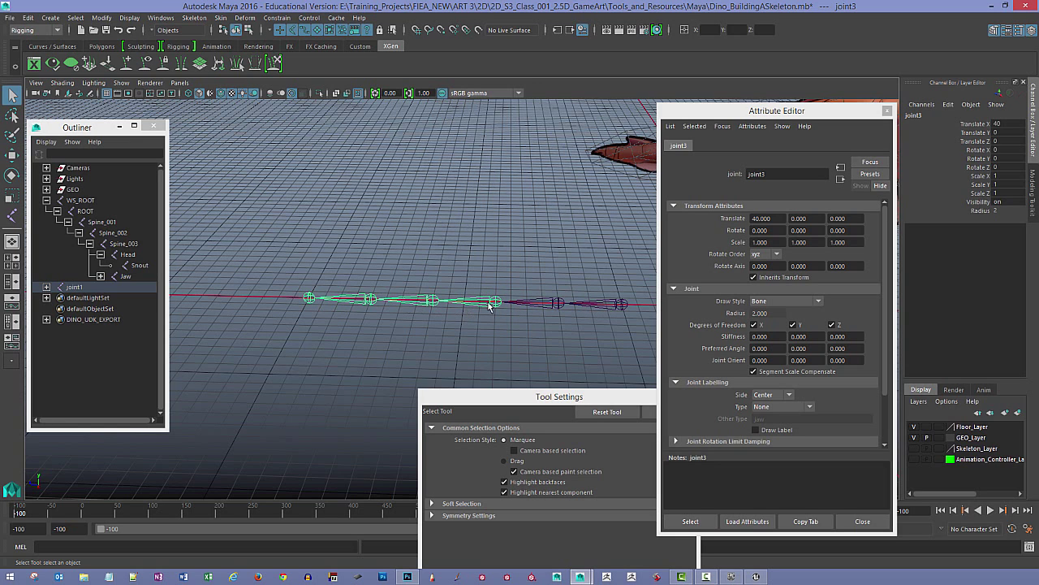
left_click(414, 304)
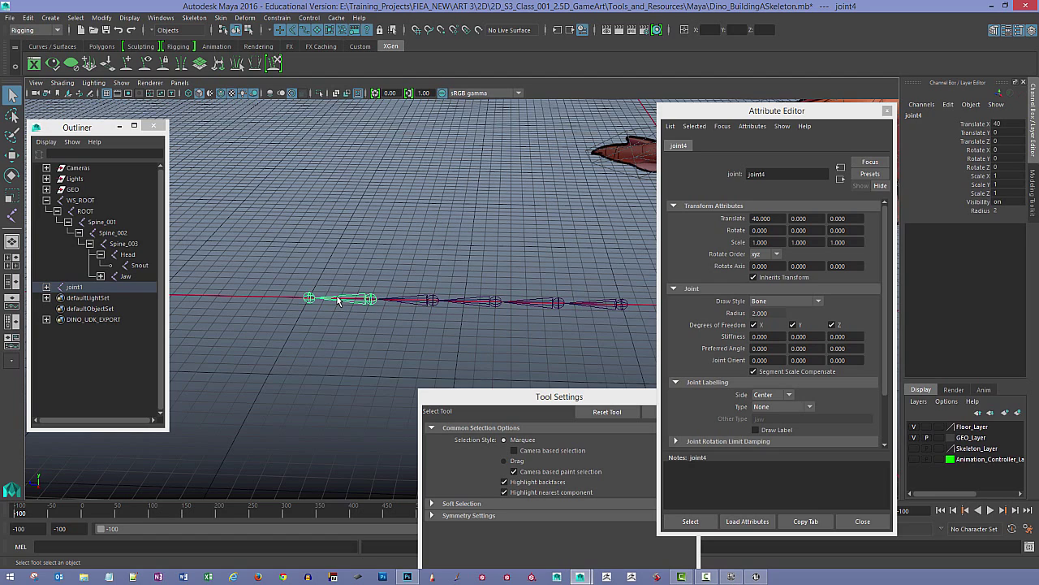
left_click(309, 298)
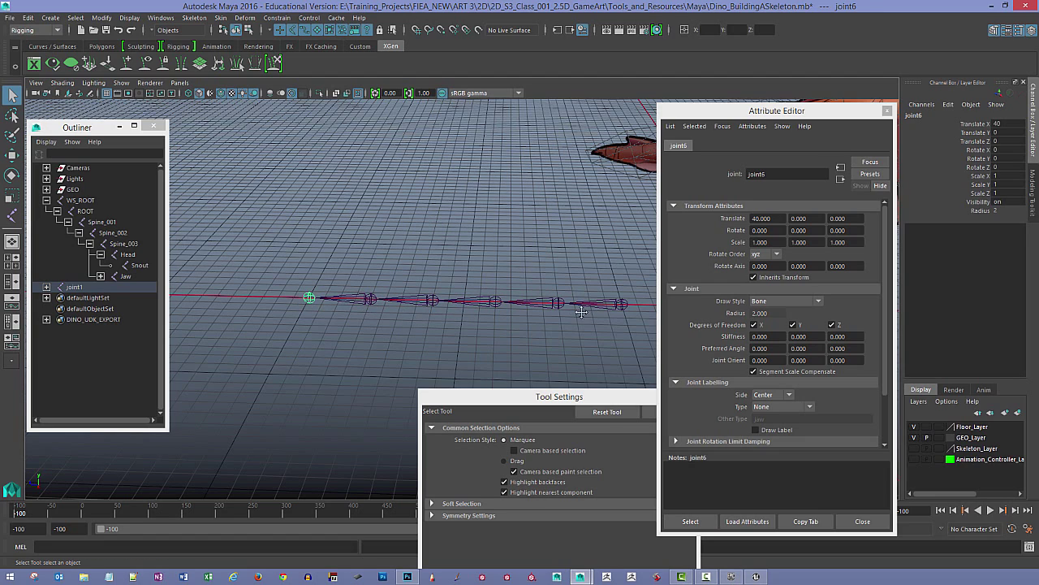
middle_click_drag(582, 312, 533, 280, "alt")
right_click_drag(533, 280, 577, 284, "alt")
left_click(582, 267)
middle_click_drag(577, 271, 534, 274, "alt")
right_click_drag(534, 274, 534, 279, "alt")
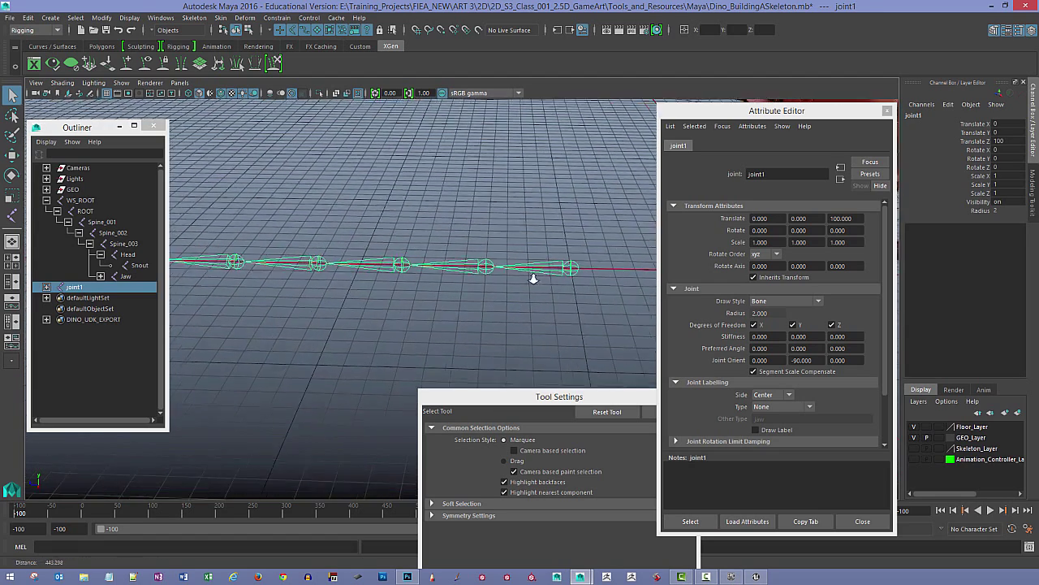
Step: Try sliding joint2 along its X axis toward the root joint, to a Translate X of about 14
middle_click_drag(533, 278, 487, 267, "alt")
left_click(489, 267)
key("w")
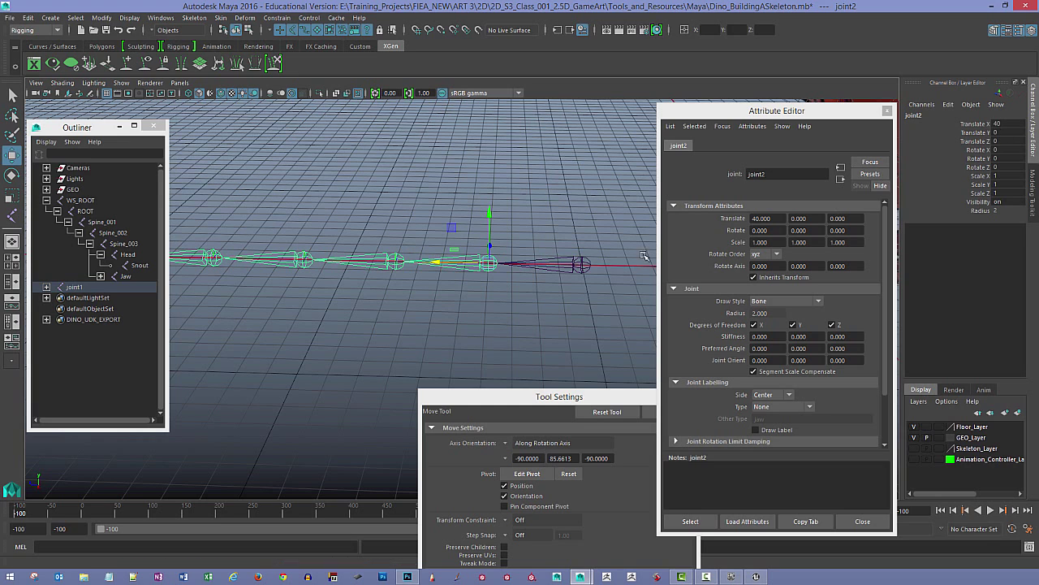
left_click_drag(460, 265, 569, 265)
key("ctrl+z")
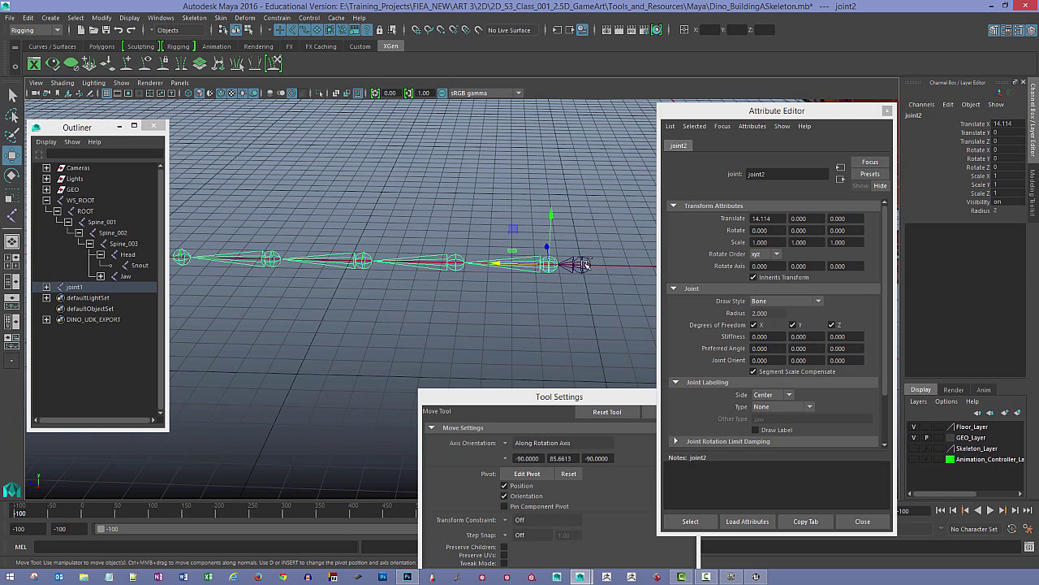
key("ctrl+z")
Step: Try raising joint2 to a Translate Y of about 35, undo the moves, and clear the selection
left_click_drag(500, 228, 512, 160)
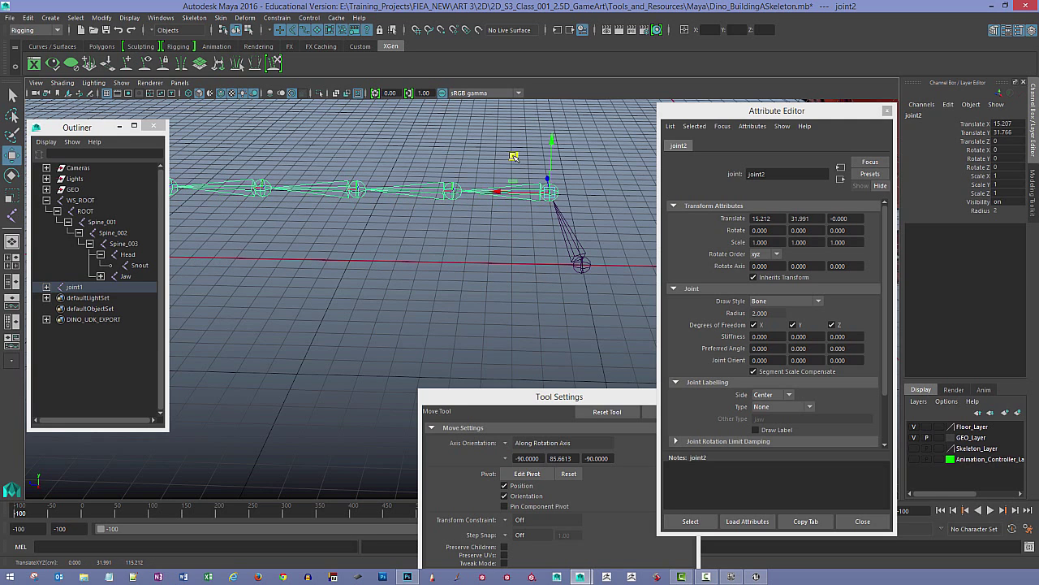
key("ctrl+z")
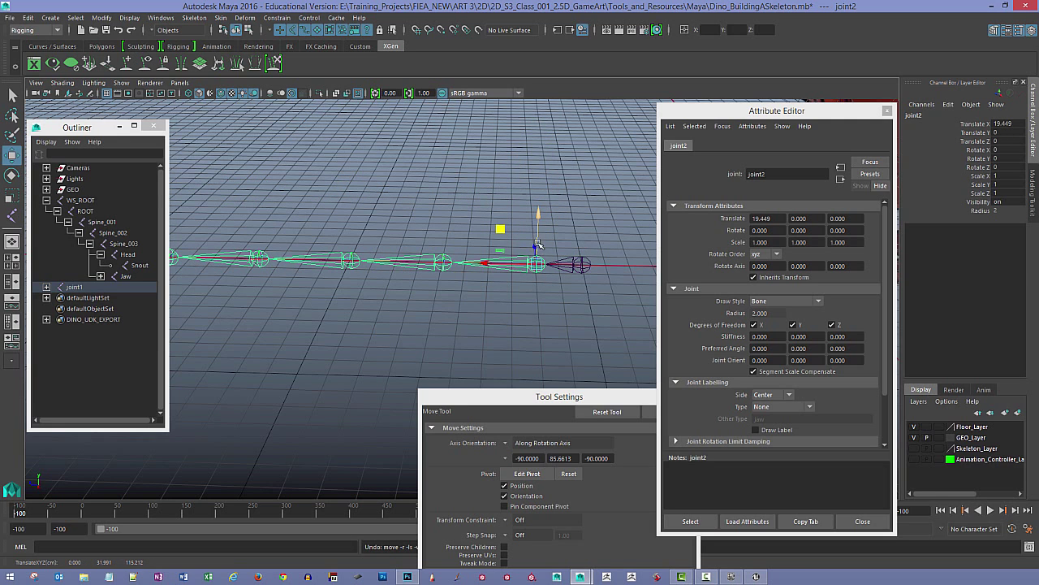
left_click_drag(539, 245, 551, 156)
left_click_drag(503, 185, 546, 206)
key("ctrl+z")
key("ctrl+z")
key("ctrl+z")
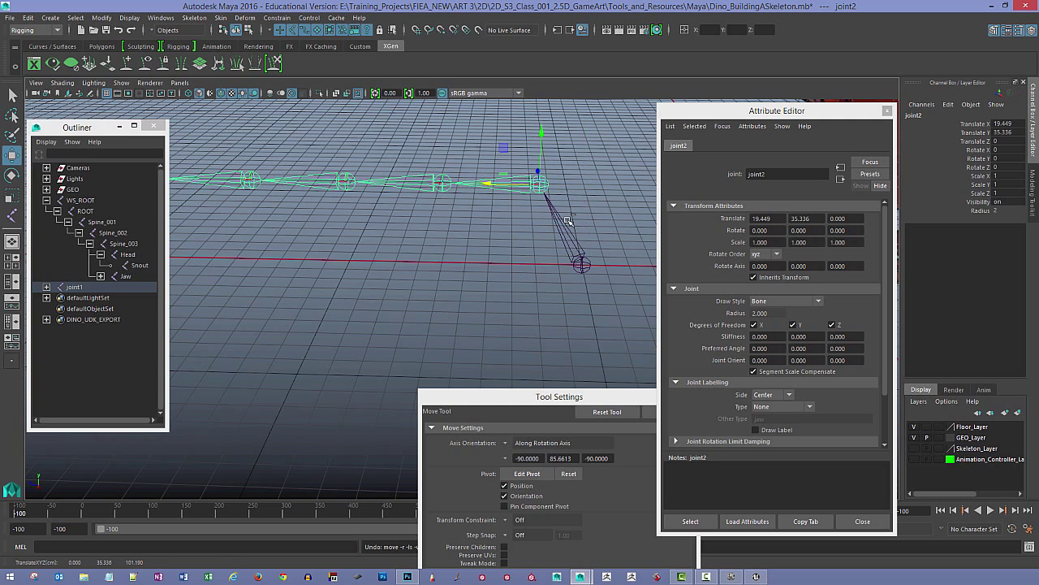
left_click(524, 291)
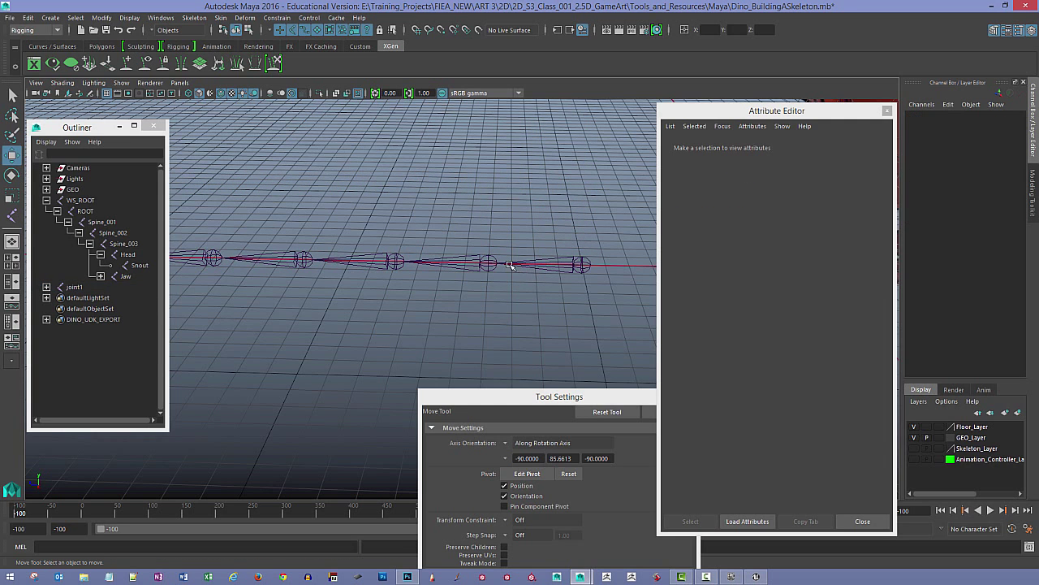
Step: Review the Joint Tool's joint, orientation and bone radius settings, and close the tool settings window
left_click(483, 266)
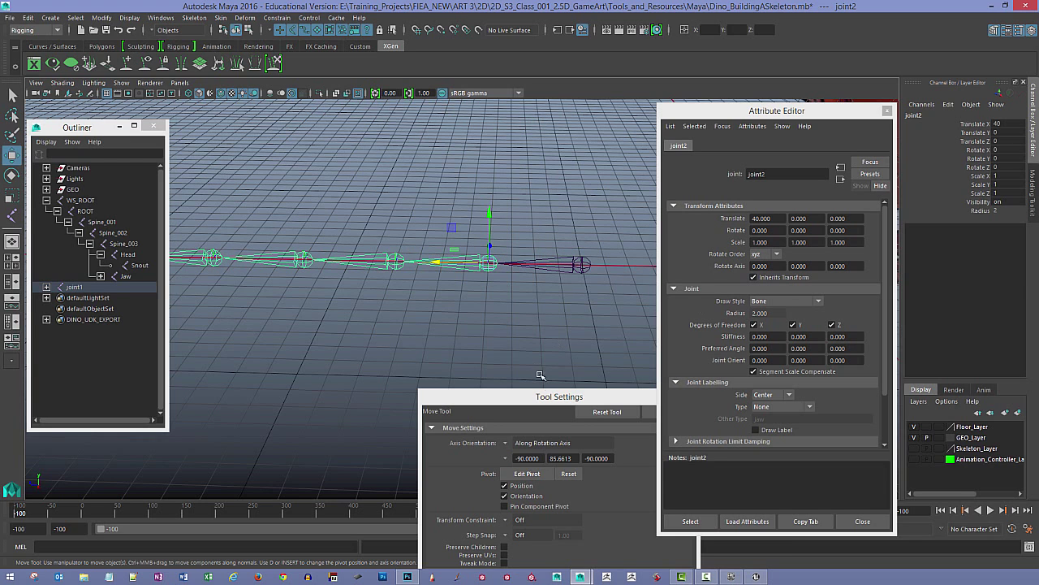
left_click_drag(551, 391, 573, 285)
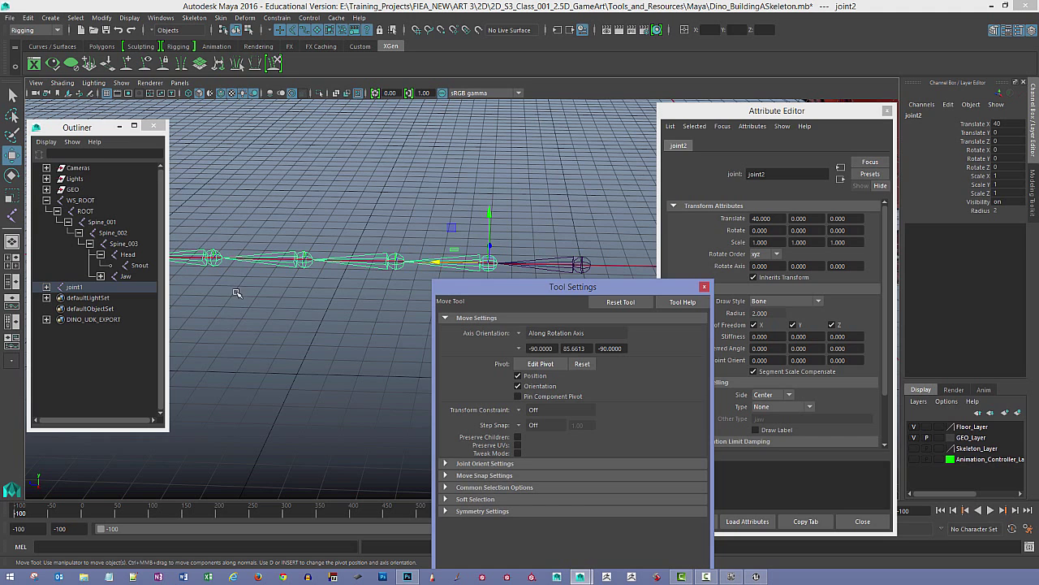
left_click(12, 214)
left_click_drag(557, 289, 628, 186)
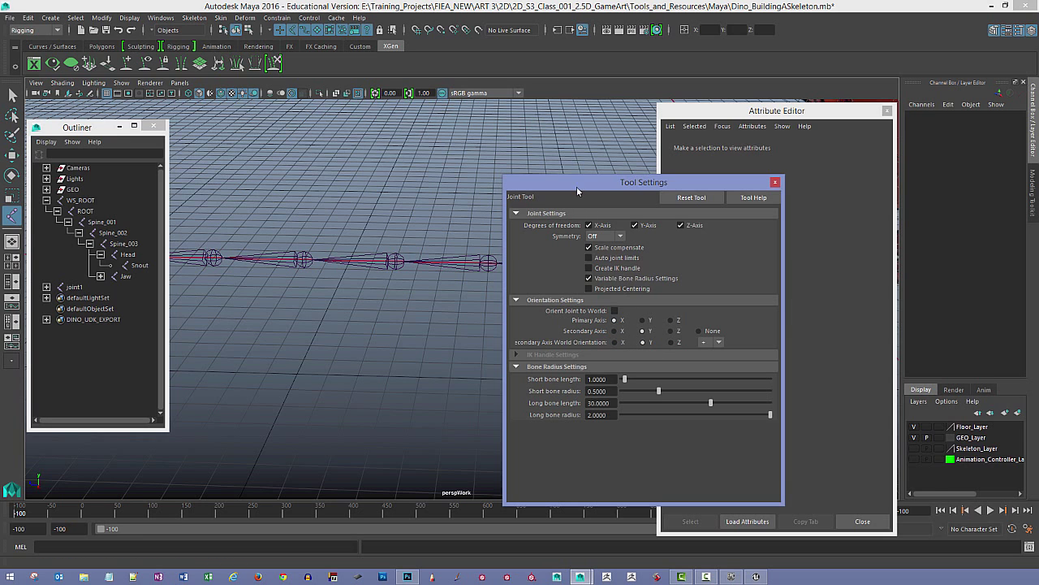
left_click_drag(577, 186, 704, 204)
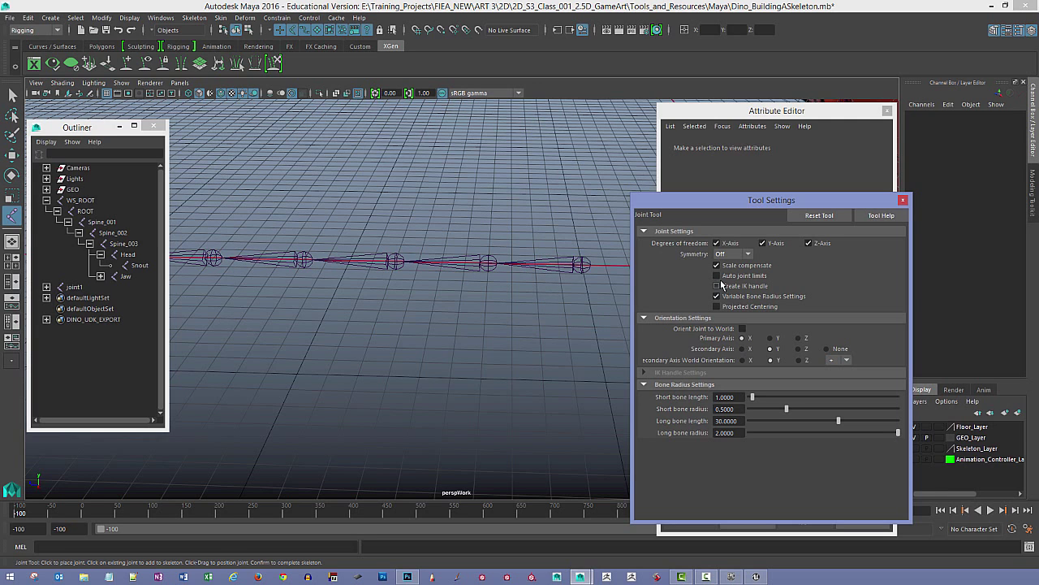
left_click(903, 199)
Step: Rotate joint2, joint3 and joint4 around their X axes by about -30, -29 and -29 degrees respectively
left_click(11, 176)
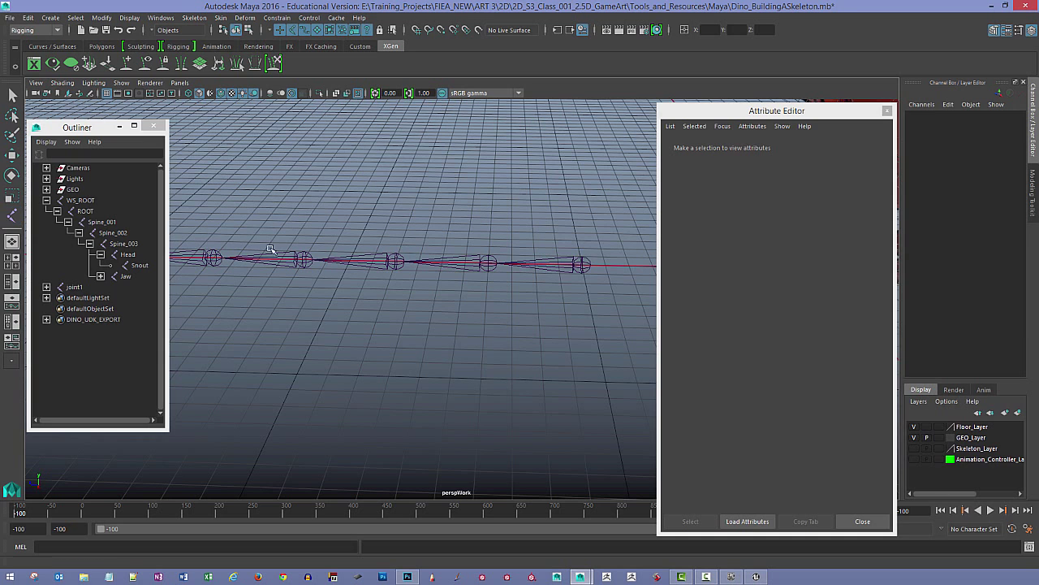
left_click(462, 264)
left_click_drag(489, 226, 490, 247)
left_click(368, 262)
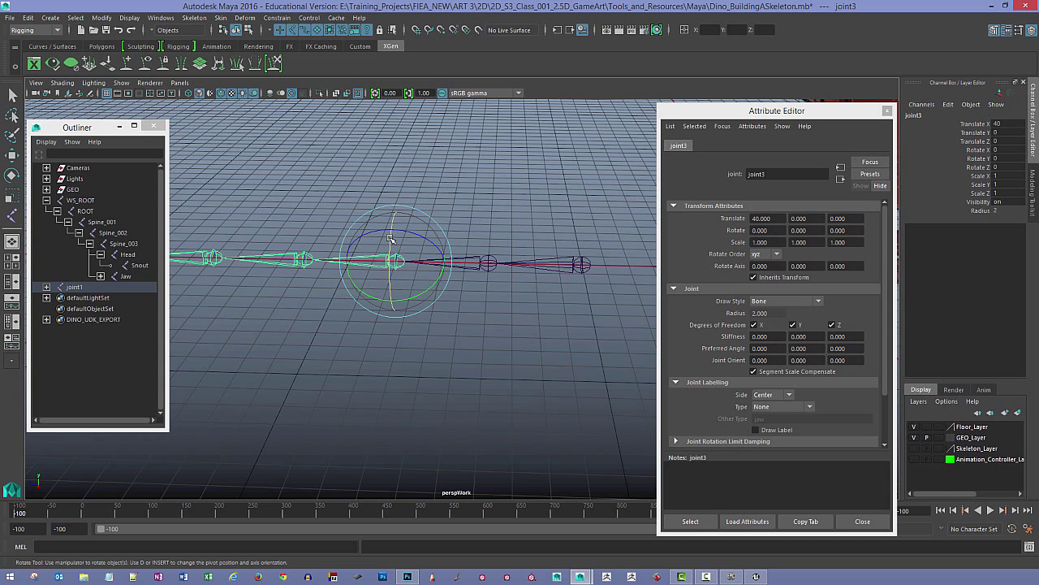
left_click_drag(393, 238, 388, 264)
left_click(302, 260)
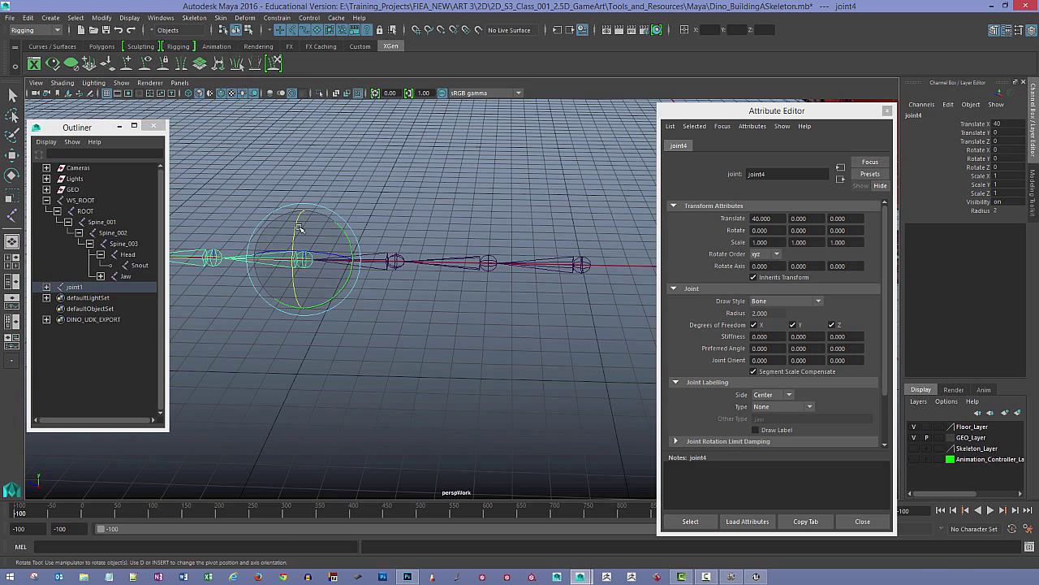
left_click_drag(301, 221, 297, 250)
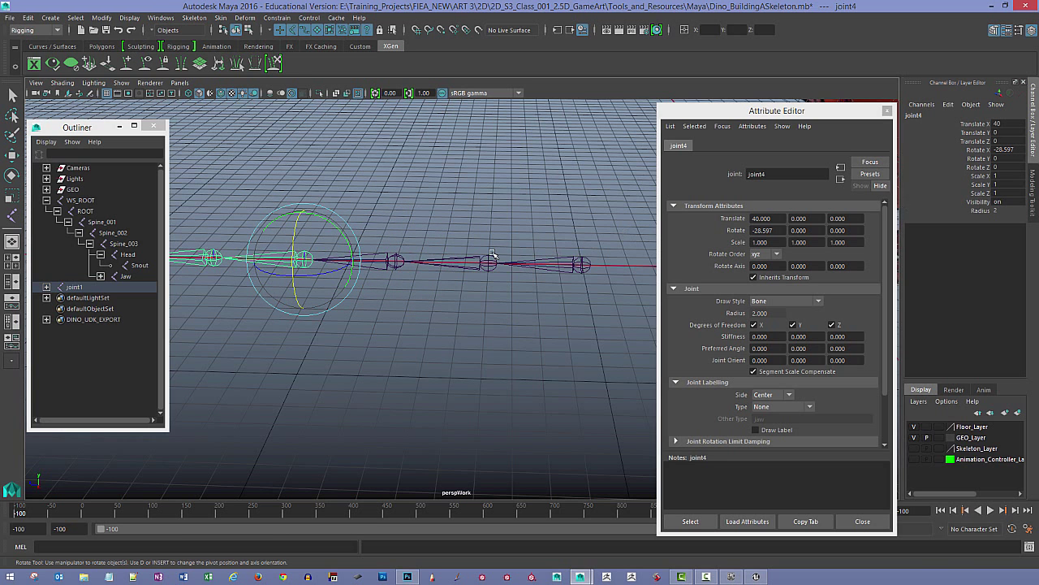
Step: Check the root joint's Rotate X value and set joint2's Rotate X to 0
left_click_drag(457, 228, 325, 230, "alt")
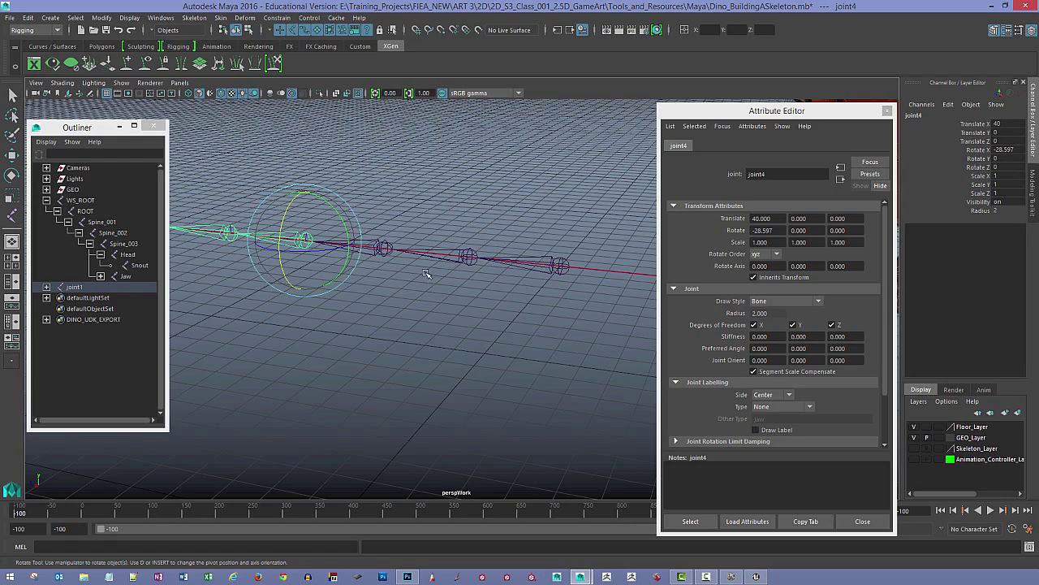
left_click_drag(432, 281, 463, 302, "alt")
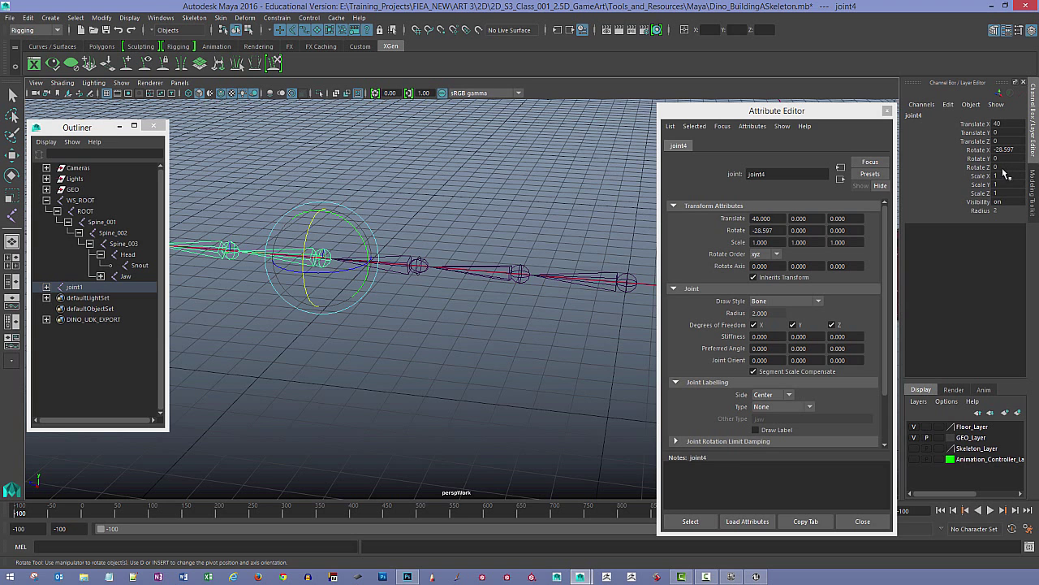
left_click_drag(395, 324, 493, 276, "alt")
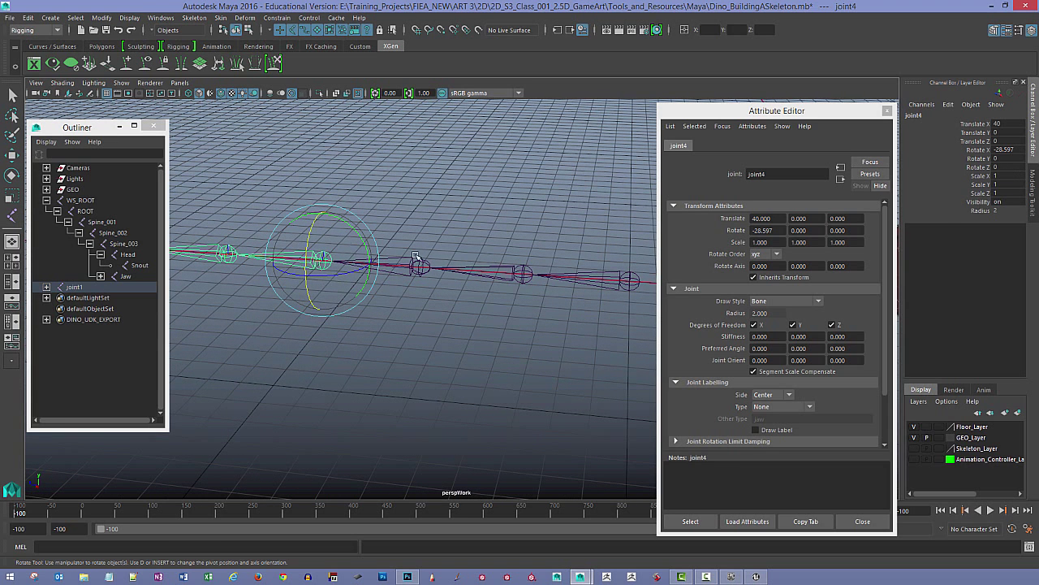
left_click(448, 199)
left_click_drag(210, 193, 531, 354)
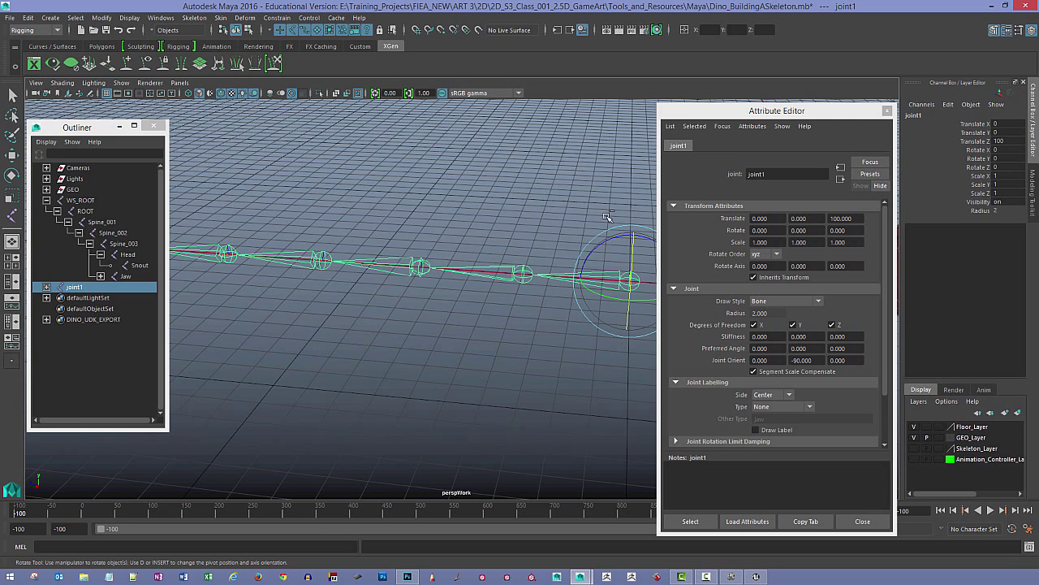
left_click(1006, 151)
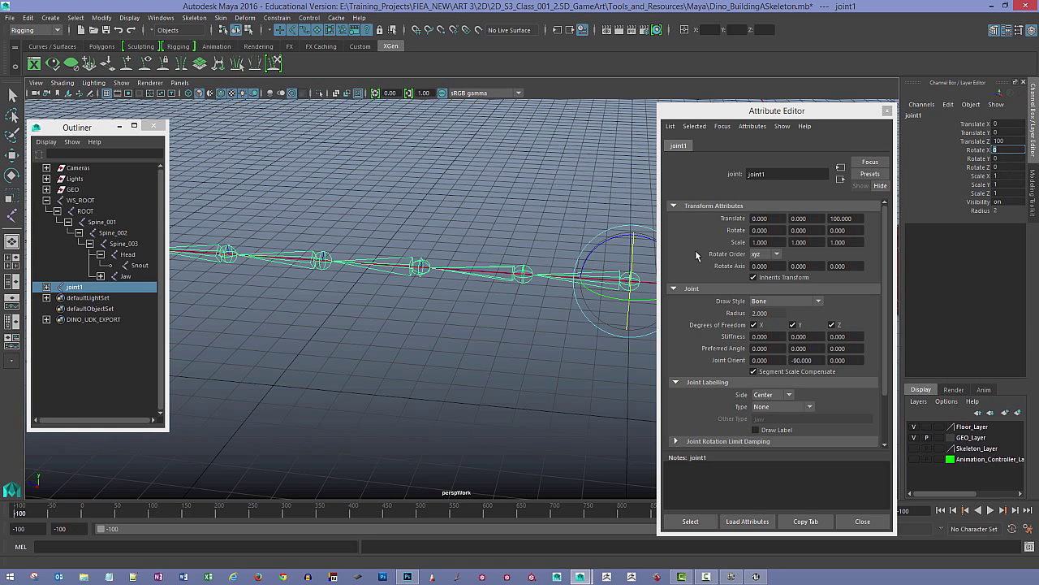
left_click(527, 324)
left_click(516, 276)
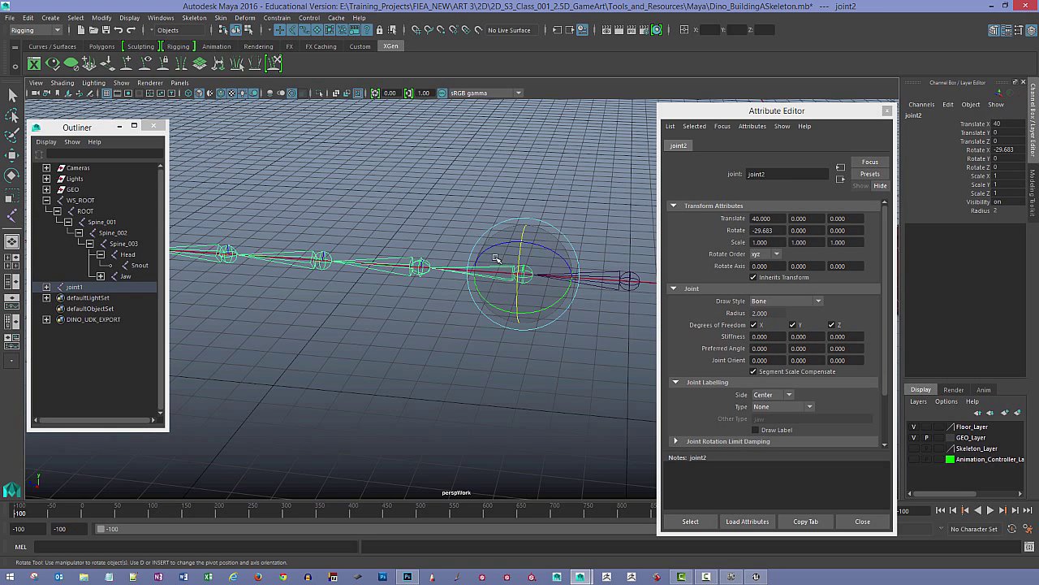
double_click(1007, 151)
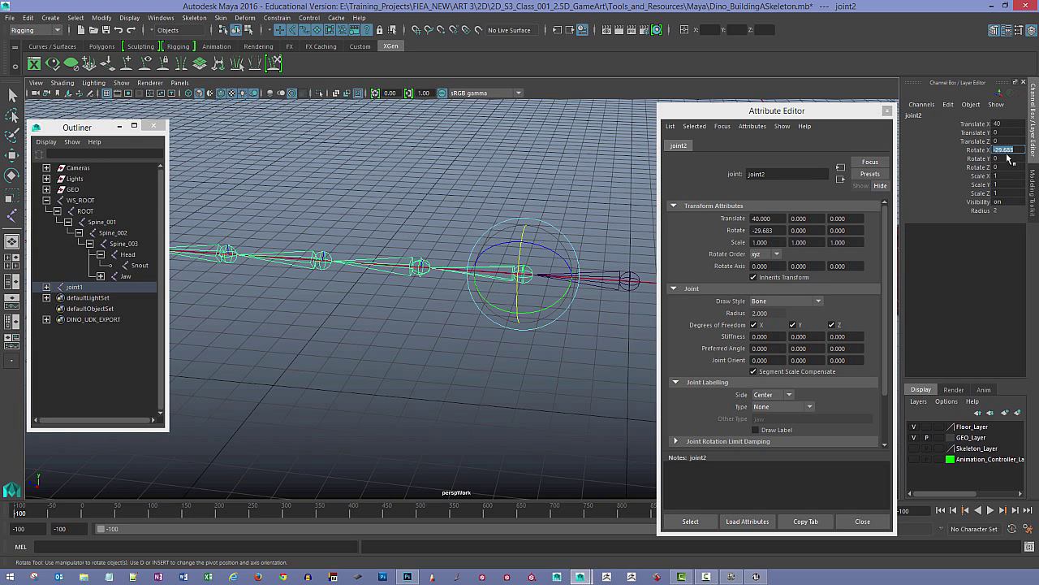
type("0")
key("Return")
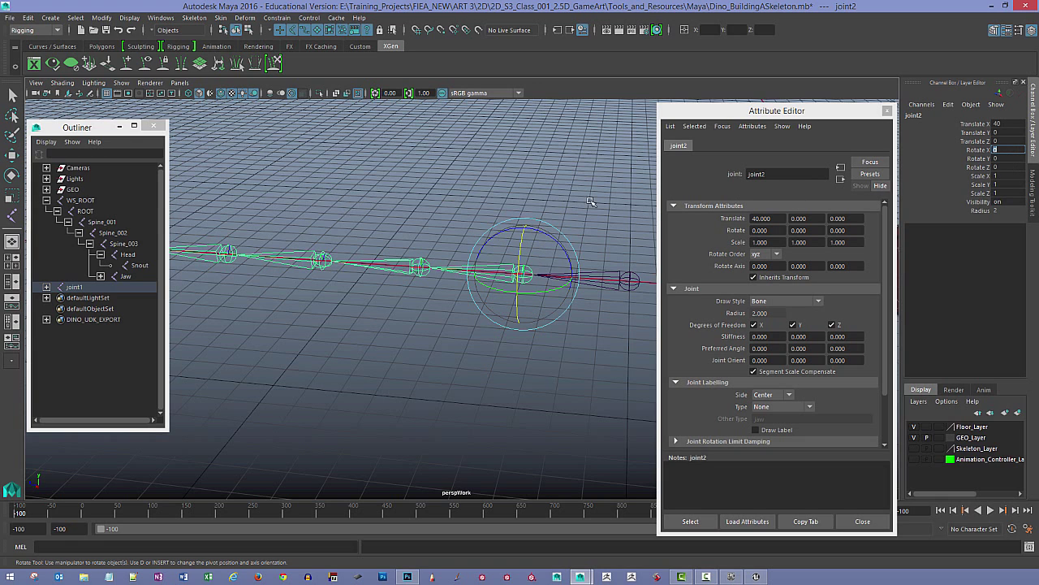
Step: Set joint3's Rotate X to 0
left_click(391, 267)
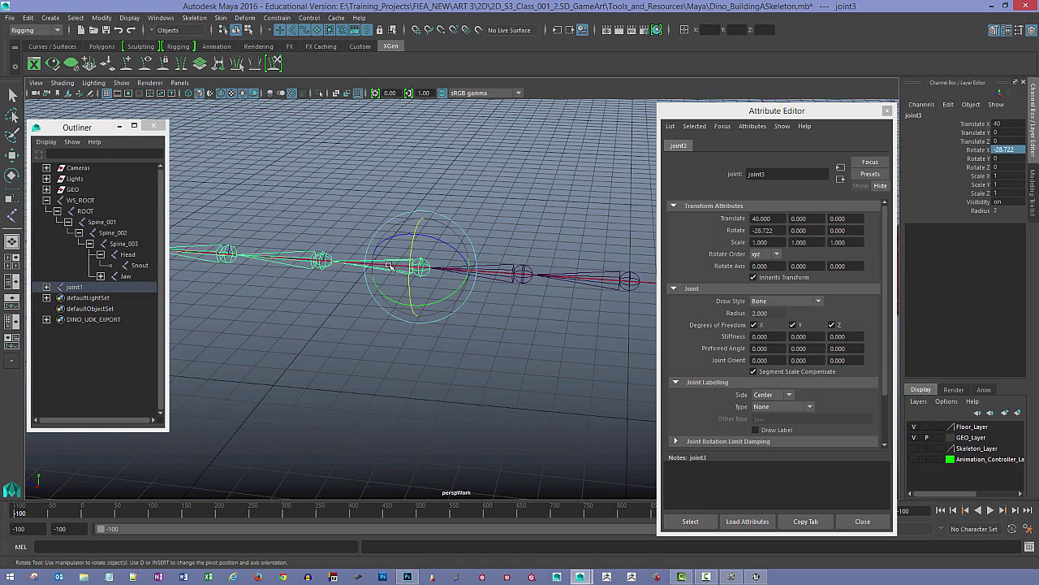
double_click(1015, 151)
type("0")
key("Return")
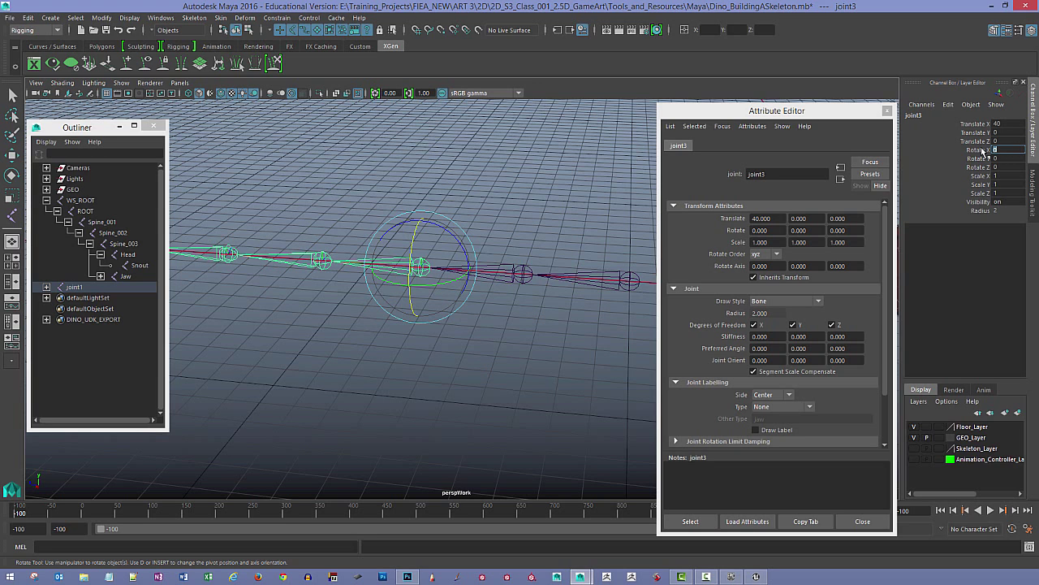
Step: Set joint4's Rotate X to 0
left_click(312, 258)
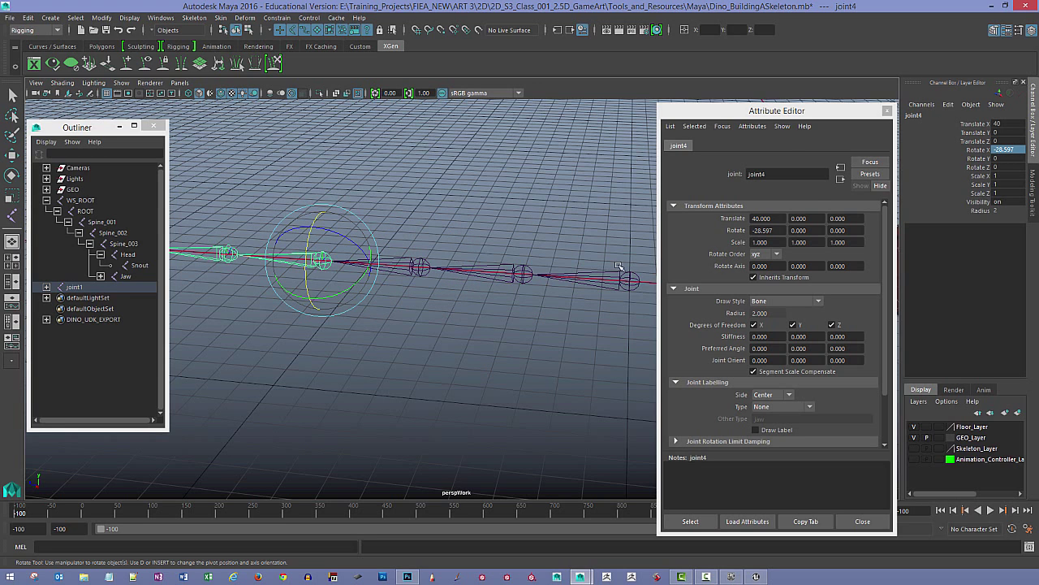
double_click(994, 150)
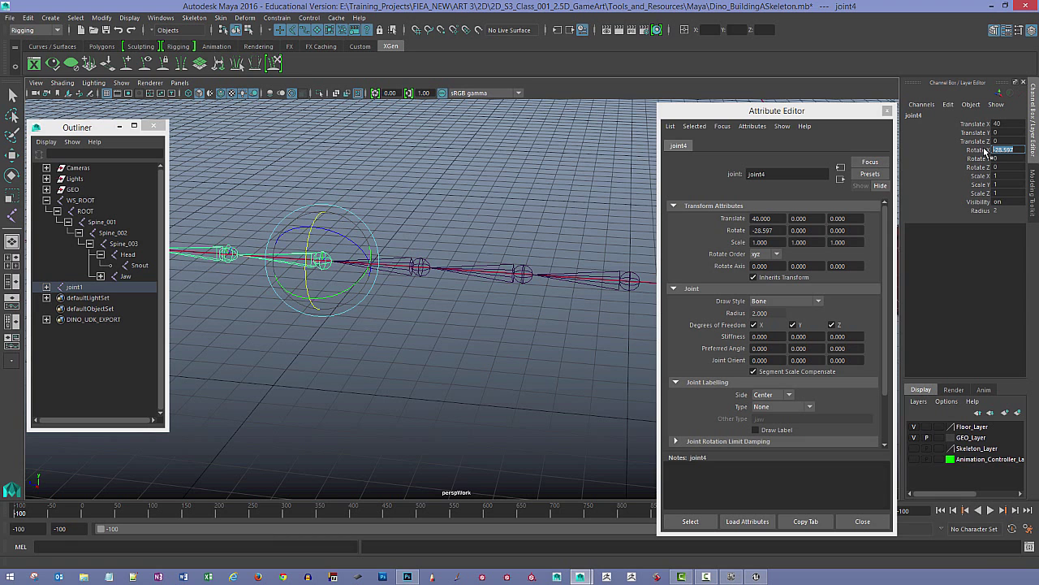
type("0")
key("Return")
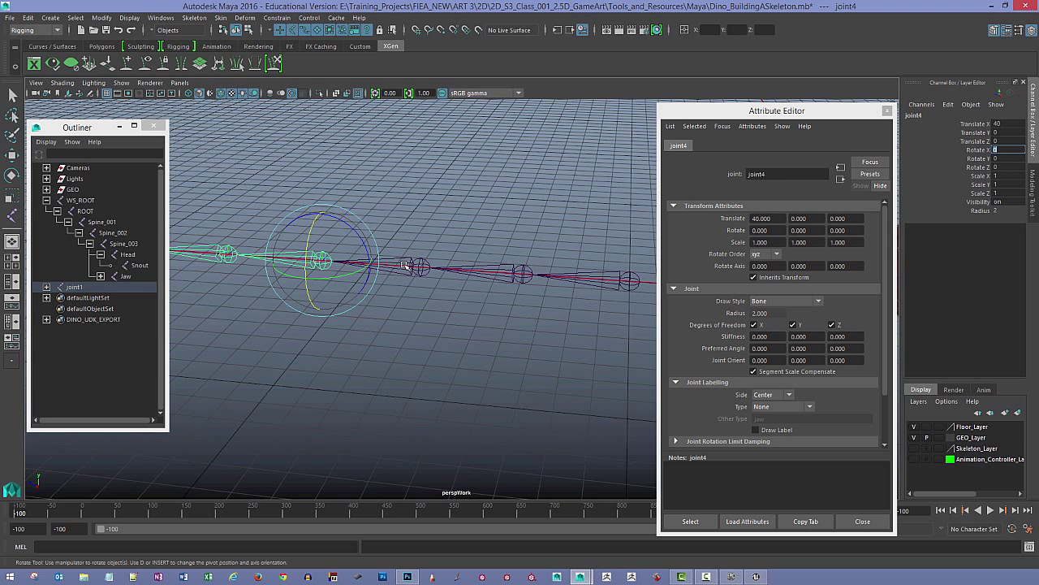
Step: Check the rotation values of joint5 and joint6 at the end of the practice chain
left_click(213, 252)
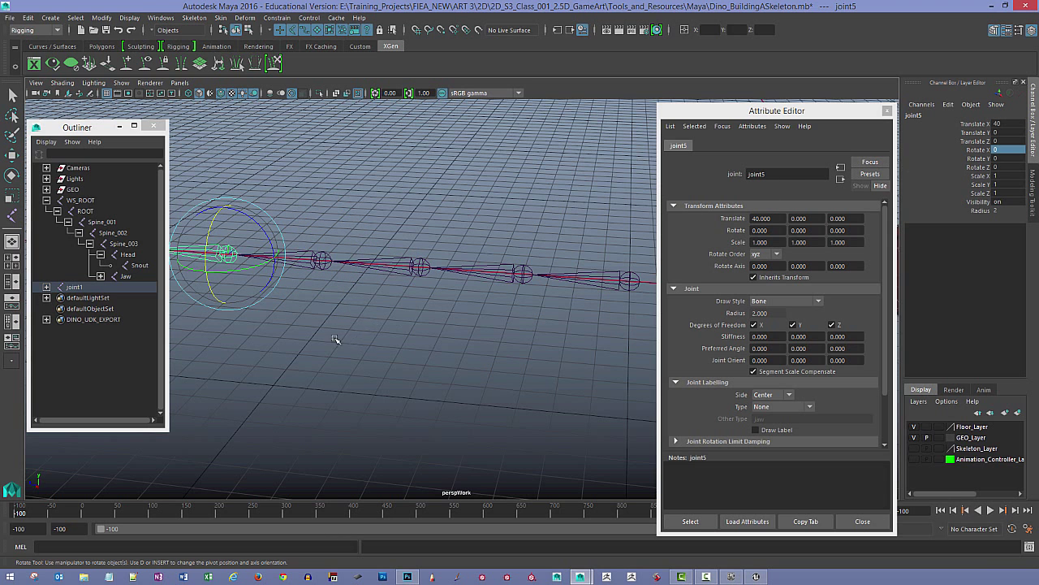
scroll(303, 336, "down", 2)
middle_click_drag(303, 335, 331, 347, "alt")
left_click_drag(331, 347, 464, 360, "alt")
left_click(298, 288)
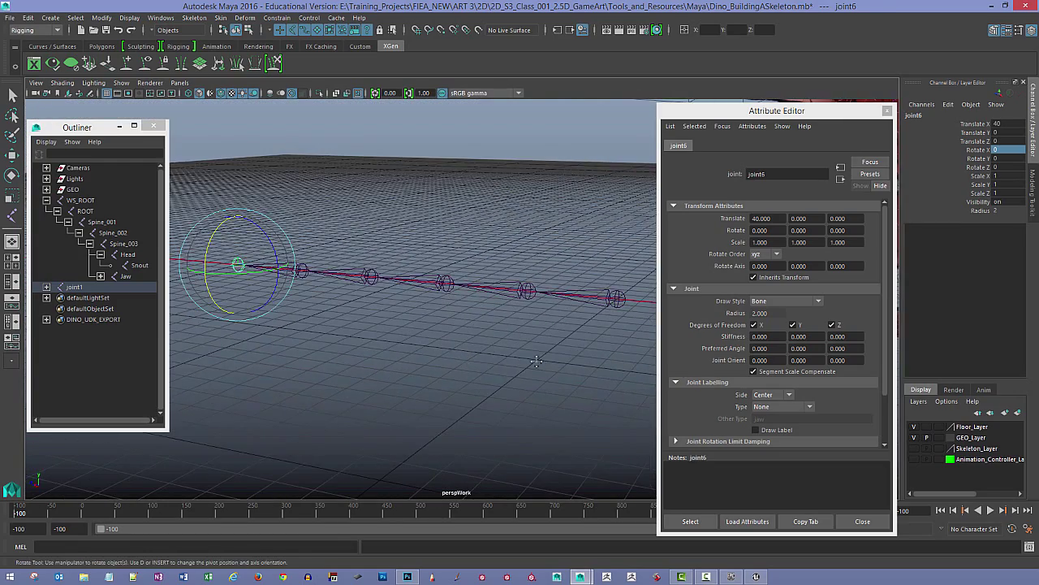
mouse_move(531, 359)
left_mouse_down("alt")
mouse_move(485, 372)
mouse_move(523, 371)
left_mouse_up("alt")
right_click_drag(573, 363, 552, 357, "alt")
middle_click_drag(552, 358, 466, 378, "alt")
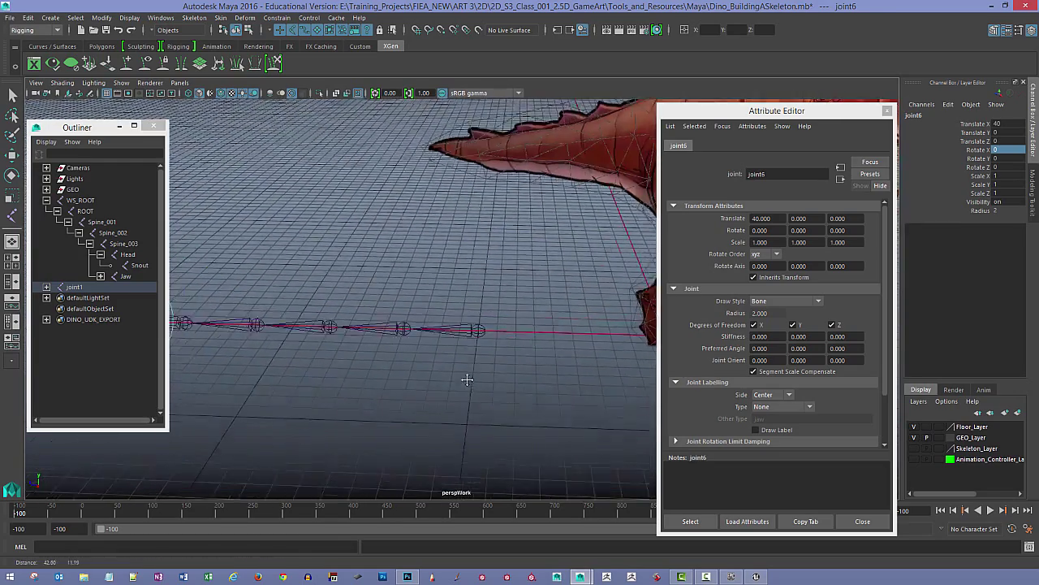
right_click_drag(529, 370, 498, 366, "alt")
left_click_drag(499, 366, 539, 366, "alt")
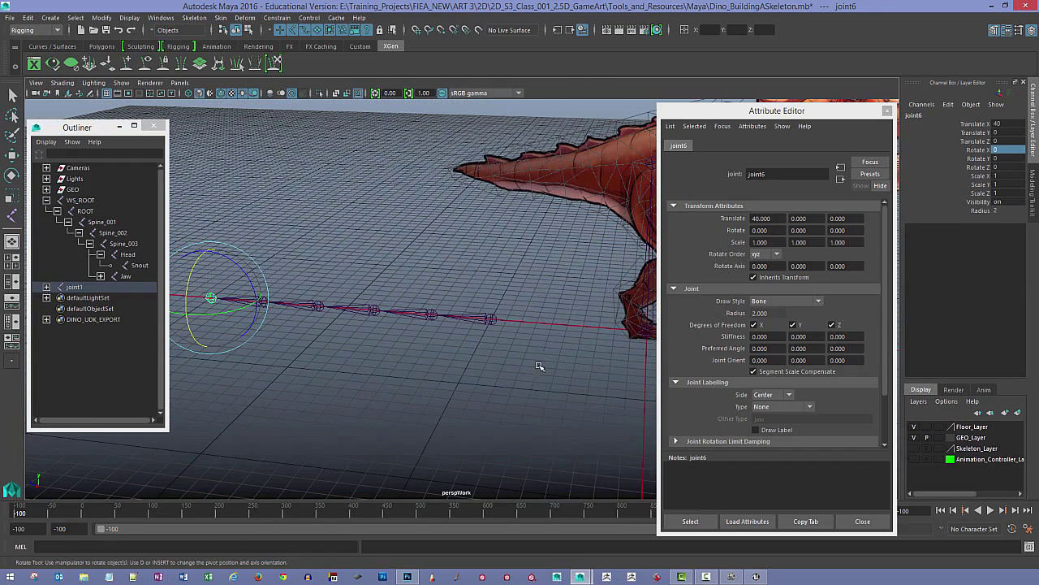
Step: Select joint1 and set the Move tool's axis orientation to World
left_click_drag(762, 116, 767, 155)
left_click_drag(551, 338, 454, 318, "alt")
left_click(416, 322)
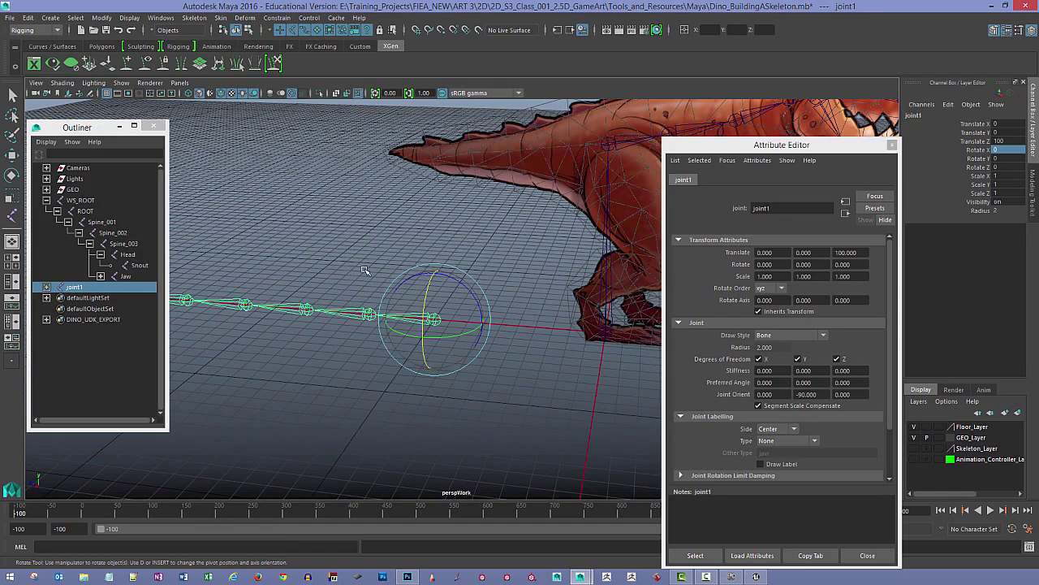
key("w")
left_click_drag(484, 247, 498, 328, "alt")
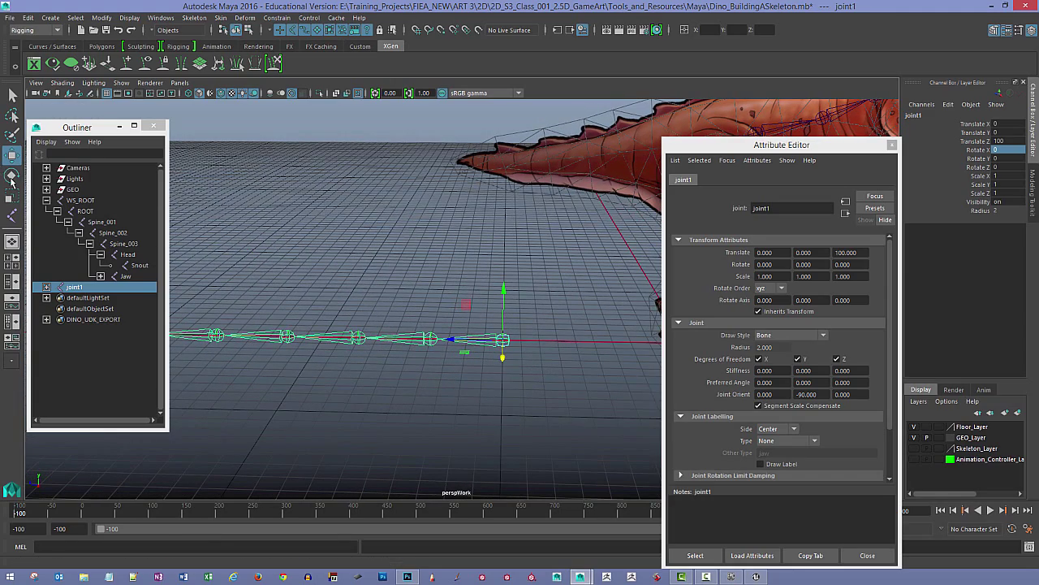
double_click(12, 154)
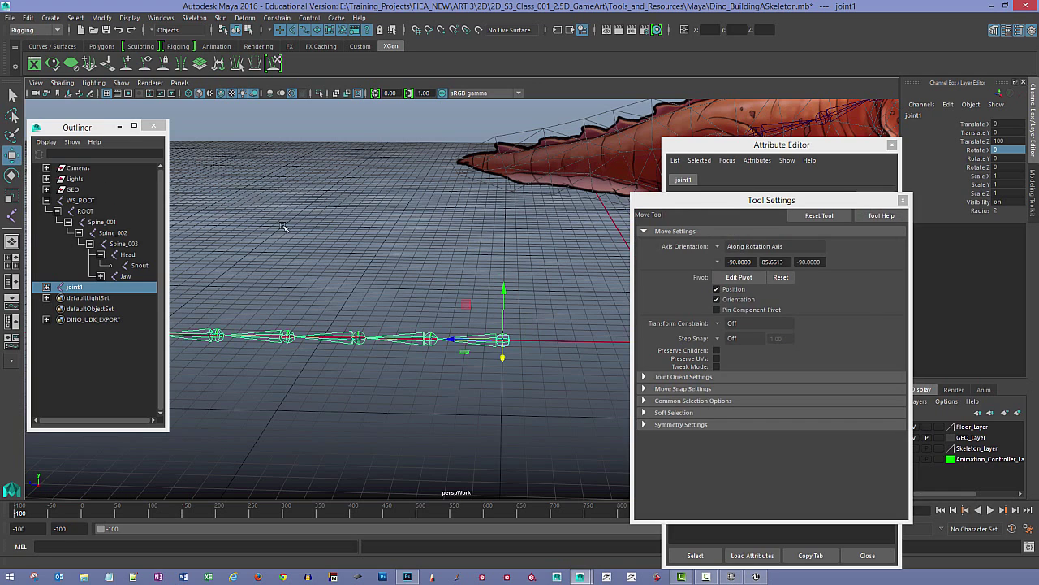
left_click(720, 247)
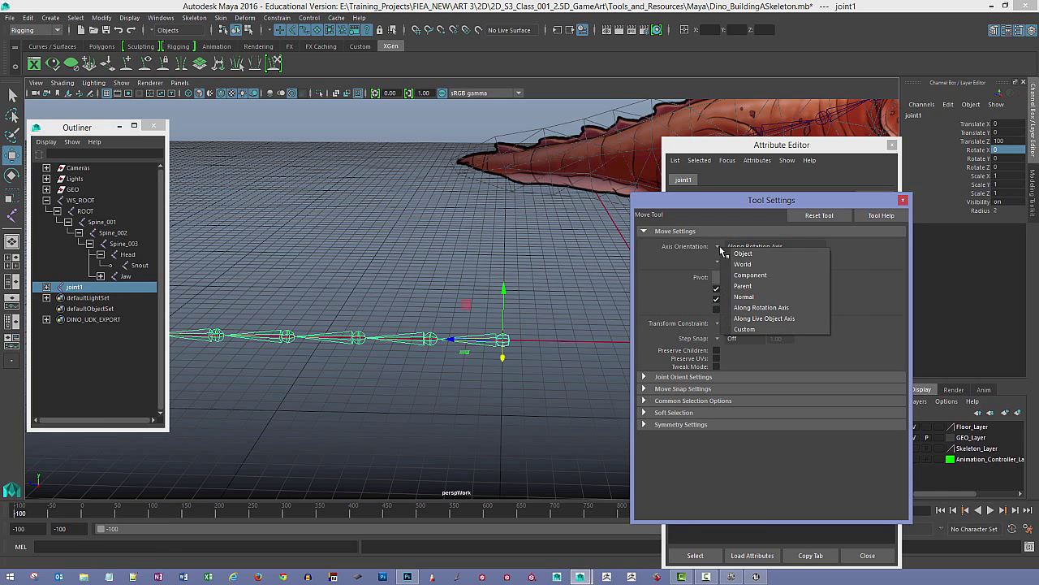
left_click(742, 264)
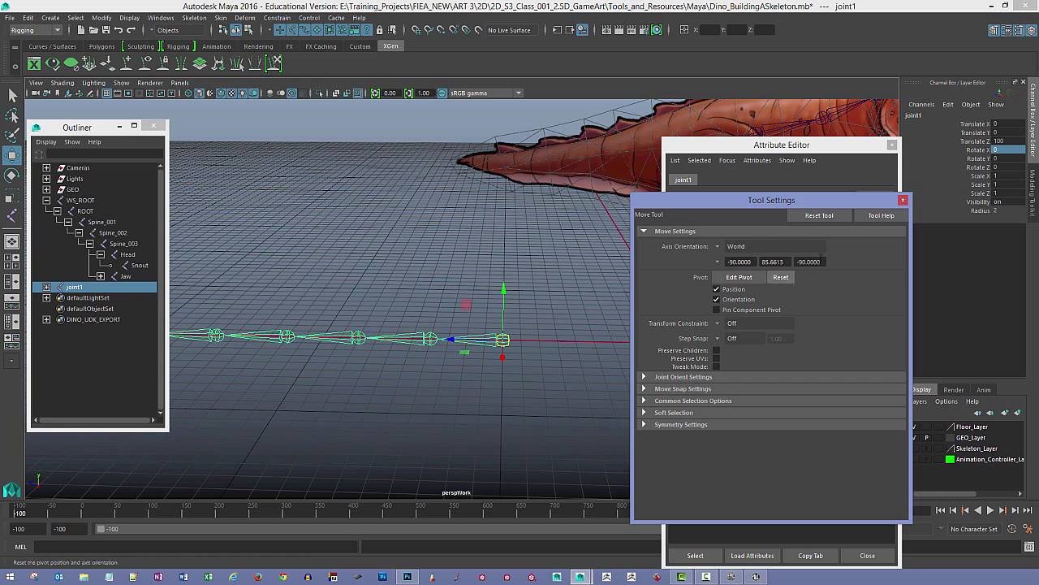
left_click(903, 201)
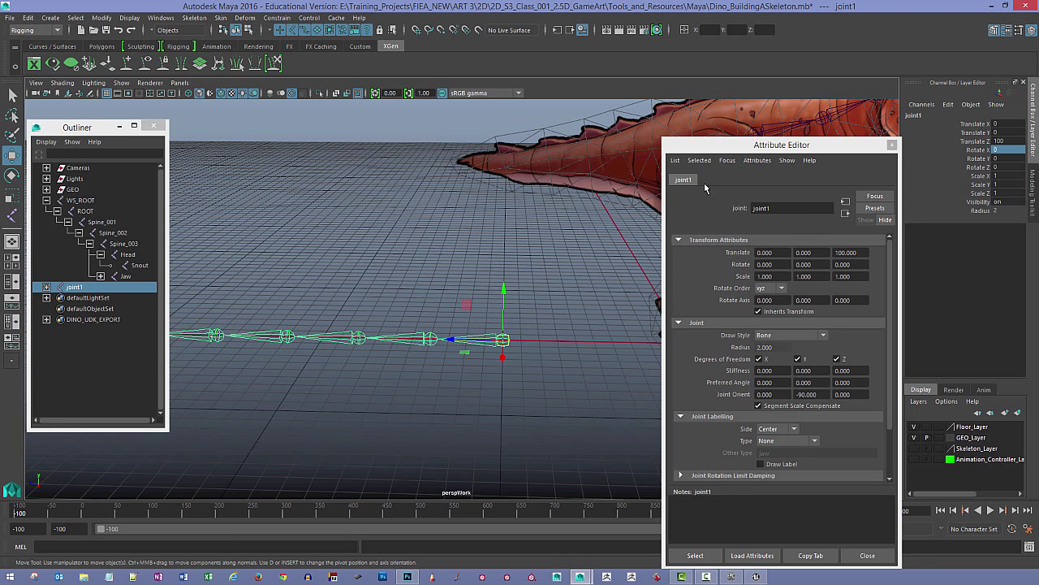
Step: Move joint1 to the base of the dinosaur's tail at about Y 103.3, Z 25.6, and rotate it so the chain tilts down along the tail
left_click_drag(717, 149, 725, 137)
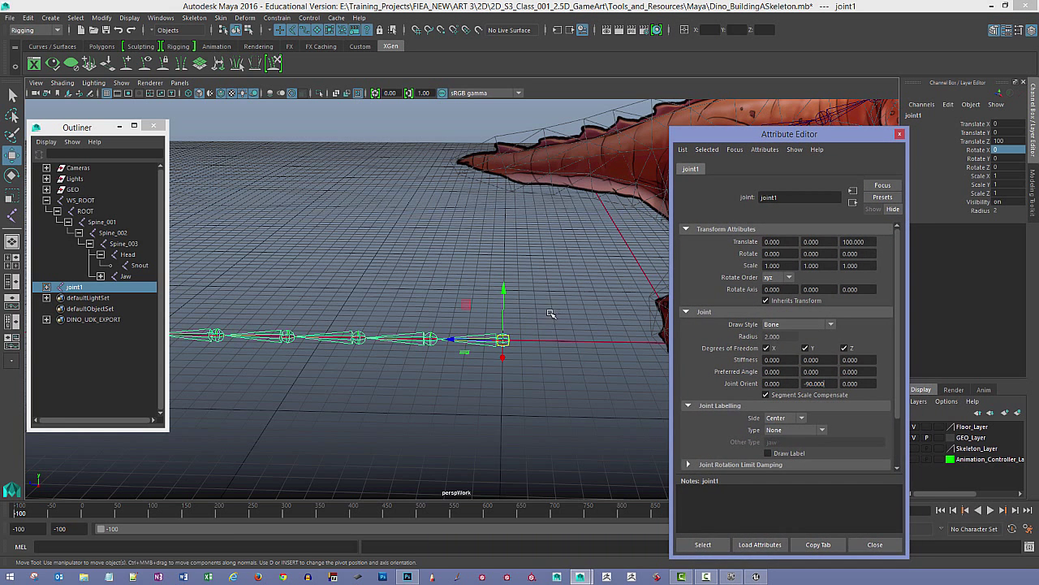
left_click_drag(492, 310, 467, 114, "alt")
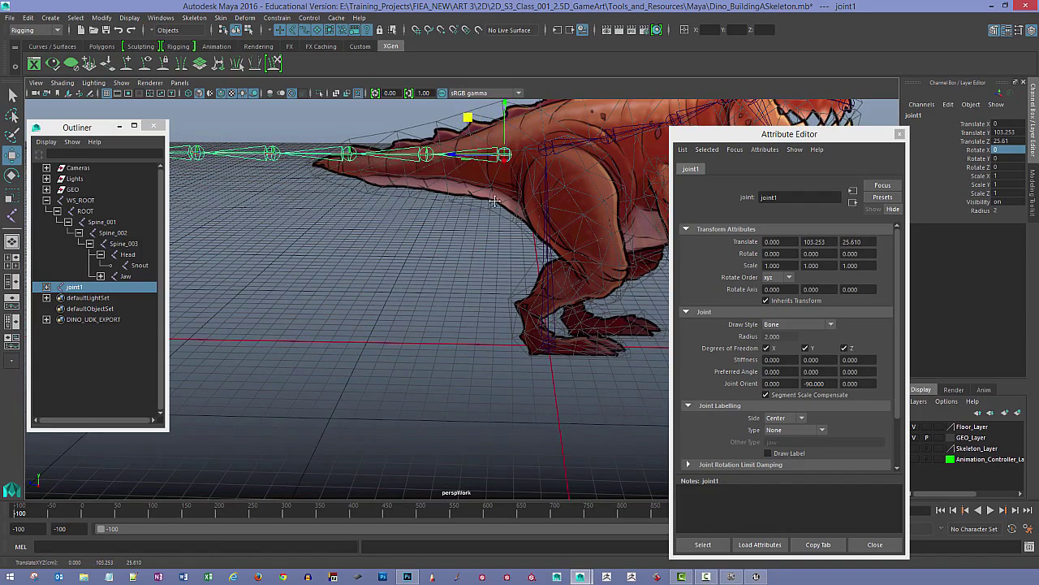
left_click_drag(494, 201, 503, 301, "alt")
key("e")
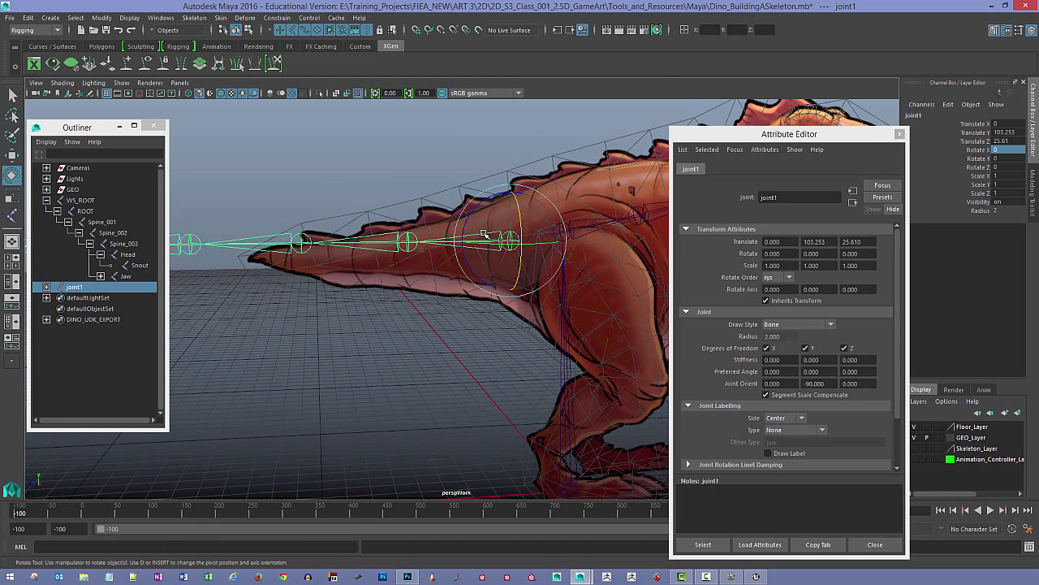
left_click_drag(483, 211, 475, 211)
Step: Select joint2 and set the Move tool's axis orientation to Along Rotation Axis
left_click(380, 257)
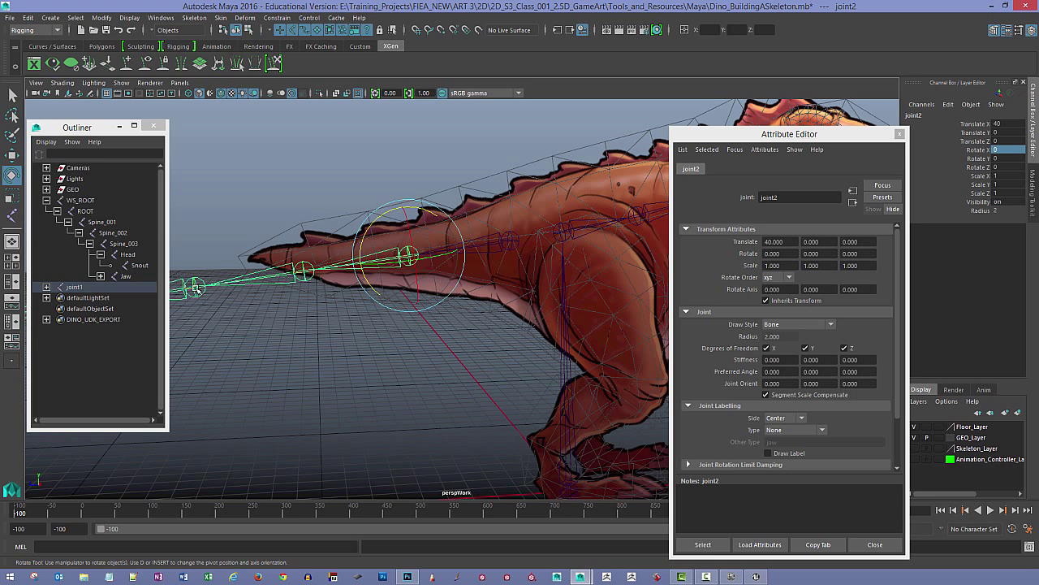
left_click(14, 156)
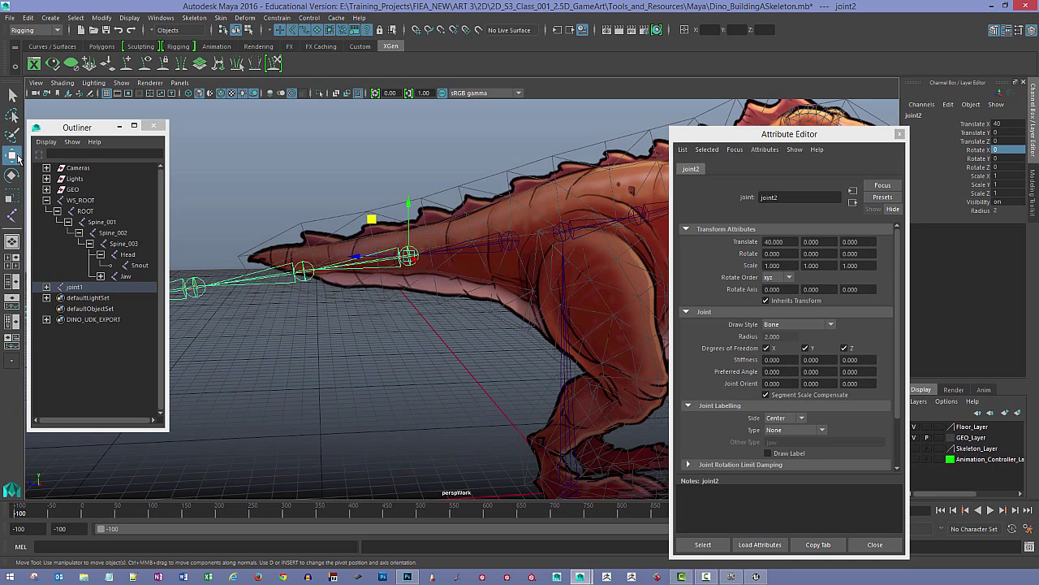
double_click(15, 155)
left_click_drag(698, 208, 726, 198)
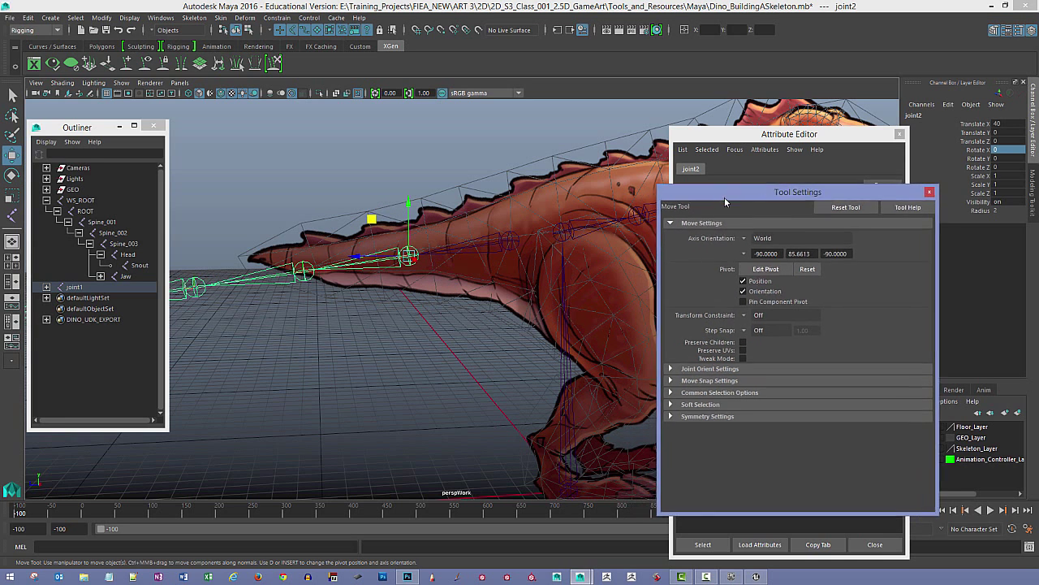
left_click(749, 239)
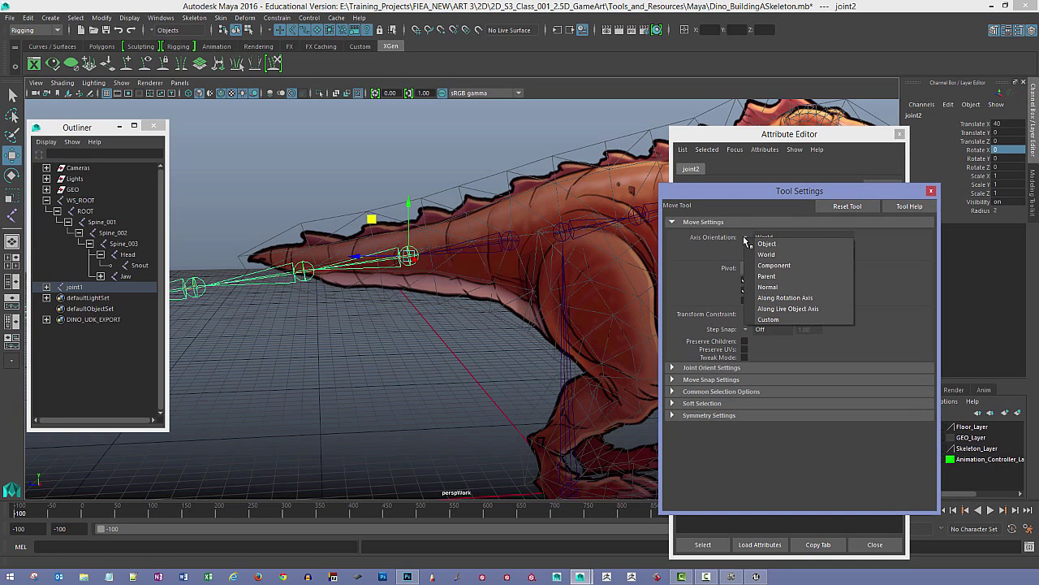
left_click(816, 300)
Step: Slide joint2 along its bone to Translate X of about 26.5 and rotate it about 3.5 degrees around Z
left_click_drag(455, 255, 379, 249, "alt")
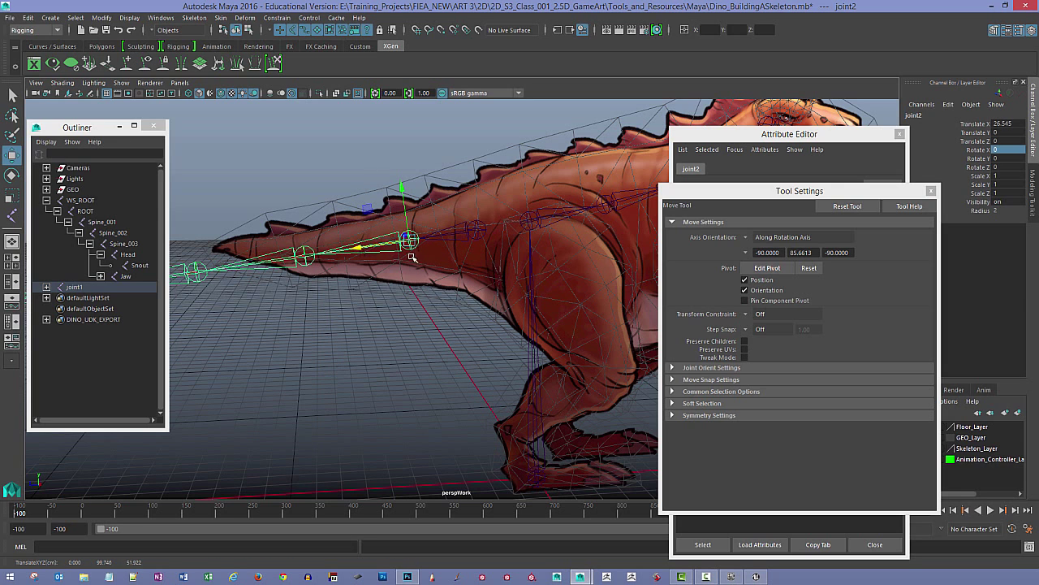
key("e")
left_click_drag(422, 195, 426, 193)
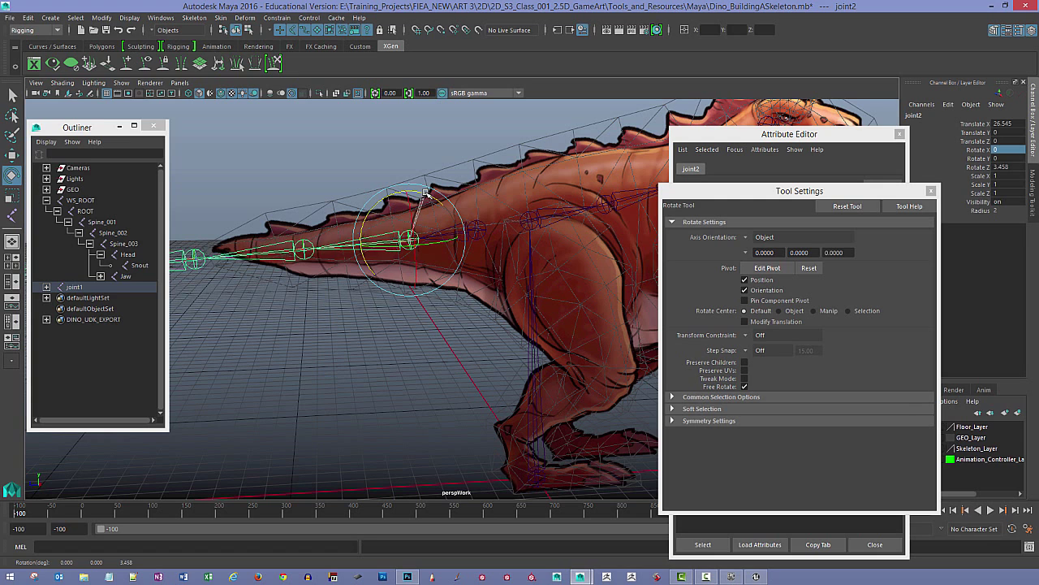
Step: Slide joint3 along its bone to Translate X of about 31.7 and rotate it about 3.9 degrees around Z
left_click(258, 260)
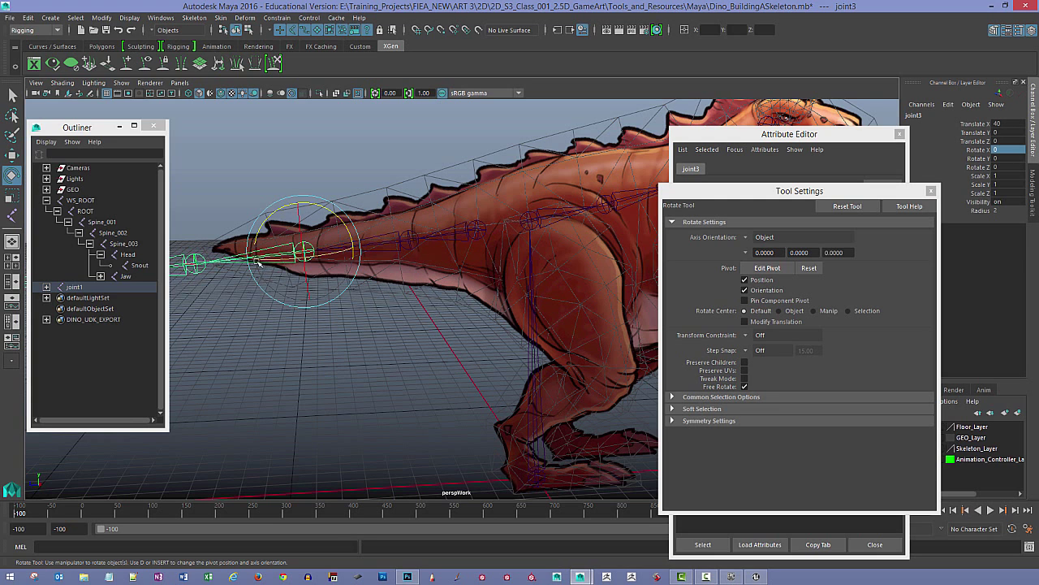
key("w")
left_click_drag(254, 257, 277, 257)
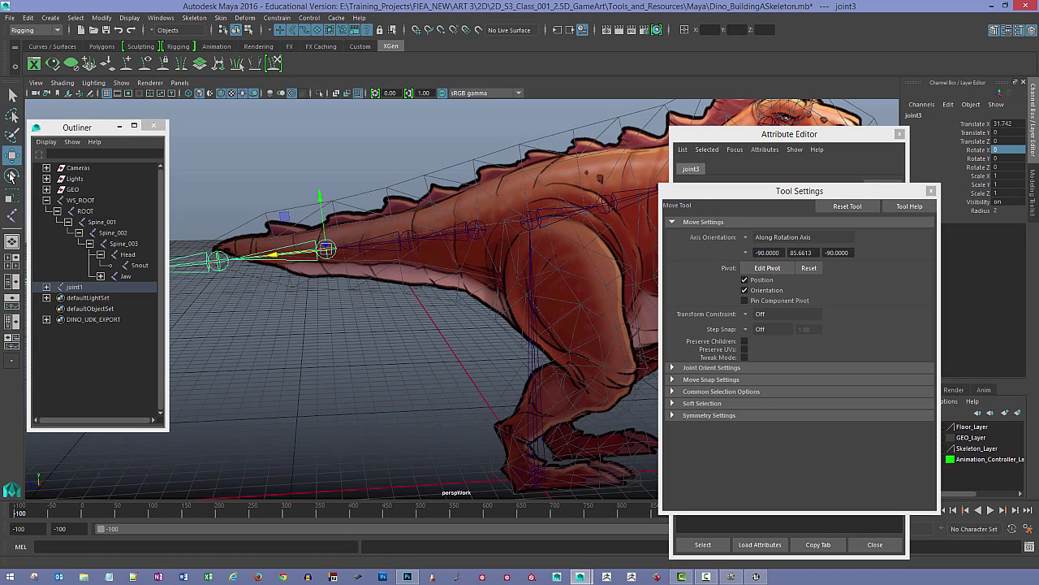
left_click(12, 175)
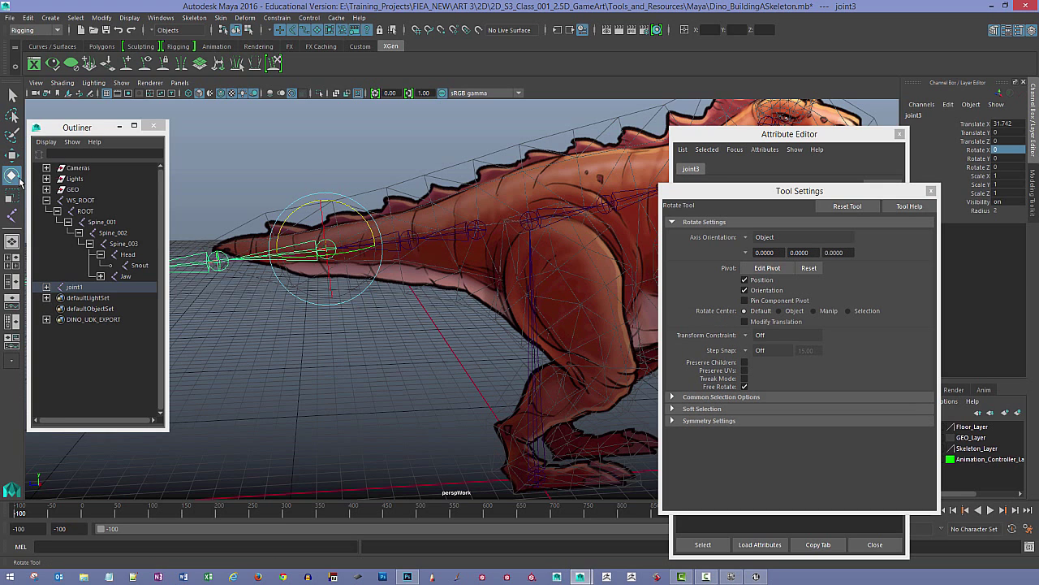
left_click(14, 196)
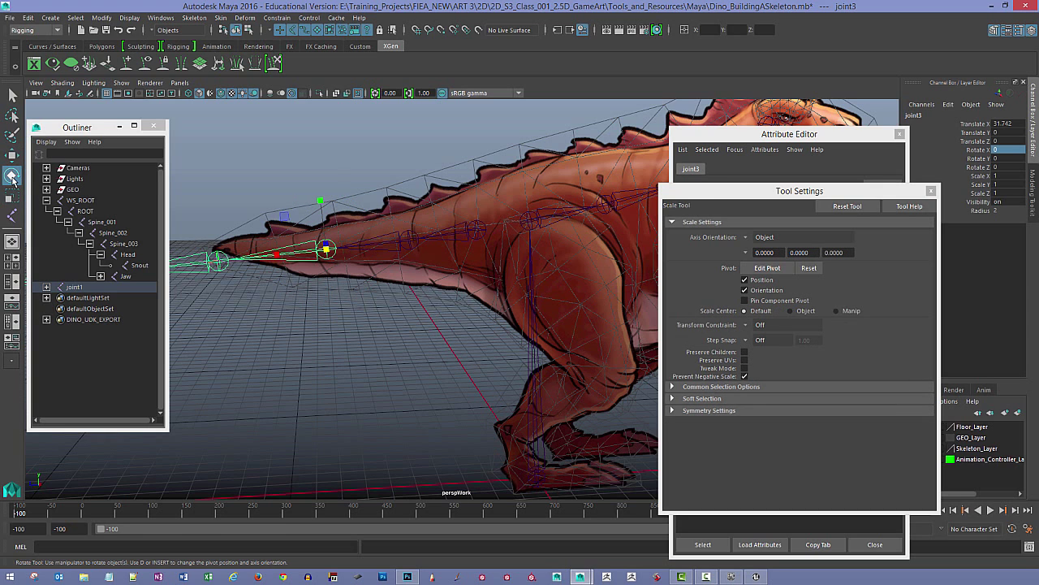
left_click(11, 177)
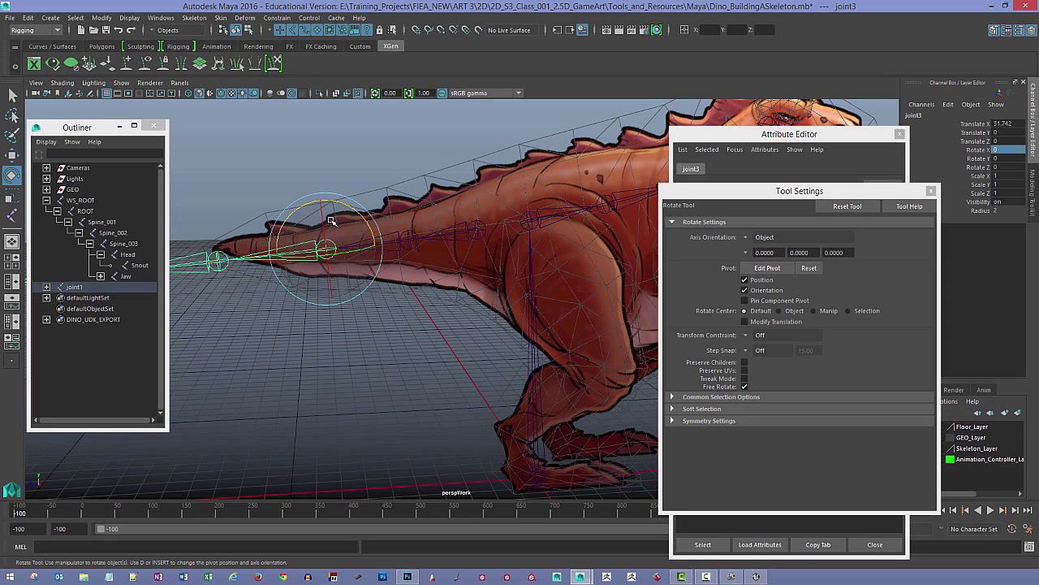
left_click_drag(355, 235, 421, 198, "alt")
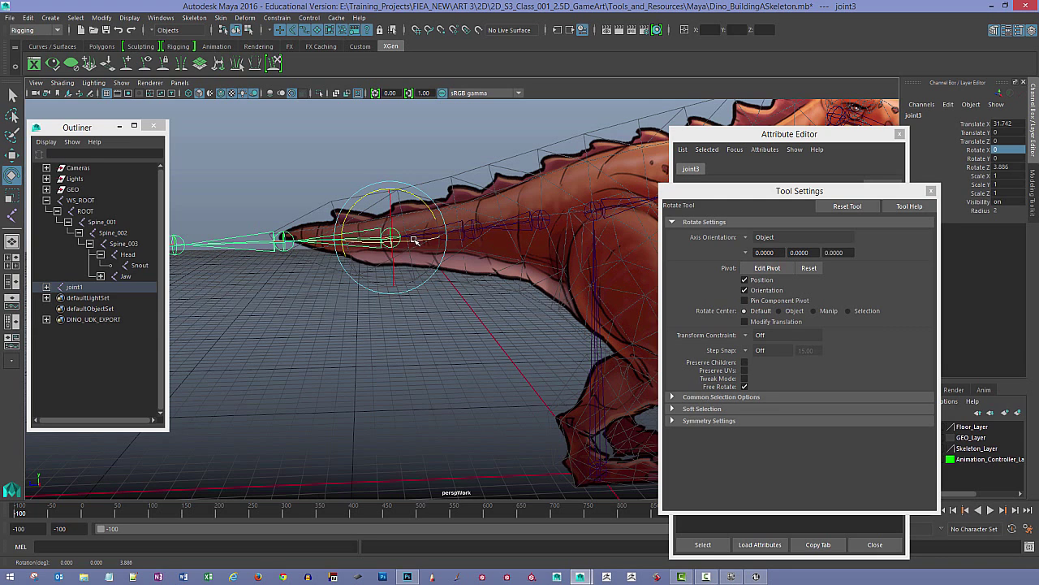
Step: Adjust joint3 to a Translate X of about 25.3 and a Rotate Z of about 5.5 degrees
key("w")
left_click_drag(349, 245, 406, 234)
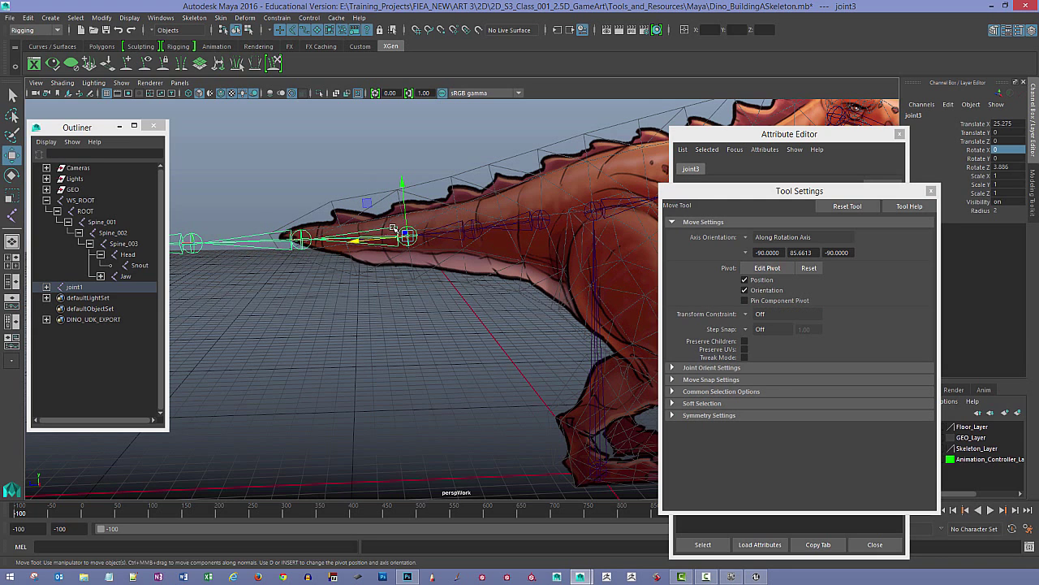
key("e")
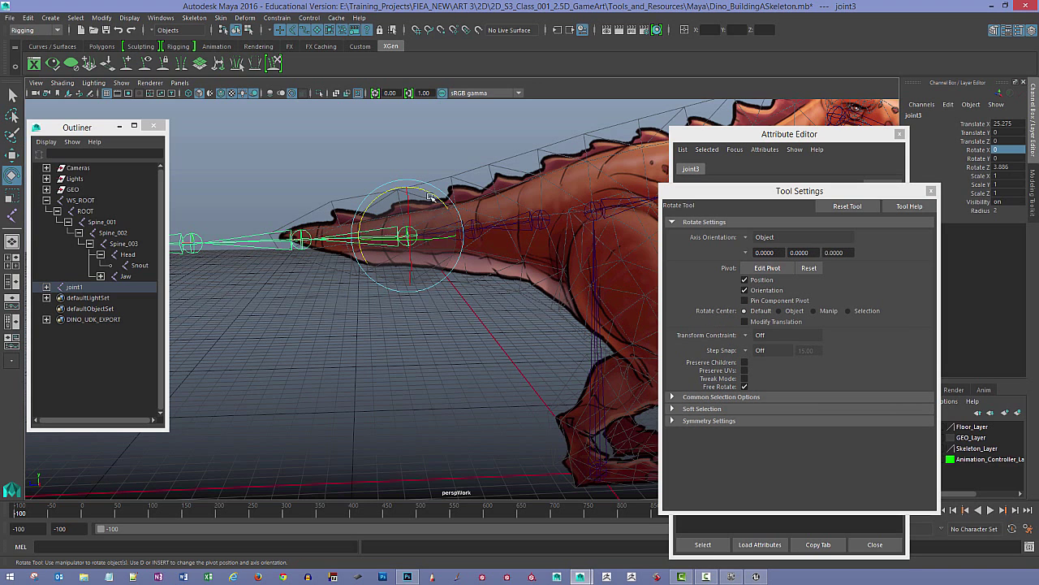
left_click_drag(427, 194, 429, 195)
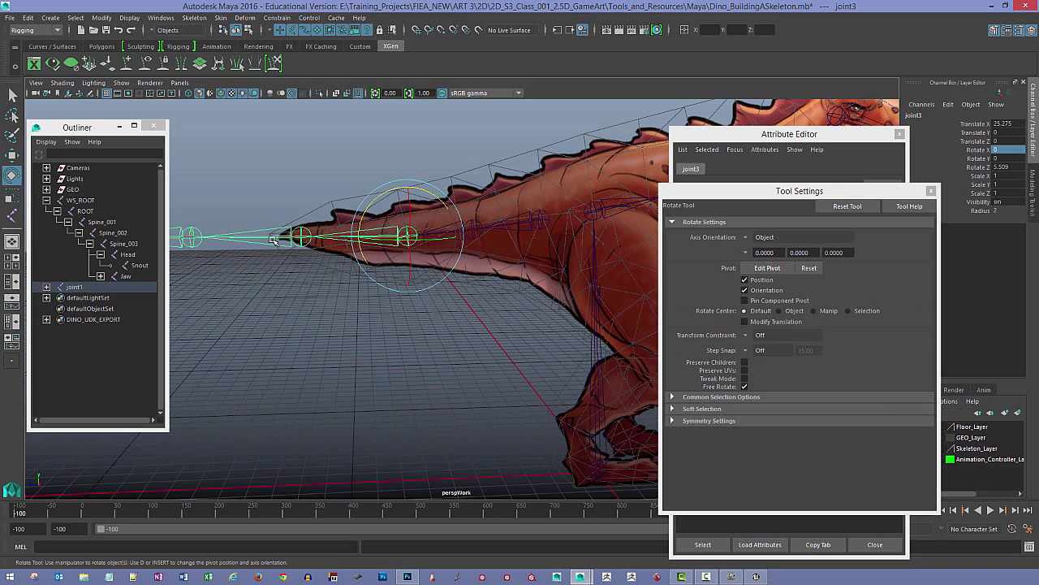
Step: Slide joint4 along its bone to Translate X of about 26.9, and slide joint5 to the tip of the tail
left_click(300, 235)
key("w")
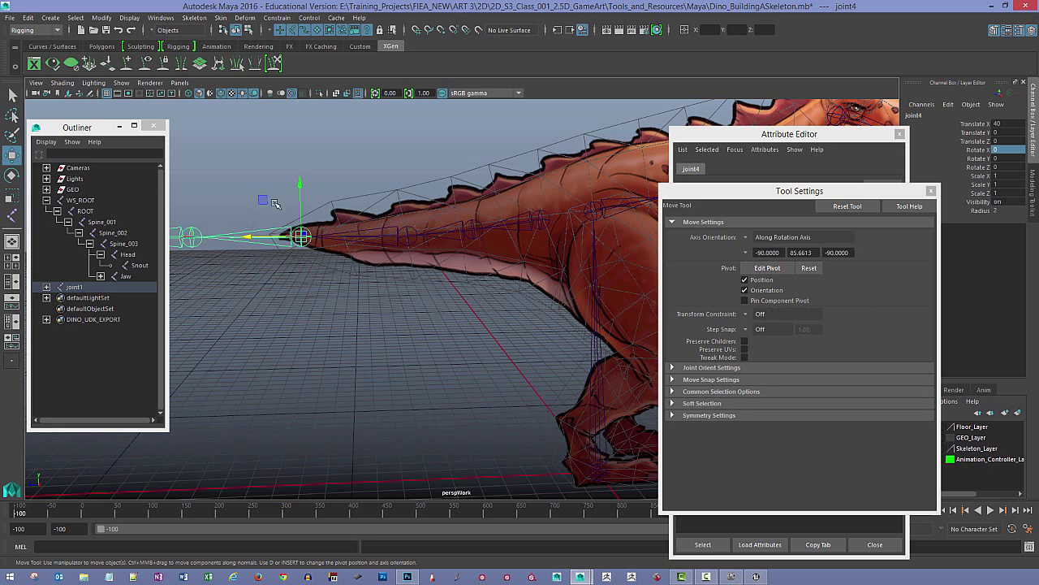
left_click_drag(246, 237, 285, 237)
middle_click_drag(229, 236, 334, 234, "alt")
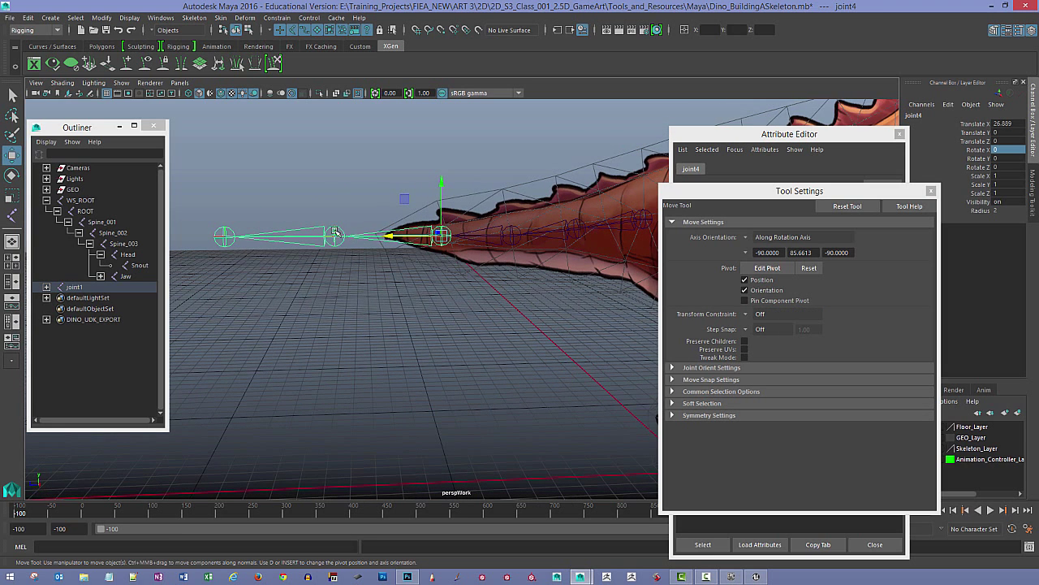
left_click(329, 235)
left_click_drag(303, 235, 352, 236)
Step: Delete joint6, the surplus end joint beyond the tail tip
left_click(263, 234)
left_click(270, 234)
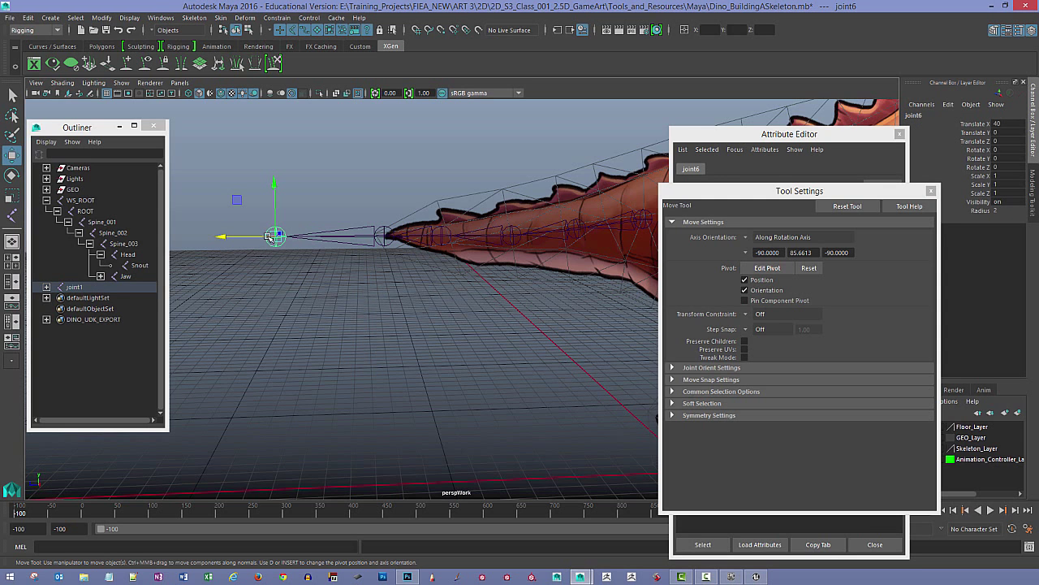
key("Delete")
scroll(489, 273, "down", 5)
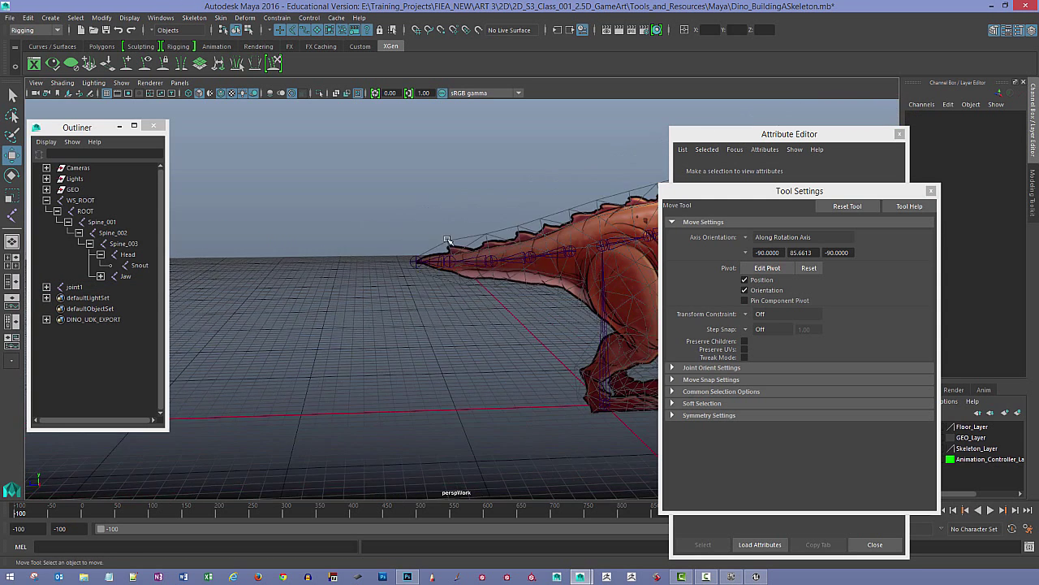
Step: Expand the full joint1 hierarchy in the Outliner and rename joint1 as Tail_001
scroll(425, 251, "up", 6)
scroll(398, 230, "up", 1)
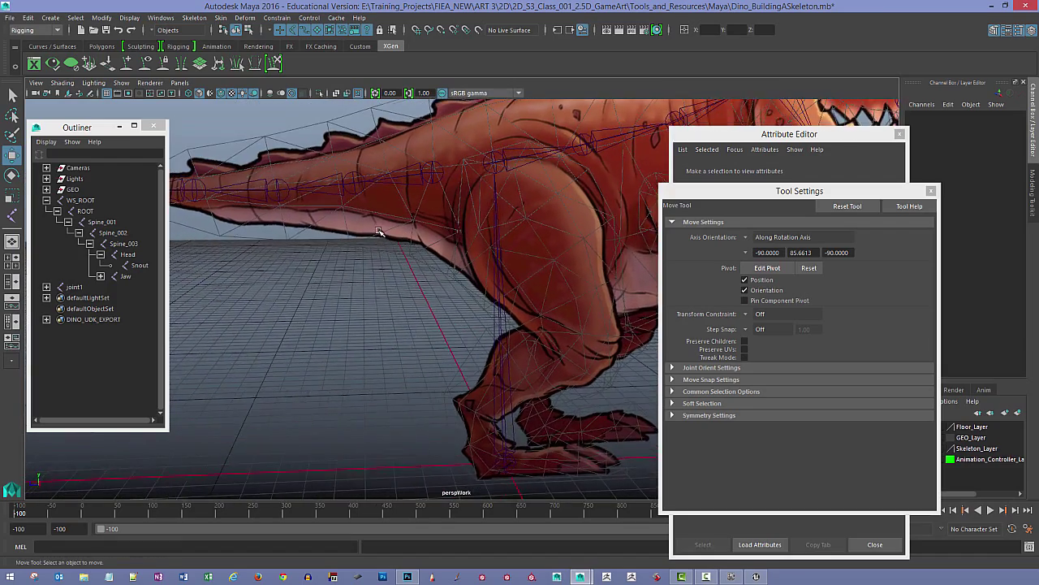
middle_click_drag(379, 229, 432, 256, "alt")
left_click_drag(465, 242, 415, 241, "alt")
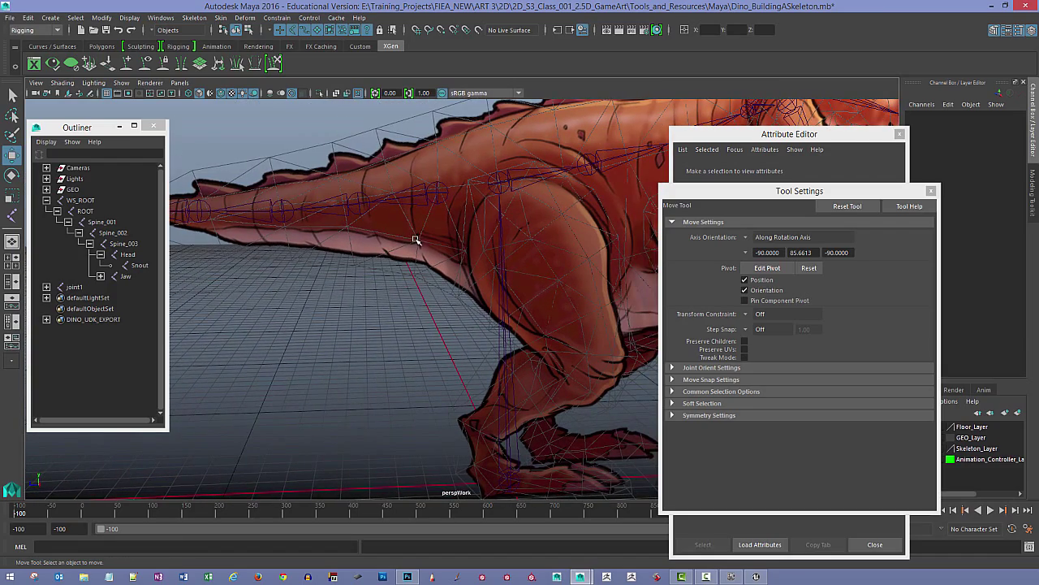
left_click(47, 287)
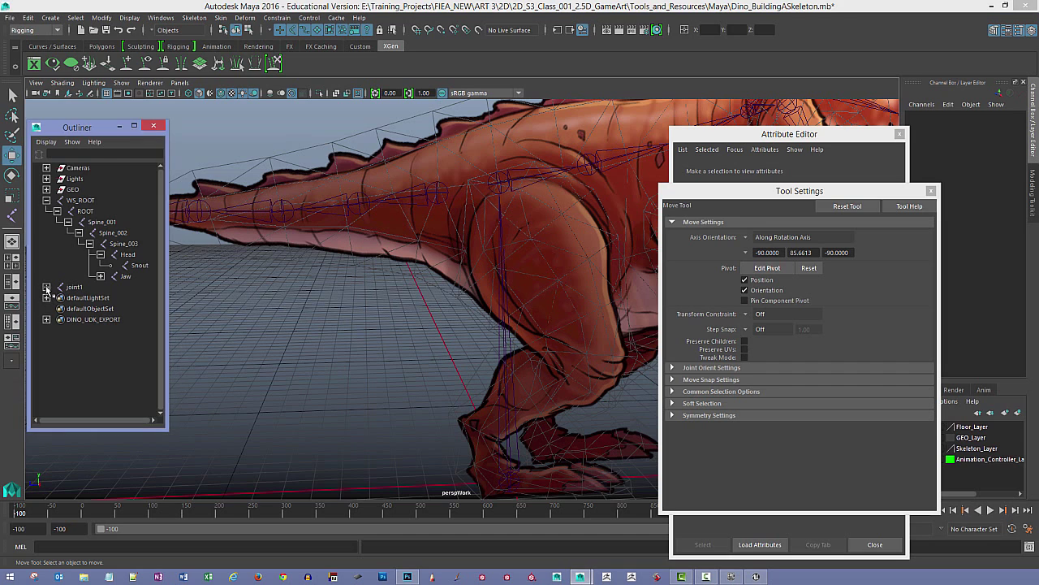
left_click(57, 298)
left_click(69, 309)
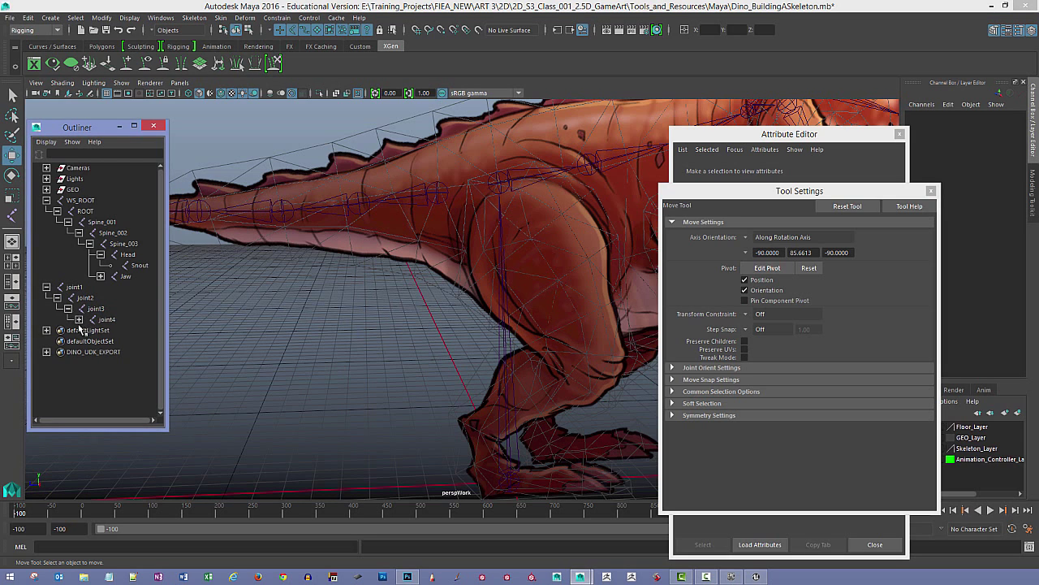
left_click(79, 319)
left_click(74, 288)
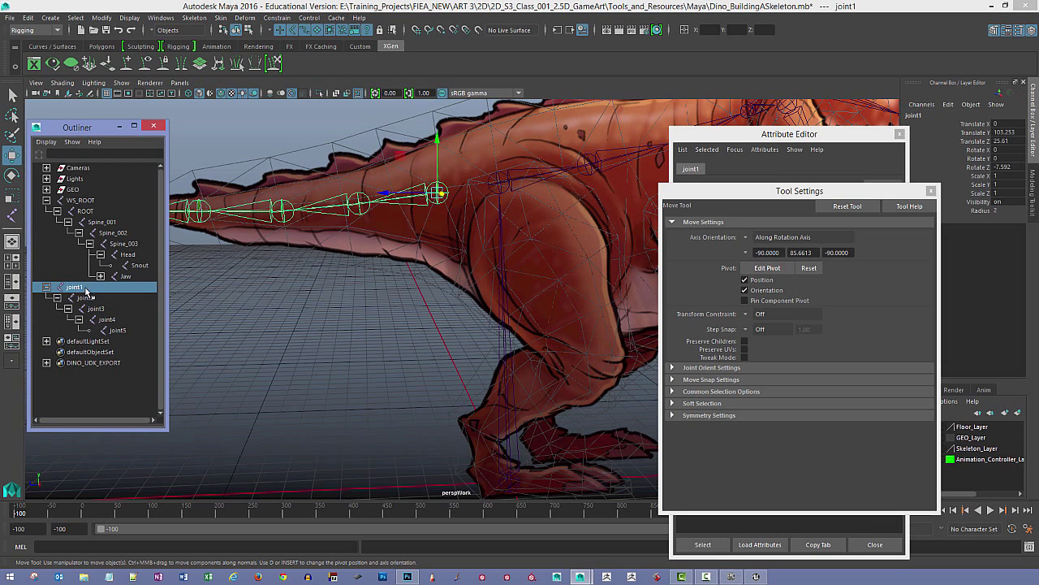
double_click(82, 289)
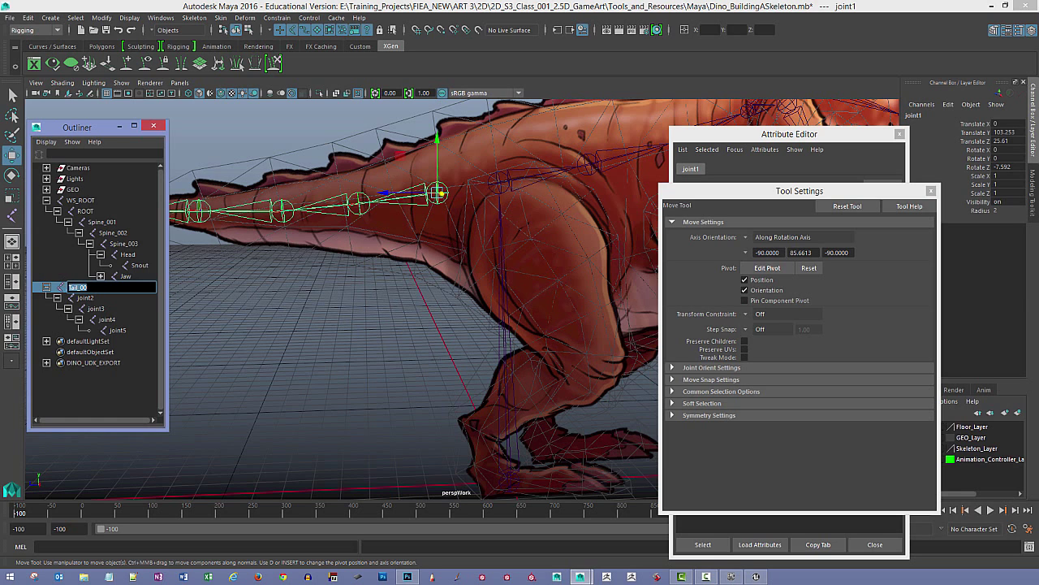
key("Return")
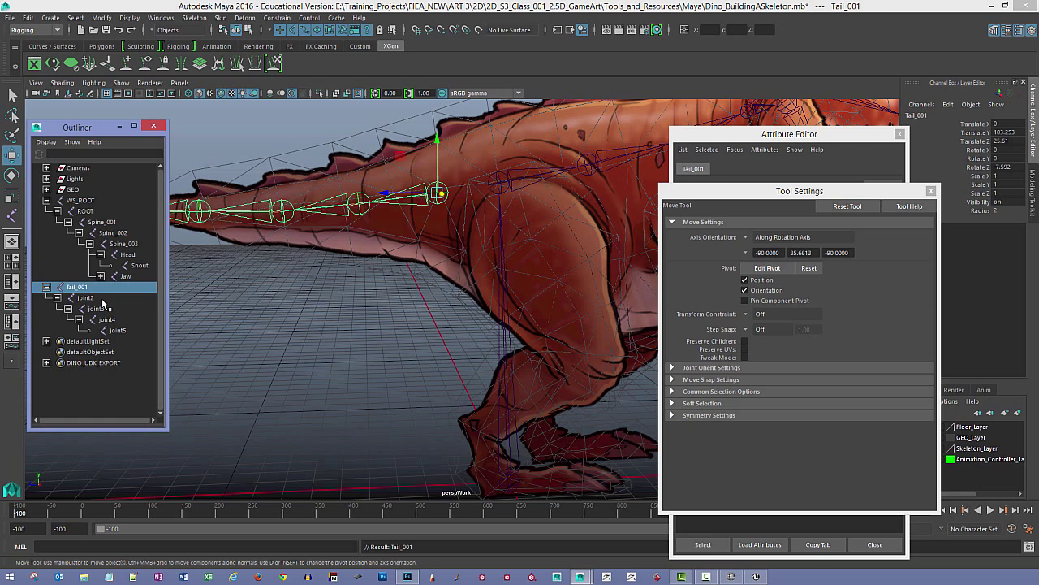
Step: Rename joint2 as Tail_002 and joint3 as Tail_003
double_click(86, 298)
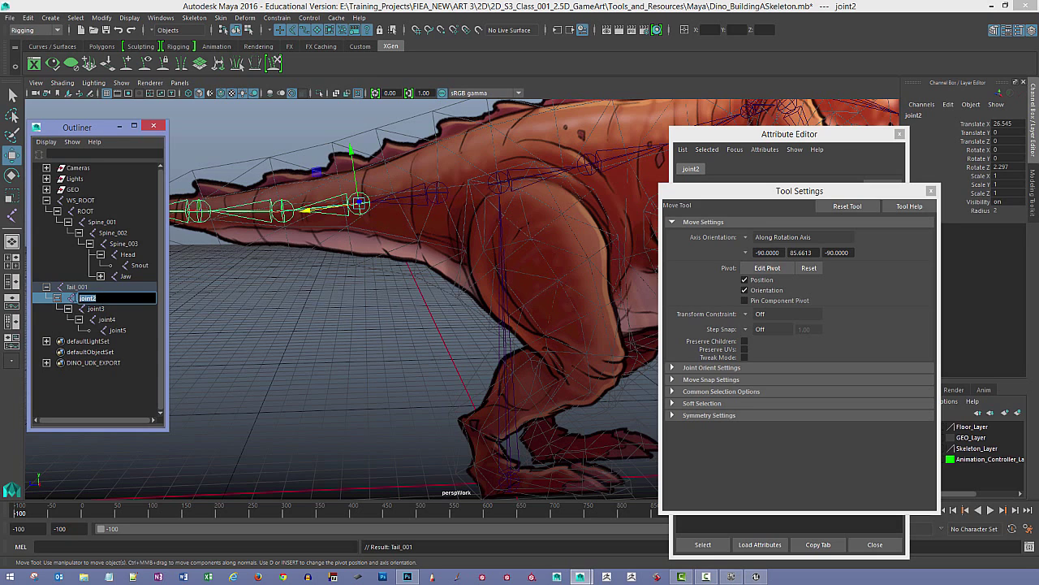
type("Tail_002")
key("Return")
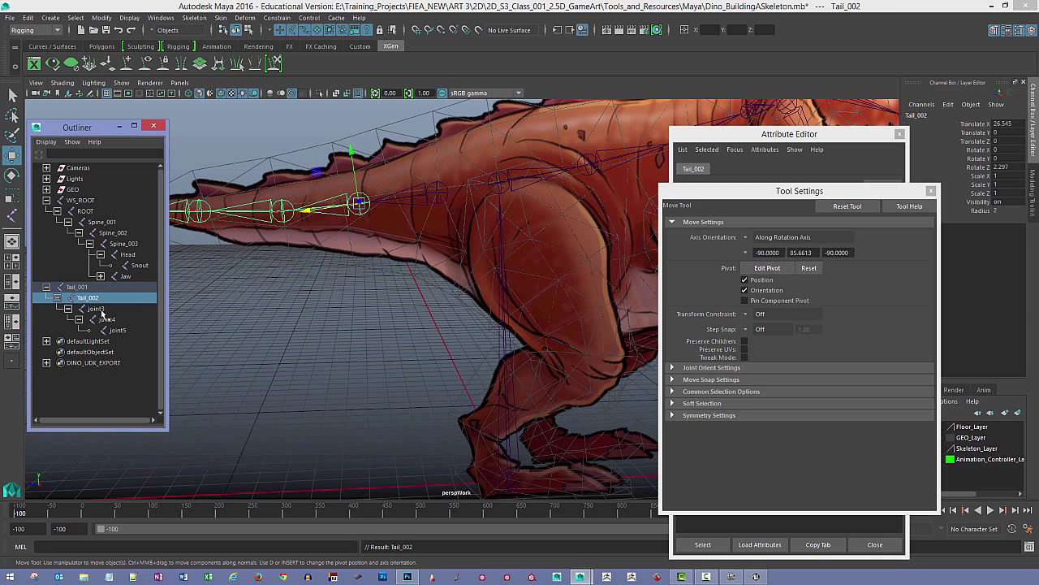
double_click(96, 308)
left_click(76, 306)
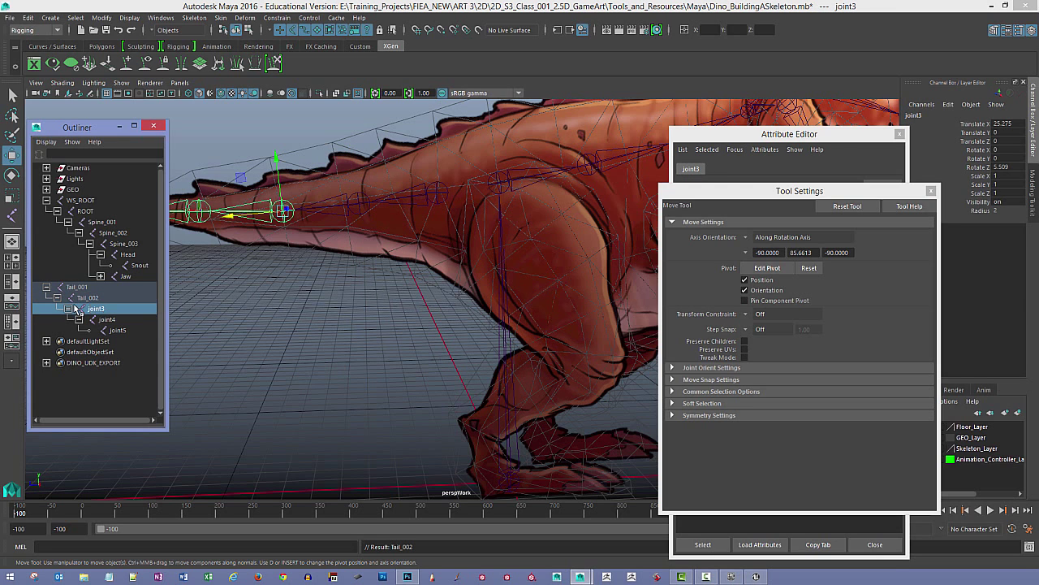
double_click(100, 310)
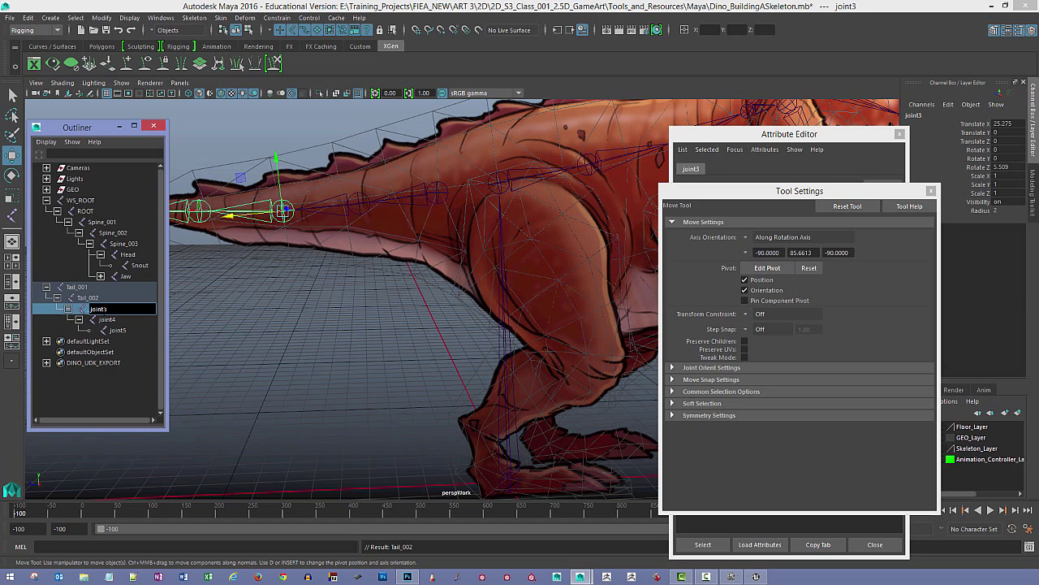
type("Tail_003")
Step: Rename joint4 as Tail_004 and joint5 as Tail_End, and clear the selection
left_click(106, 319)
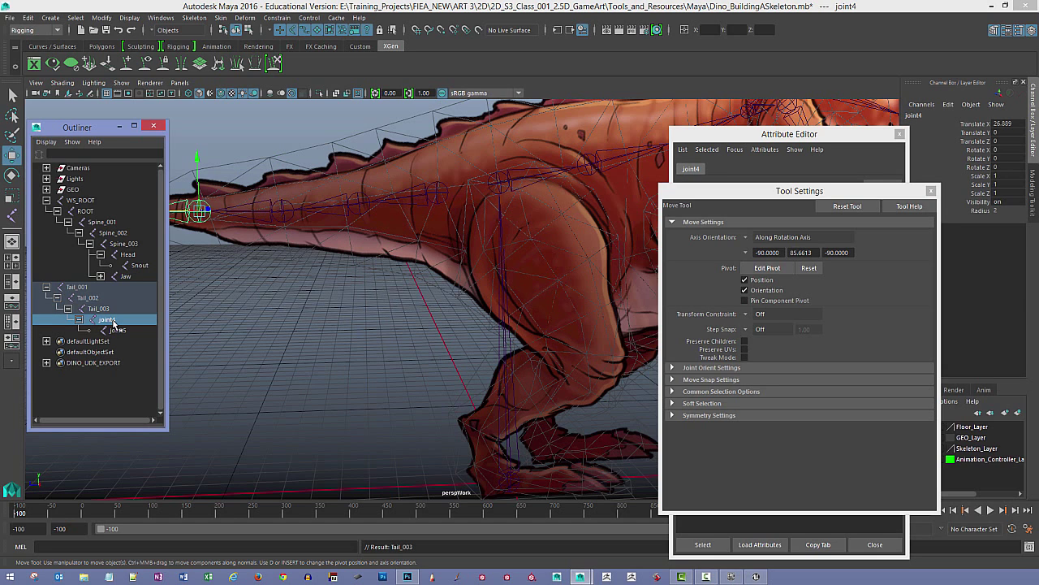
double_click(106, 319)
type("Tail_004")
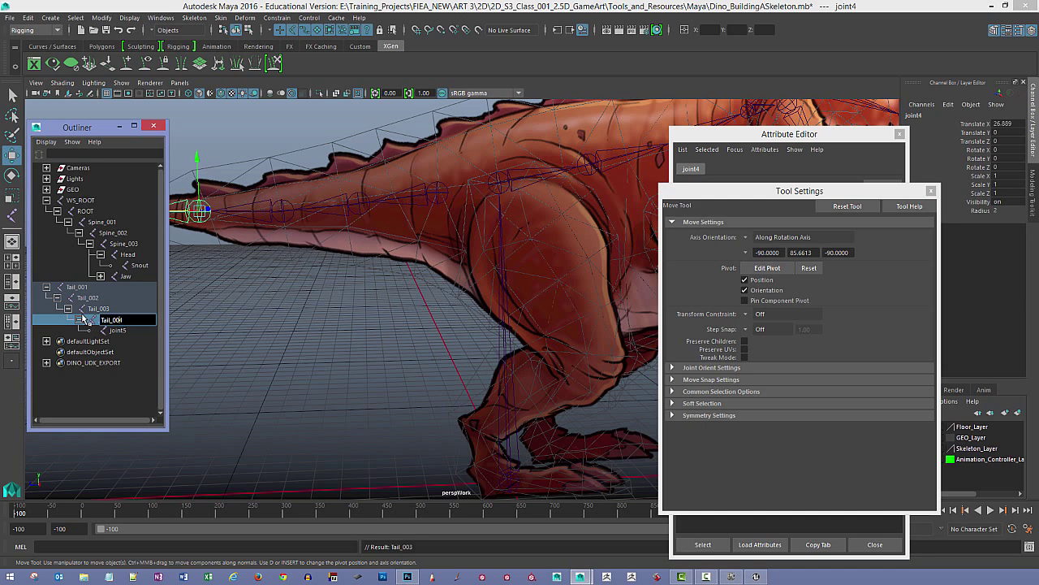
key("Return")
left_click(118, 331)
double_click(118, 330)
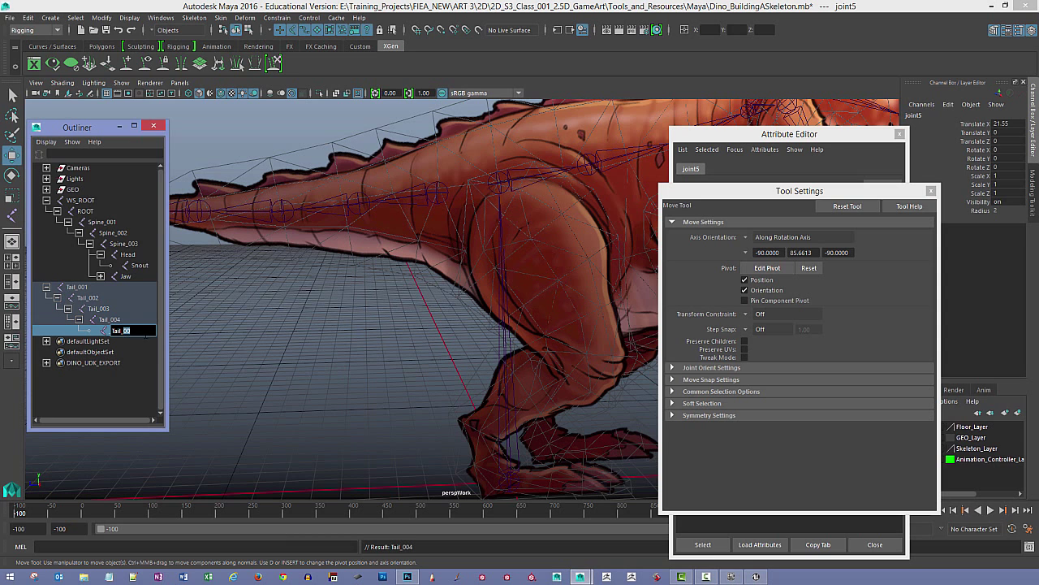
key("Return")
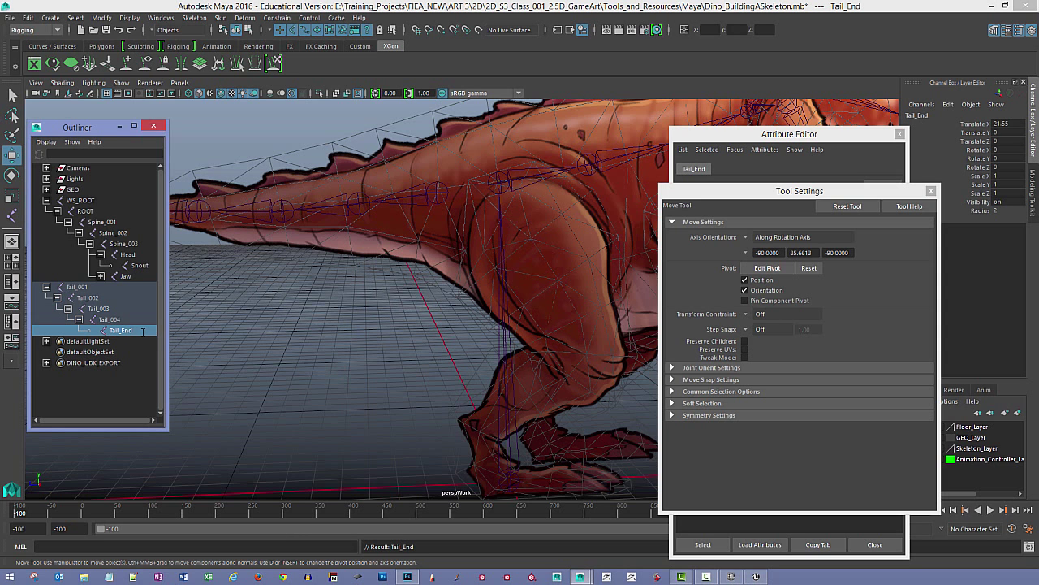
left_click(258, 348)
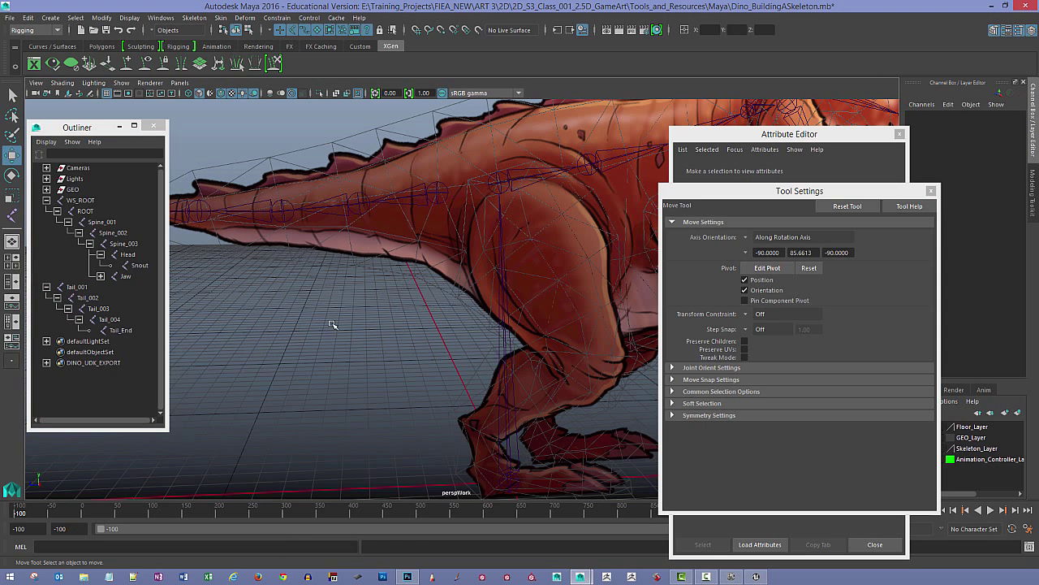
Step: Parent the Tail_001 joint chain under the ROOT joint
left_click_drag(258, 348, 300, 328, "alt")
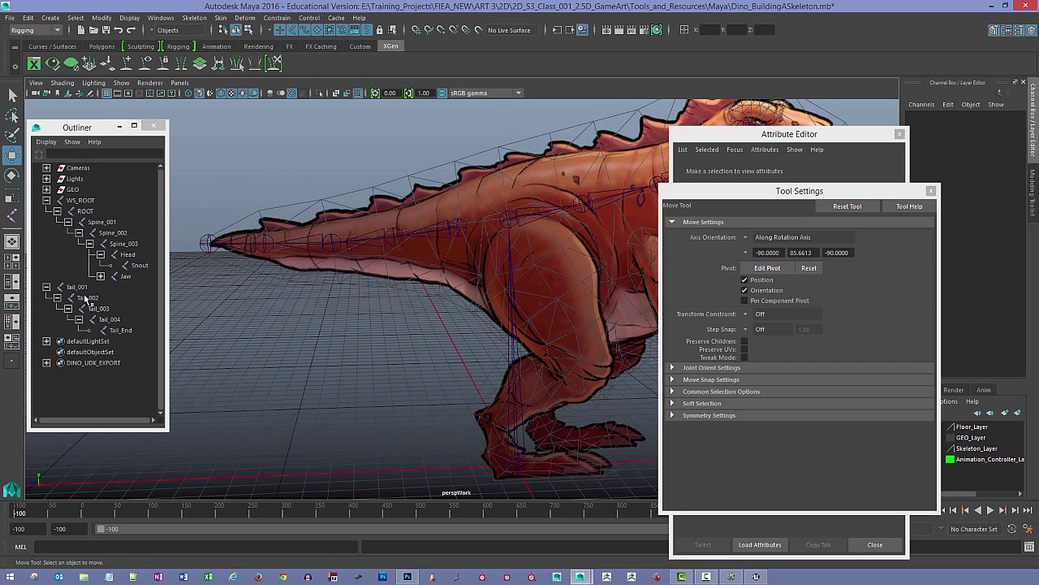
left_click(461, 225)
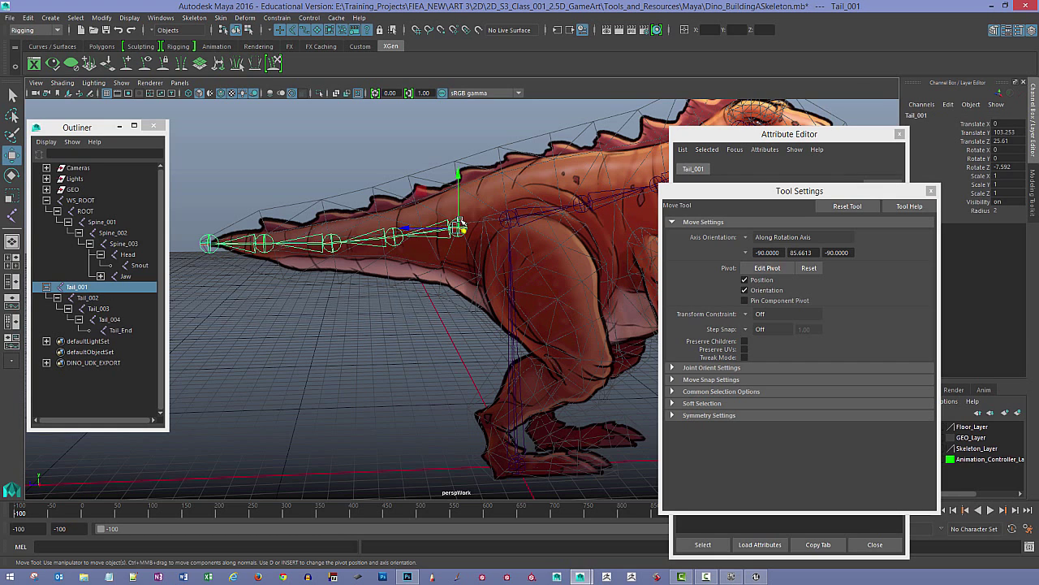
left_click(503, 214, "shift")
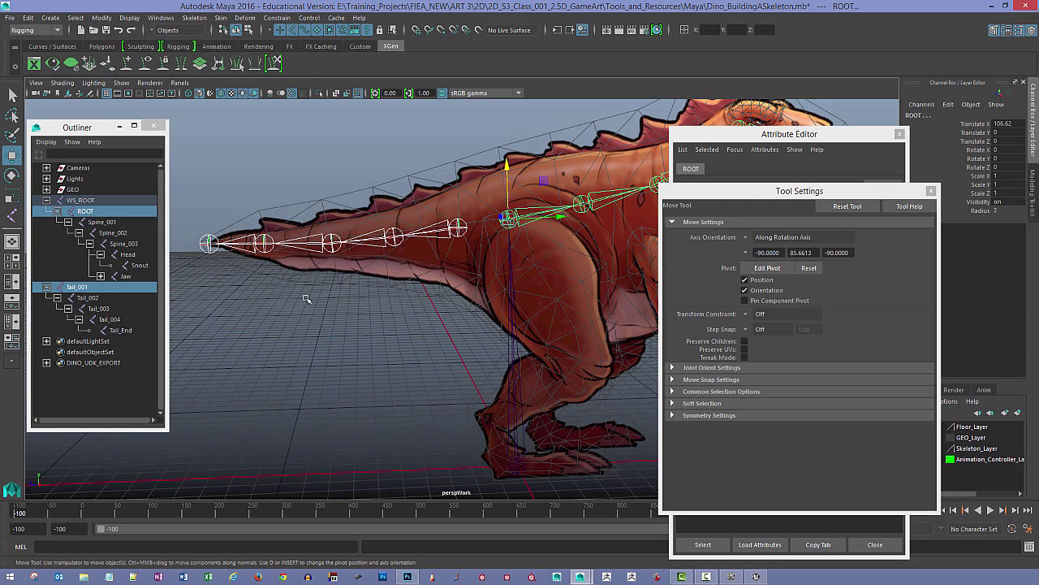
key("p")
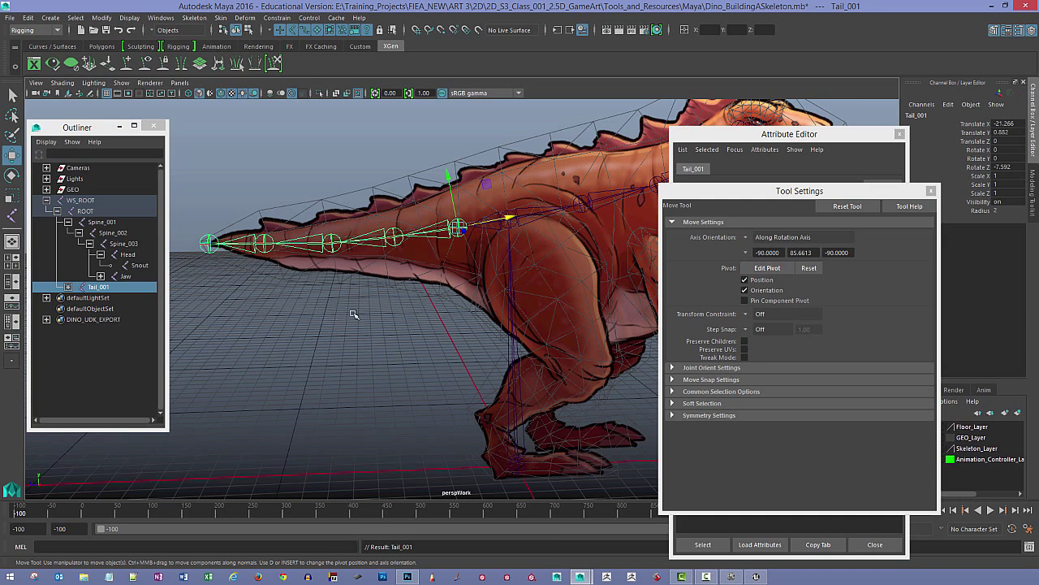
Step: Test the parented tail by moving the ROOT joint freely, and undo each move
left_click(501, 224)
left_click(504, 227)
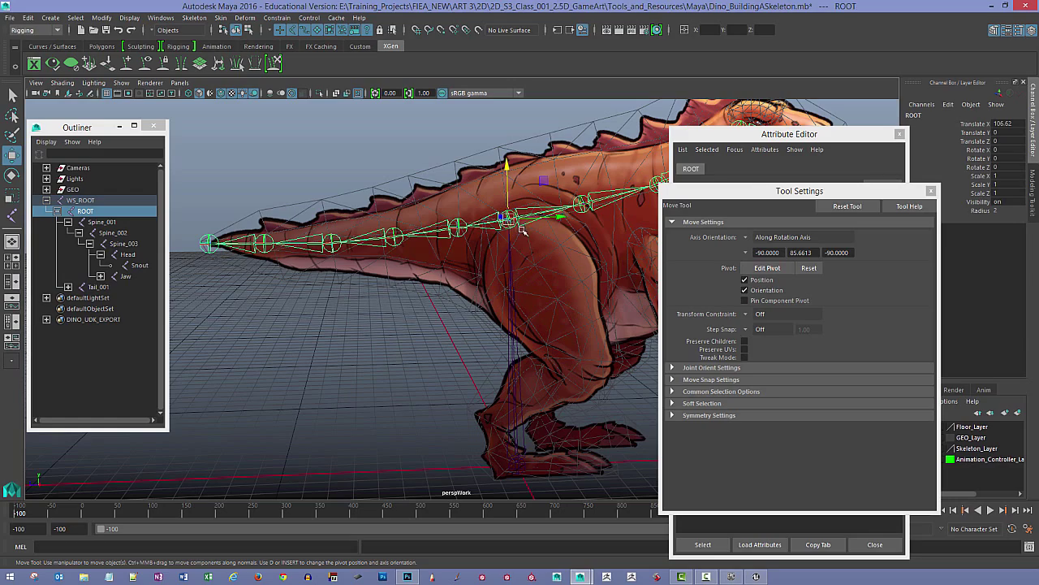
left_click_drag(512, 225, 503, 246)
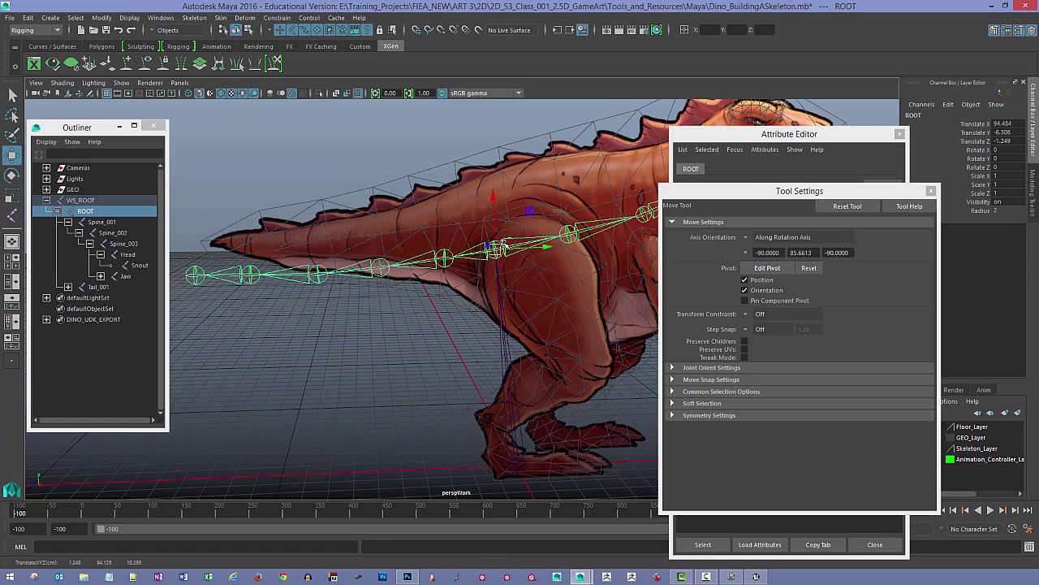
key("ctrl+z")
right_click_drag(570, 252, 529, 252, "alt")
middle_click_drag(529, 252, 455, 252, "alt")
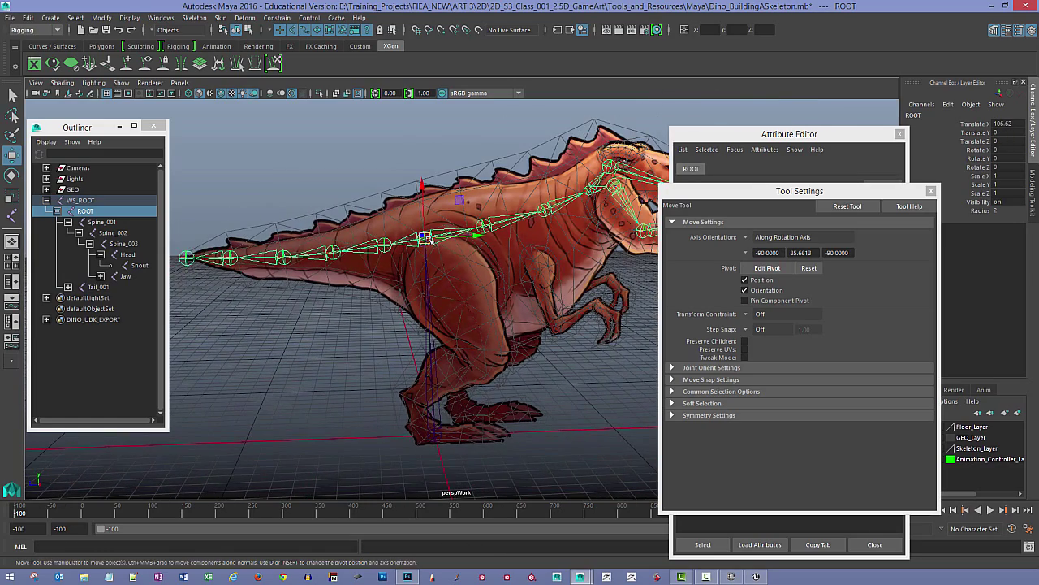
mouse_move(426, 235)
left_mouse_down()
mouse_move(453, 232)
mouse_move(422, 228)
mouse_move(437, 222)
left_mouse_up()
key("ctrl+z")
Step: Test the whole skeleton by moving WS_ROOT along Z, and undo each move
left_click(439, 437)
left_click_drag(383, 433, 560, 398)
key("ctrl+z")
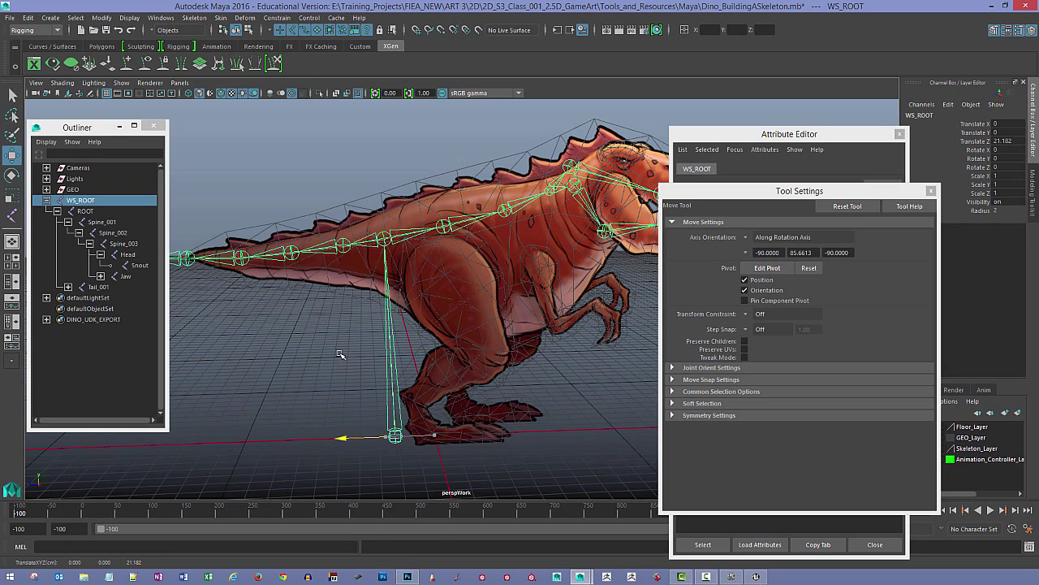
middle_click_drag(441, 307, 428, 284, "alt")
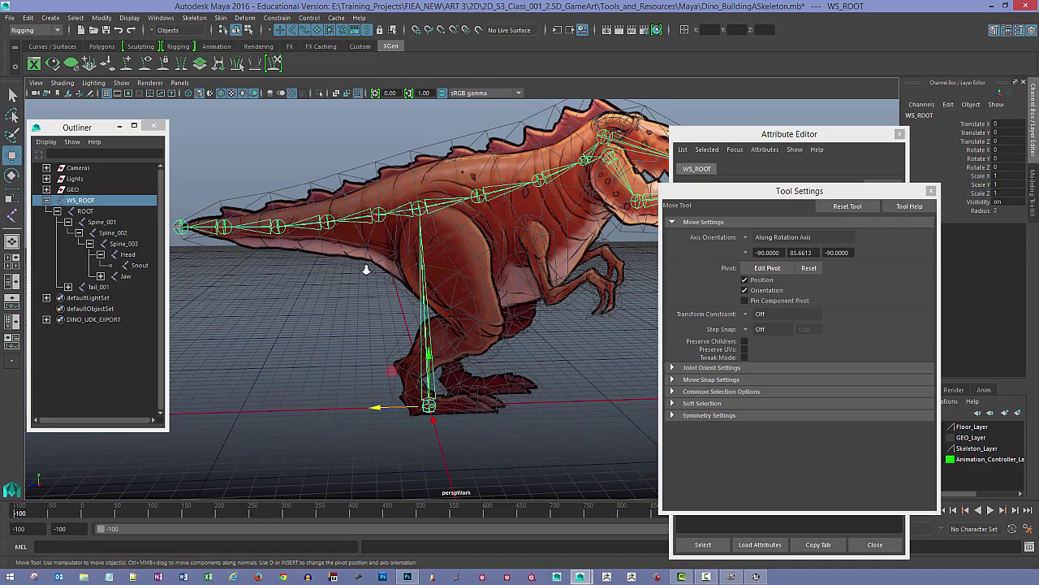
right_click_drag(366, 270, 404, 288, "alt")
middle_click_drag(401, 286, 397, 279, "alt")
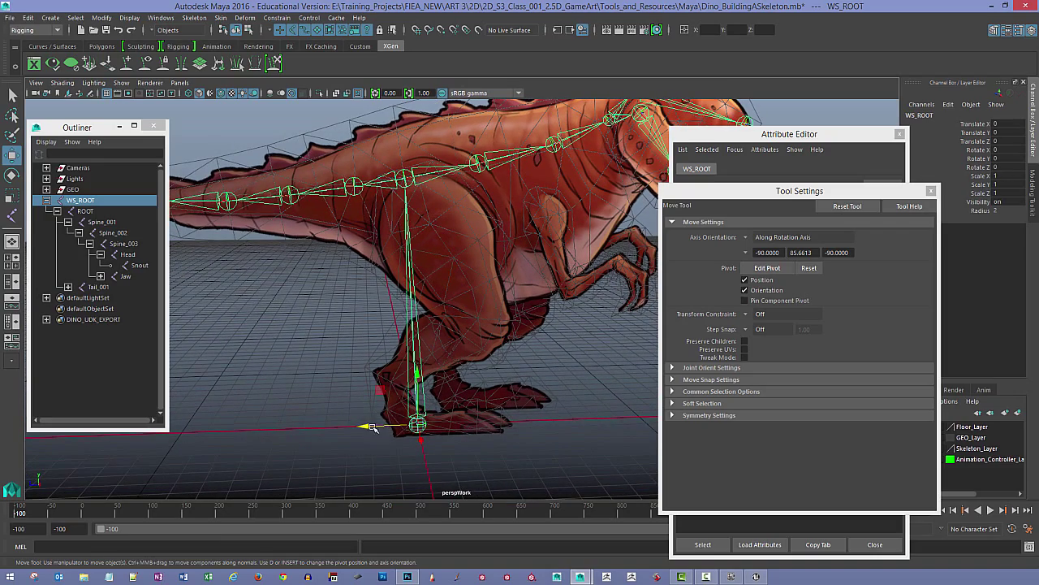
left_click_drag(367, 426, 341, 366)
key("ctrl+z")
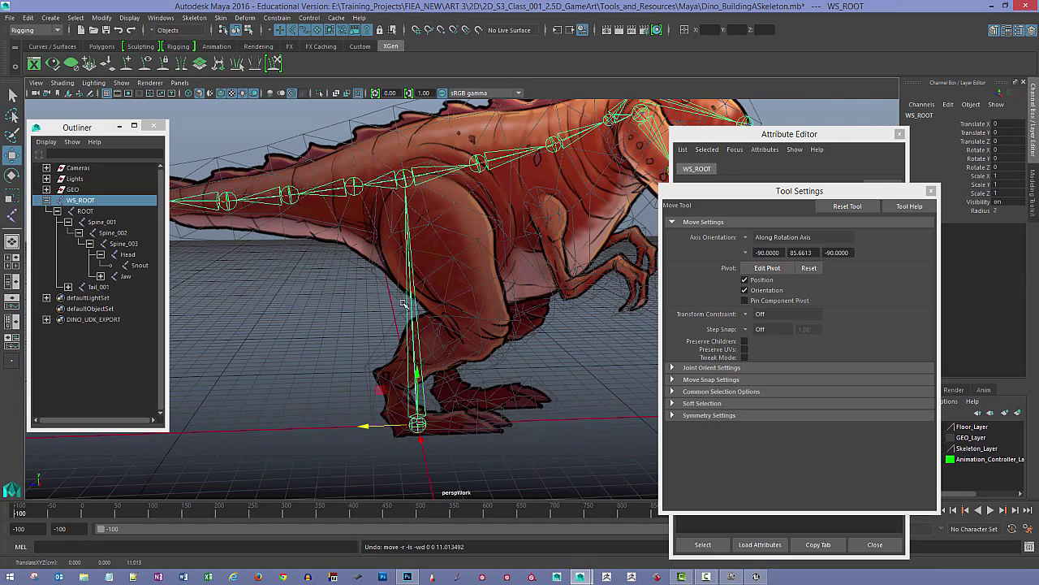
Step: Test-rotate the Tail_001 joint at the base of the tail, and undo the rotation
left_click(330, 258)
left_click_drag(331, 258, 466, 226, "alt")
left_click_drag(455, 227, 411, 234, "alt")
left_click_drag(395, 190, 415, 207, "alt")
left_click(397, 245)
key("ctrl+z")
key("ctrl+z")
left_click_drag(463, 275, 368, 256, "alt")
key("e")
key("ctrl+z")
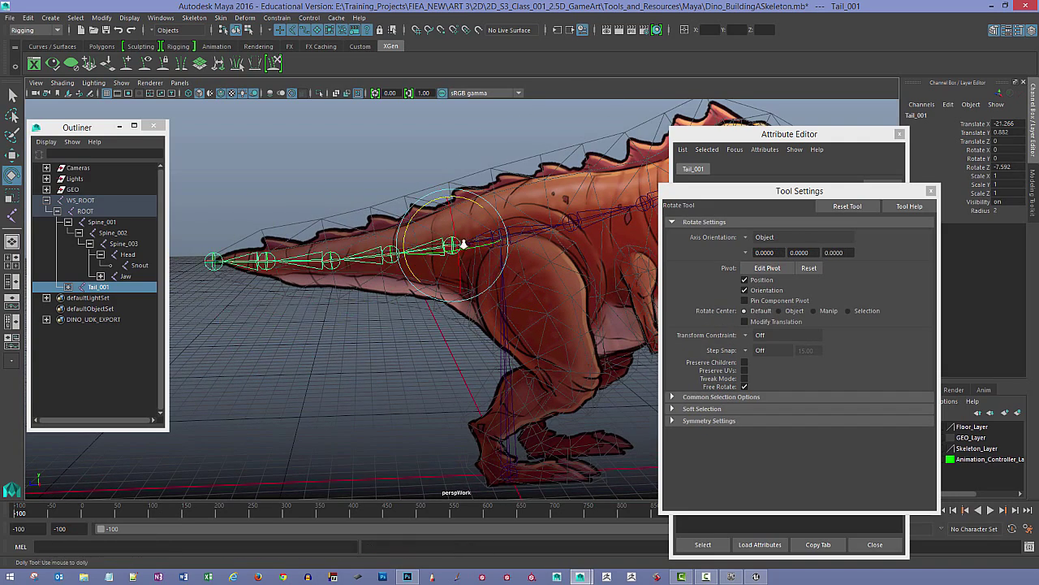
Step: Select the whole hierarchy below Tail_001, test-rotate all its joints together around Z, undo the rotation and clear the selection
left_click_drag(461, 242, 450, 272, "alt")
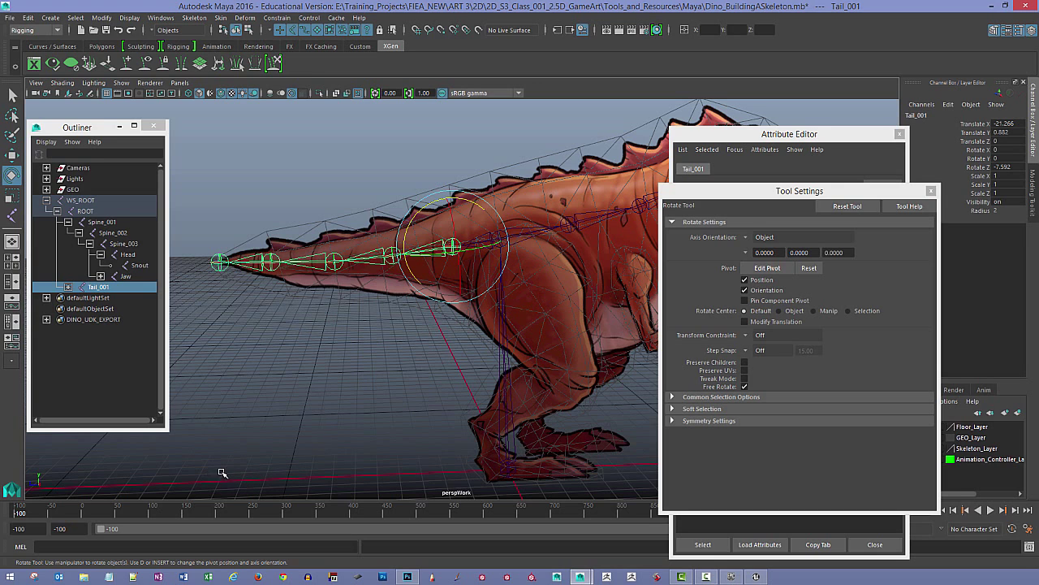
left_click_drag(353, 367, 337, 266, "alt")
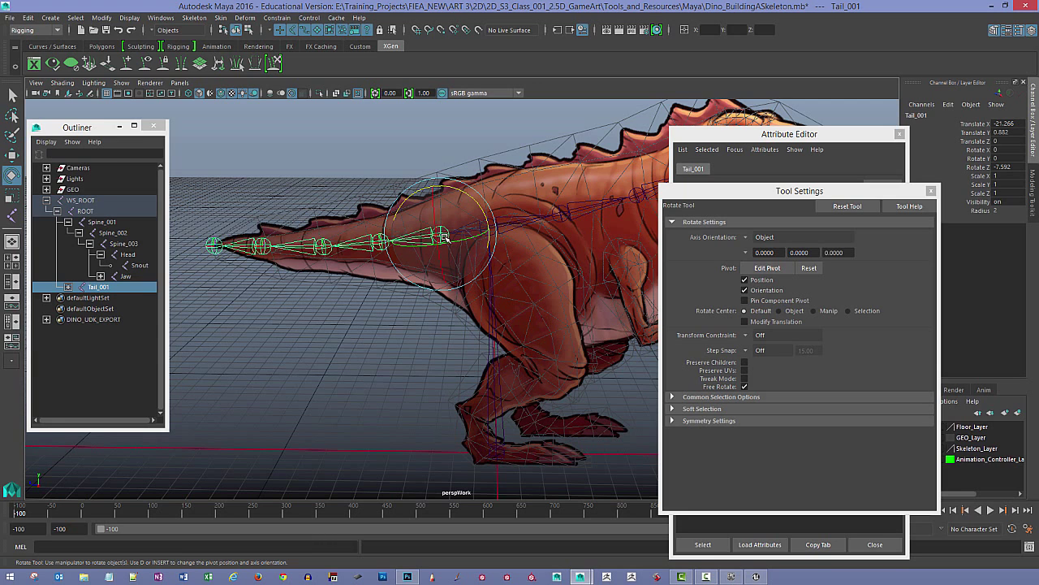
left_click(29, 18)
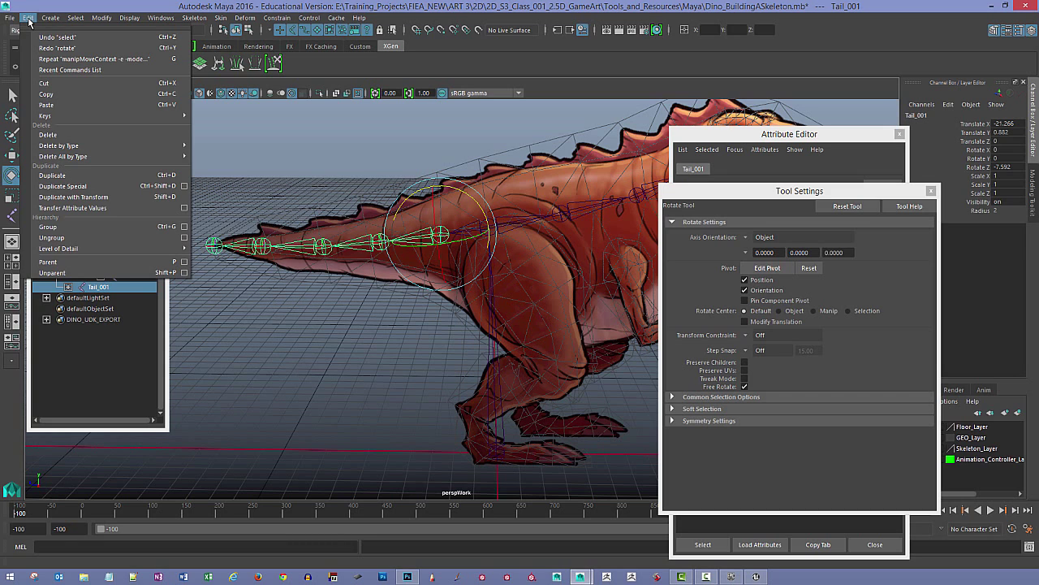
mouse_move(76, 18)
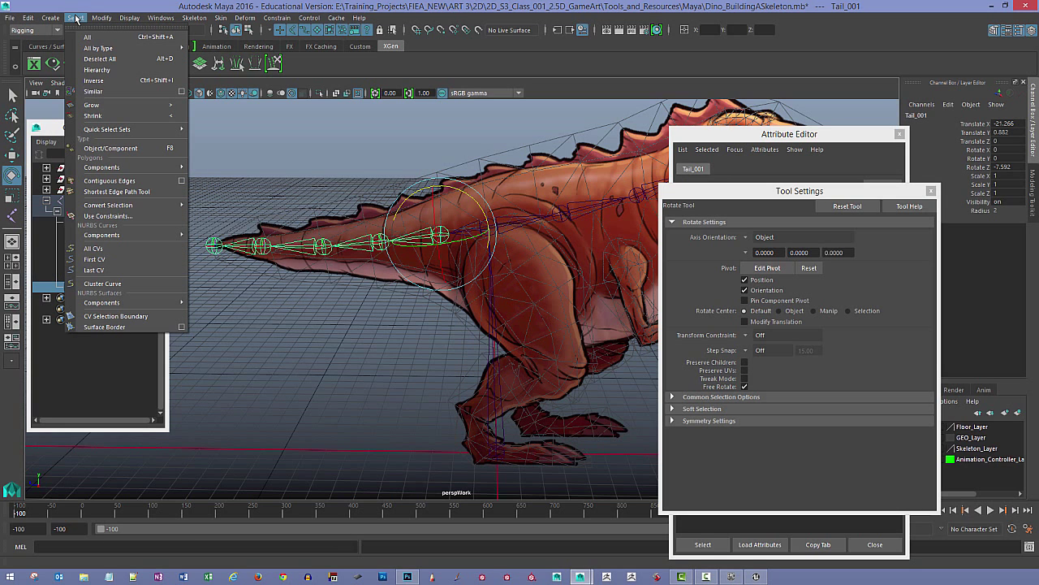
left_click(100, 71)
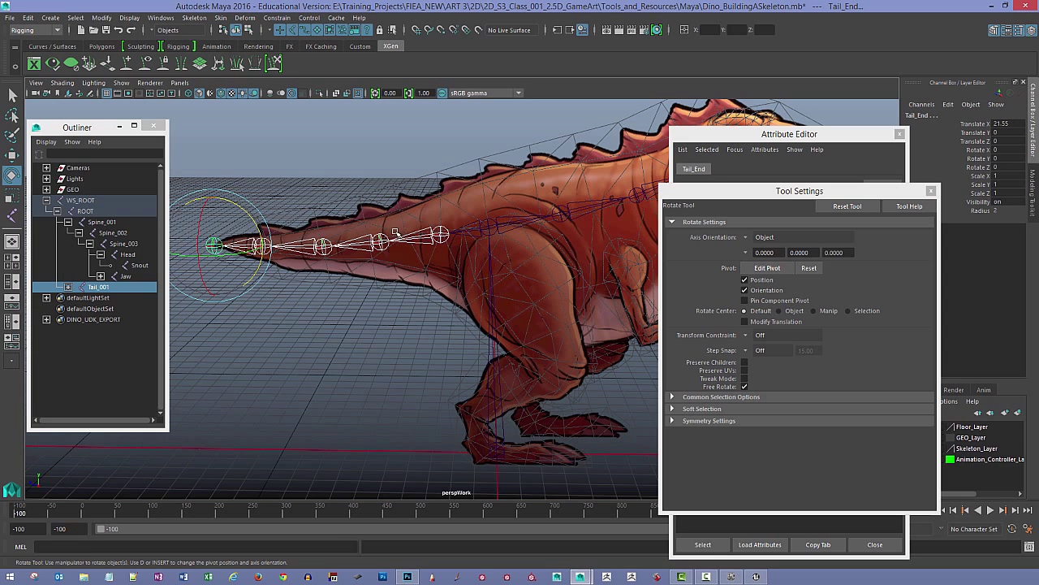
left_click_drag(241, 204, 209, 246)
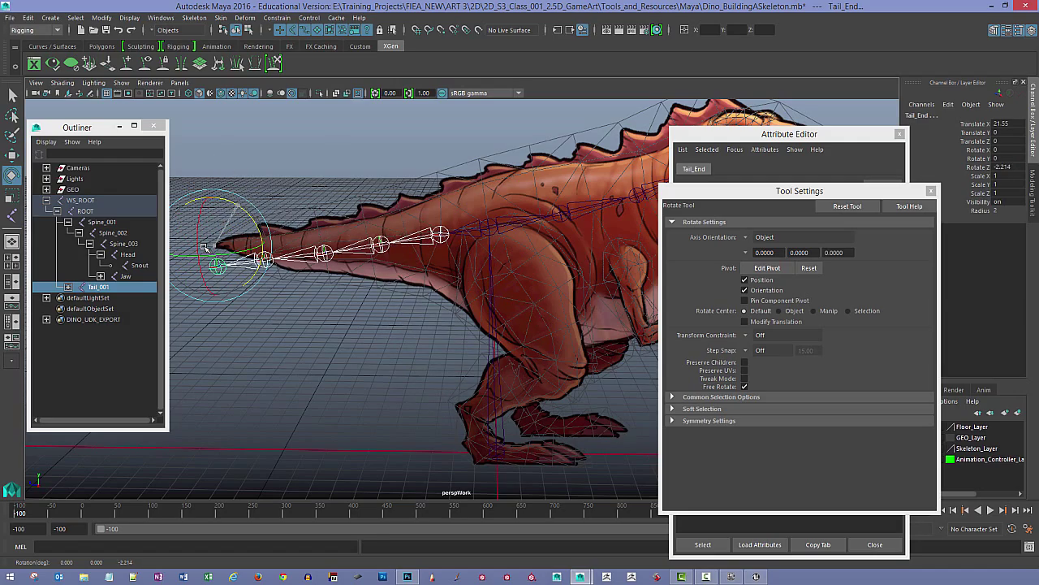
key("ctrl+z")
left_click(350, 337)
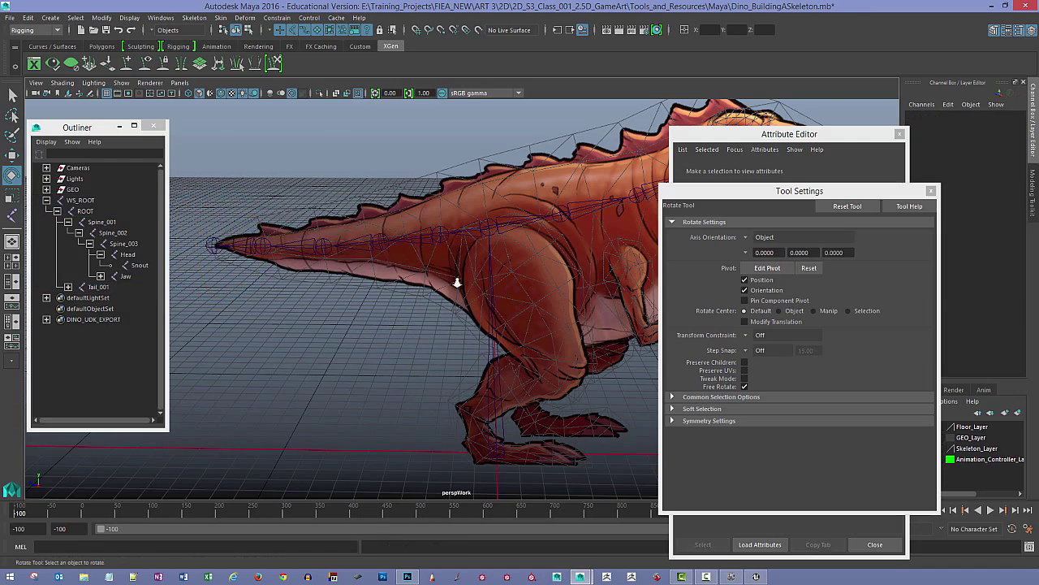
Step: Start a new leg chain with the Create Joints tool by placing the hip joint at the top of the near leg
right_click_drag(458, 284, 420, 279, "alt")
middle_click_drag(421, 279, 415, 284, "alt")
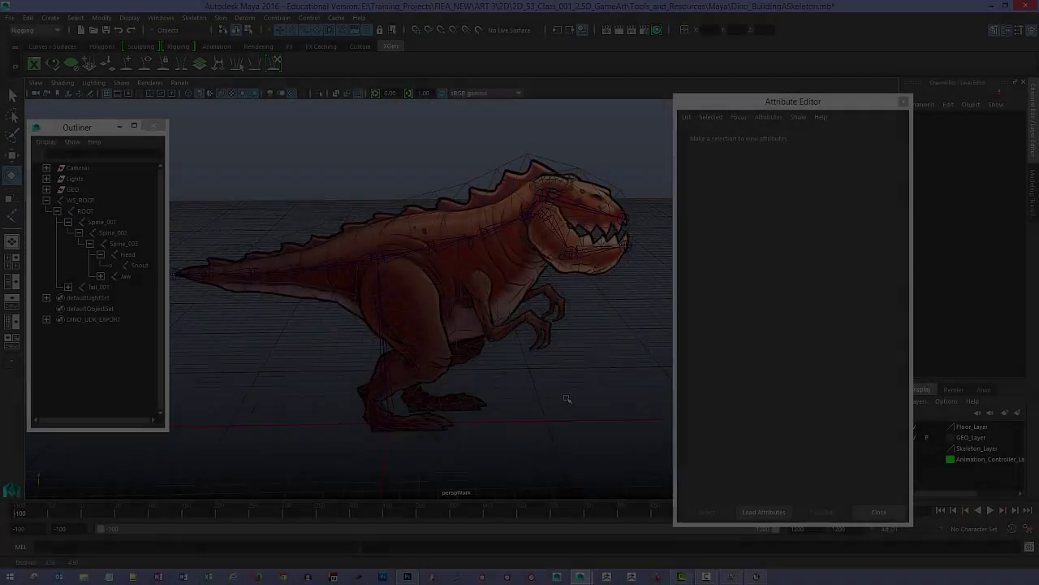
scroll(561, 388, "up", 10)
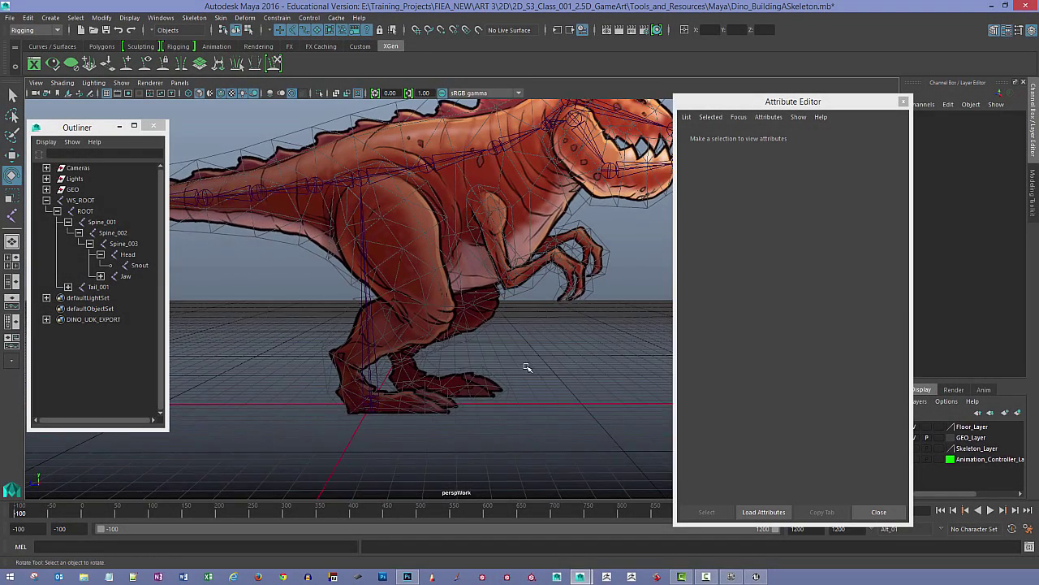
scroll(542, 383, "up", 5)
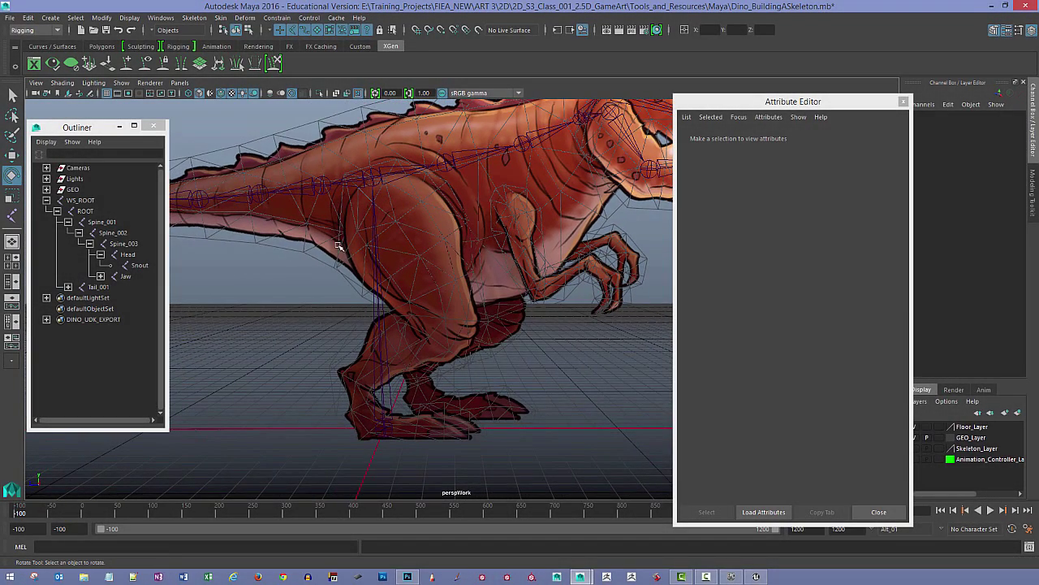
left_click(220, 17)
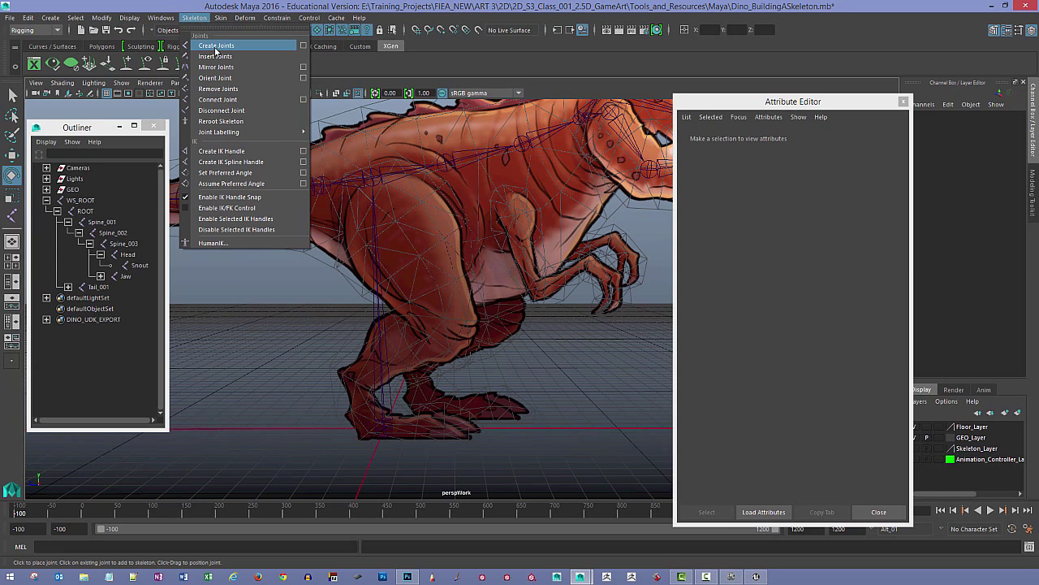
left_click(215, 50)
scroll(417, 248, "up", 5)
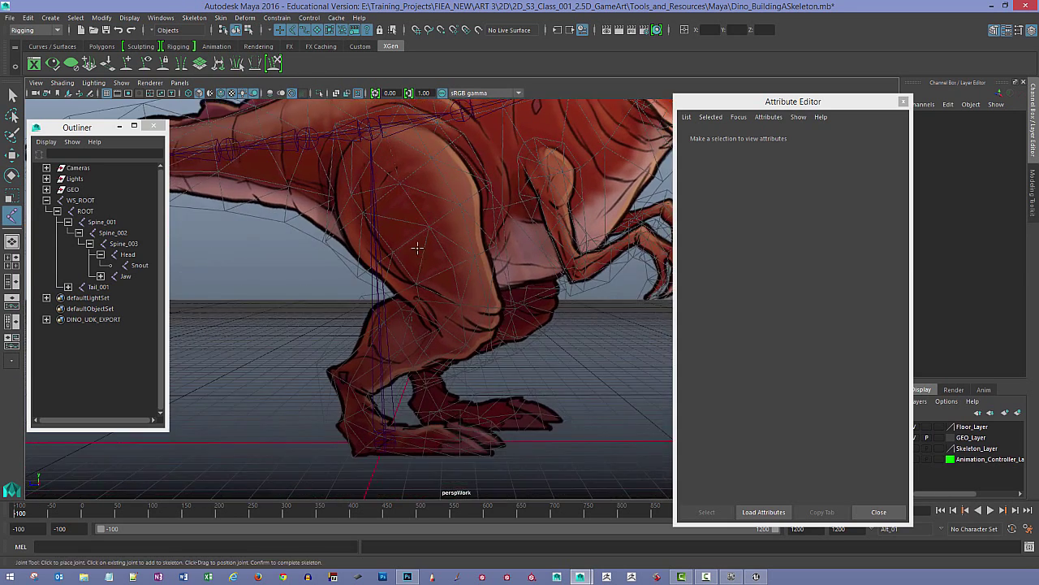
left_click_drag(416, 247, 431, 274, "alt")
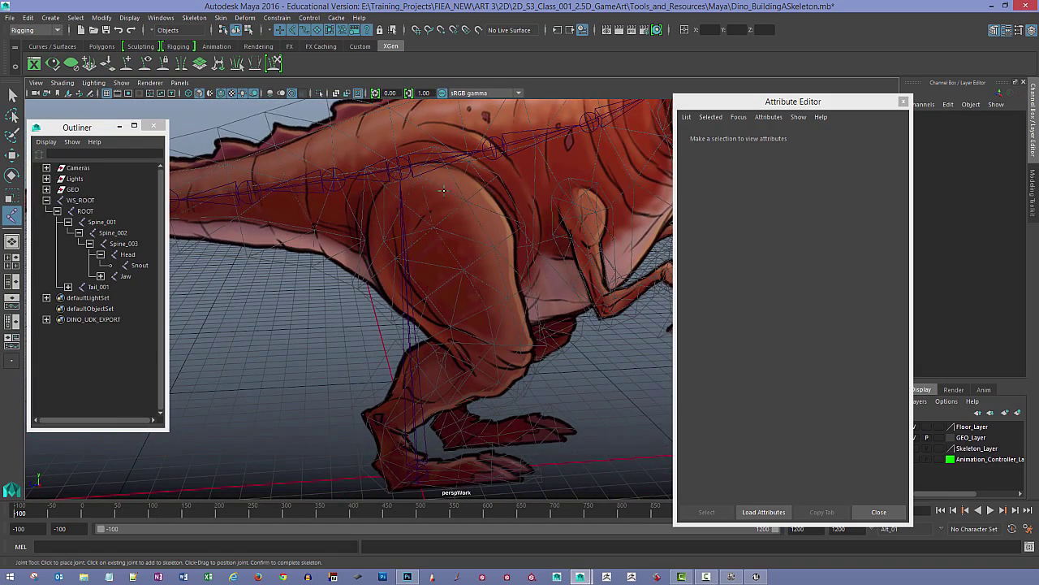
left_click_drag(443, 190, 431, 195, "alt")
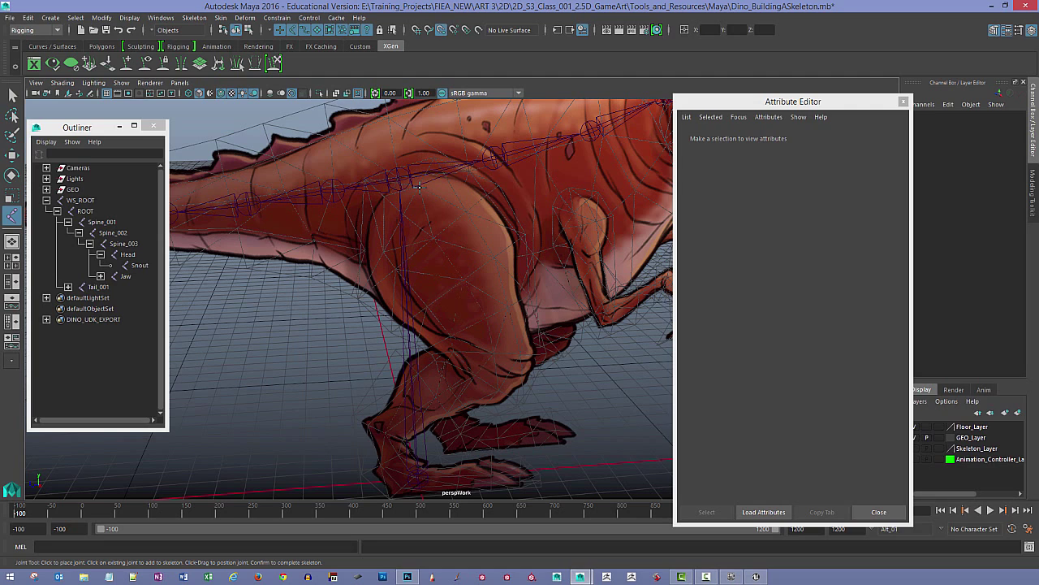
left_click(417, 186)
left_click_drag(418, 202, 450, 224, "alt")
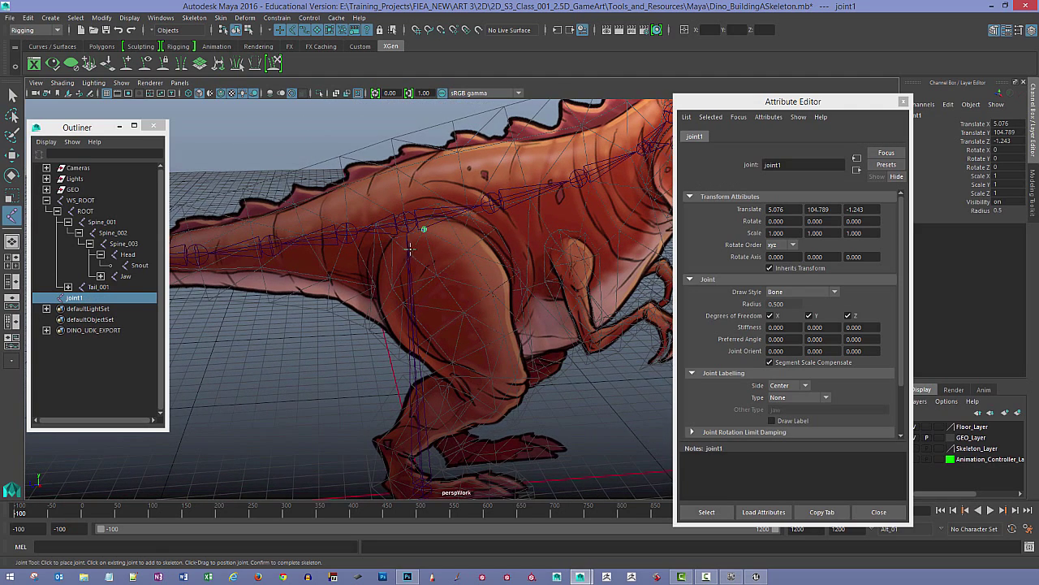
left_click_drag(486, 275, 476, 294, "alt")
left_click(459, 283)
left_click(461, 283)
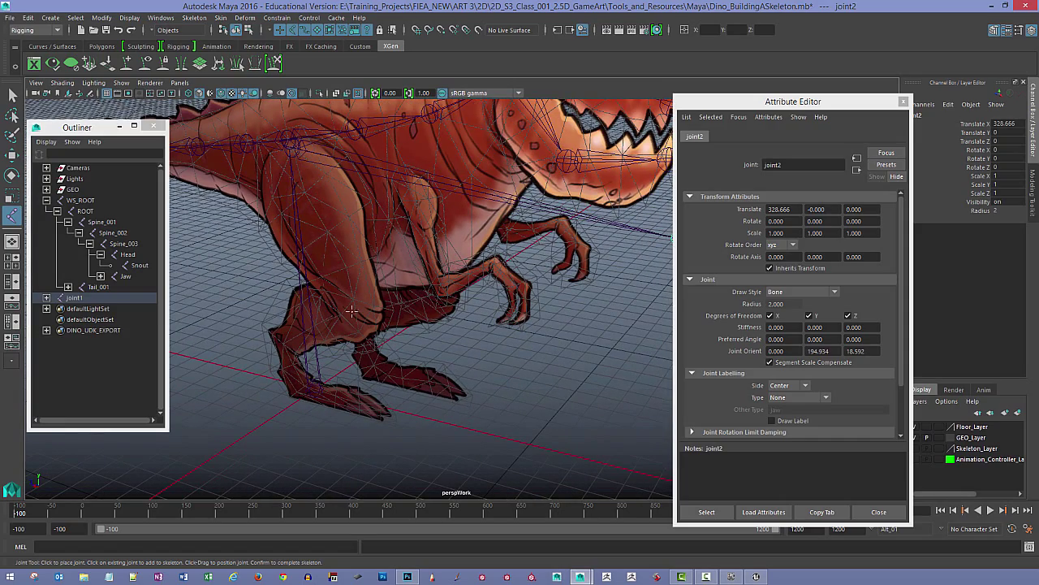
left_click_drag(338, 310, 395, 294, "alt")
key("Return")
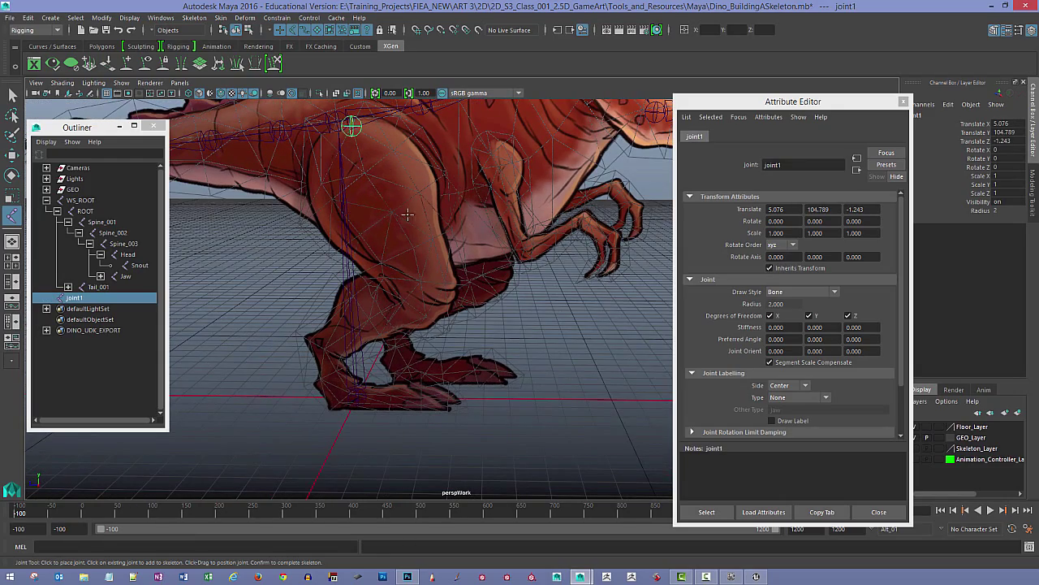
Step: Continue the leg chain from the hip in the side view by placing joints at the knee and the ankle
left_click_drag(407, 214, 398, 286, "alt")
key("space")
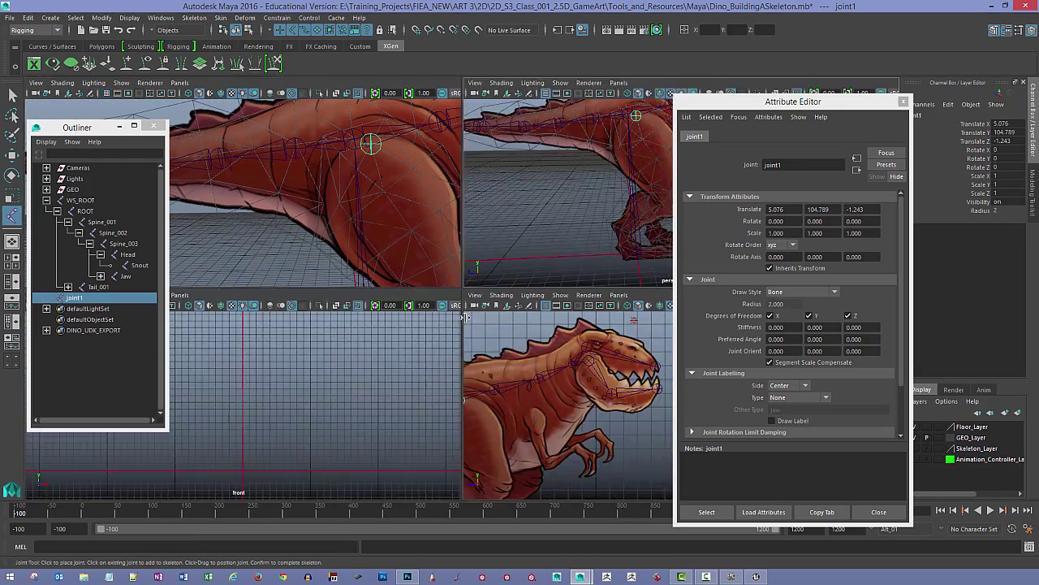
key("space")
middle_click_drag(388, 265, 640, 246, "alt")
middle_click_drag(465, 310, 523, 200, "alt")
middle_click_drag(457, 337, 505, 289, "alt")
left_click_drag(440, 273, 449, 278)
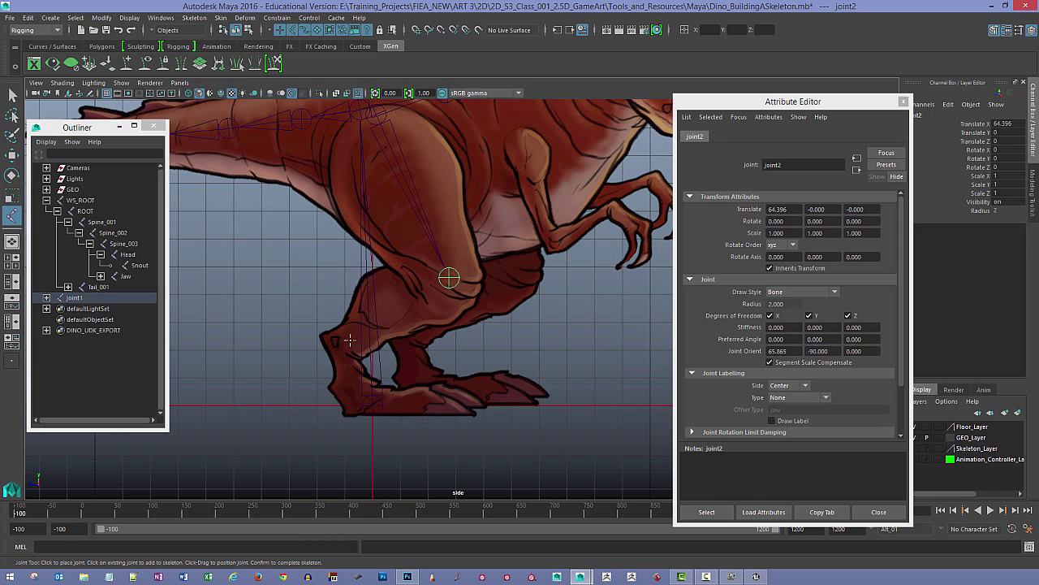
left_click_drag(349, 339, 345, 343)
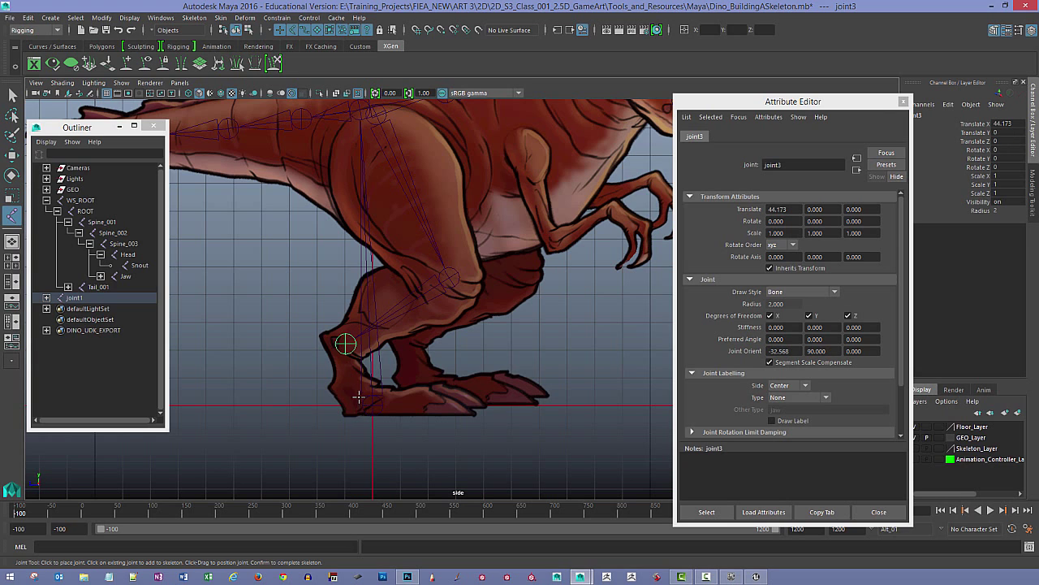
Step: Add the foot joints from the heel along the foot to a last joint beyond the toe tip, and finish the leg chain
left_click_drag(358, 396, 363, 400)
left_click(401, 401)
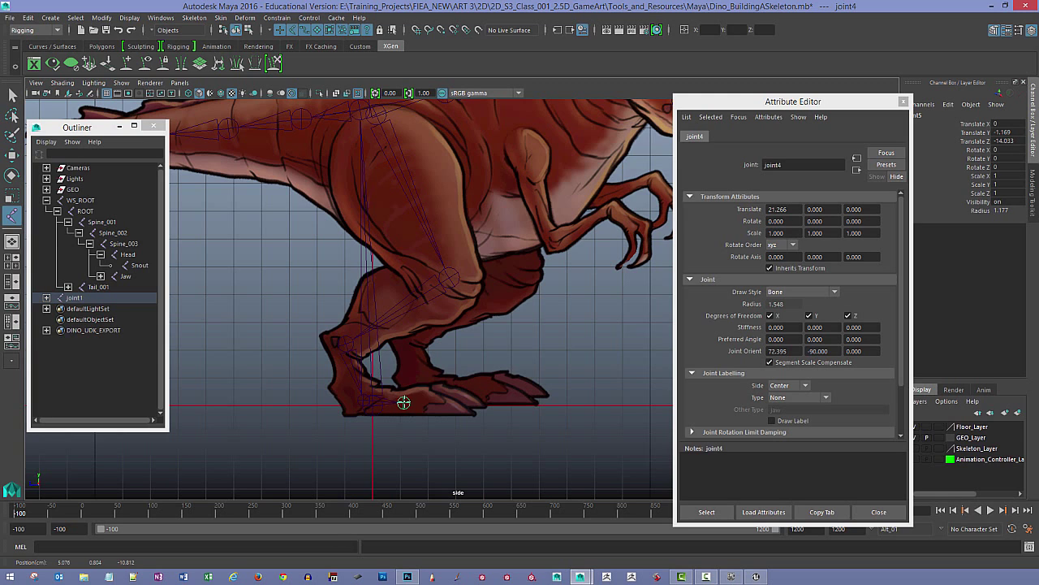
left_click_drag(404, 403, 424, 402)
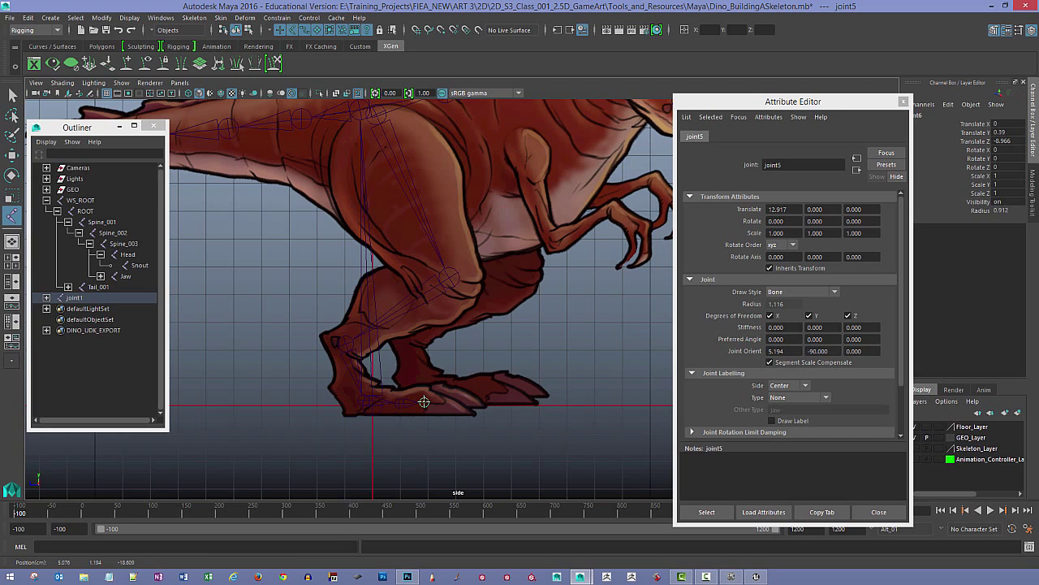
left_click_drag(429, 402, 430, 402)
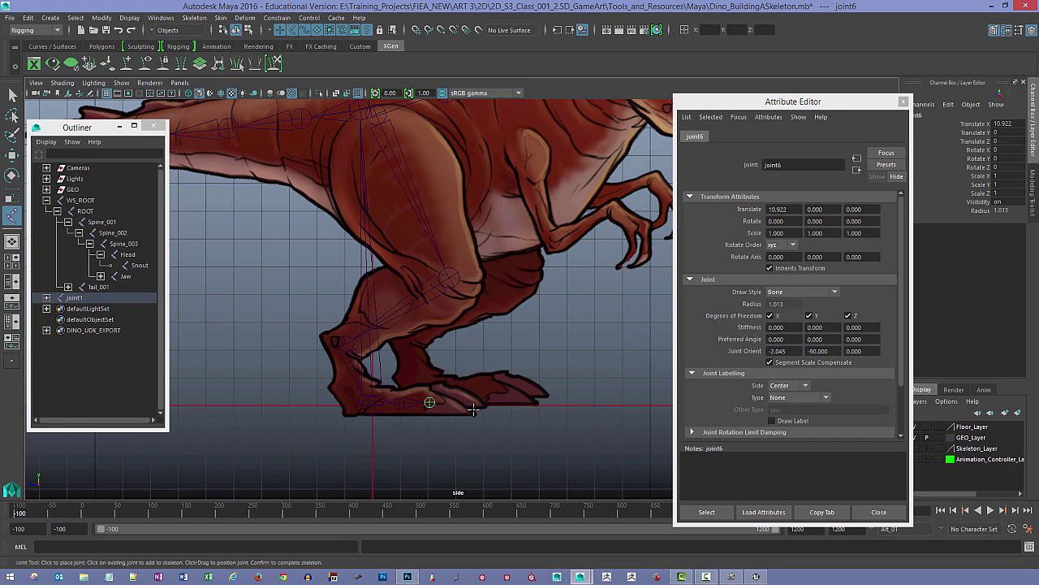
left_click(481, 405)
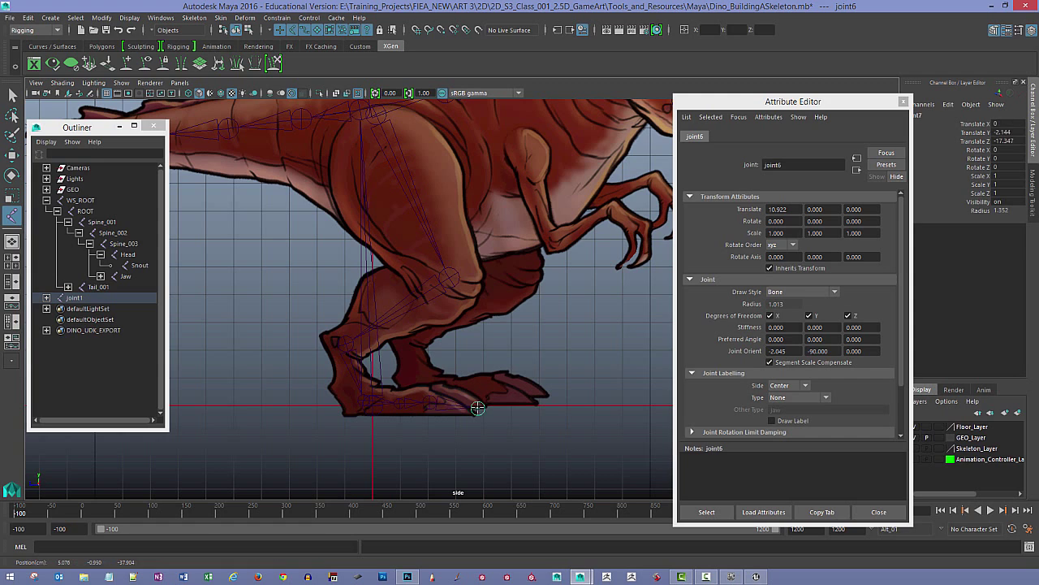
mouse_move(482, 407)
left_mouse_down()
mouse_move(568, 410)
mouse_move(543, 409)
left_mouse_up()
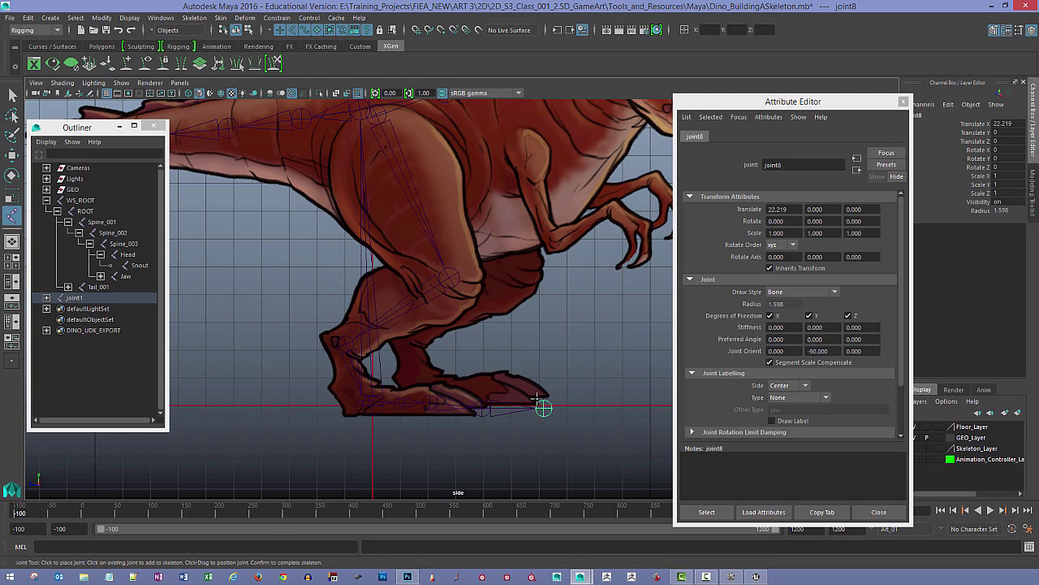
key("e")
Step: Examine how the new leg chain lines up with the leg mesh in the perspective and side views
key("space")
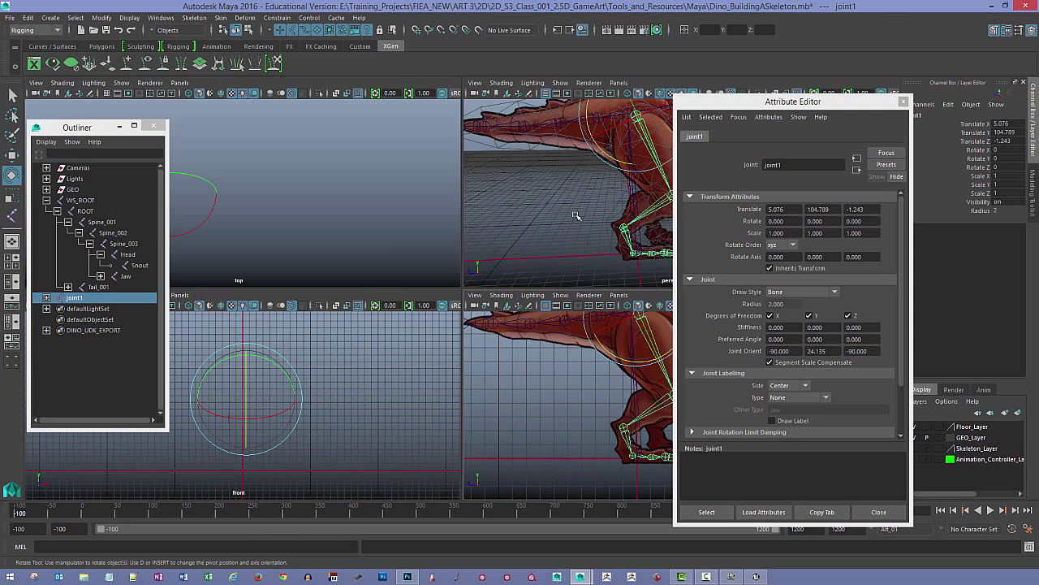
key("space")
left_click_drag(484, 264, 431, 317, "alt")
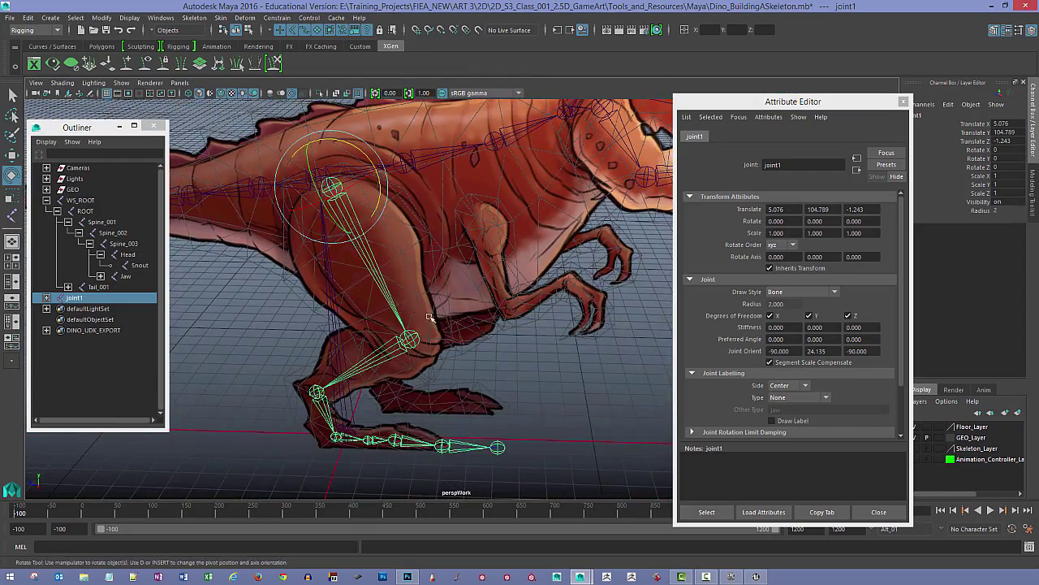
middle_click_drag(466, 288, 361, 291, "alt")
left_click_drag(536, 283, 481, 262, "alt")
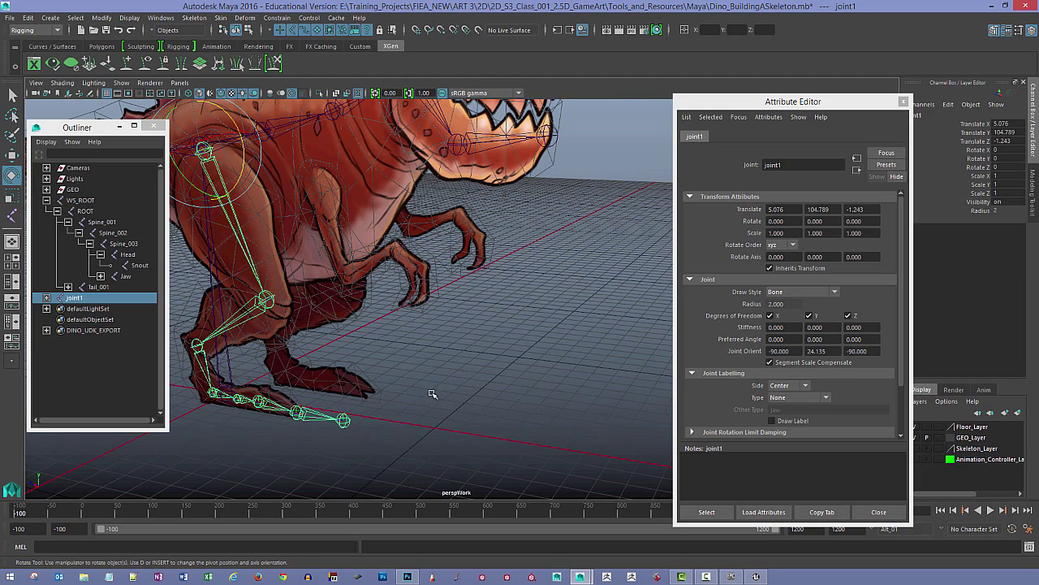
left_click_drag(498, 323, 426, 376, "alt")
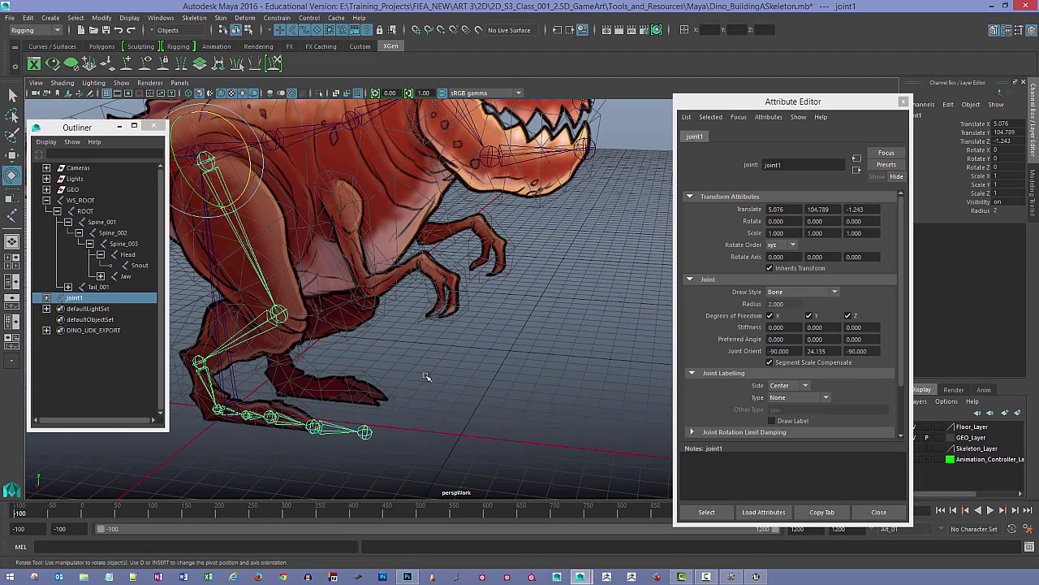
left_click_drag(339, 325, 225, 154, "alt")
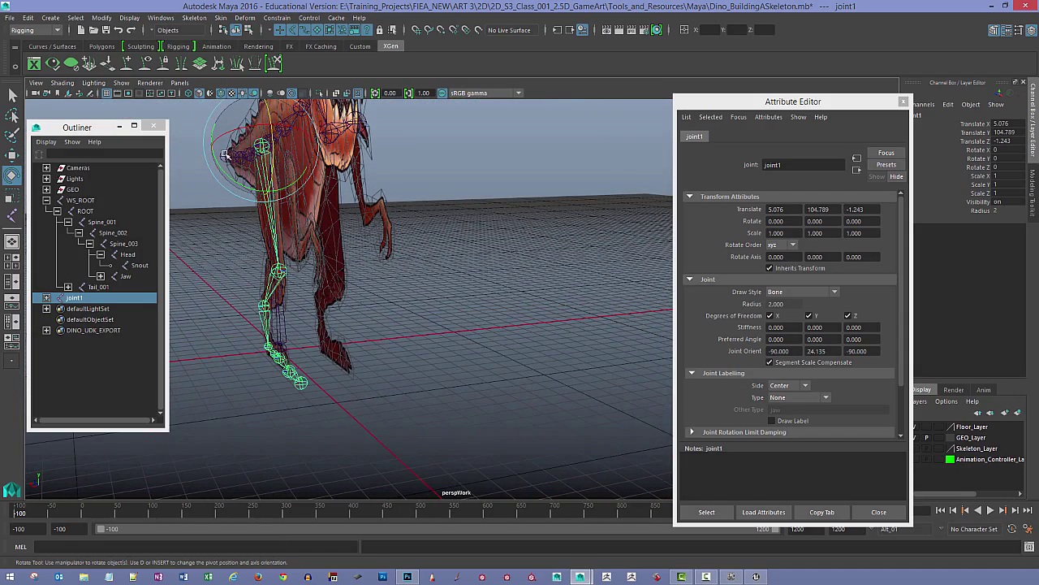
left_click_drag(264, 195, 331, 363, "alt")
key("space")
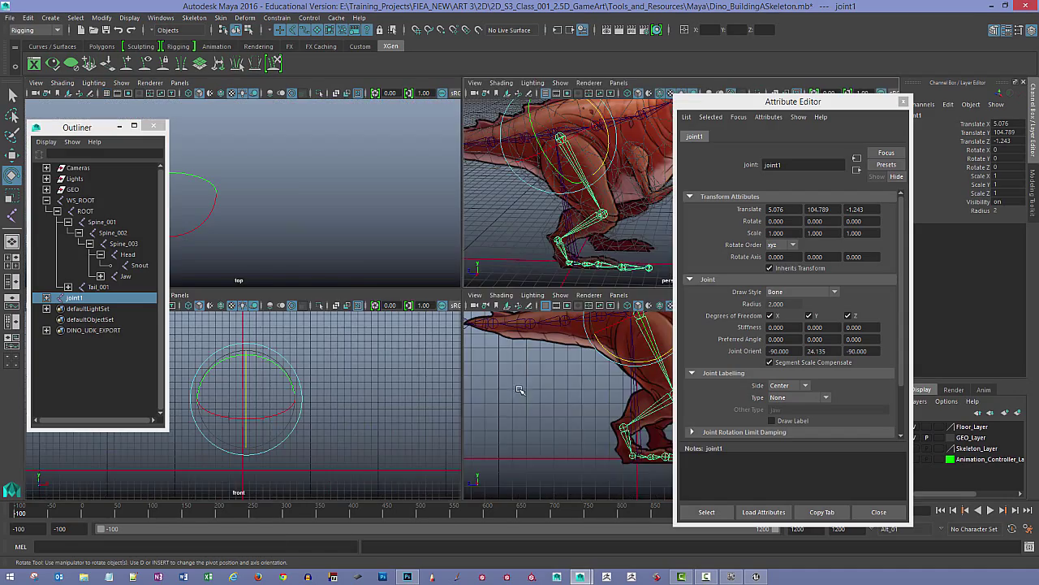
key("space")
scroll(479, 366, "up", 4)
left_click_drag(494, 360, 469, 322, "alt")
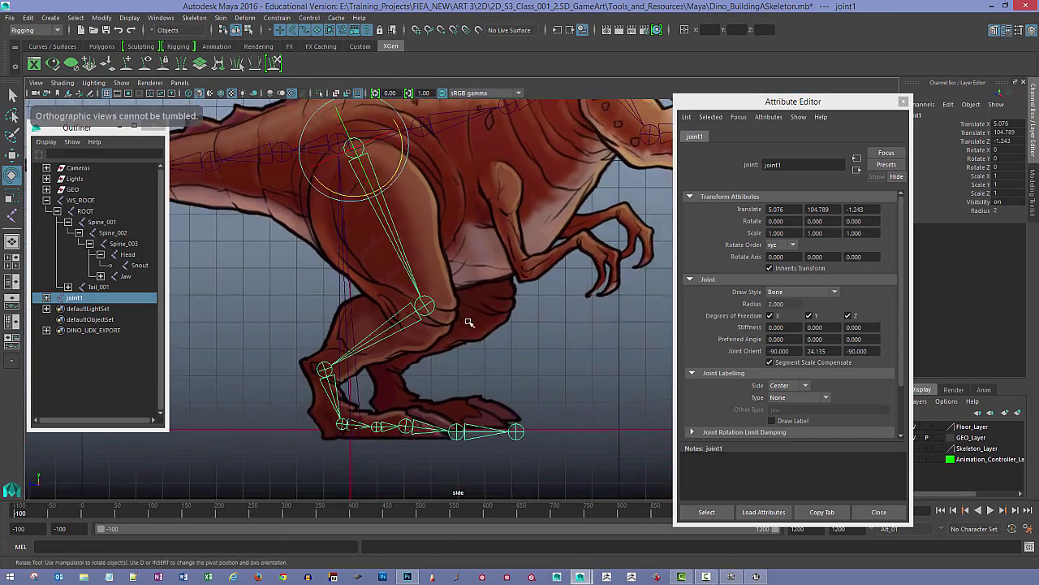
middle_click_drag(433, 317, 439, 341, "alt")
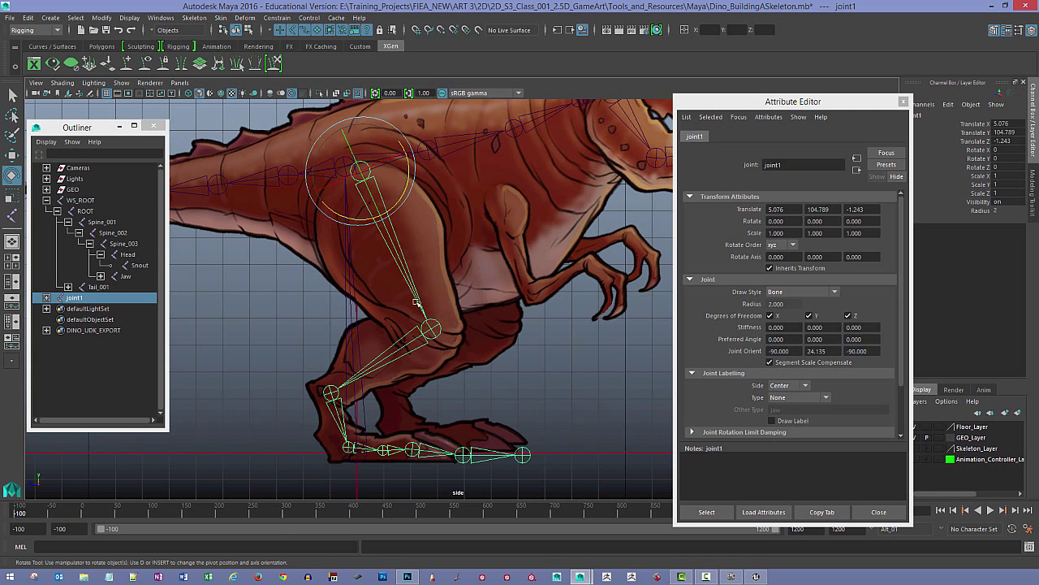
key("space")
key("space")
left_click_drag(422, 251, 329, 195, "alt")
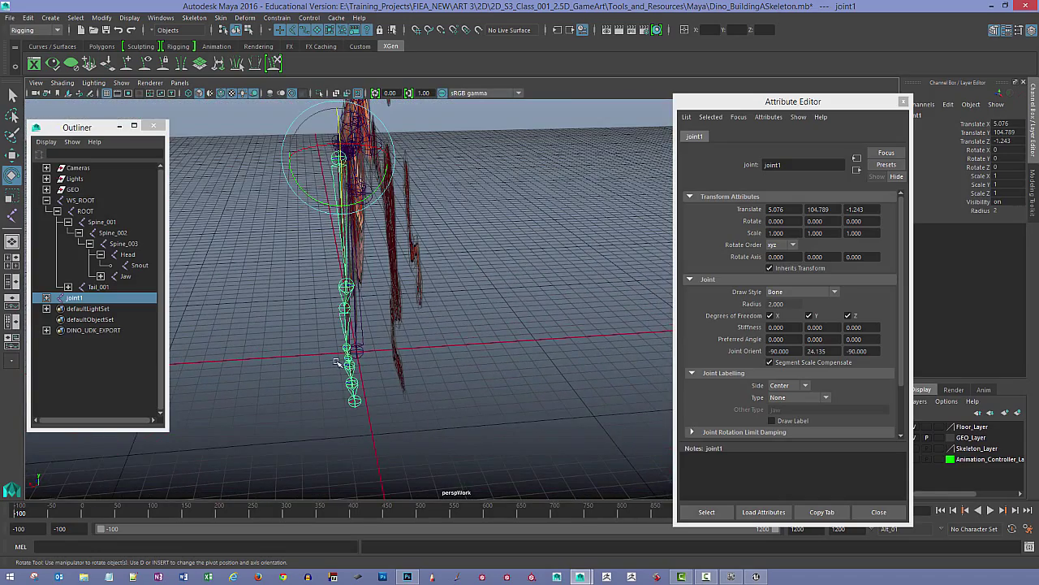
left_click_drag(346, 360, 480, 380, "alt")
middle_click_drag(480, 381, 401, 314, "alt")
left_click_drag(401, 313, 417, 330, "alt")
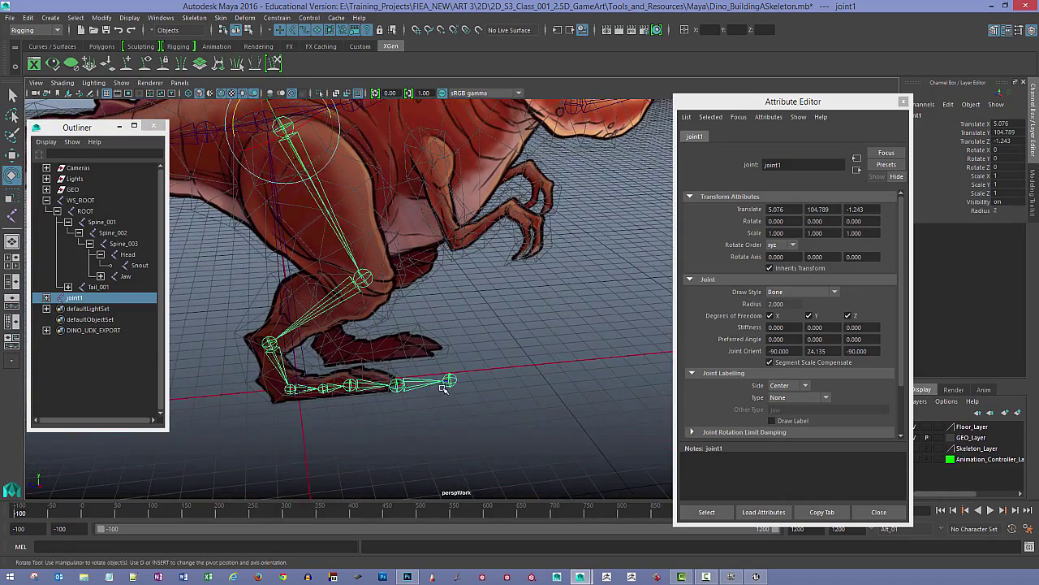
Step: Delete the extra end joint that lies beyond the near foot's toe tip
left_click(457, 380)
left_click(452, 380)
left_click(452, 381)
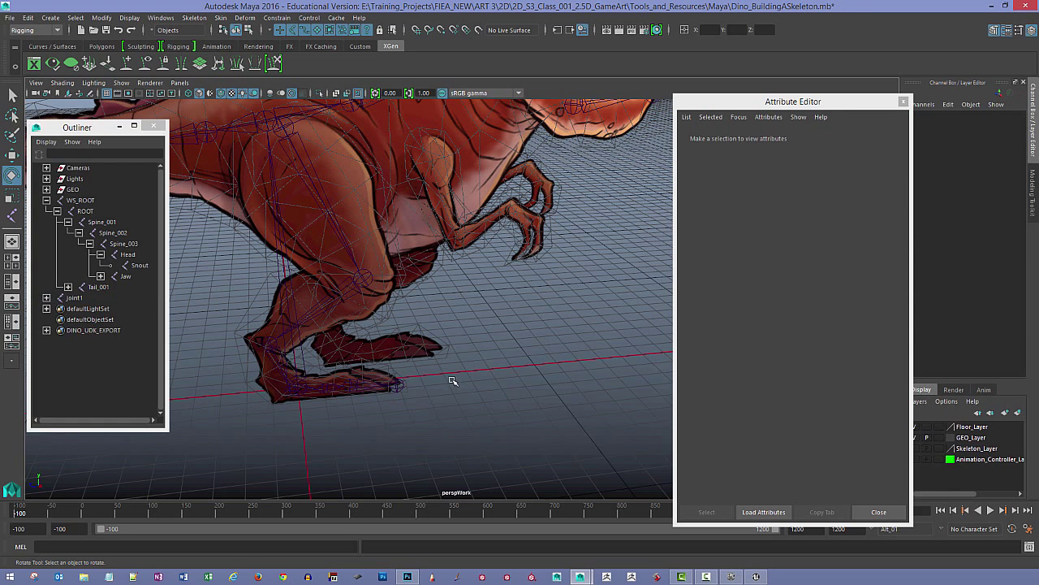
Step: Set the toe-tip joint's Joint Orient to 0, 0, 0 and clear the selection
left_click(397, 388)
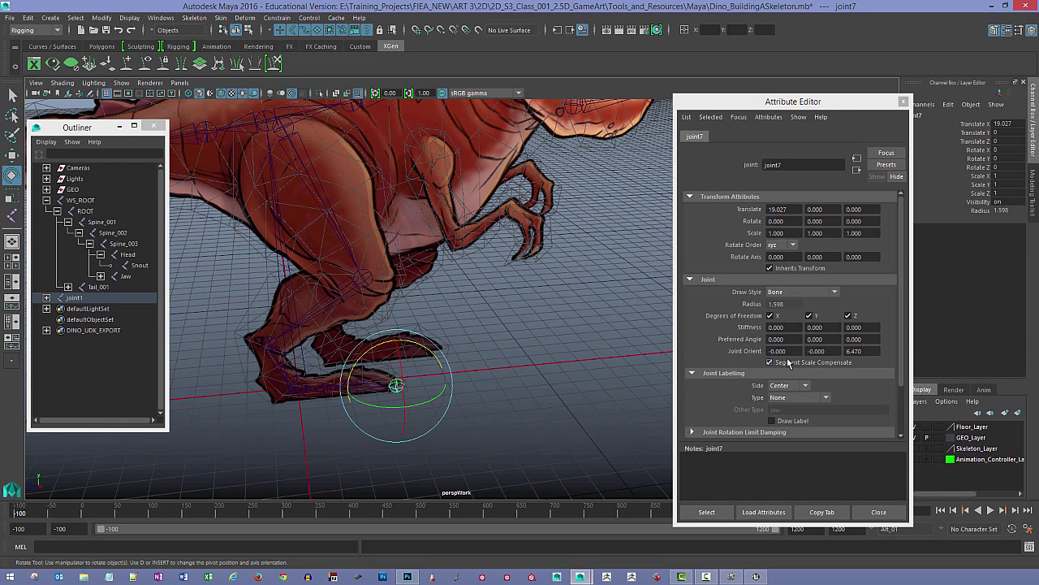
left_click(877, 351)
type("0")
key("Return")
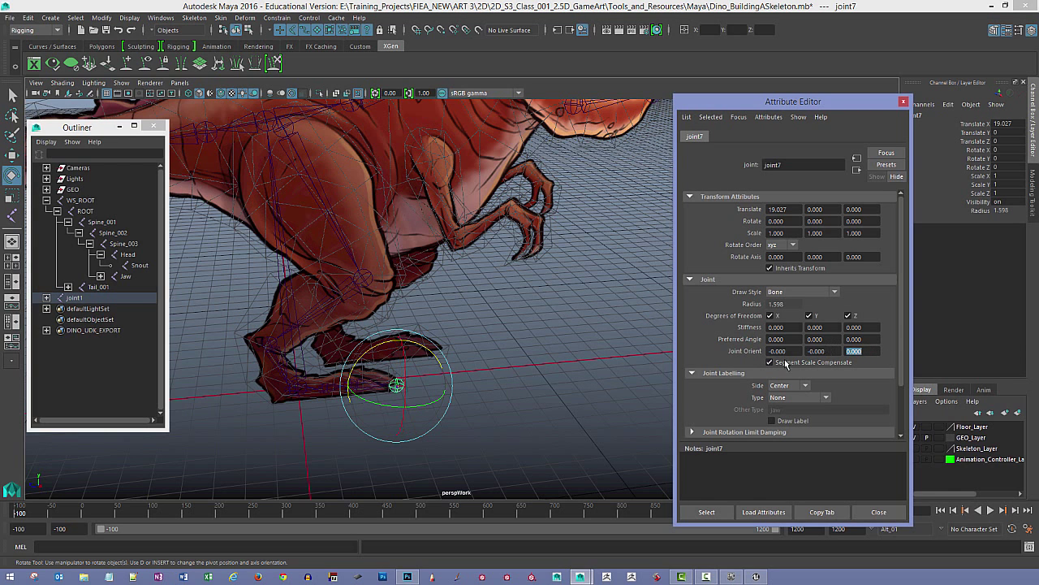
left_click_drag(797, 351, 745, 347)
type("0")
key("Return")
left_click_drag(834, 351, 798, 348)
type("0")
key("Return")
left_click(522, 385)
Step: Select the hip joint at the top of the leg chain and frame it in the perspective view
left_click_drag(523, 385, 481, 296, "alt")
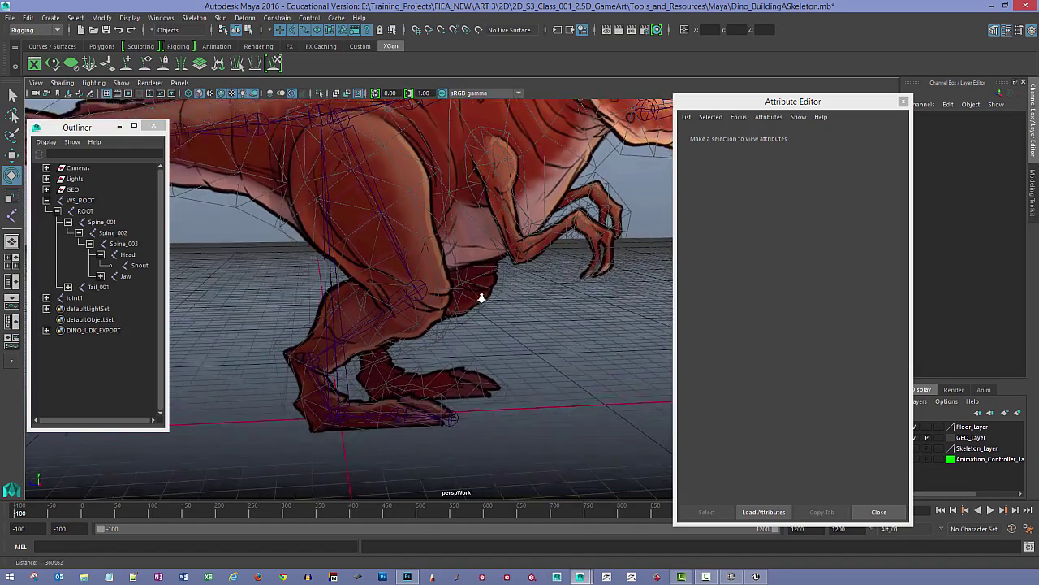
right_click_drag(480, 296, 481, 333, "alt")
left_click(382, 195)
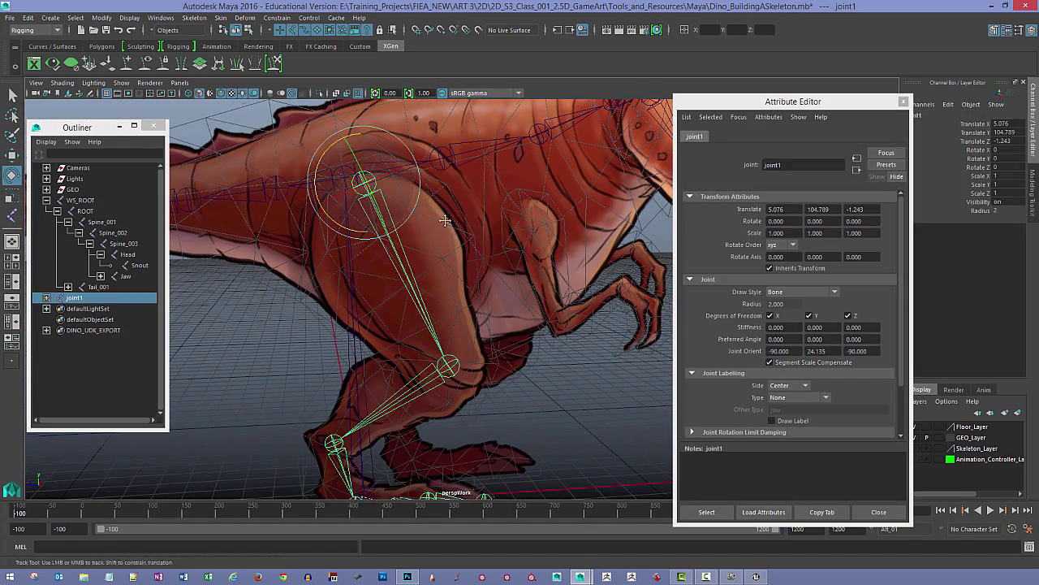
key("f")
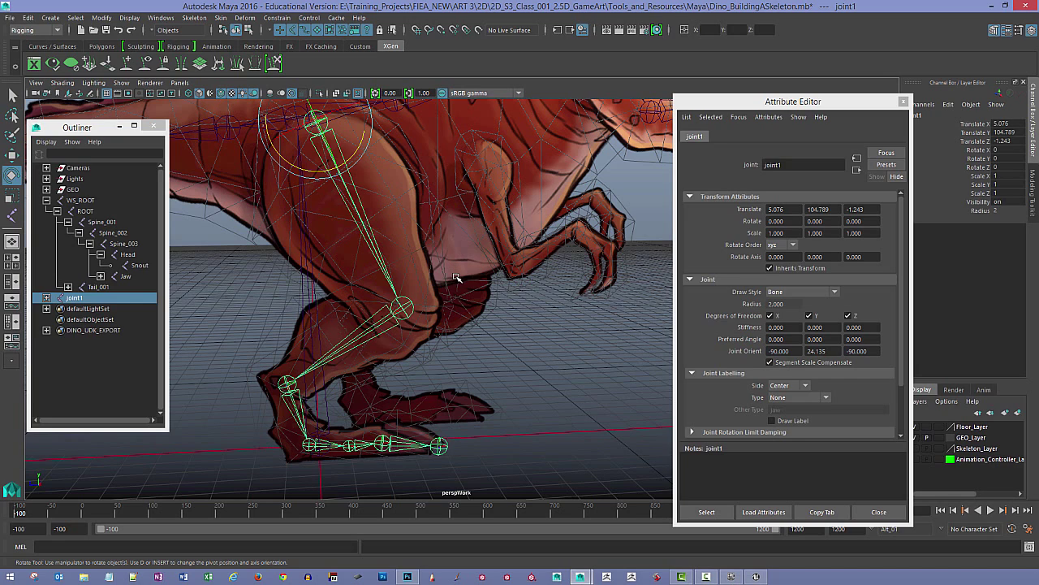
scroll(448, 277, "down", 3)
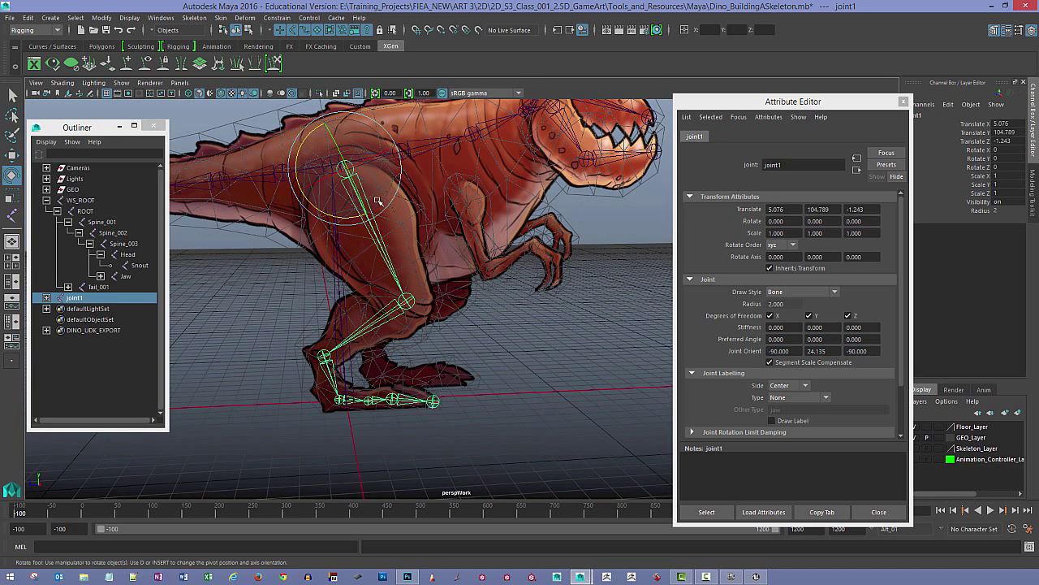
Step: Try lowering the whole near-leg chain by moving its hip joint to about 97.679 in Y and -3.379 in Z
key("w")
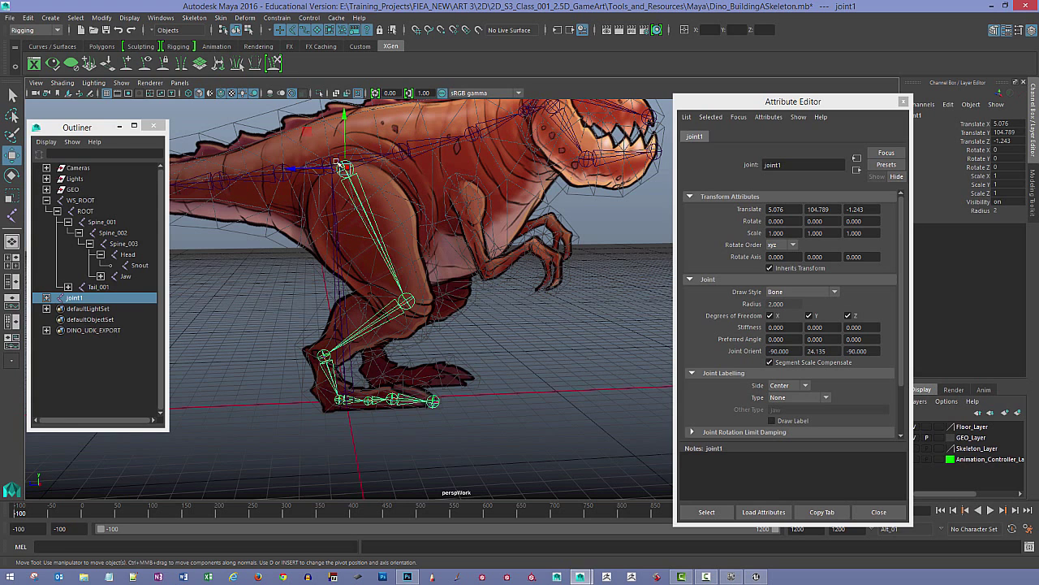
mouse_move(309, 133)
middle_mouse_down()
mouse_move(320, 155)
mouse_move(306, 134)
mouse_move(313, 149)
middle_mouse_up()
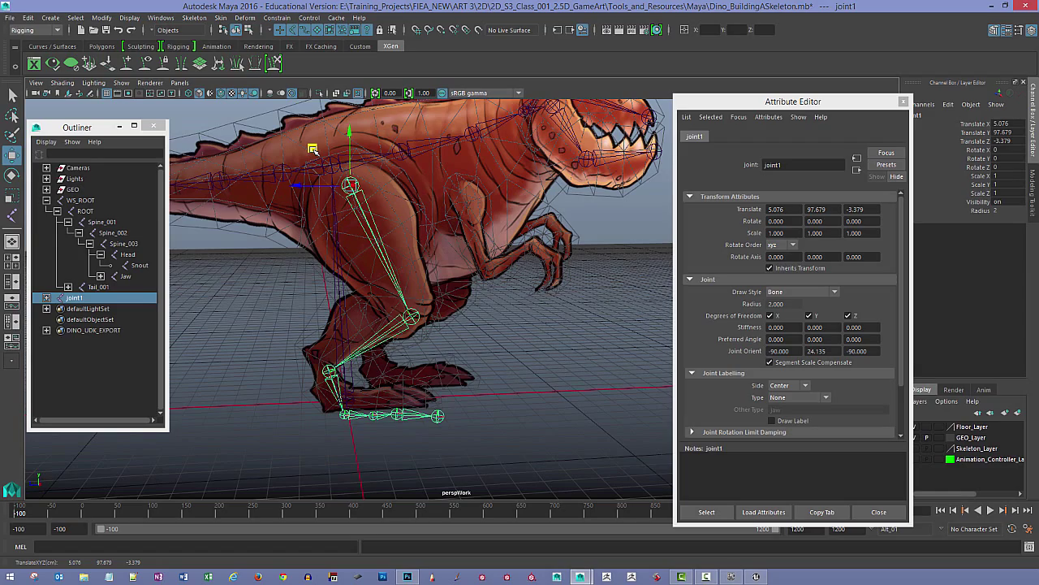
right_click_drag(354, 208, 457, 271, "alt")
middle_click_drag(457, 271, 557, 271, "alt")
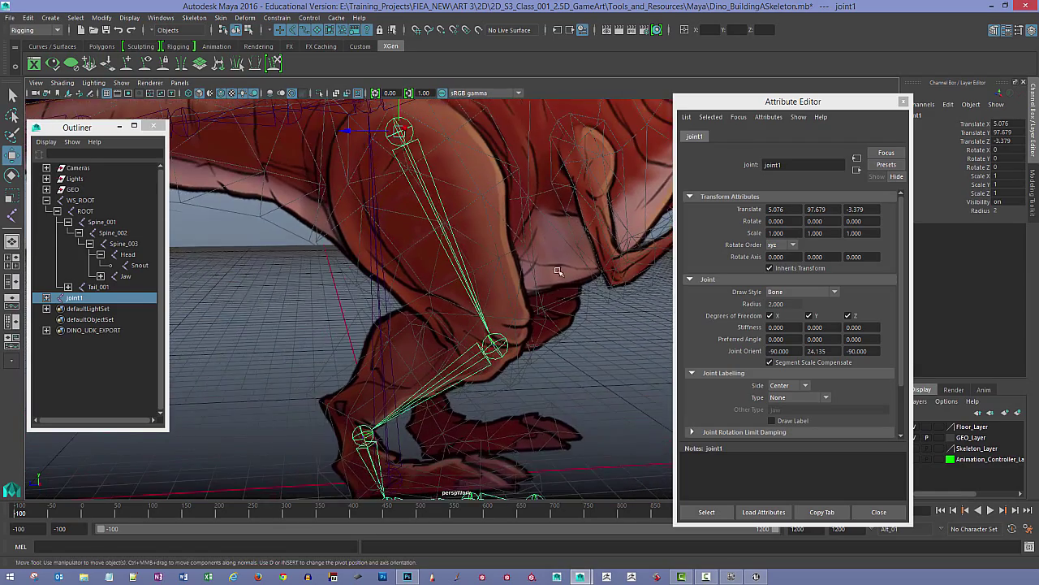
right_click_drag(557, 271, 466, 241, "alt")
left_click_drag(525, 252, 519, 264, "alt")
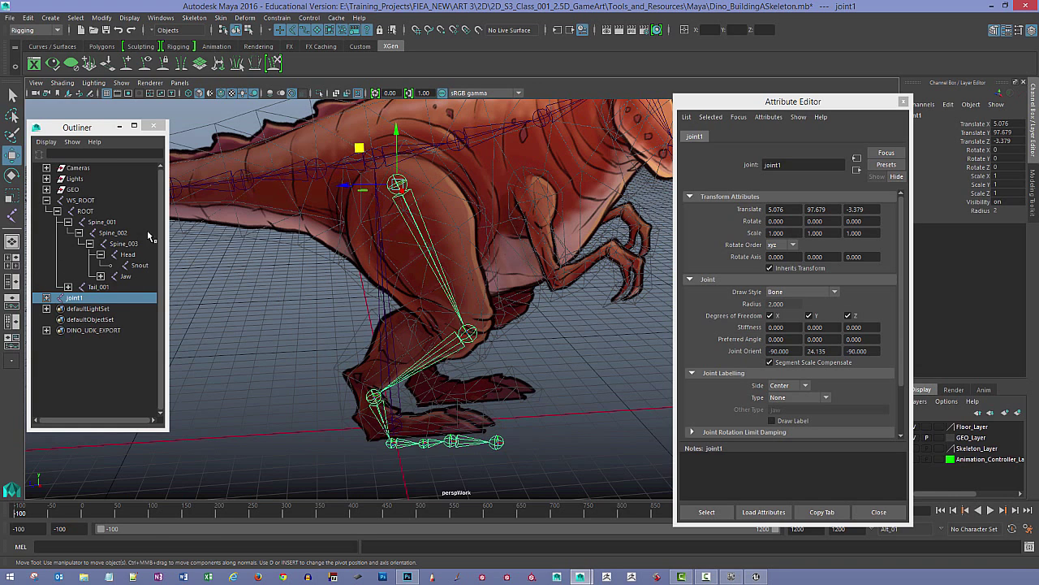
Step: Undo the chain move and try lowering only the hip joint to about 94.401 in Y with Preserve Children enabled
double_click(14, 155)
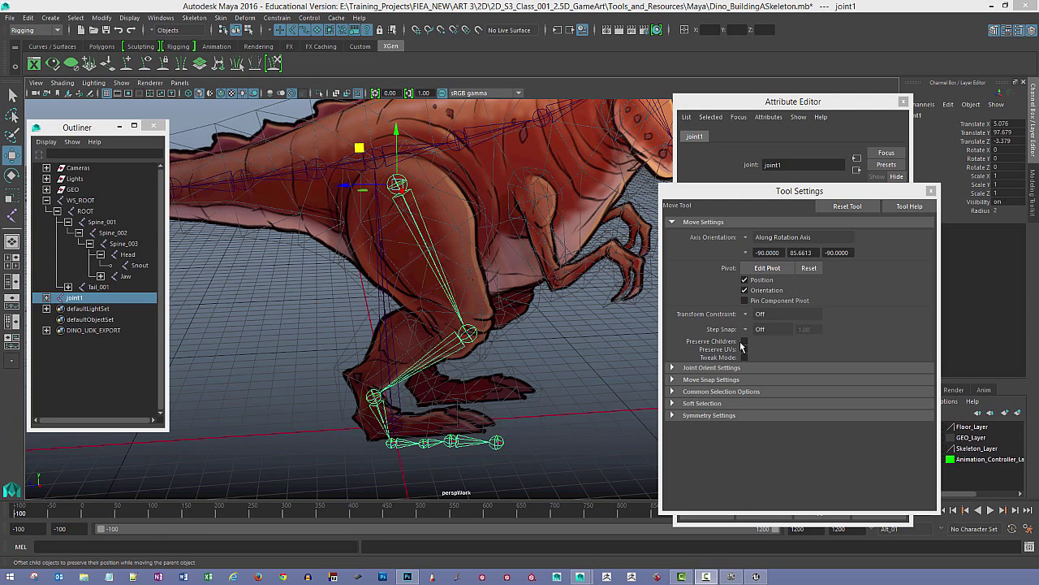
middle_click_drag(546, 395, 535, 395, "alt")
key("ctrl+z")
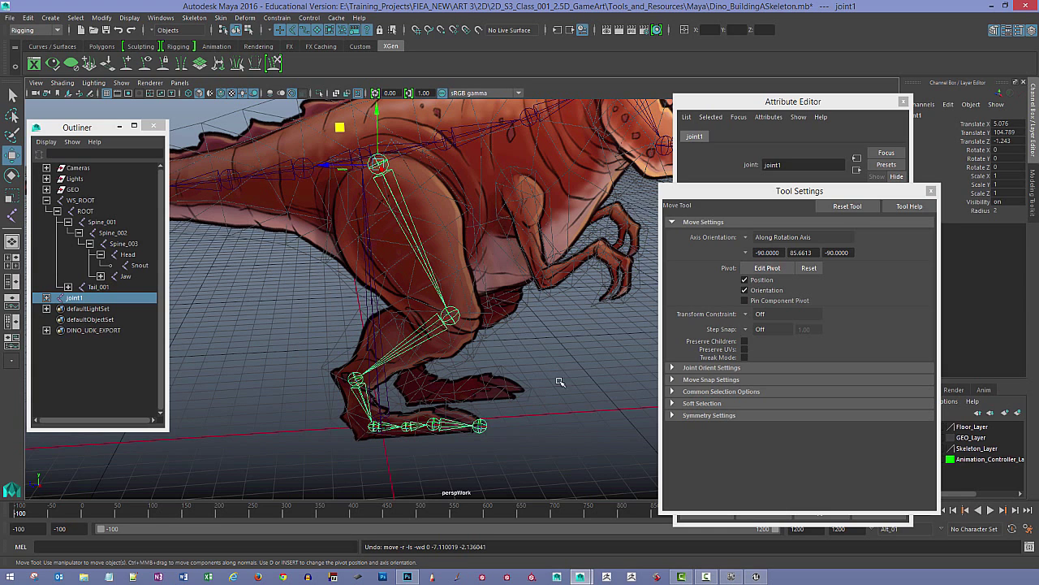
left_click(745, 342)
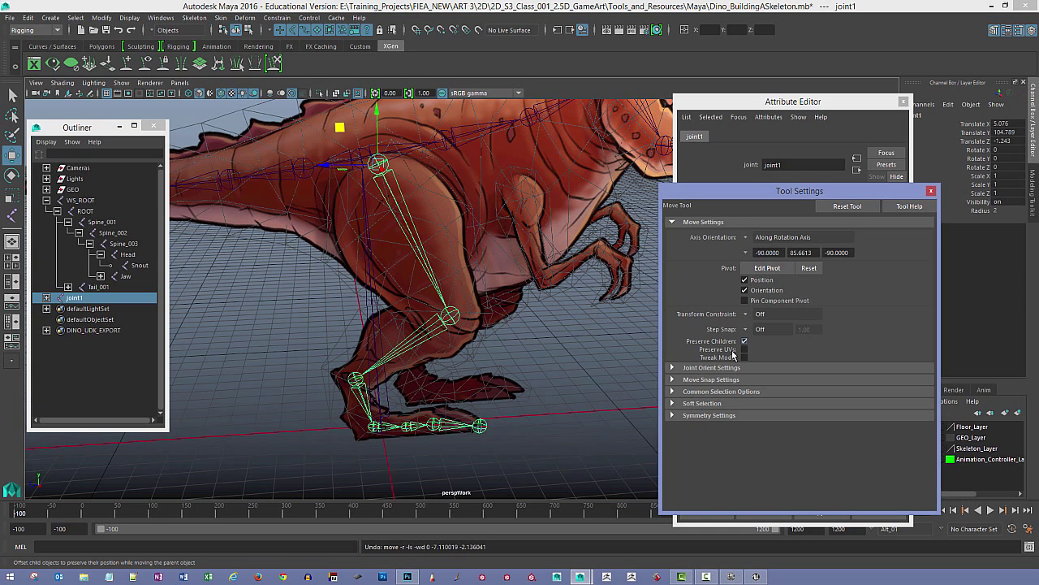
middle_click_drag(340, 129, 349, 165)
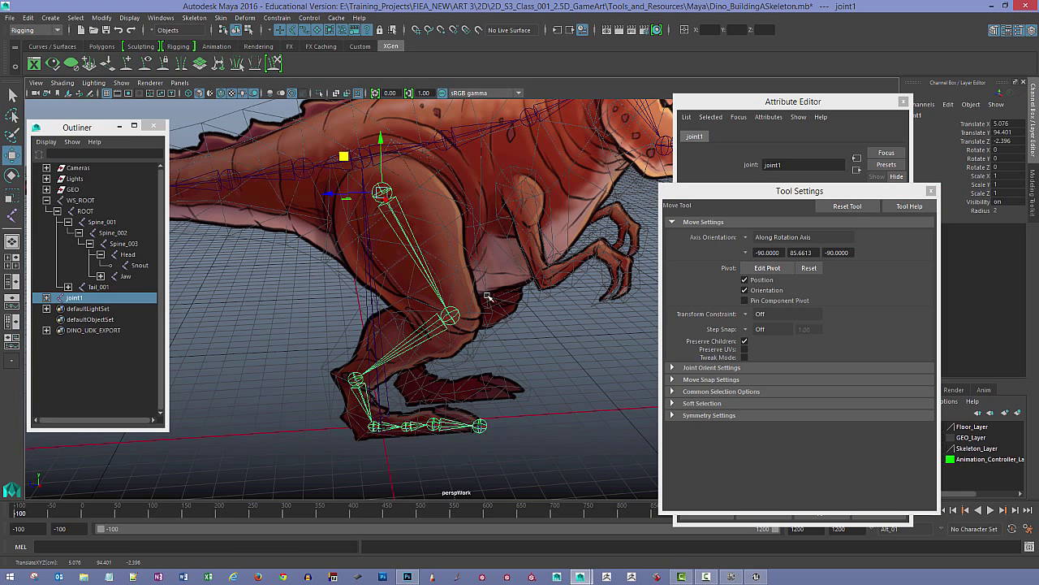
left_click(745, 341)
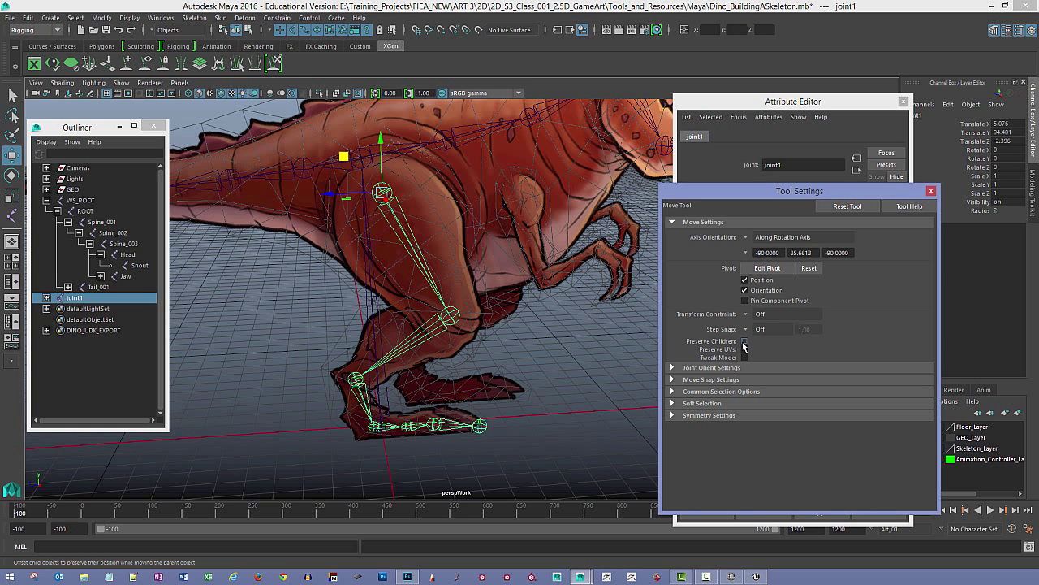
left_click_drag(481, 251, 482, 256, "alt")
key("e")
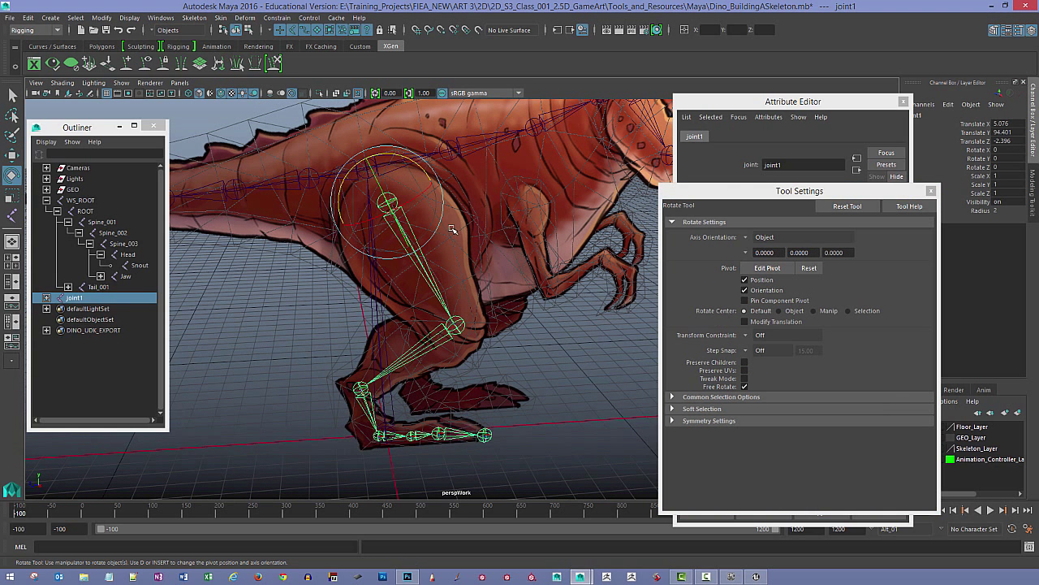
Step: Undo the hip joint's separate move and reselect the hip joint
left_click_drag(445, 202, 492, 233, "alt")
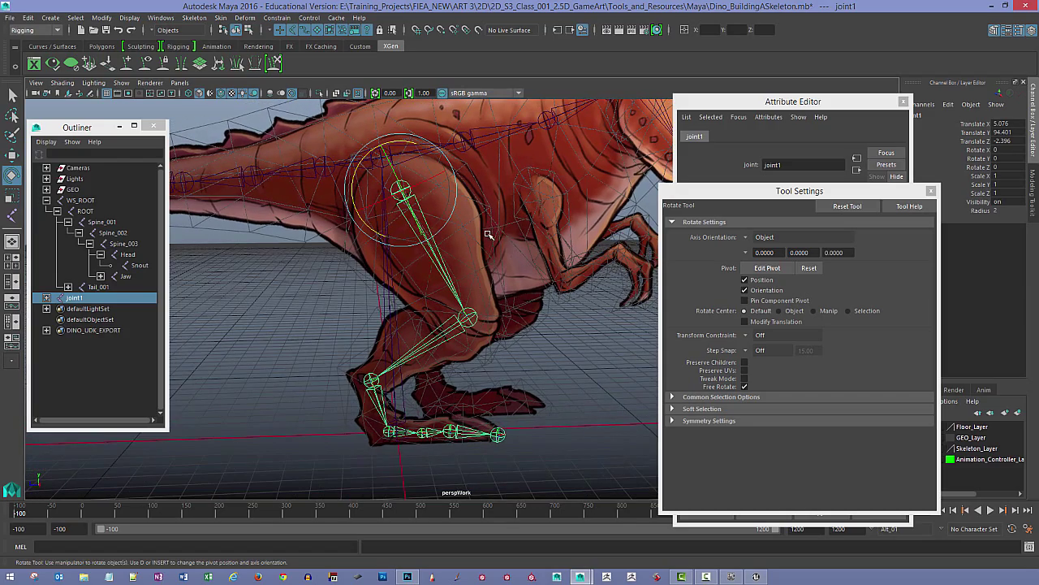
right_click_drag(549, 240, 353, 167, "alt")
right_click_drag(529, 246, 480, 228, "alt")
left_click_drag(479, 229, 508, 258, "alt")
mouse_move(507, 258)
right_mouse_down("alt")
mouse_move(601, 280)
mouse_move(560, 272)
mouse_move(766, 406)
mouse_move(526, 264)
right_mouse_up("alt")
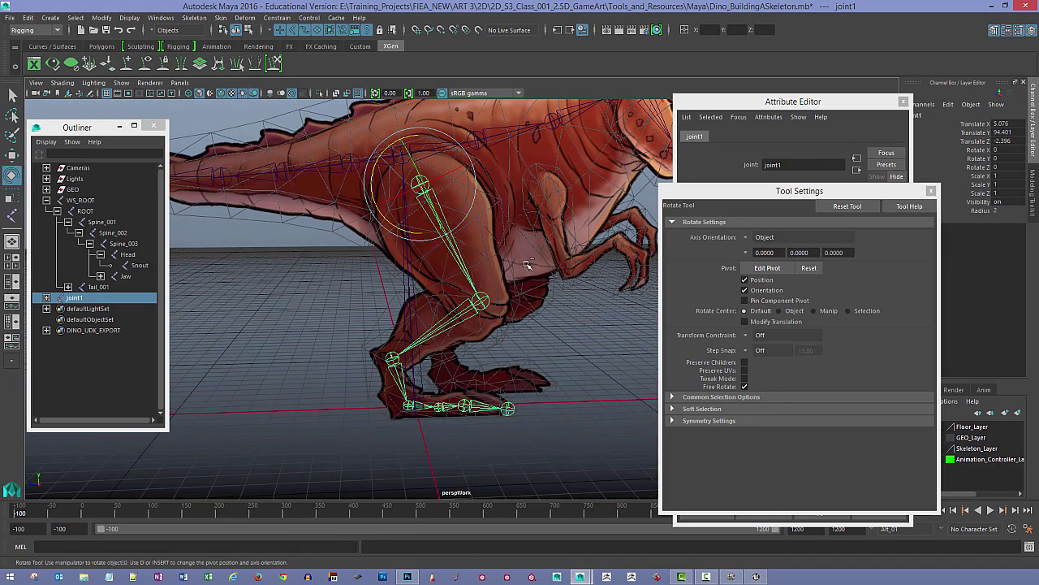
left_click(508, 408)
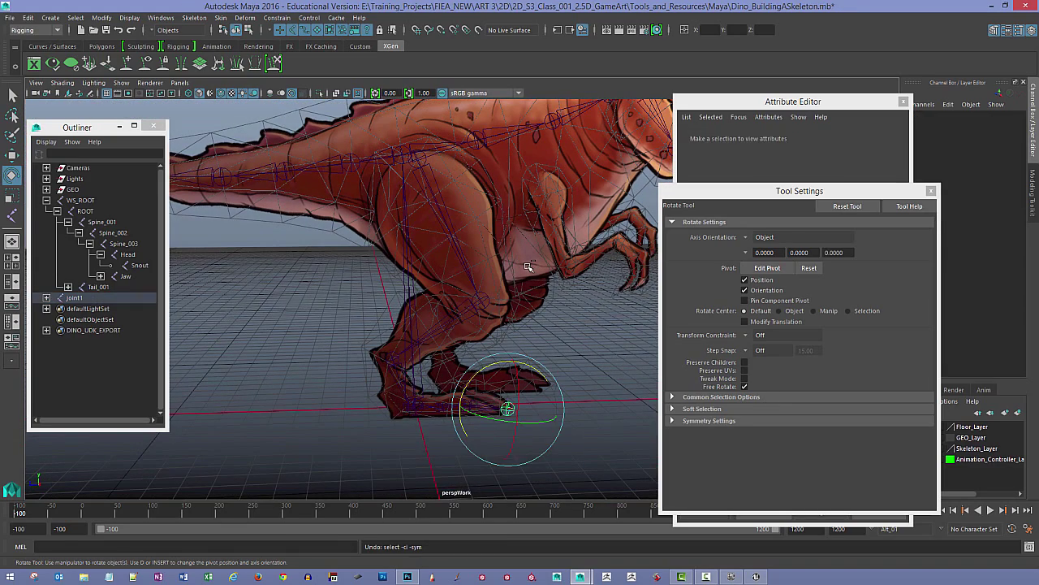
left_click(430, 180)
Step: Lower the whole leg chain by its hip joint to about 96.044 in Y and -3.47 in Z
key("w")
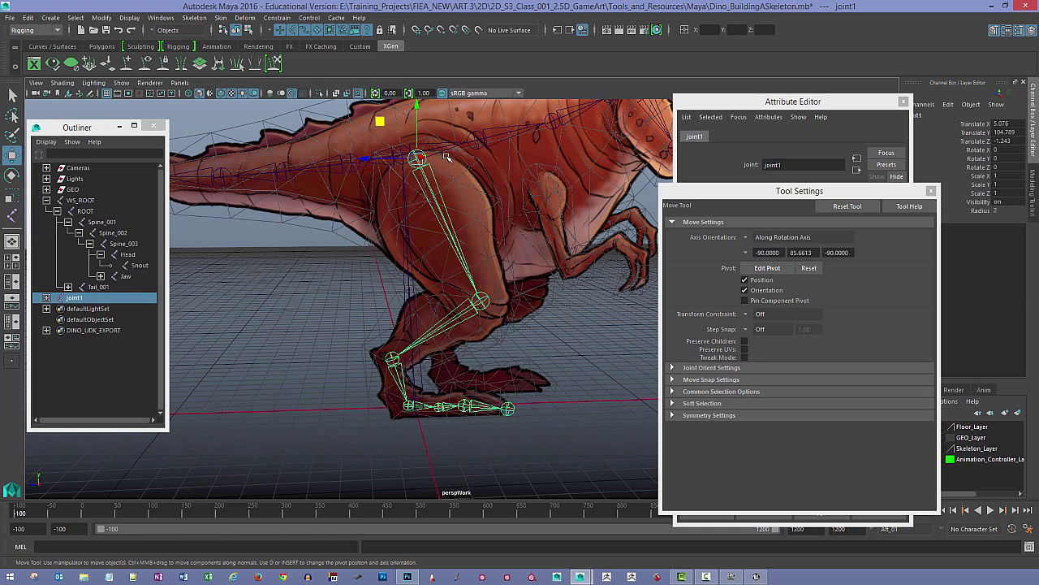
left_click_drag(494, 174, 464, 161, "alt")
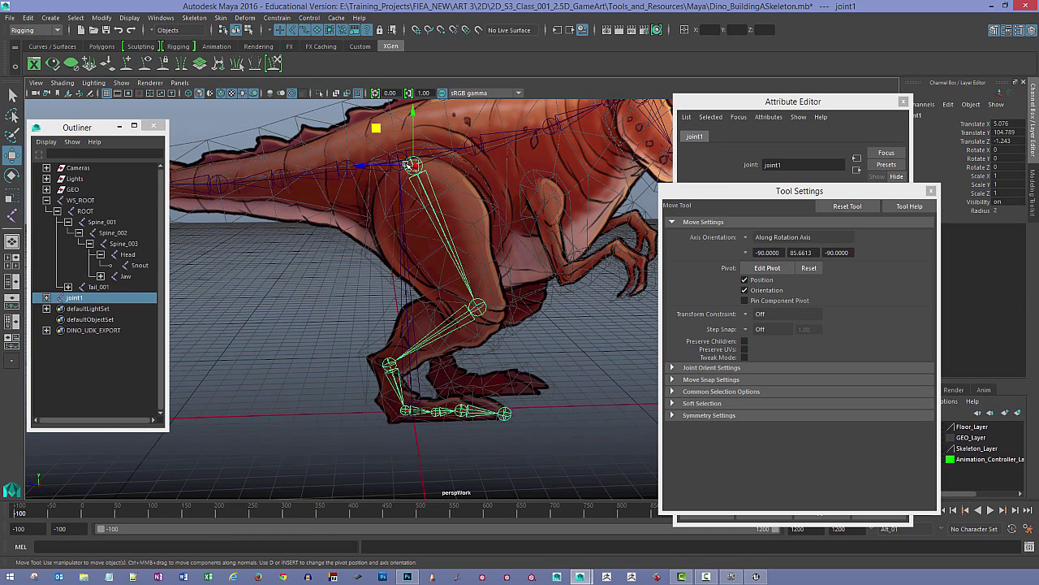
left_click_drag(376, 129, 382, 148)
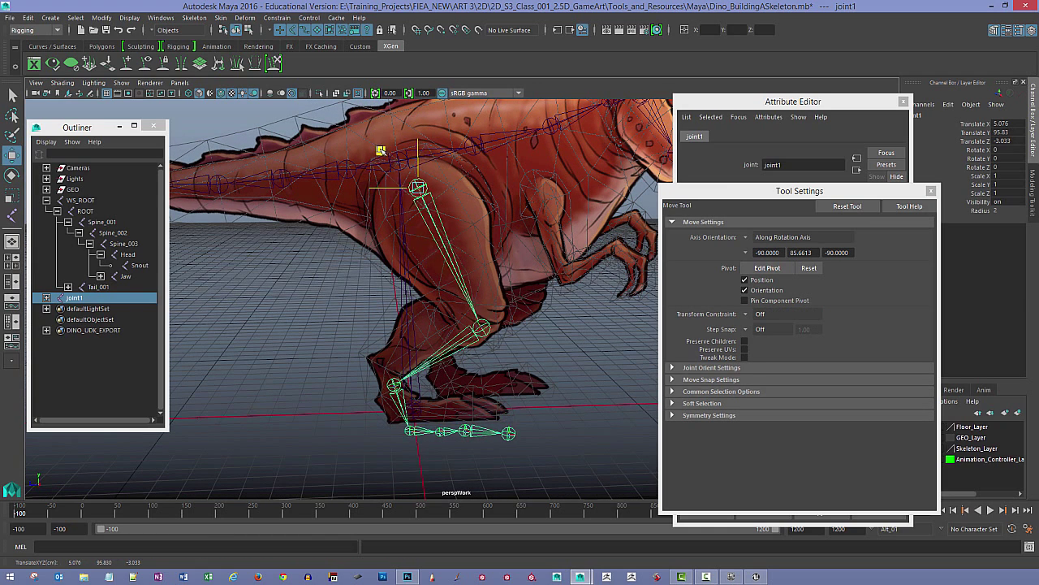
Step: Slide the knee joint along the thigh bone toward the hip, to a Translate X of about 55.446
left_click(487, 333)
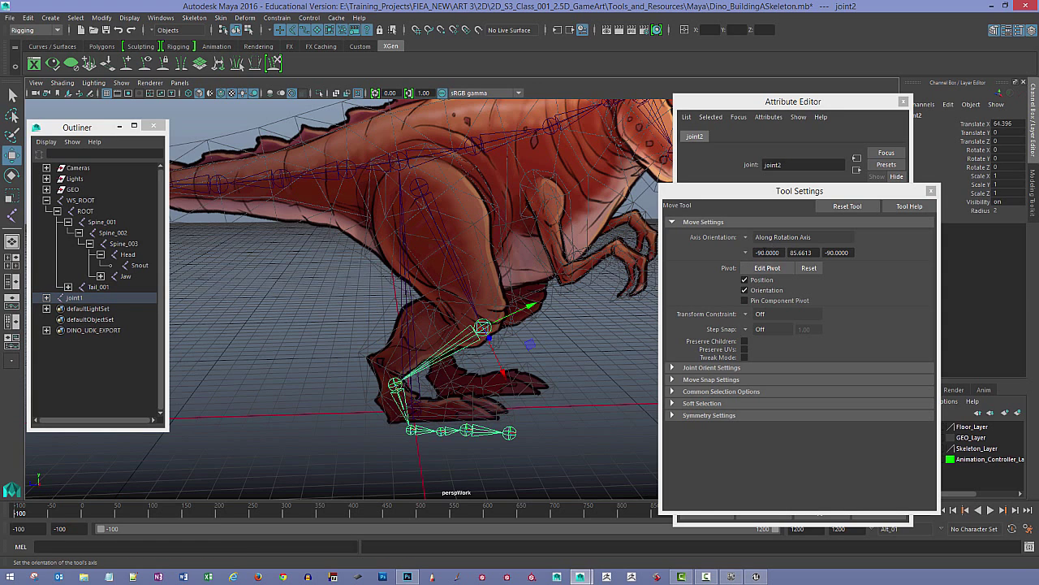
left_click_drag(497, 360, 487, 342)
left_click_drag(495, 343, 508, 279, "alt")
right_click_drag(508, 278, 522, 289, "alt")
middle_click_drag(540, 294, 527, 267, "alt")
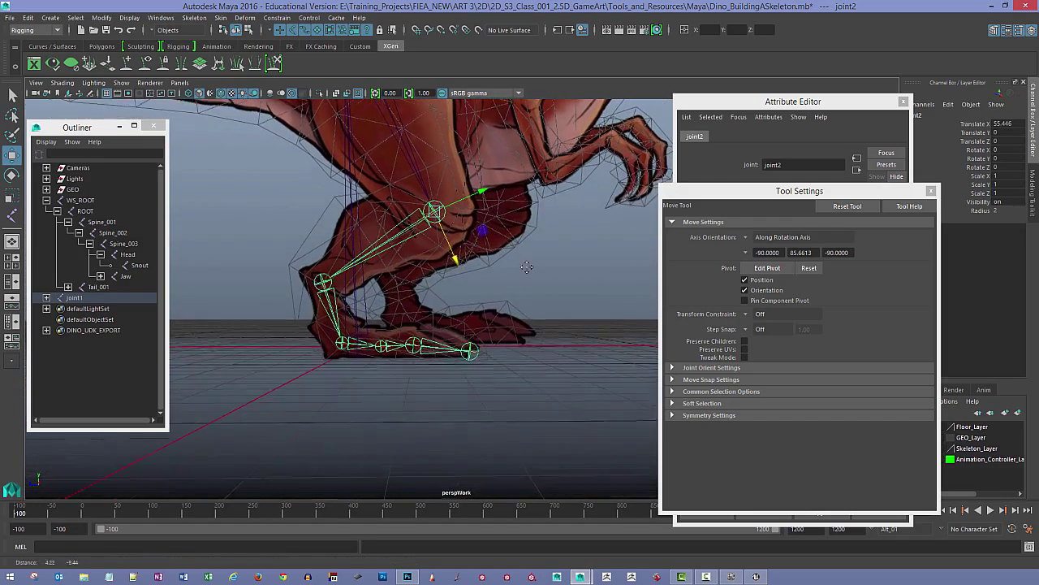
left_click_drag(527, 267, 571, 271, "alt")
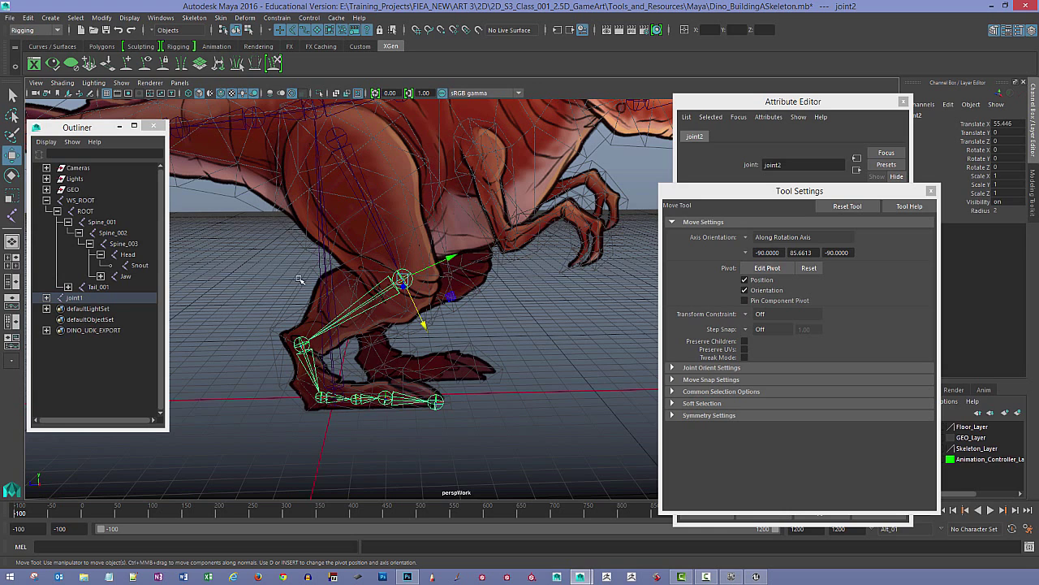
Step: Expand the leg chain's hierarchy in the Outliner from joint1 down to joint7
left_click(46, 297)
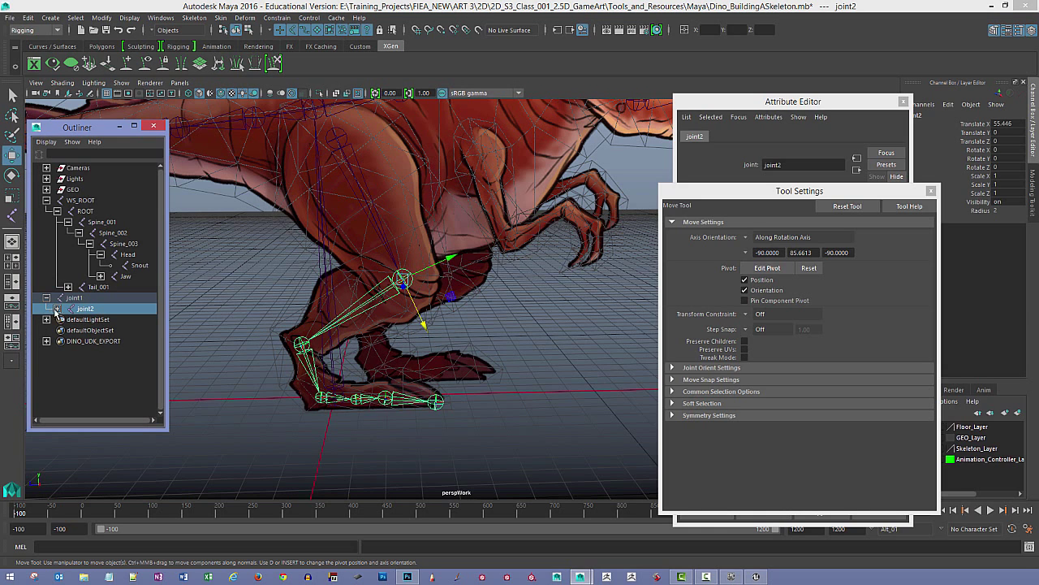
left_click(57, 308)
left_click(67, 319)
left_click(78, 330)
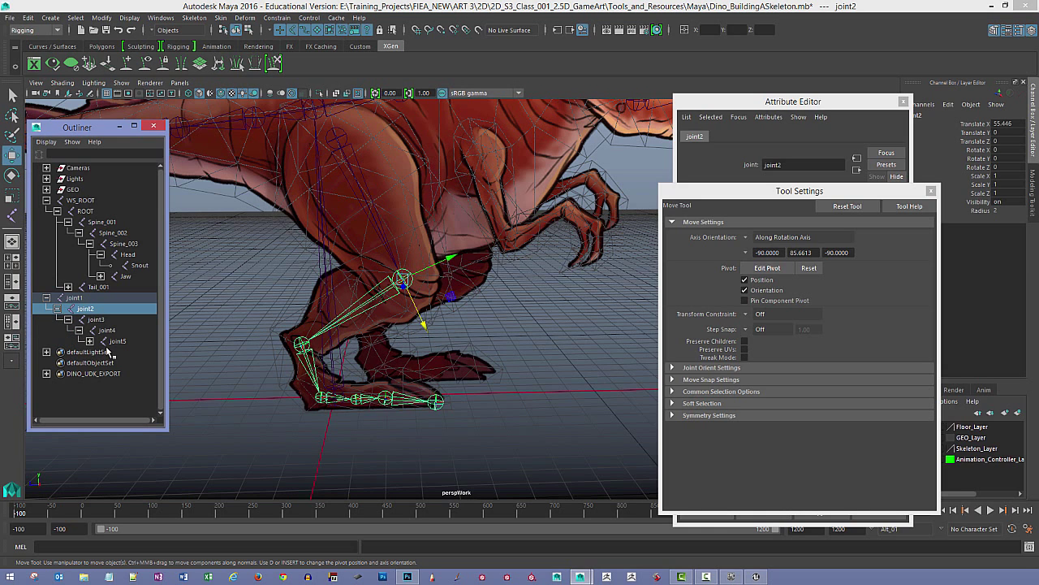
left_click(89, 341)
left_click(101, 351)
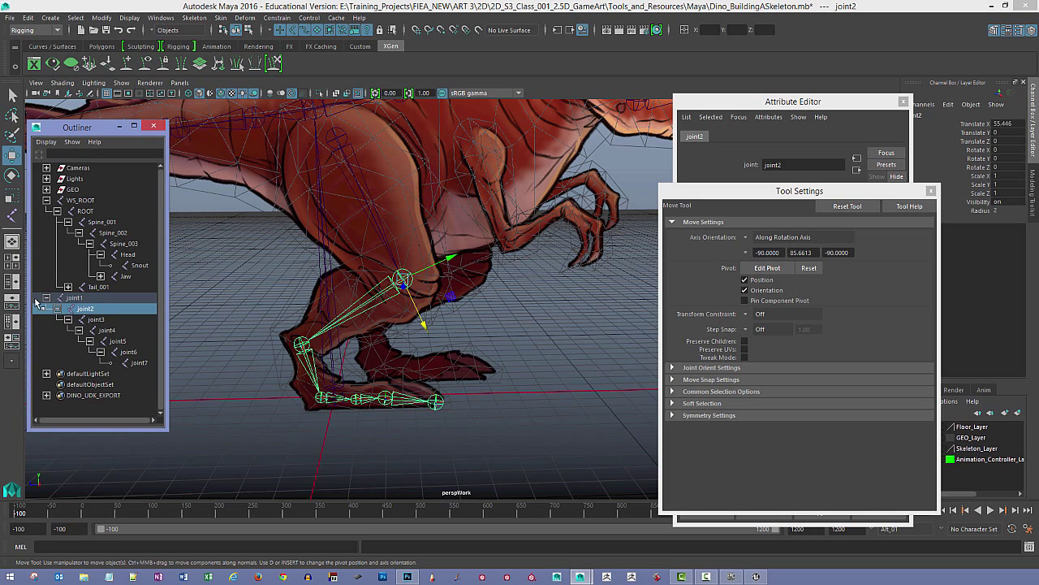
Step: Rename the leg chain's top joint, joint1, as F_Leg_Hip
left_click(74, 299)
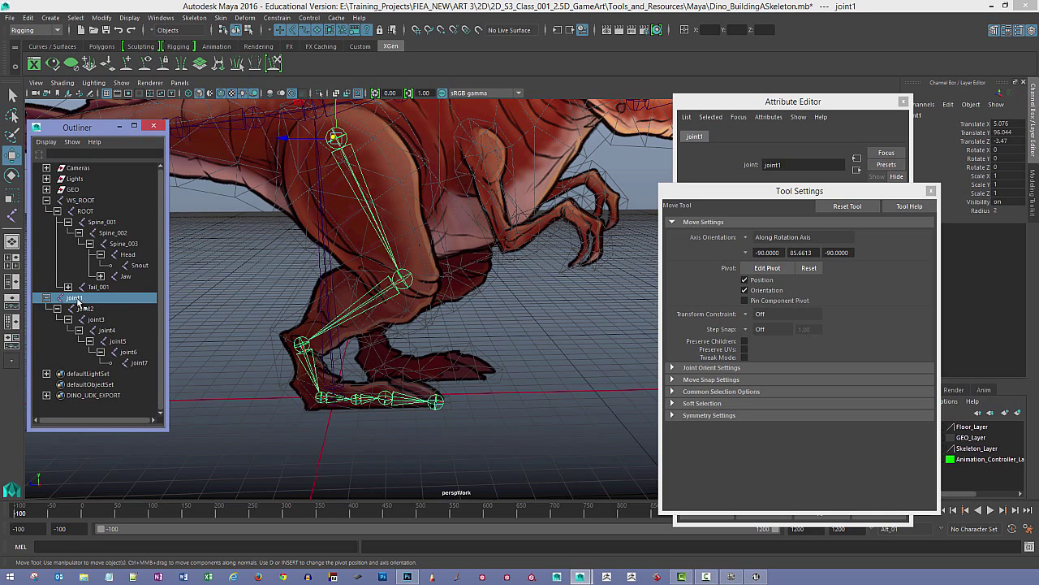
double_click(74, 298)
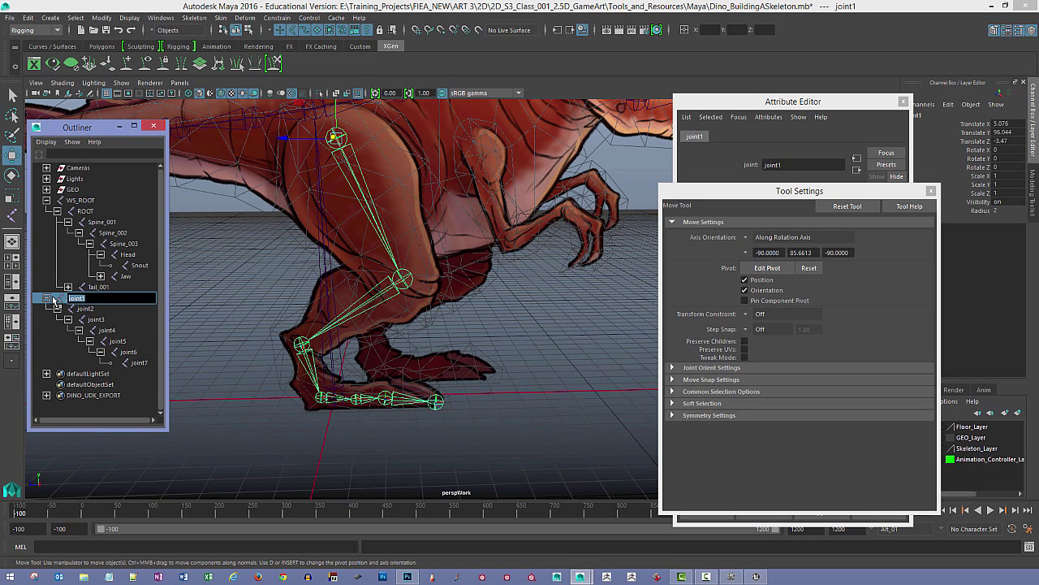
type("l")
key("Return")
Step: Rename joint2 as F_Leg_Knee, reusing the hip joint's name prefix
left_click(87, 311)
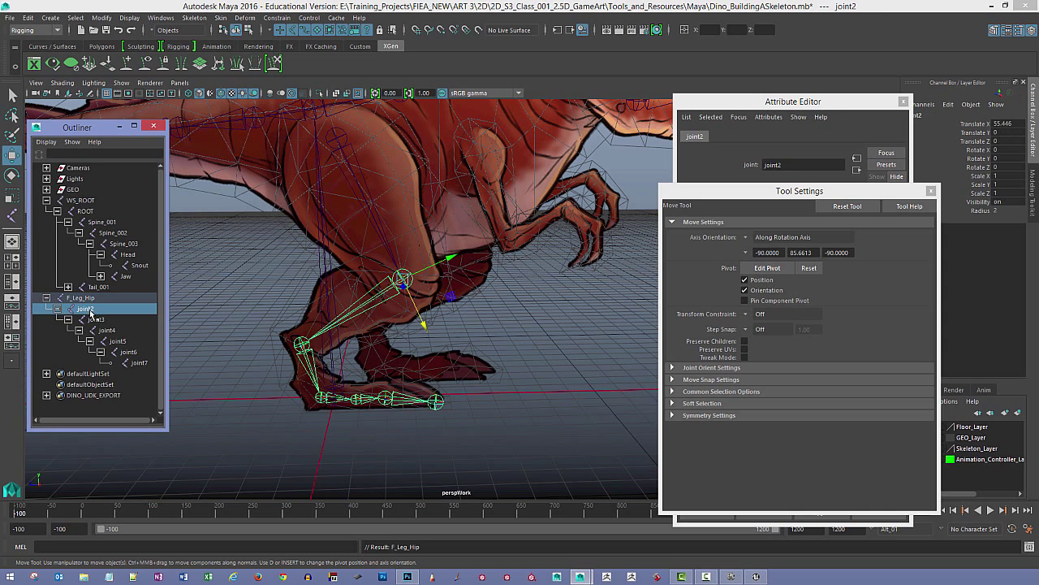
double_click(90, 313)
type("Tail_00")
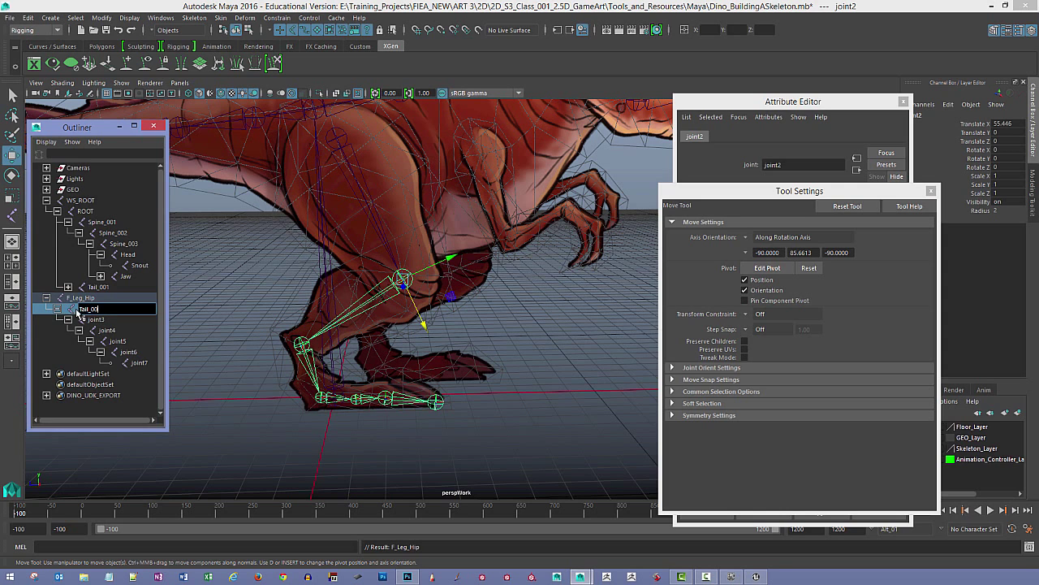
double_click(88, 298)
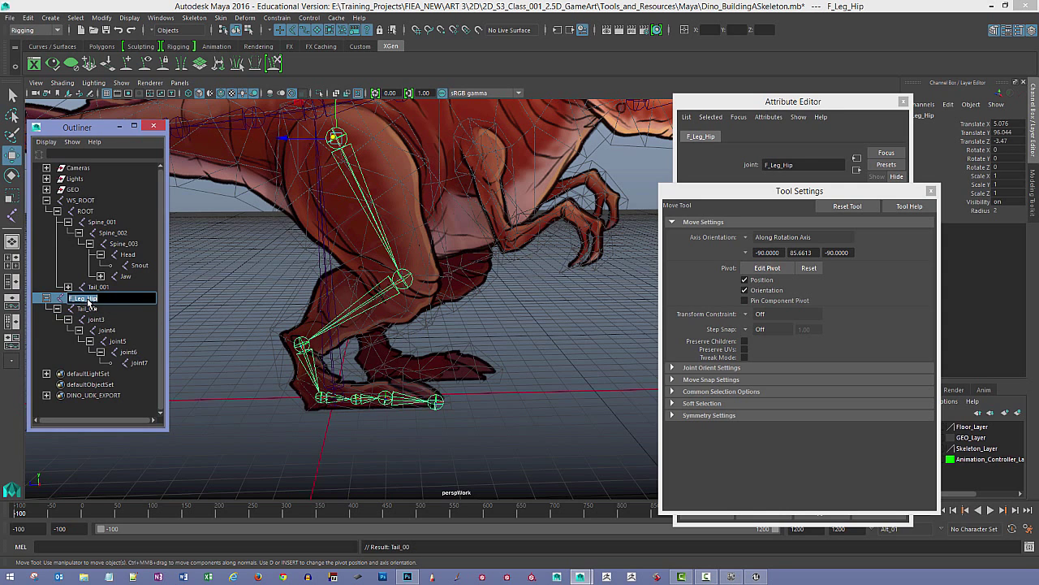
key("BackSpace")
double_click(86, 309)
type("F_Leg_Knee")
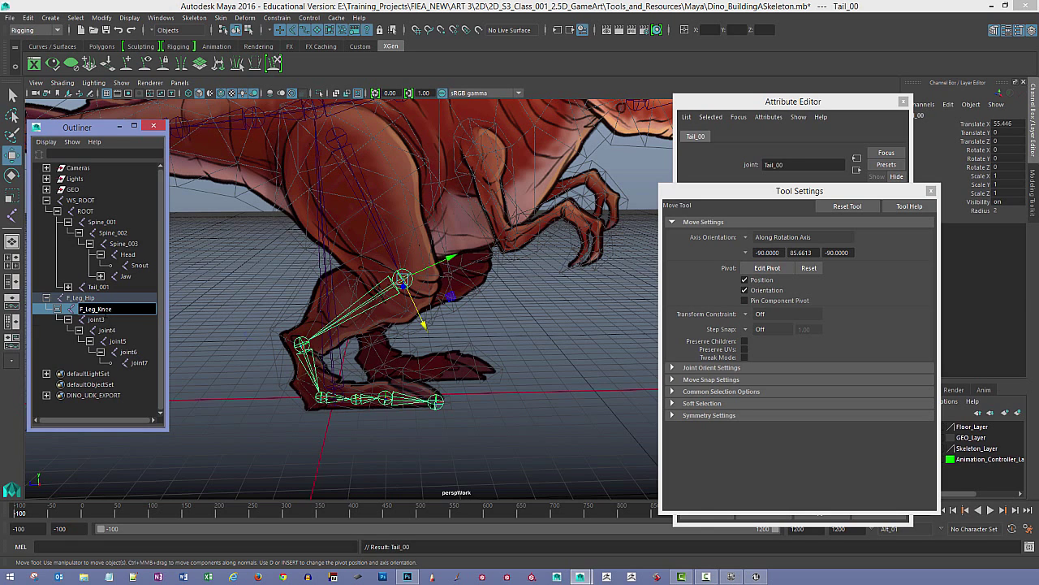
Step: Rename joint3 as F_Leg_Ankle and joint4 as F_Leg_Foot_001
double_click(81, 319)
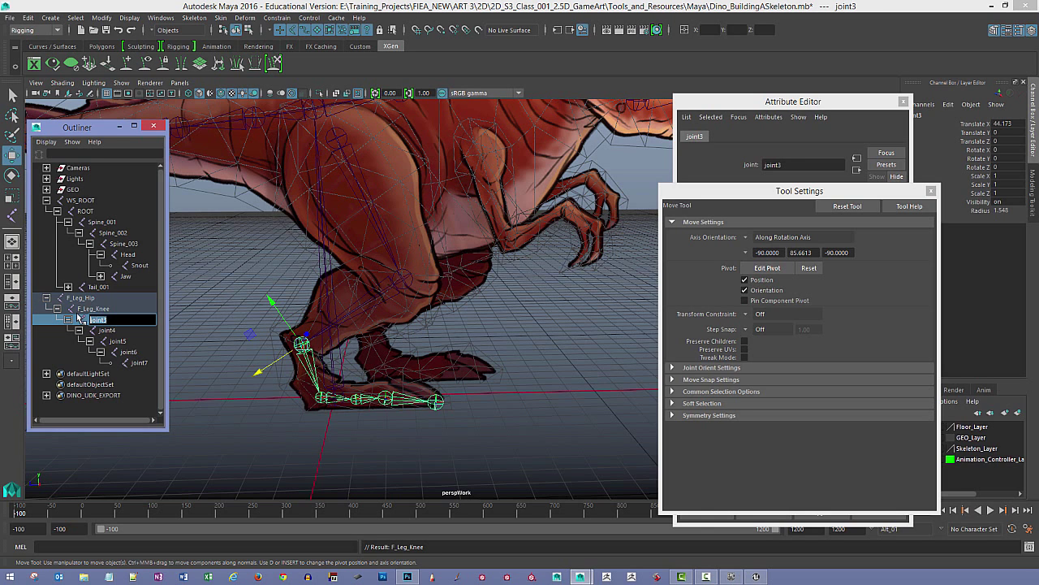
type("F_Leg_Foot_001")
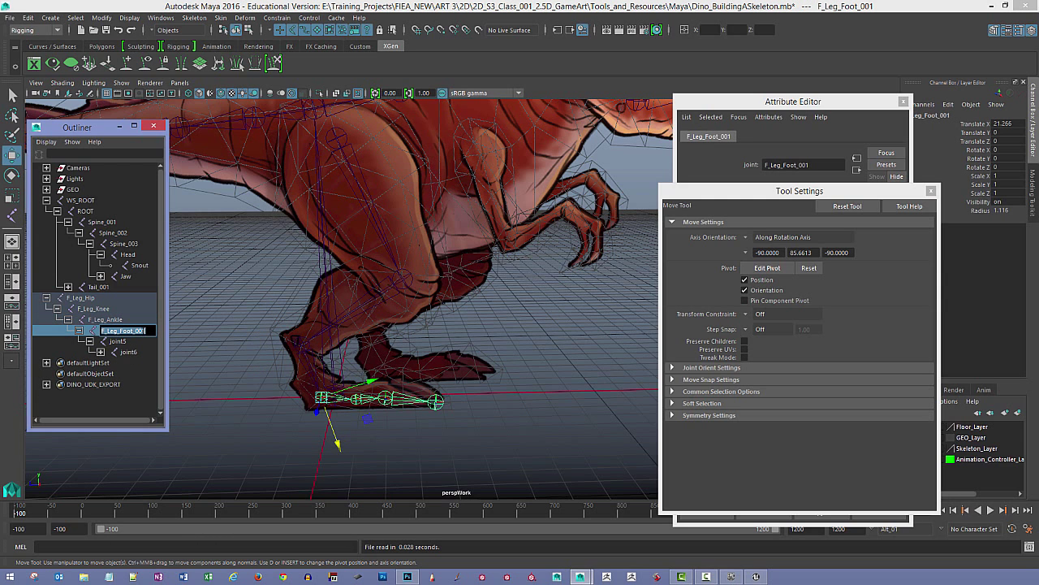
left_click_drag(144, 331, 104, 331)
Step: Rename joint5 as F_Leg_Foot_002
left_click(118, 341)
double_click(115, 342)
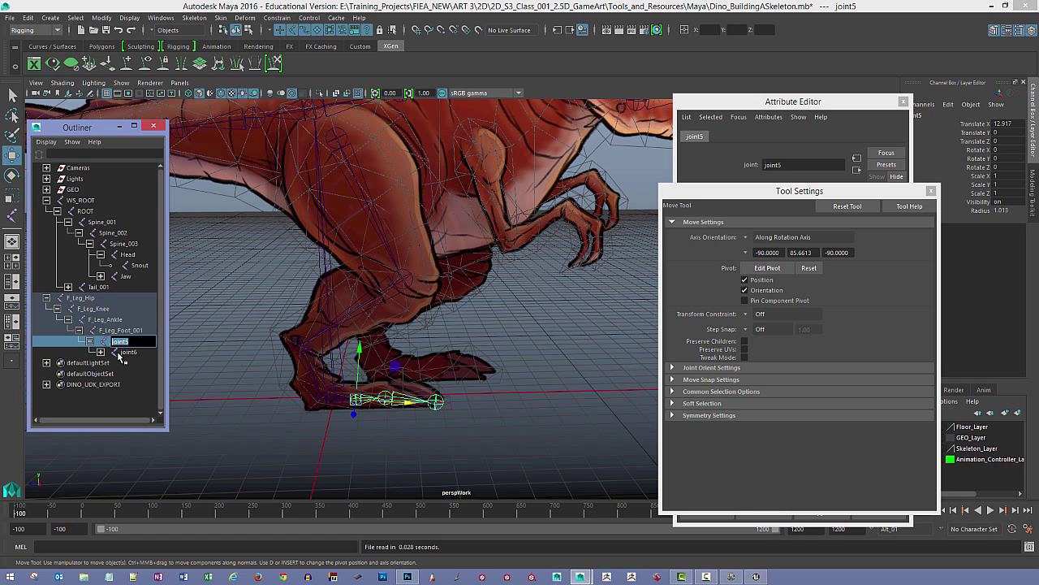
type("F_Leg_Foot_001")
type("2")
key("Return")
Step: Expand joint6 in the Outliner and rename it as F_Leg_Foot_003
left_click(101, 352)
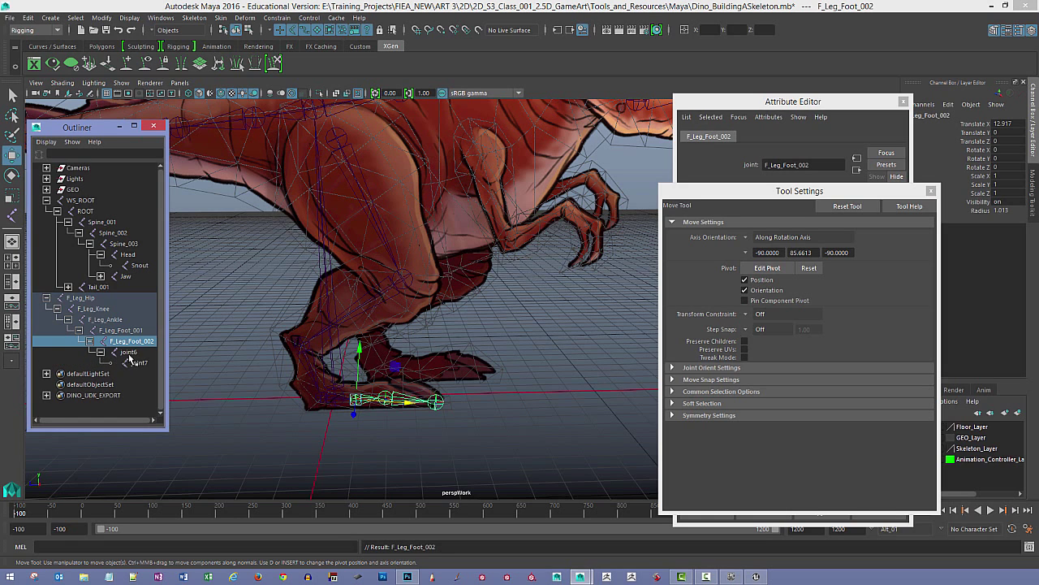
left_click(129, 352)
double_click(130, 352)
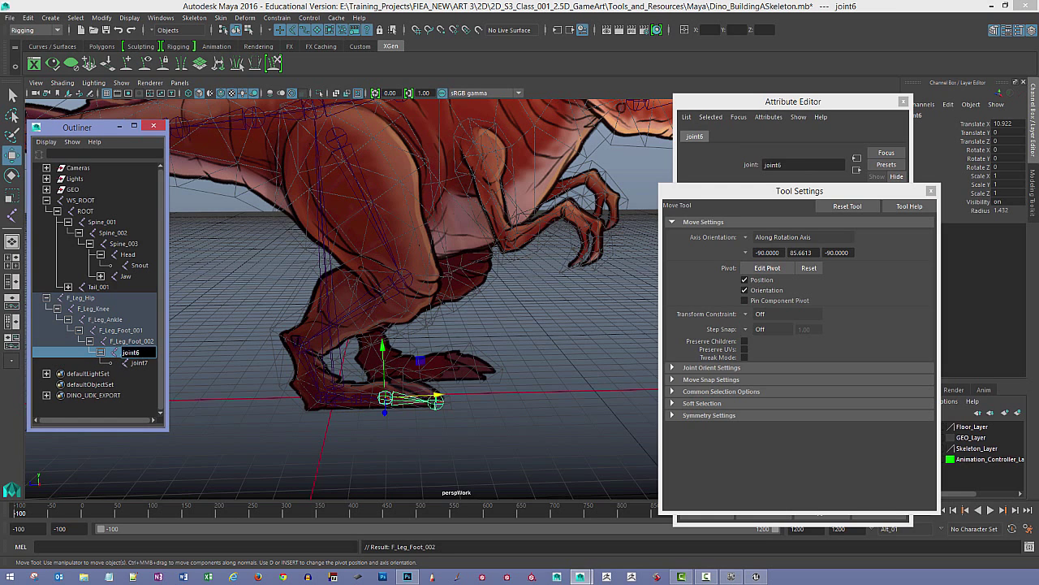
type("F_Leg_Foot_00")
type("3")
key("Return")
Step: Rename the toe-tip joint, joint7, as F_Leg_Foot_END
double_click(140, 363)
type("F_Leg_Foot_00")
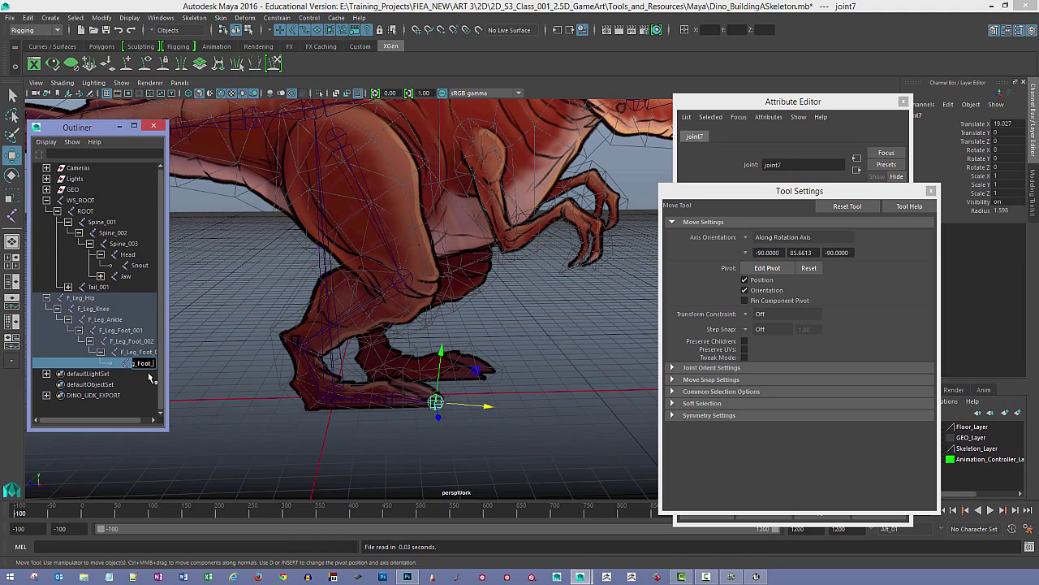
key("Return")
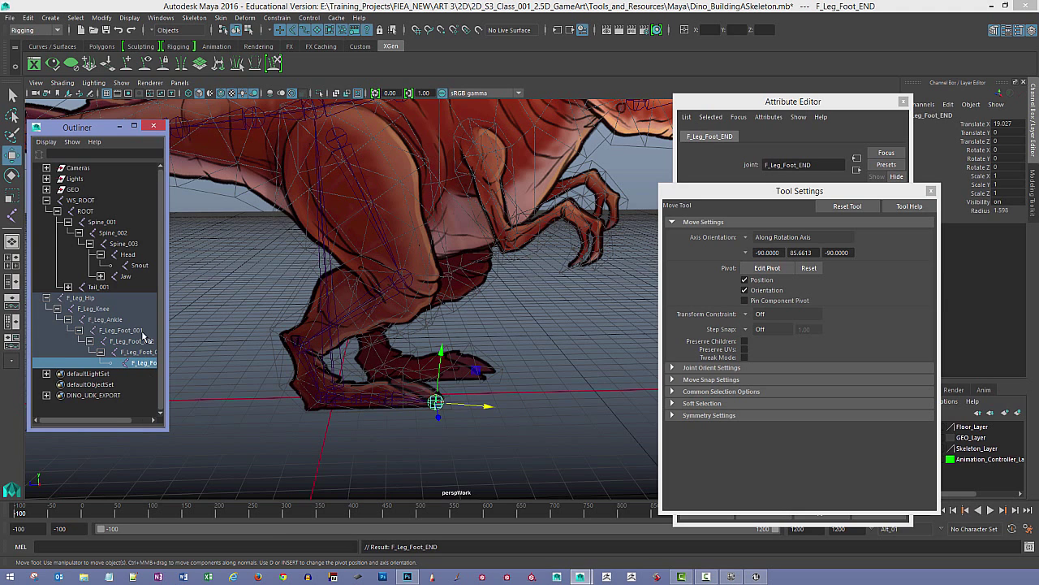
Step: Widen the Outliner to show the full joint names and duplicate the F_Leg_Hip joint chain
left_click_drag(167, 342, 208, 343)
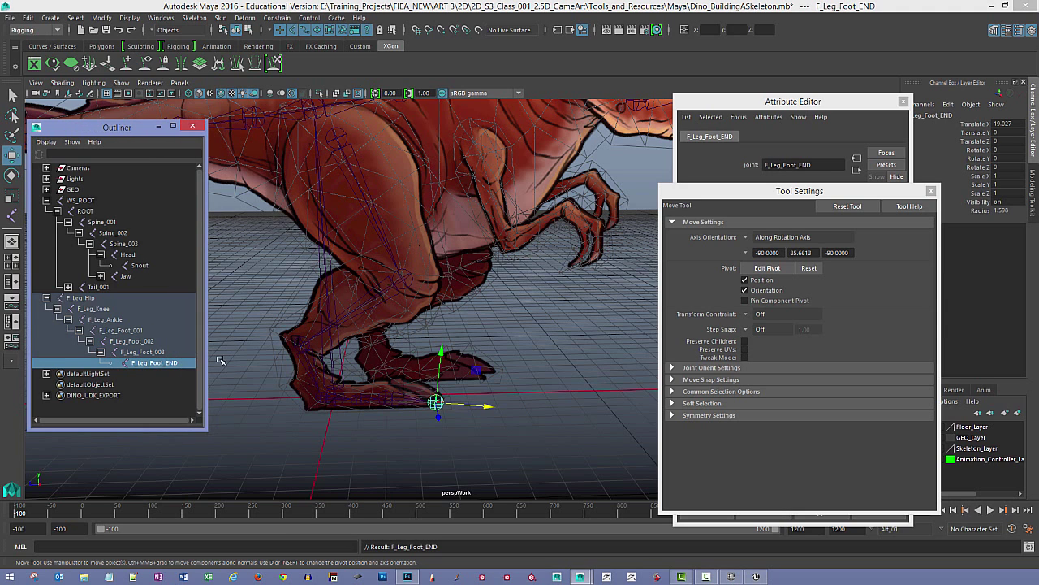
scroll(493, 392, "down", 2)
middle_click_drag(493, 391, 510, 405, "alt")
left_click_drag(509, 406, 529, 412, "alt")
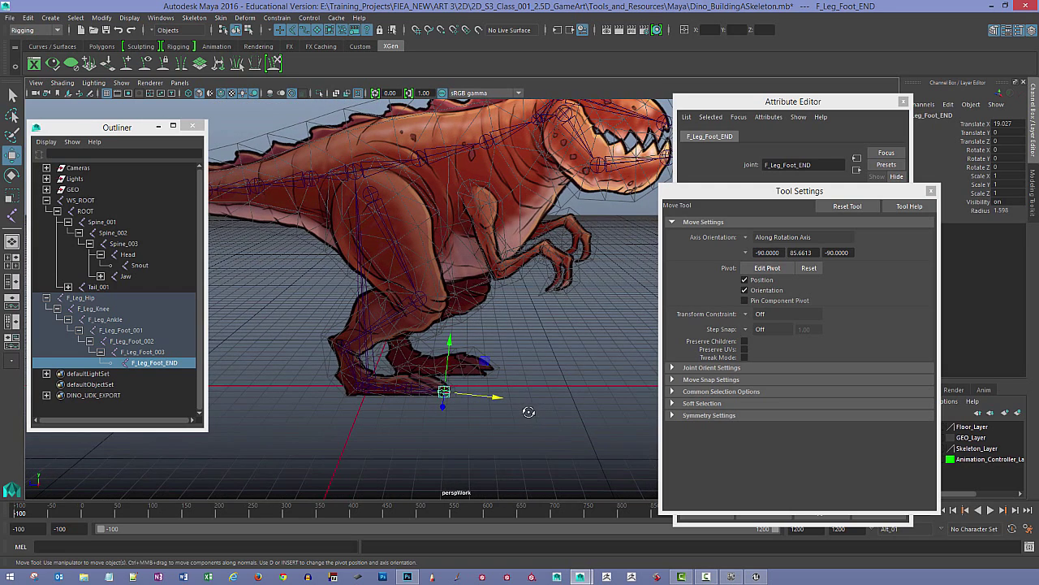
left_click(382, 223)
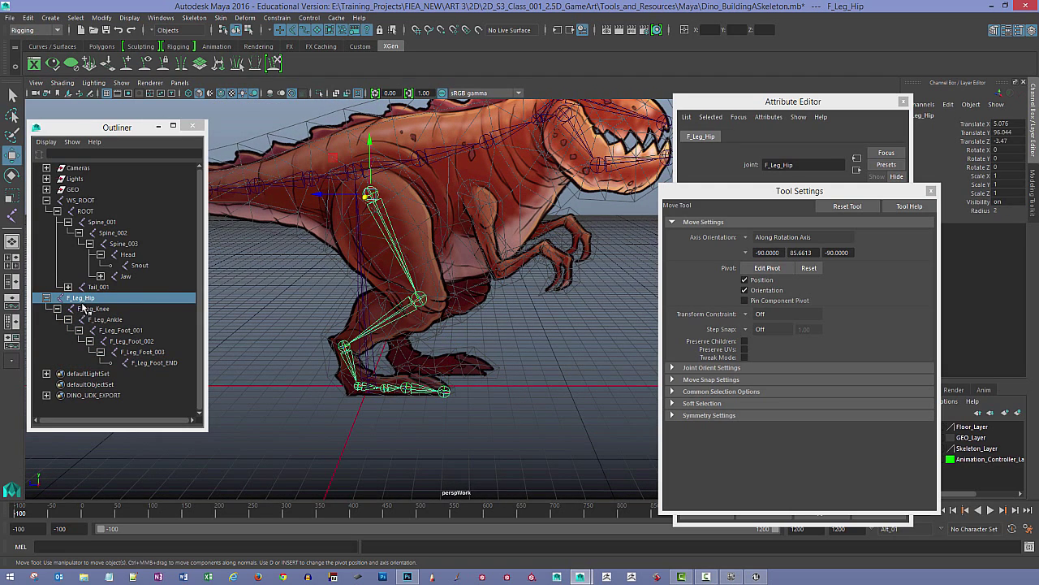
key("ctrl+d")
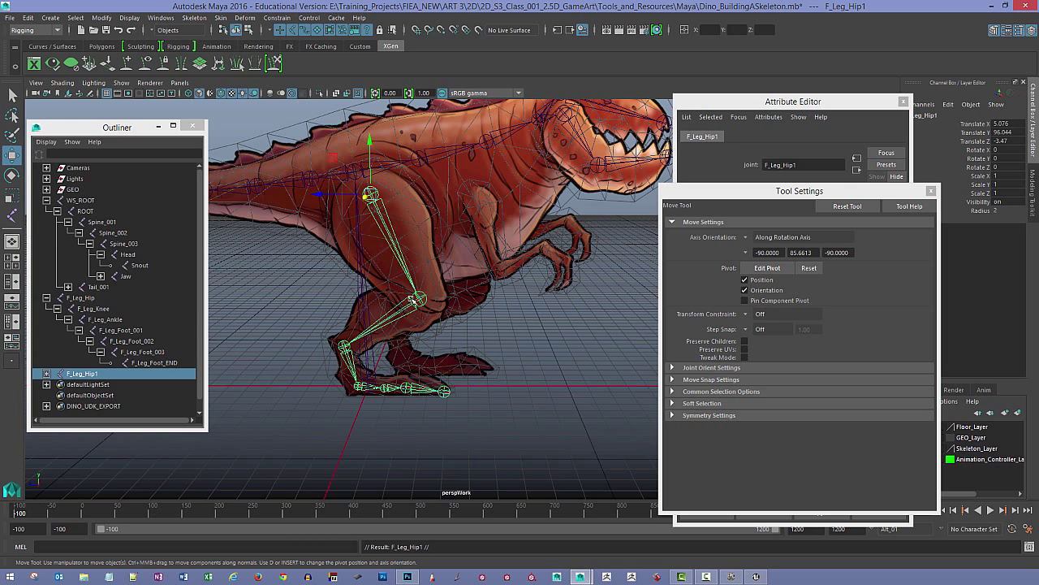
Step: Expand the duplicated leg chain, select all its joints and replace the prefix F_ with B_ in the selected names
middle_click_drag(413, 300, 484, 251, "alt")
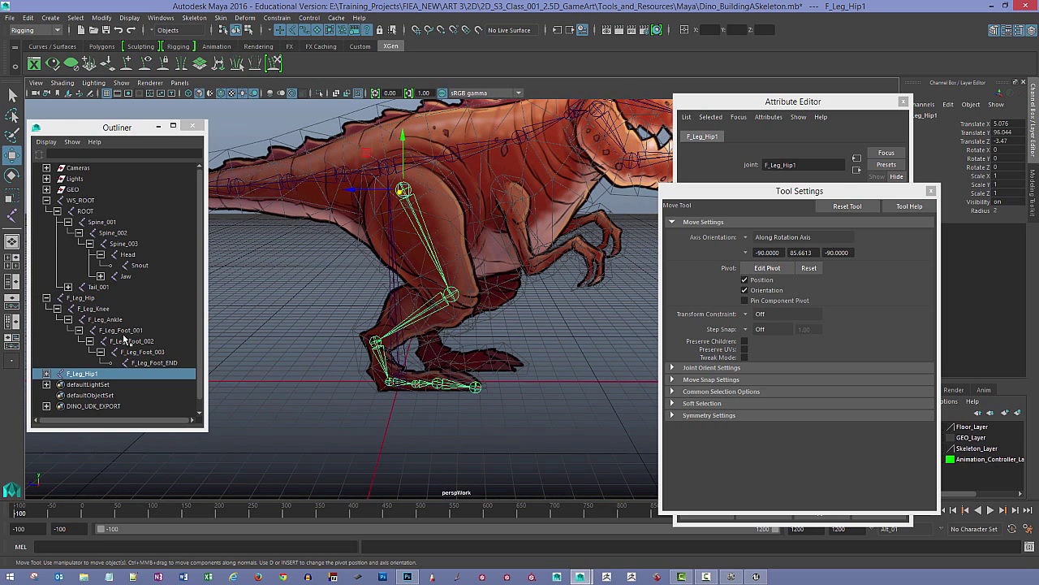
left_click(48, 374)
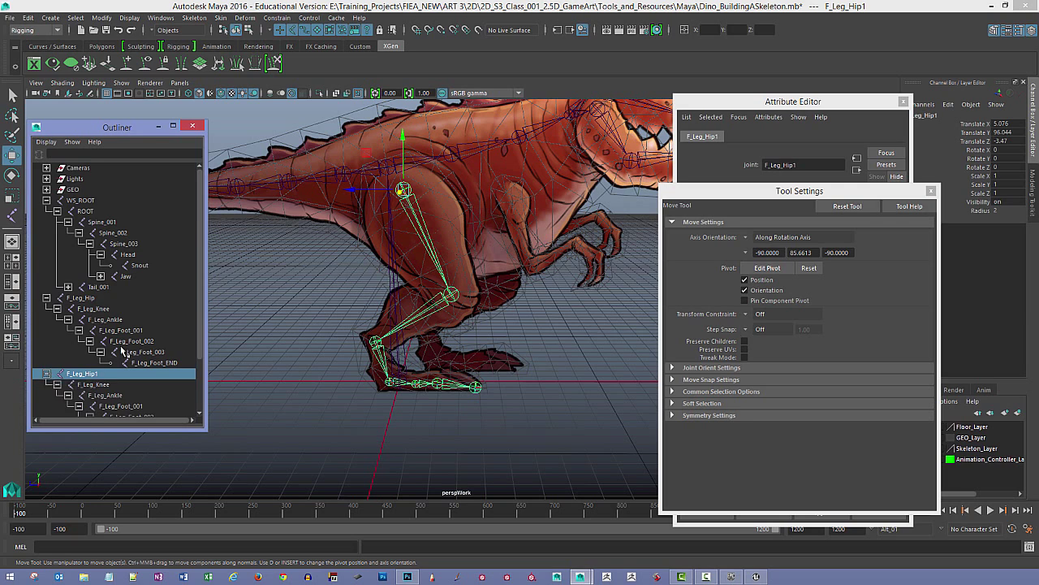
scroll(126, 353, "down", 2)
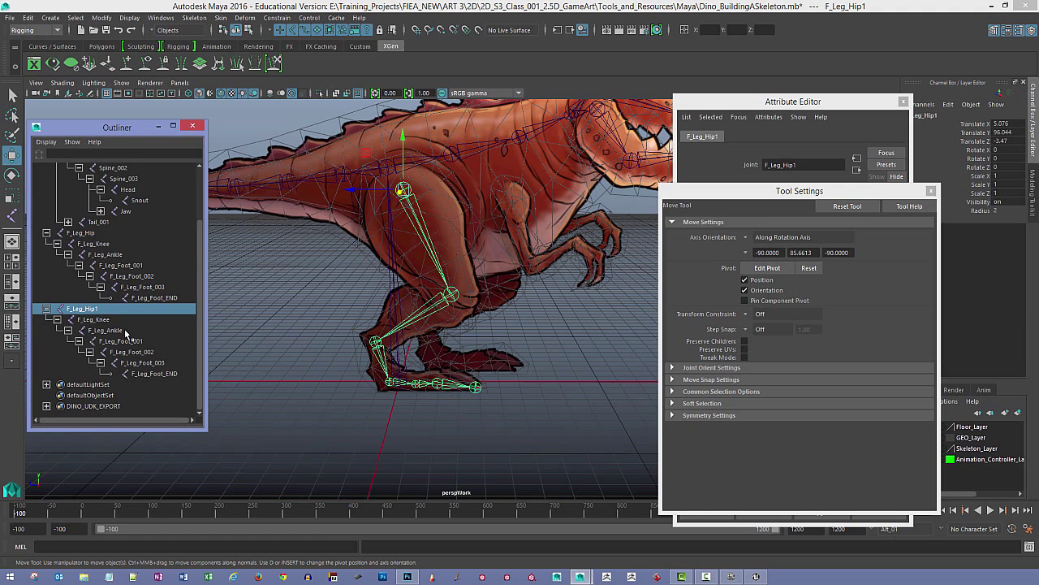
left_click(144, 373, "shift")
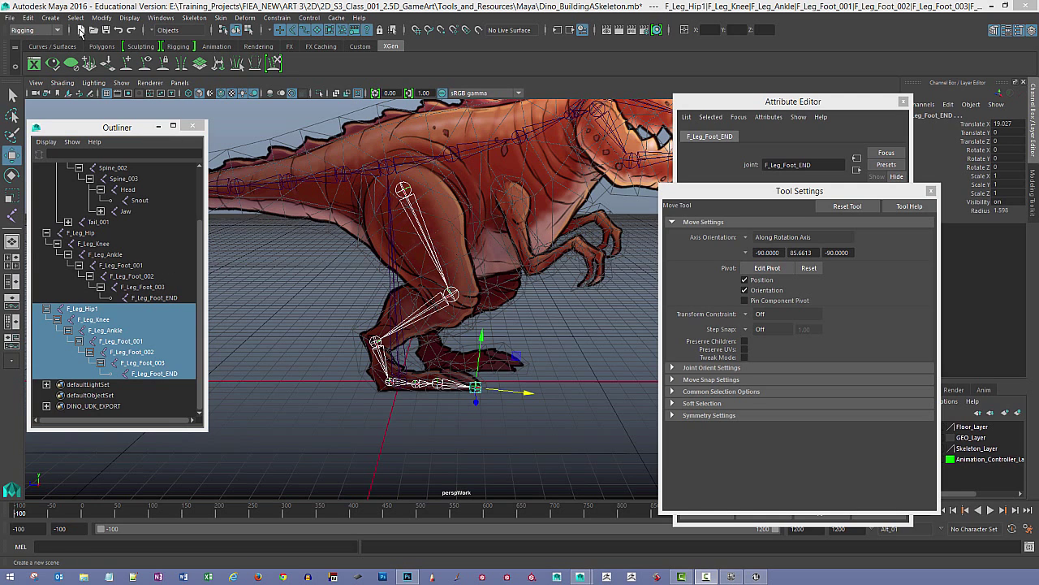
left_click(101, 17)
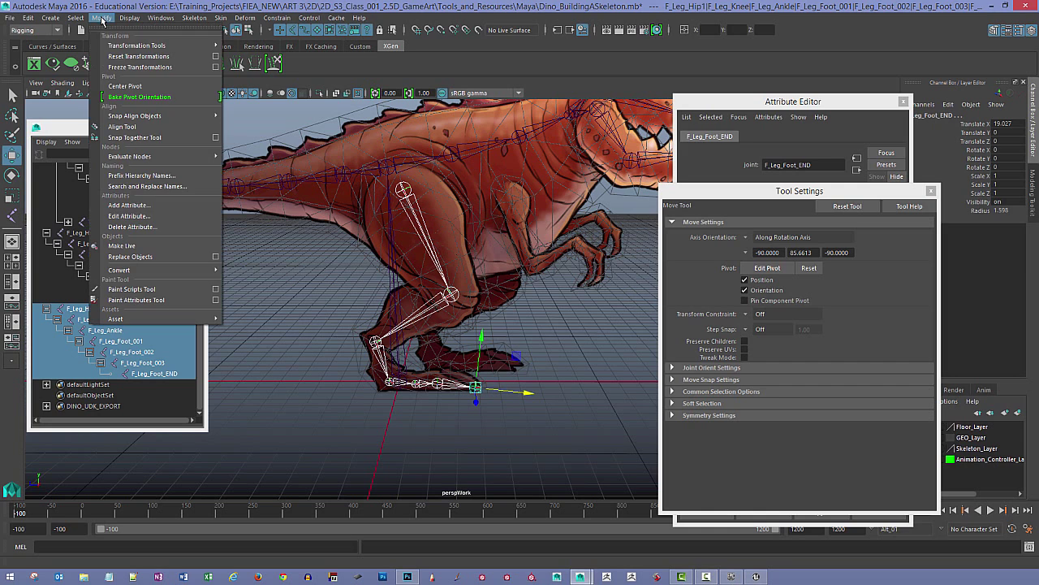
left_click(167, 185)
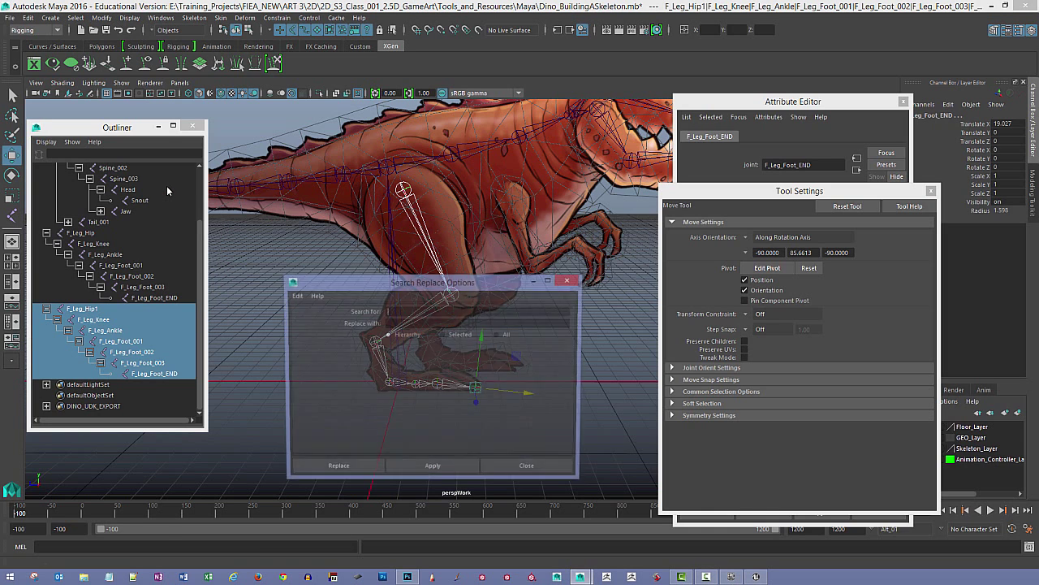
left_click(443, 335)
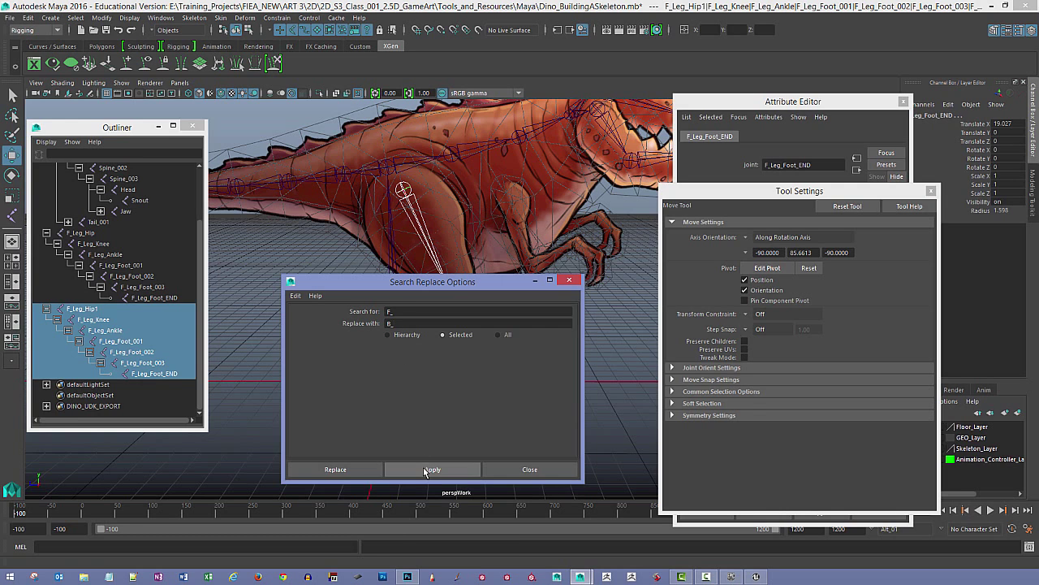
left_click(423, 467)
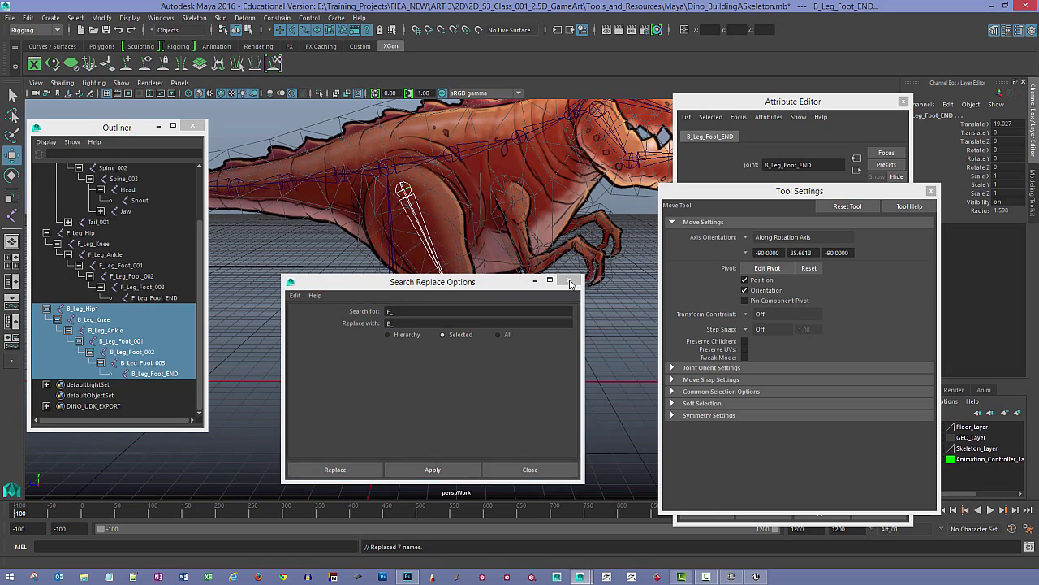
left_click(571, 281)
Step: Rename the duplicated chain's top joint as B_Leg_Hip
double_click(84, 308)
left_click(102, 308)
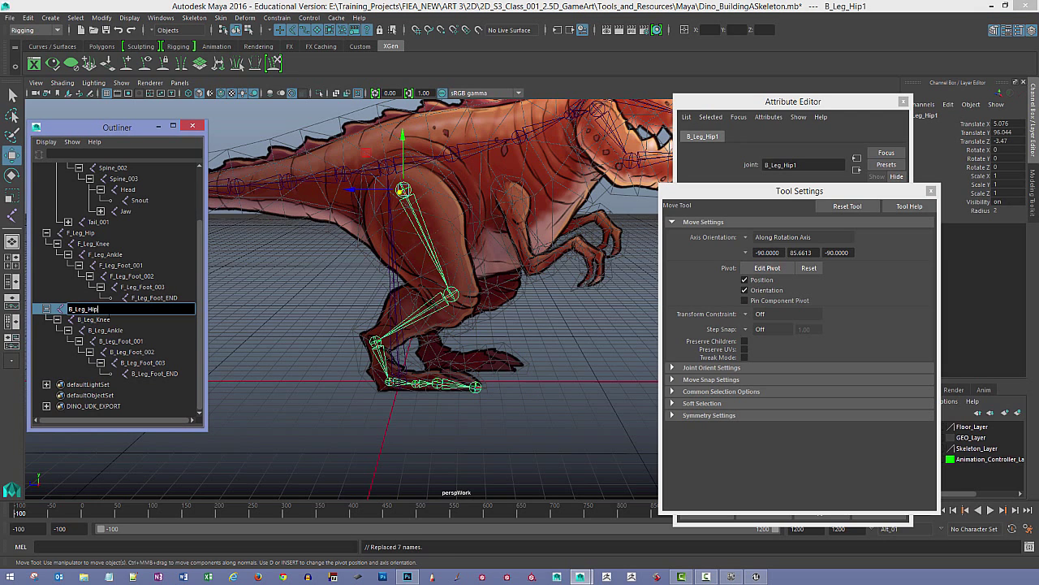
key("Return")
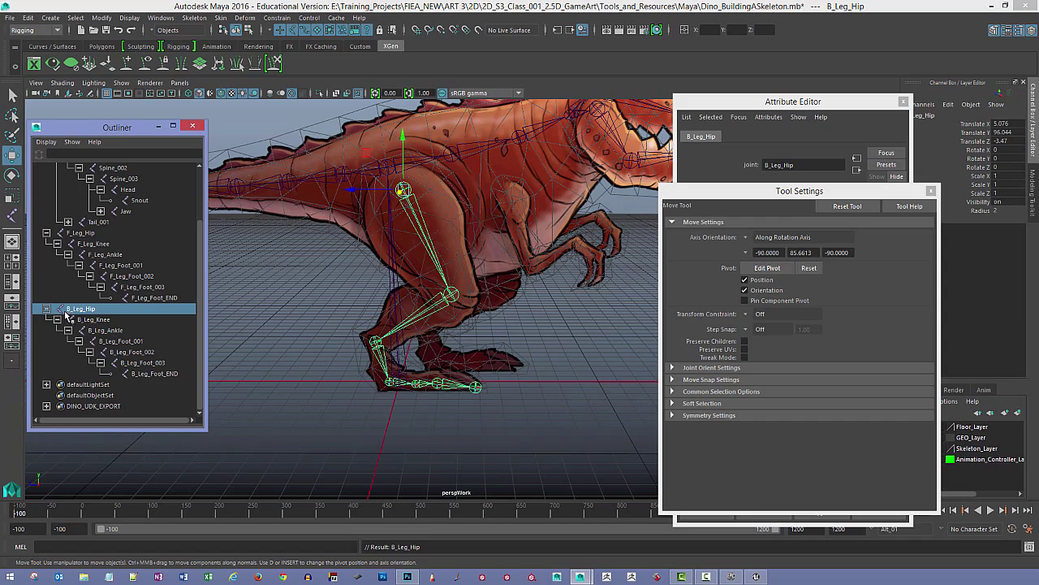
Step: Move B_Leg_Hip sideways to the far leg, at a Translate X of about -16.74
left_click_drag(293, 329, 280, 255, "alt")
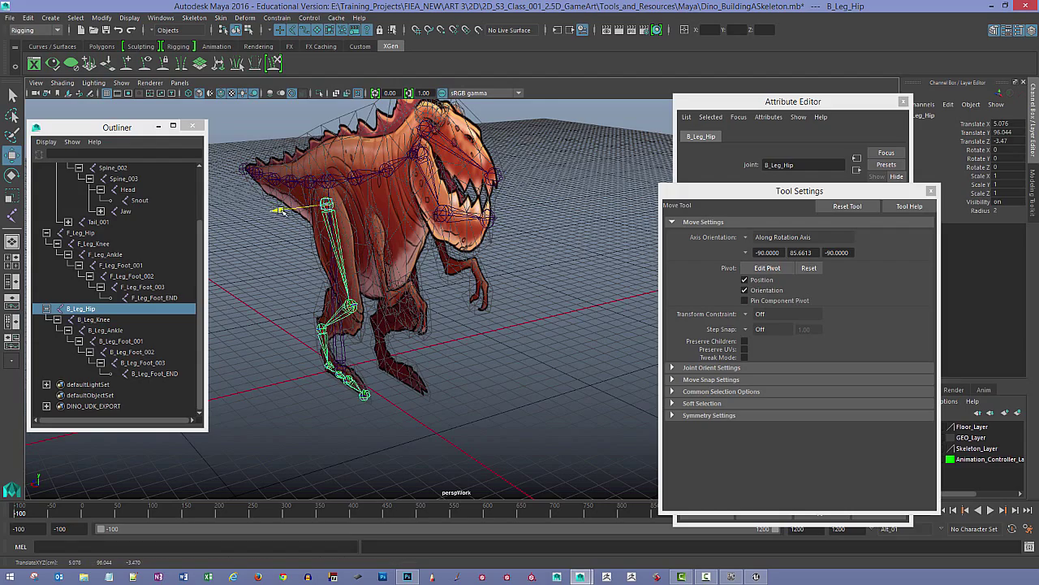
left_click_drag(276, 213, 343, 220)
left_click_drag(514, 260, 403, 275, "alt")
right_click_drag(406, 284, 475, 318, "alt")
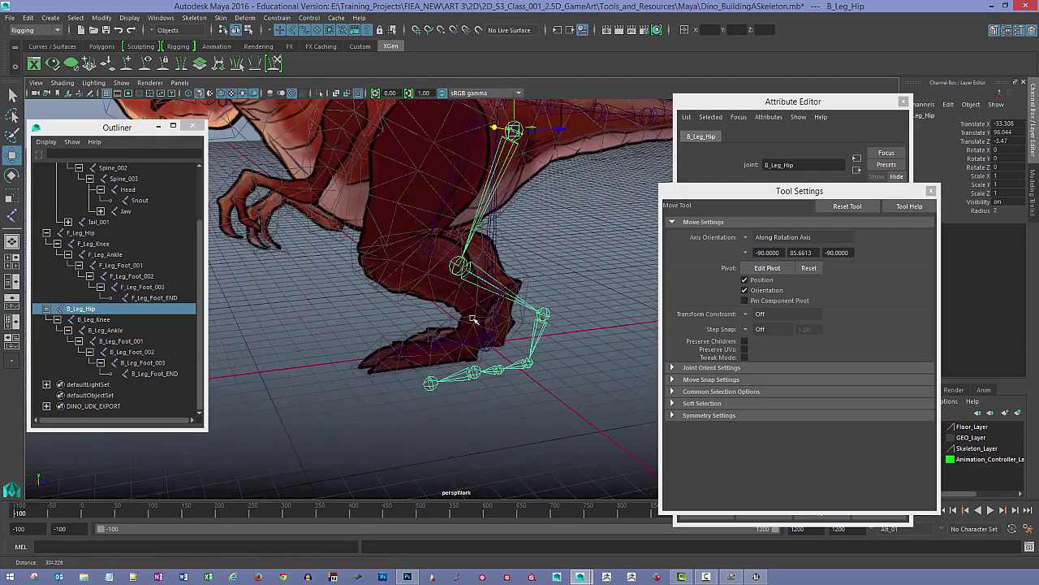
middle_click_drag(476, 318, 451, 337, "alt")
left_click_drag(413, 315, 436, 249, "alt")
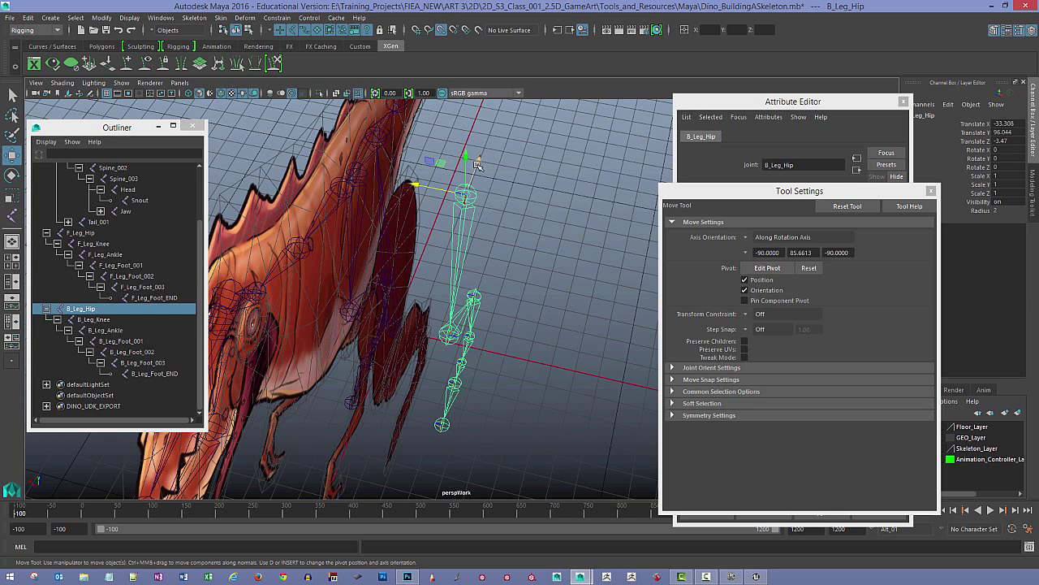
left_click_drag(439, 189, 386, 208)
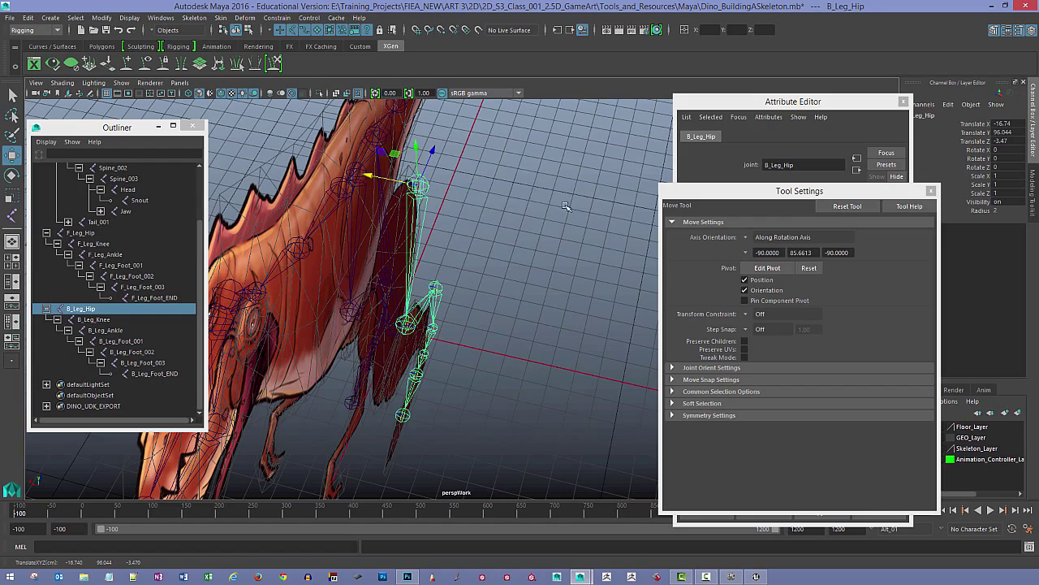
Step: Move B_Leg_Hip along the body to a Translate Z of about -26.65 so the chain fits the far leg
left_click_drag(566, 207, 445, 179, "alt")
middle_click_drag(446, 179, 459, 182, "alt")
left_click_drag(460, 182, 457, 177, "alt")
left_click_drag(577, 169, 476, 235)
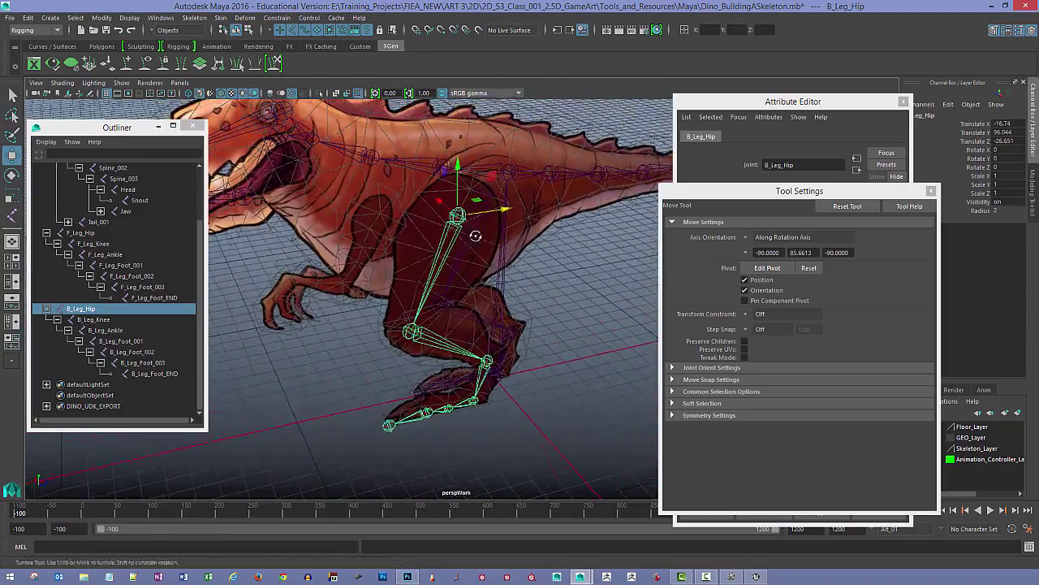
right_click_drag(476, 235, 437, 235, "alt")
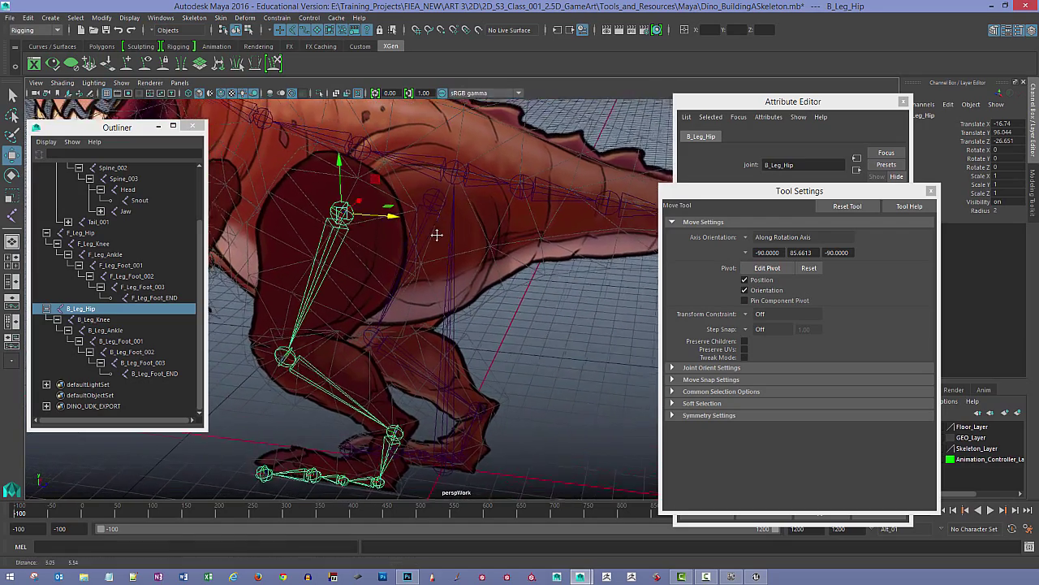
left_click_drag(437, 235, 437, 182, "alt")
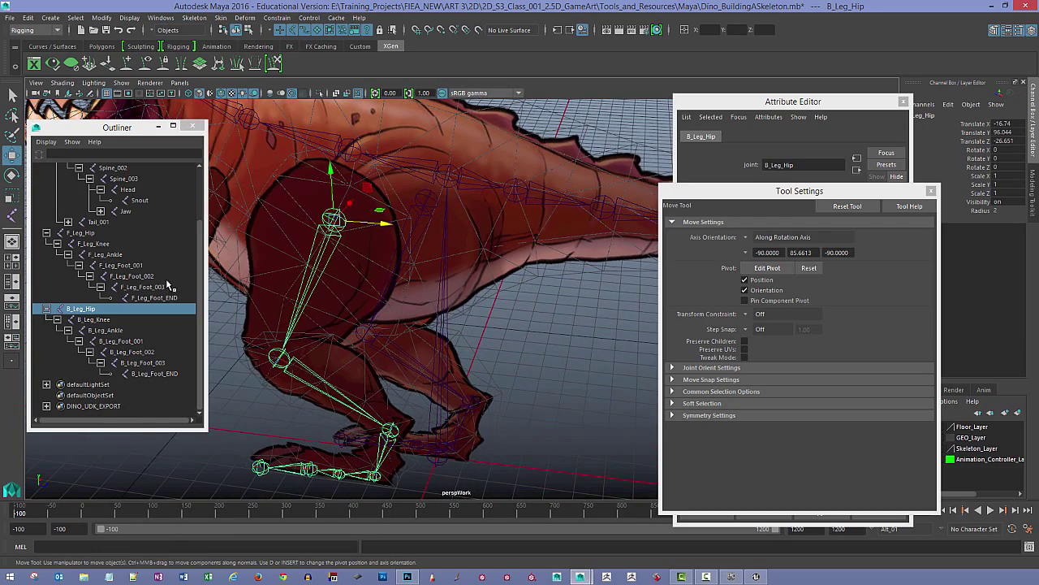
Step: Parent the B_Leg_Hip chain under the ROOT joint
scroll(169, 286, "up", 2)
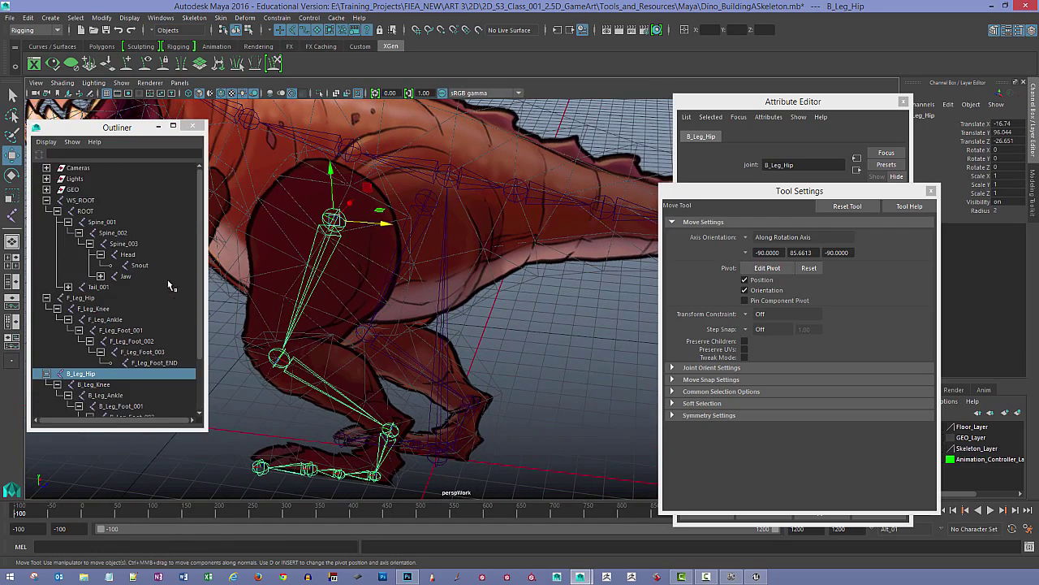
left_click(89, 212)
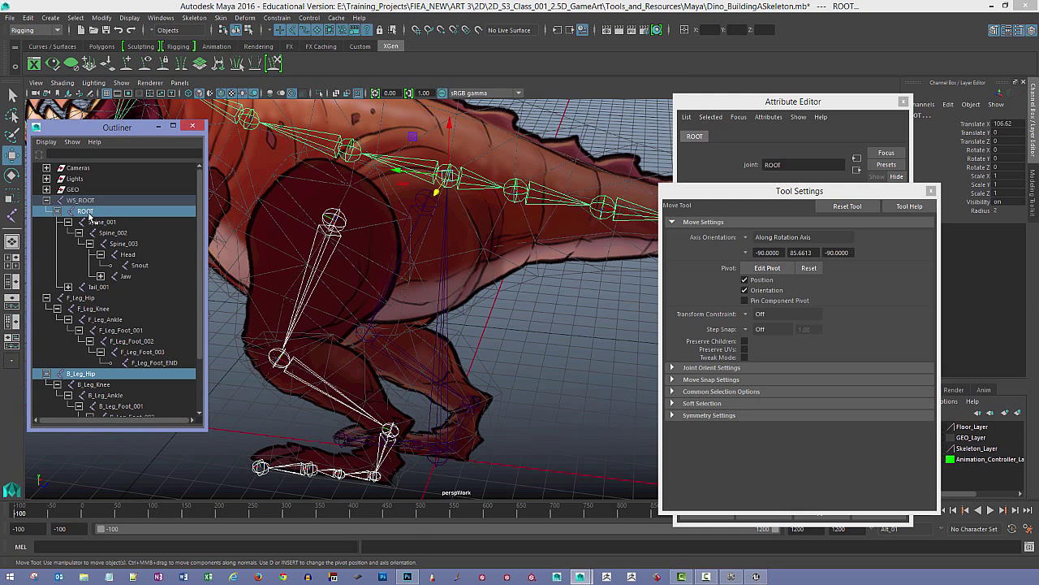
key("p")
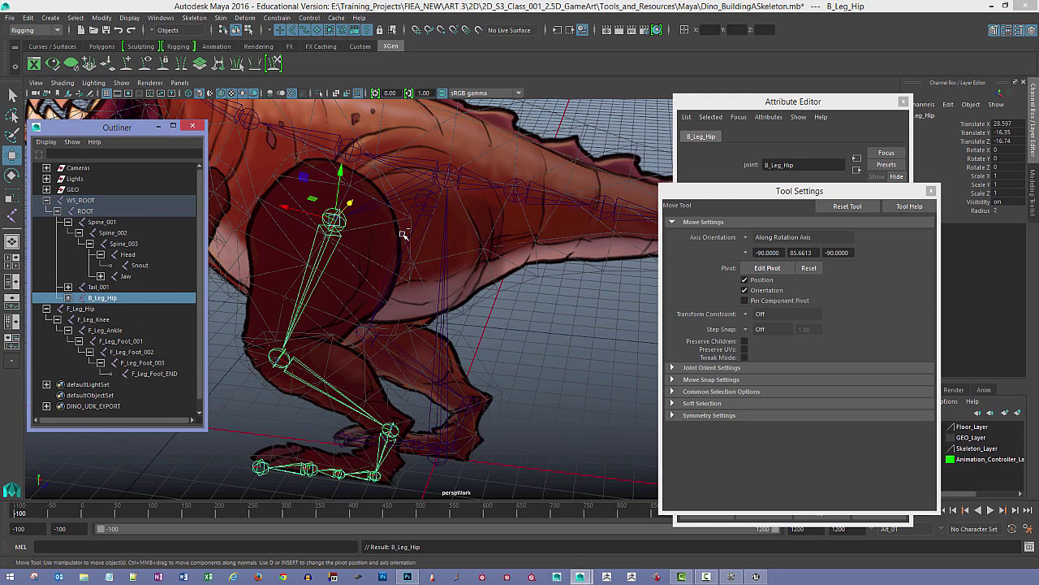
Step: Parent the F_Leg_Hip chain under the ROOT joint
mouse_move(481, 221)
left_mouse_down("alt")
mouse_move(457, 222)
mouse_move(462, 213)
left_mouse_up("alt")
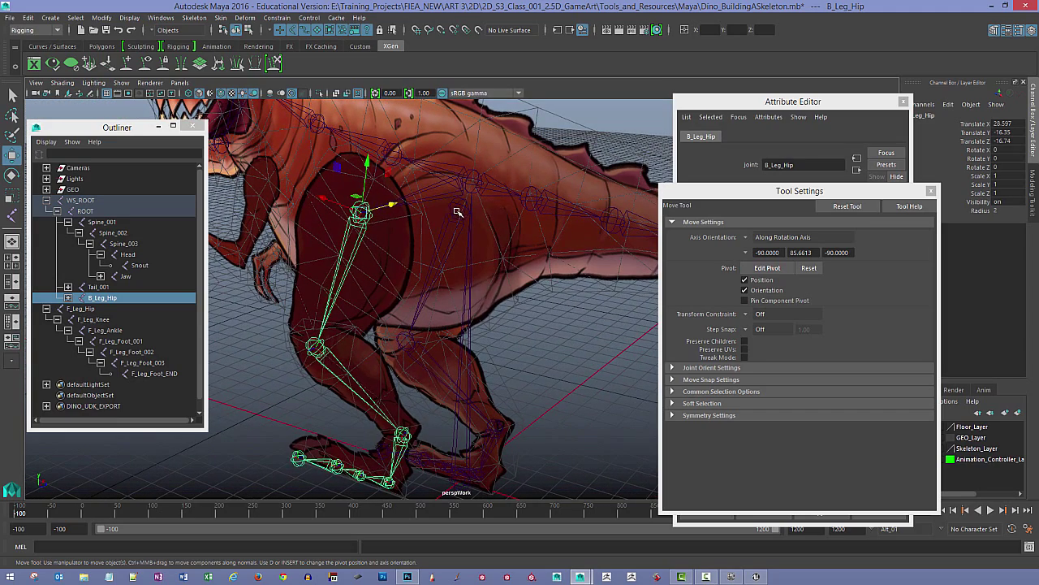
left_click(460, 210)
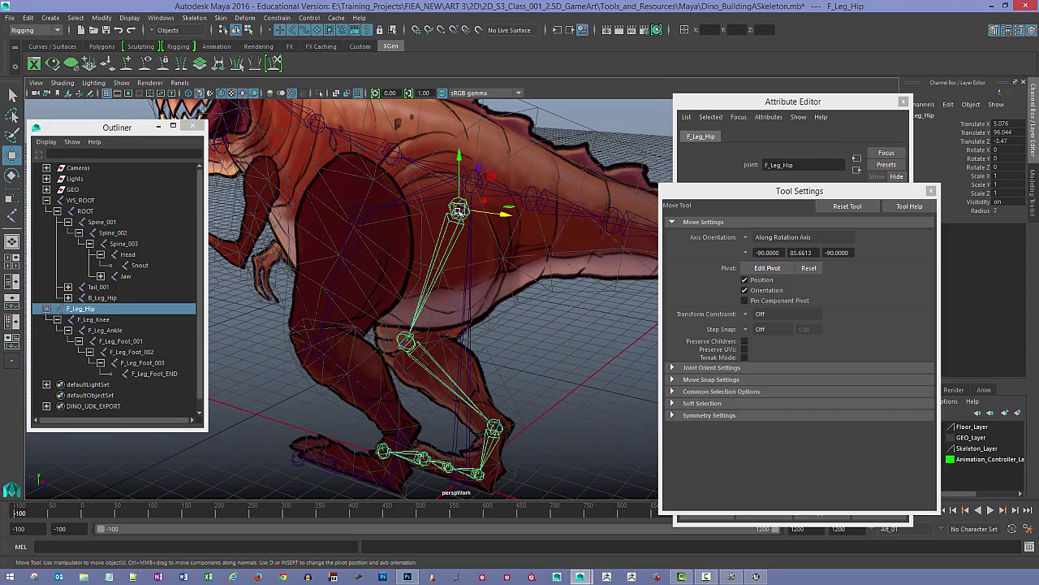
left_click(84, 211, "ctrl")
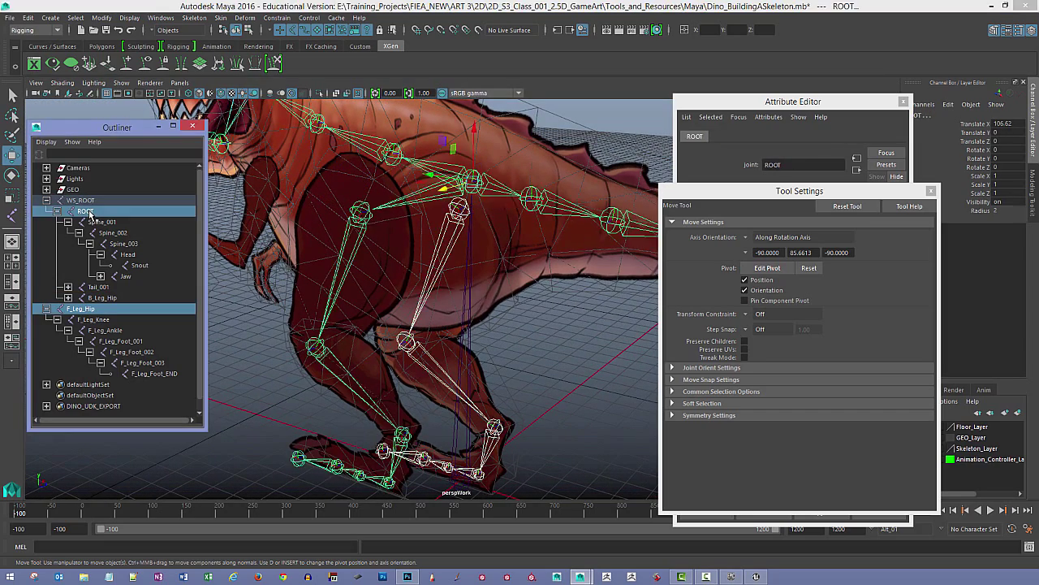
key("p")
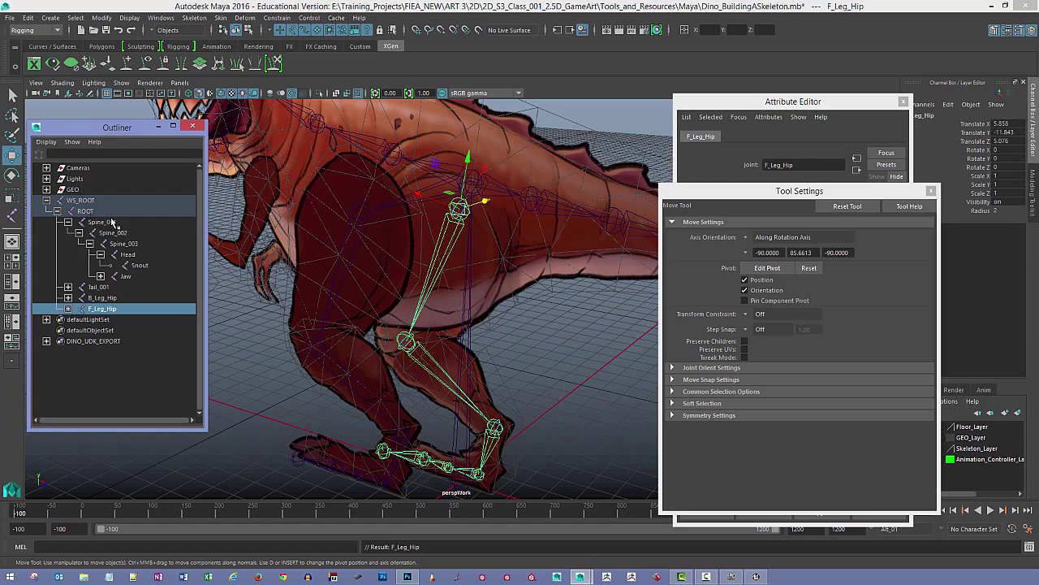
Step: Move B_Leg_Knee along its bone to a Translate X of about 52.2 to fit the far leg's knee
left_click_drag(492, 260, 487, 219, "alt")
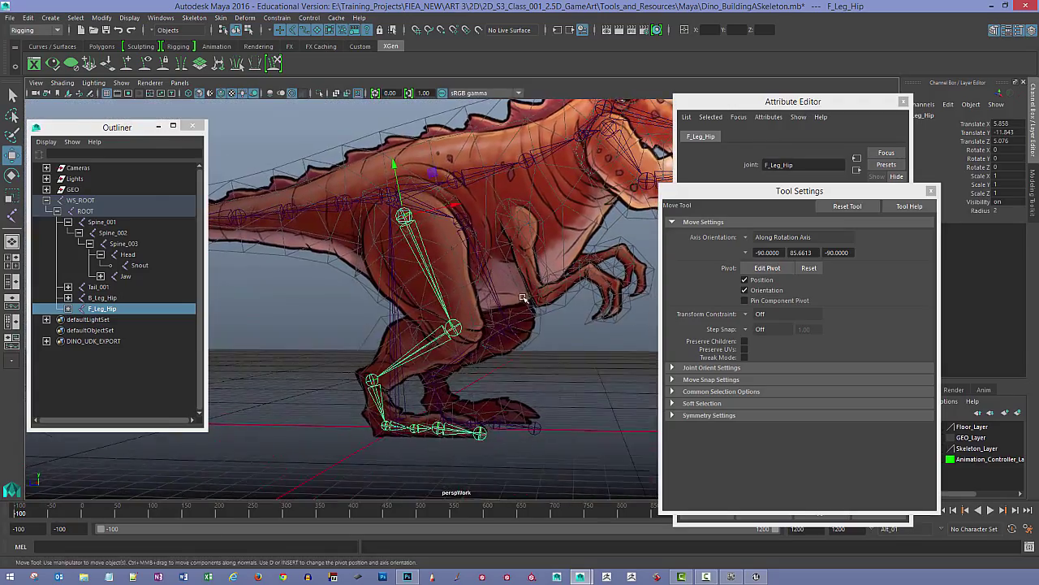
middle_click_drag(522, 297, 458, 228, "alt")
right_click_drag(412, 226, 526, 301, "alt")
mouse_move(525, 302)
left_mouse_down("alt")
mouse_move(496, 302)
mouse_move(521, 307)
left_mouse_up("alt")
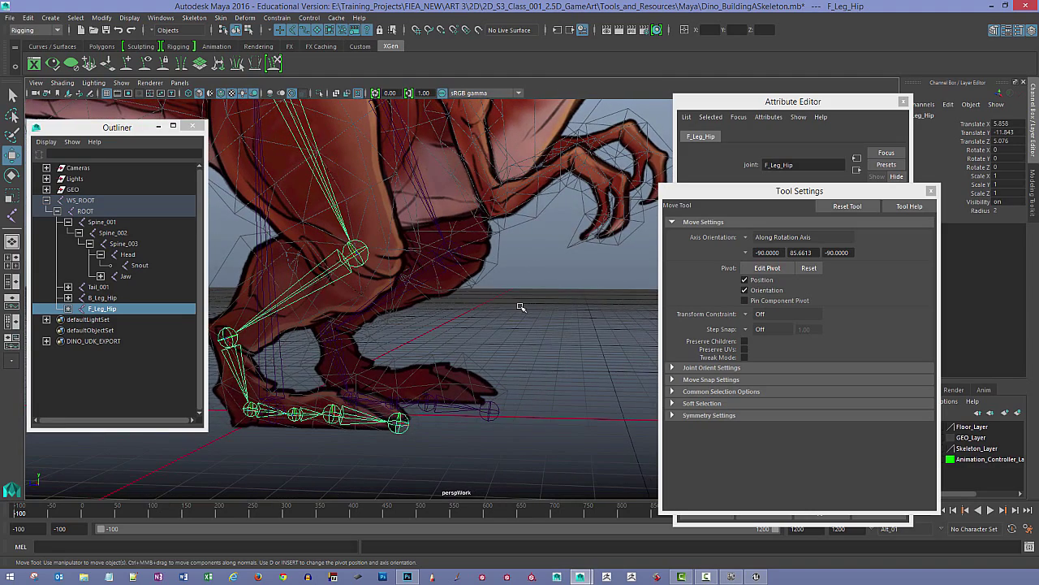
left_click(452, 261)
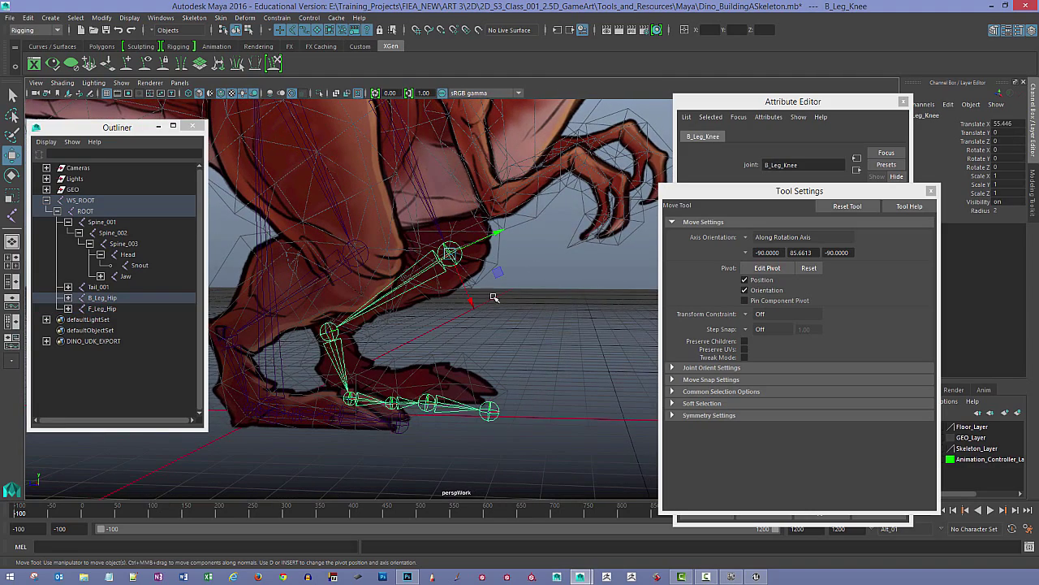
left_click_drag(473, 304, 418, 318)
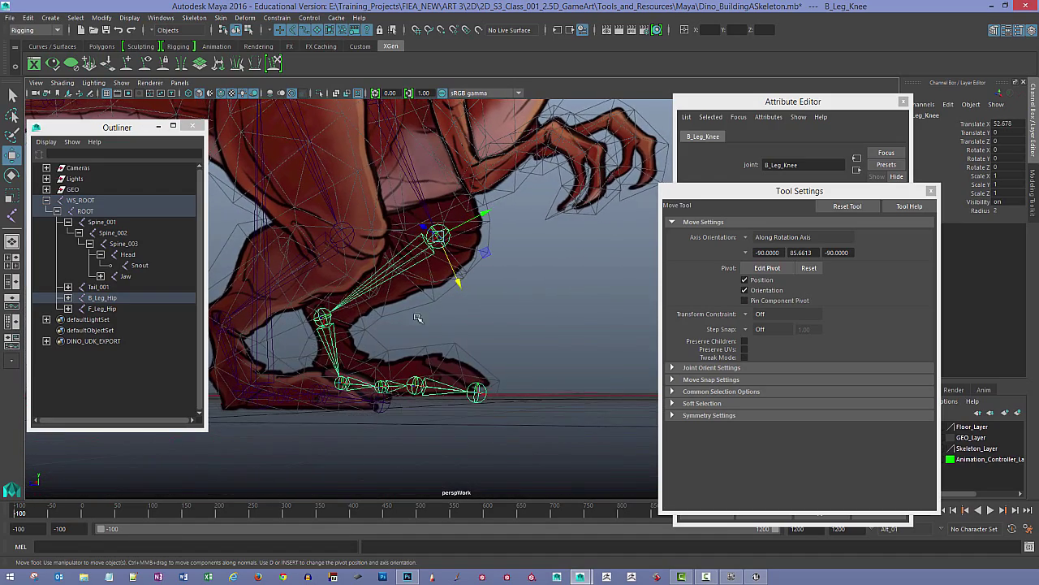
middle_click_drag(432, 311, 448, 282)
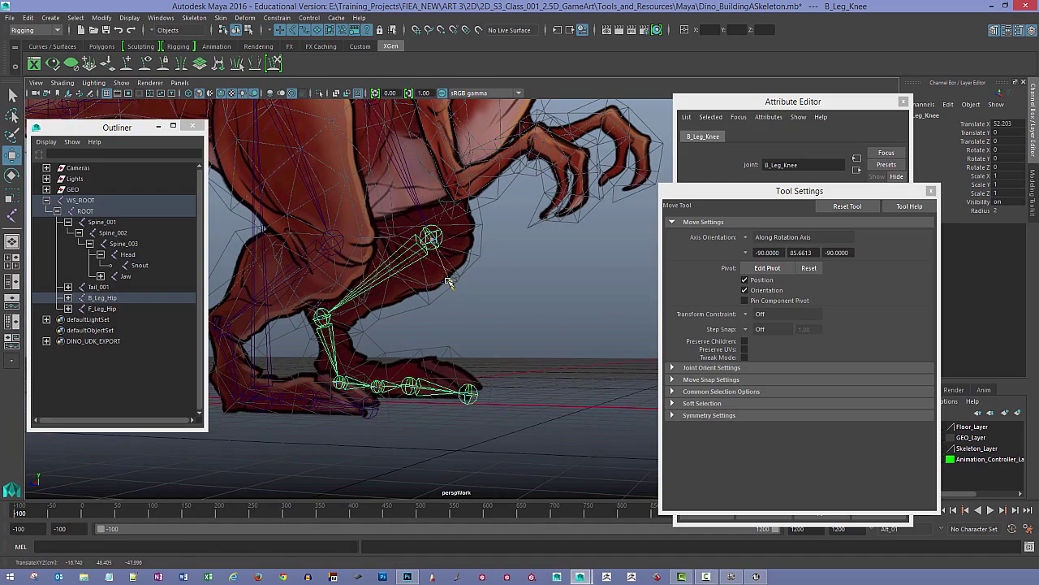
Step: Clear the joint selection and examine how both leg chains fit the whole dinosaur
left_click_drag(387, 292, 359, 330, "alt")
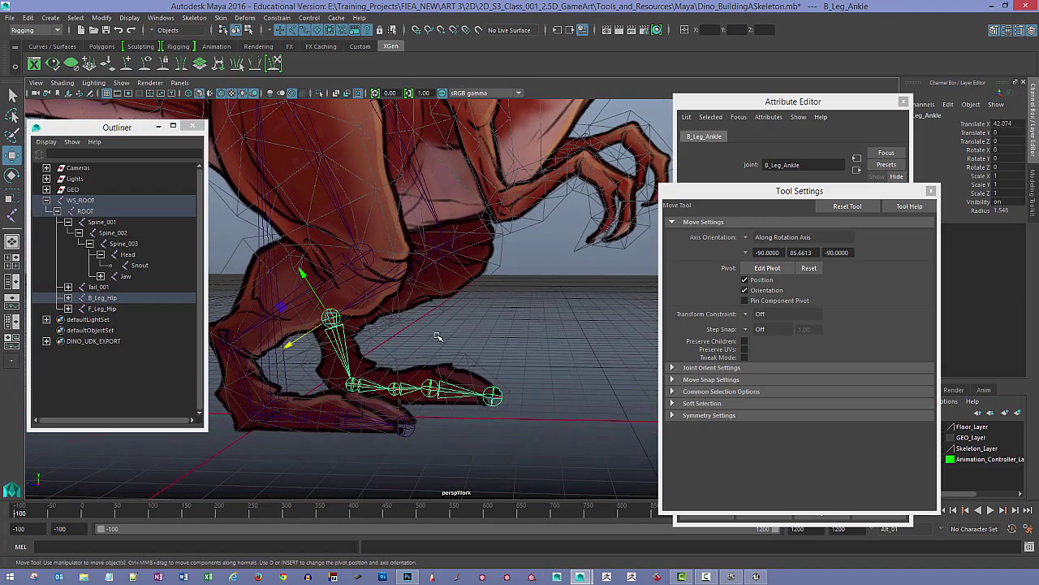
left_click(573, 311)
scroll(540, 303, "down", 3)
left_click_drag(537, 302, 560, 329, "alt")
scroll(529, 294, "down", 3)
middle_click_drag(560, 330, 554, 324, "alt")
left_click_drag(554, 323, 579, 337, "alt")
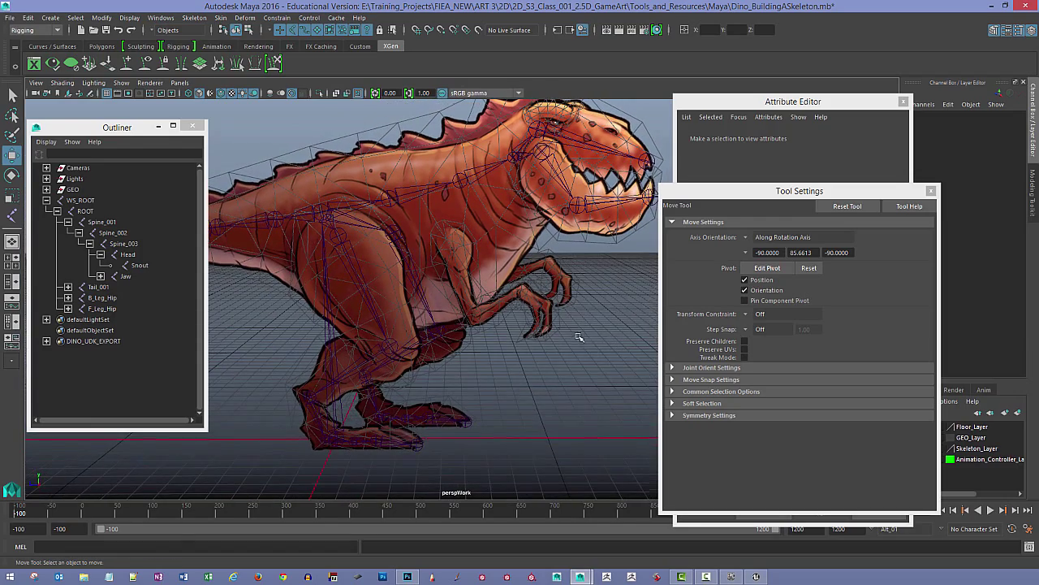
Step: Place a single joint on the detached eye disc beside the head, snapped to one of its vertices
mouse_move(714, 192)
left_mouse_down()
mouse_move(709, 203)
mouse_move(731, 196)
mouse_move(722, 198)
left_mouse_up()
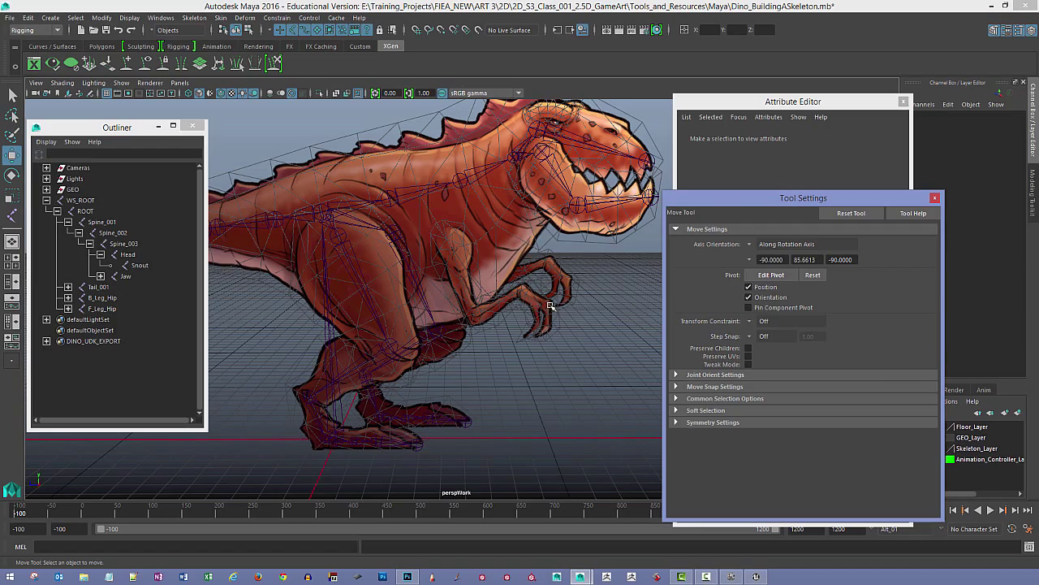
middle_click_drag(574, 282, 533, 341, "alt")
right_click_drag(534, 341, 592, 330, "alt")
middle_click_drag(592, 330, 510, 330, "alt")
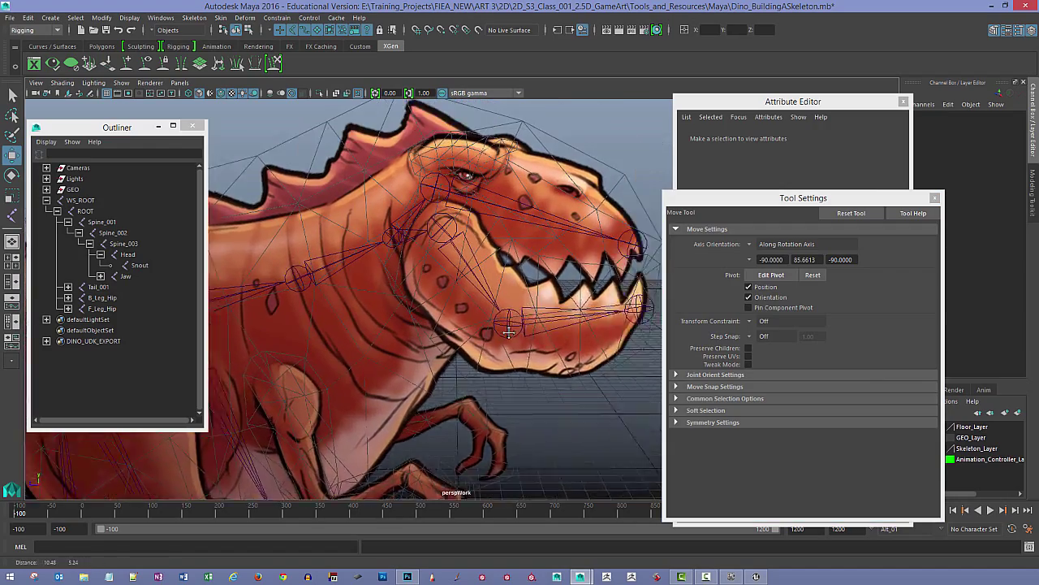
right_click_drag(510, 330, 506, 321, "alt")
mouse_move(505, 320)
left_mouse_down("alt")
mouse_move(467, 319)
mouse_move(529, 324)
mouse_move(466, 324)
mouse_move(486, 328)
left_mouse_up("alt")
middle_click_drag(486, 328, 538, 325, "alt")
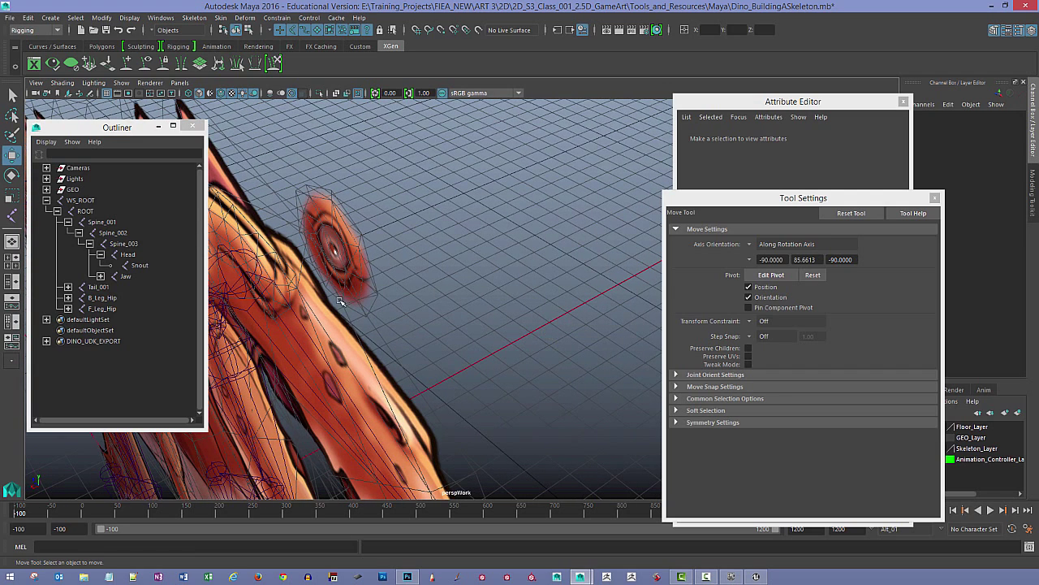
left_click(12, 214)
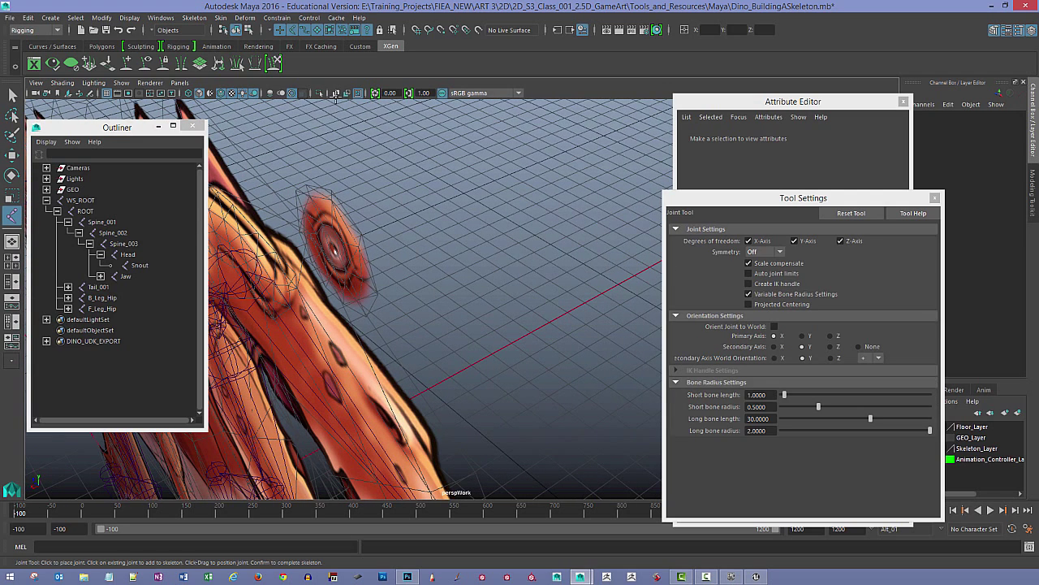
left_click(195, 18)
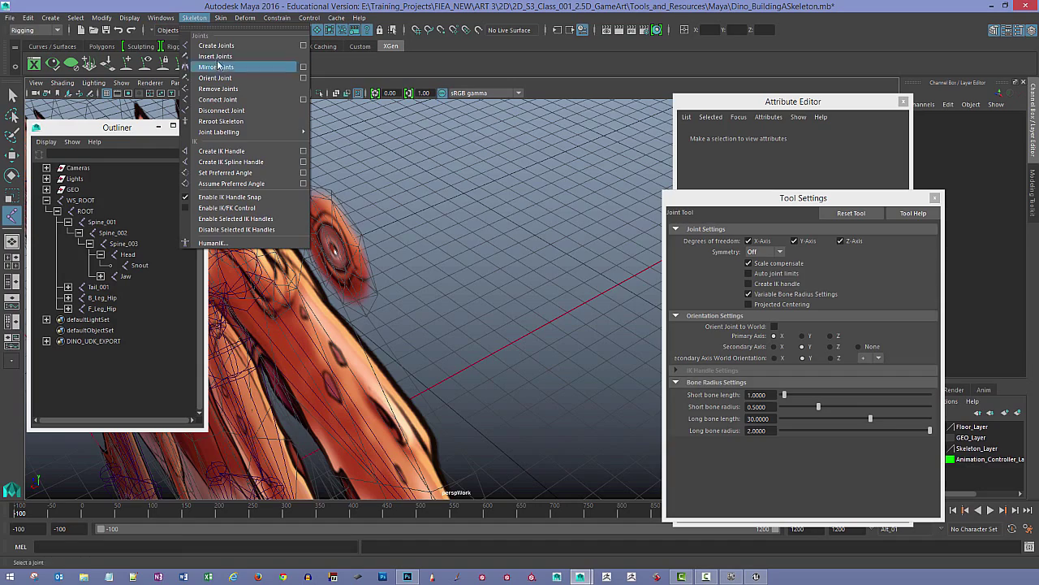
left_click(253, 8)
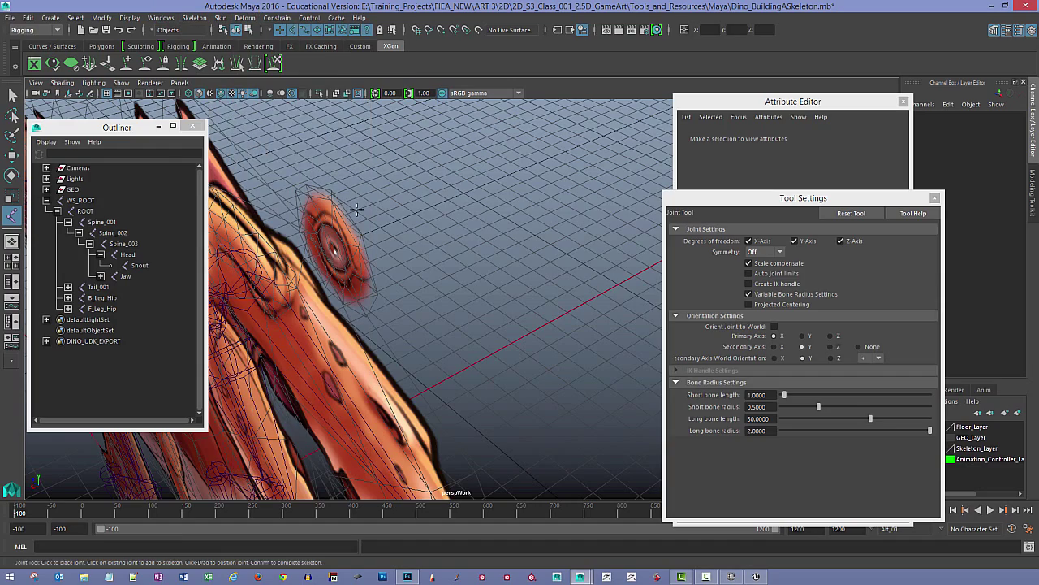
left_click_drag(353, 212, 353, 237, "alt")
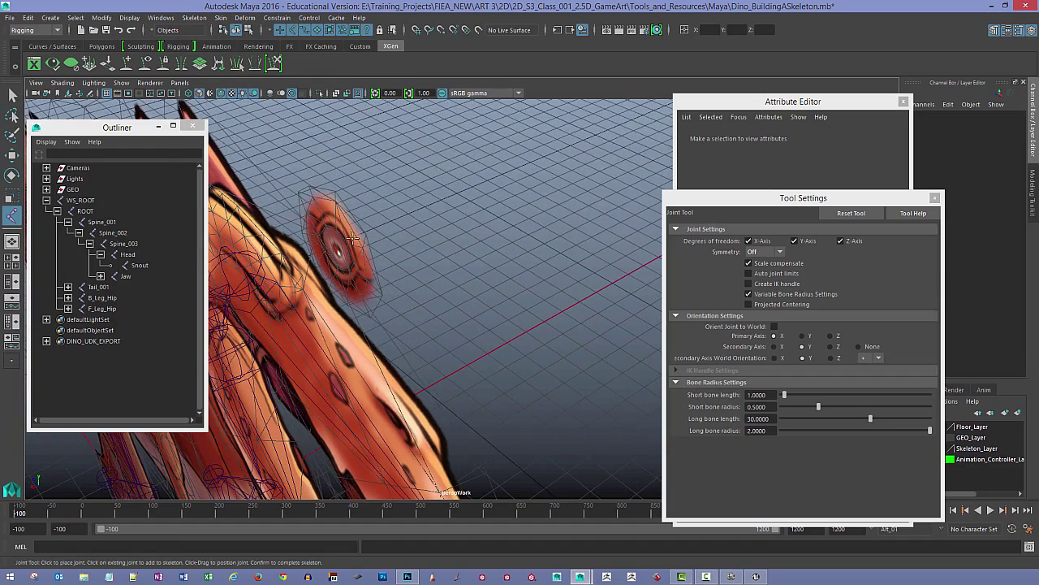
key("v")
left_click(334, 225)
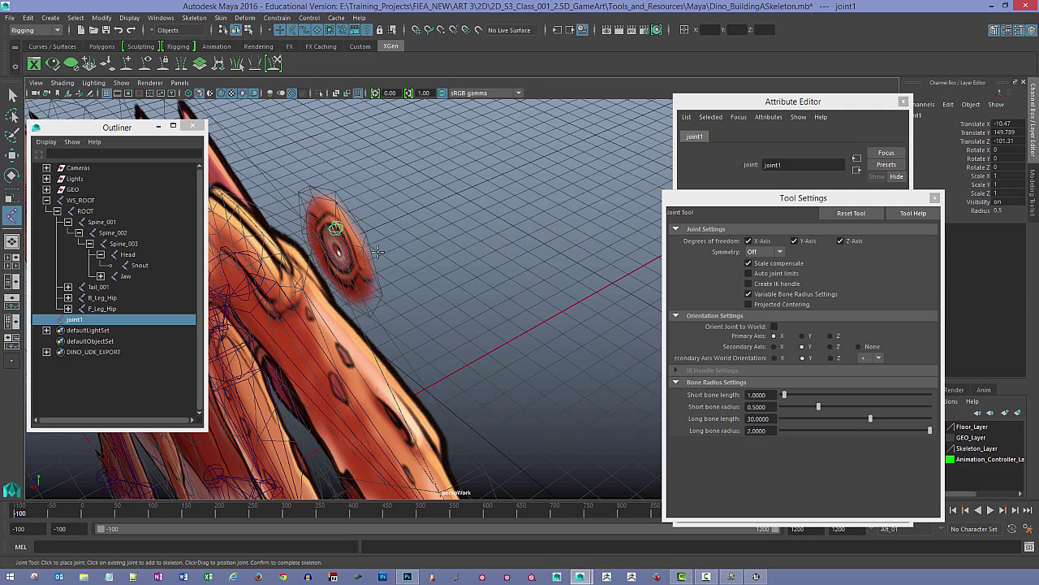
key("q")
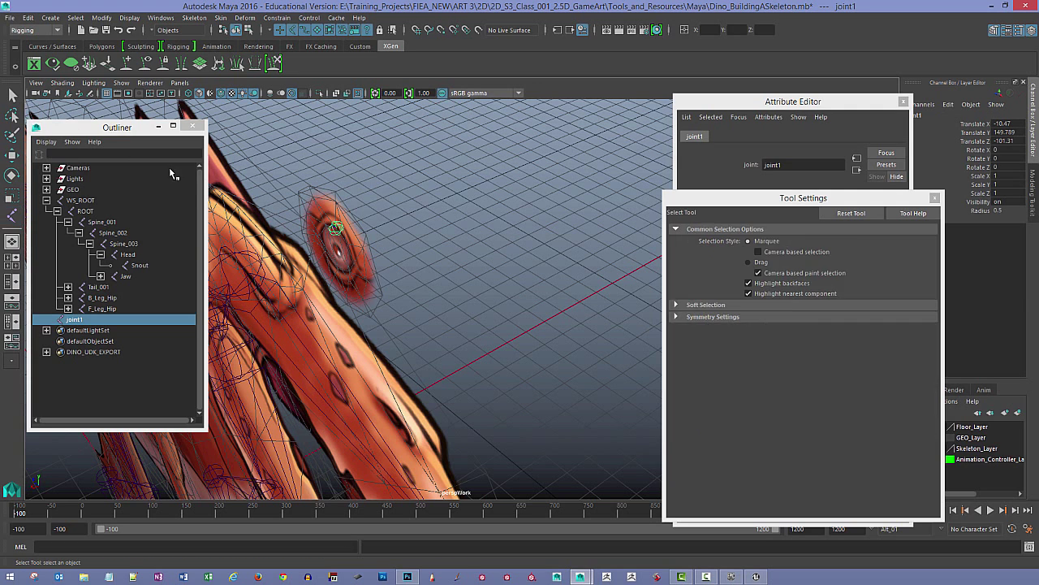
Step: Lower the new eye joint to a Translate Y of 146.589 and rename it Eye_BugOut
left_click_drag(338, 213, 378, 263, "alt")
key("w")
double_click(84, 321)
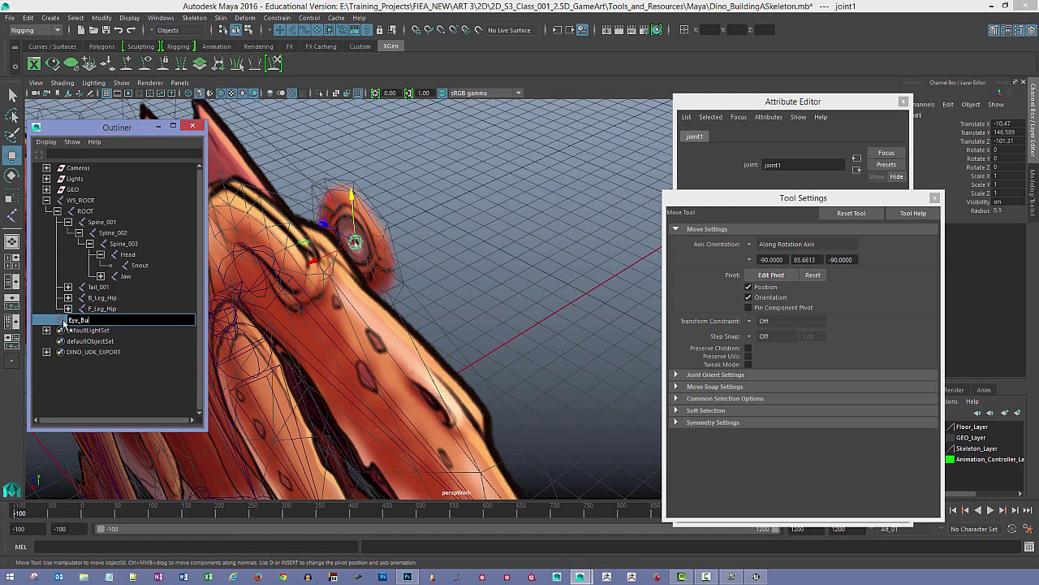
type("Eye_BugOut")
key("Return")
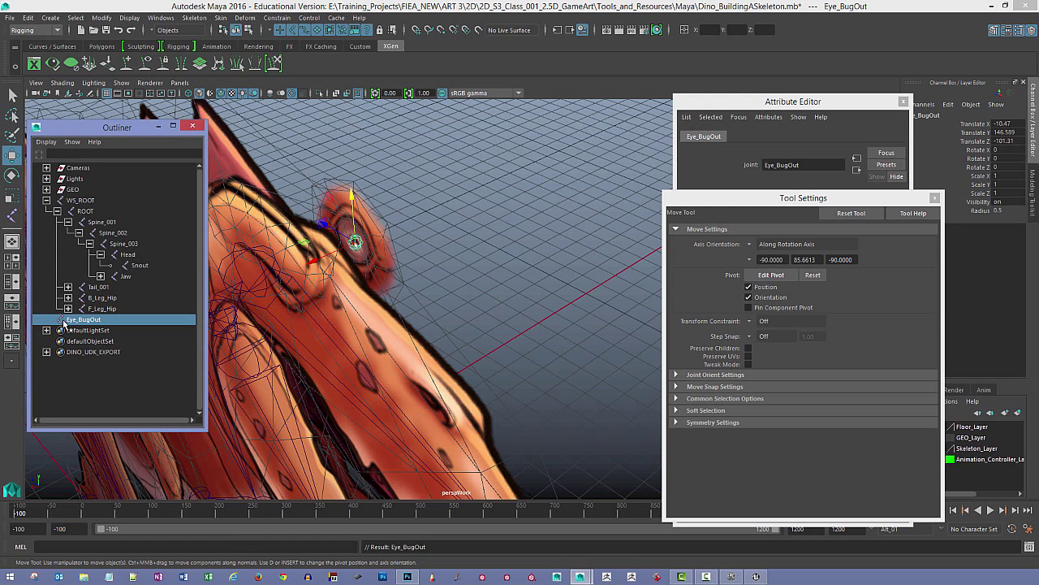
Step: Try to parent Eye_BugOut under the Spine_003 joint, and go back to having only Eye_BugOut selected
left_click_drag(431, 261, 578, 242, "alt")
middle_click_drag(578, 243, 531, 254, "alt")
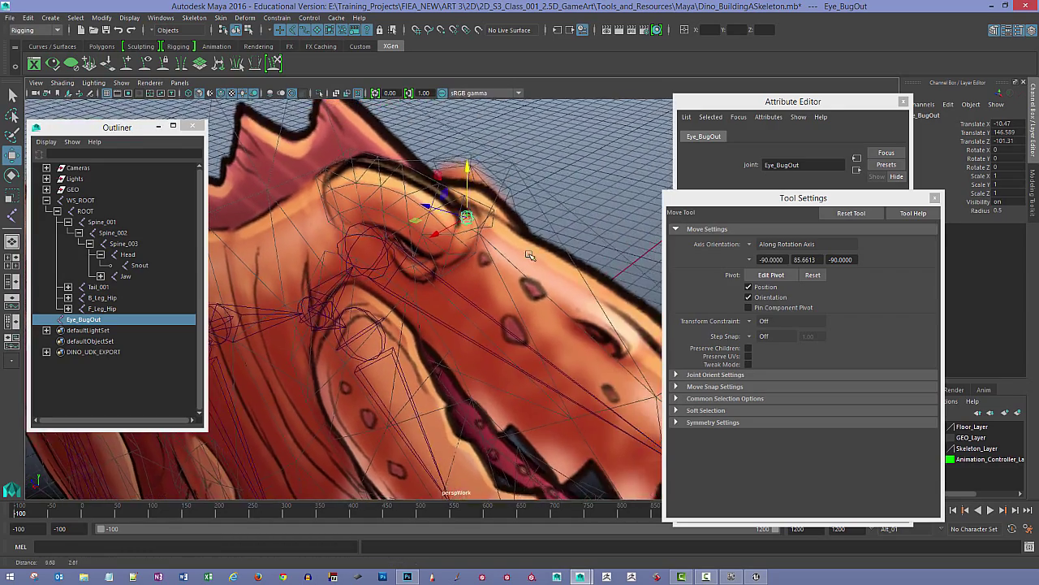
mouse_move(531, 255)
left_mouse_down("alt")
mouse_move(560, 244)
mouse_move(532, 255)
left_mouse_up("alt")
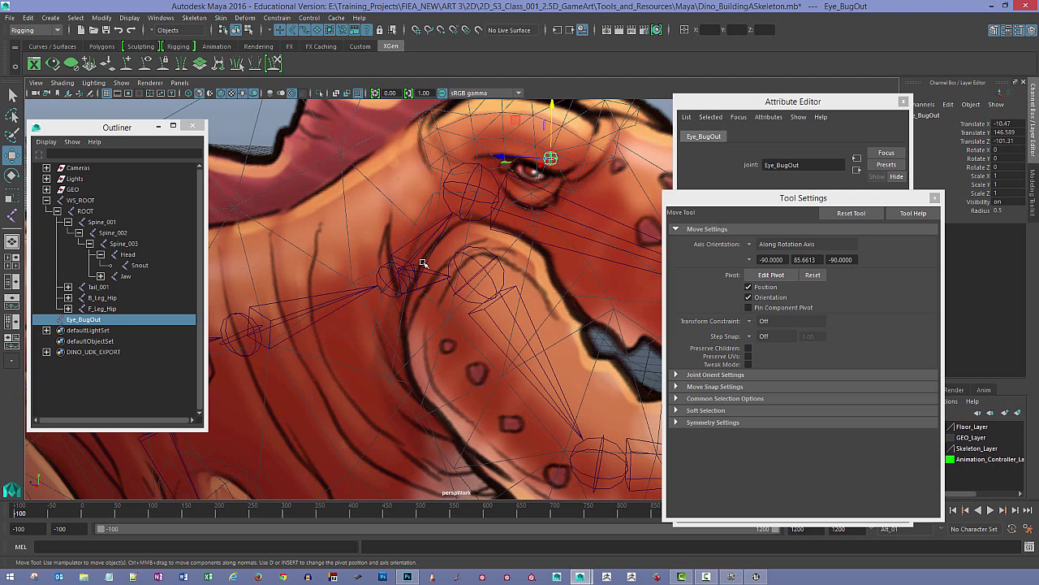
left_click_drag(453, 195, 432, 187, "alt")
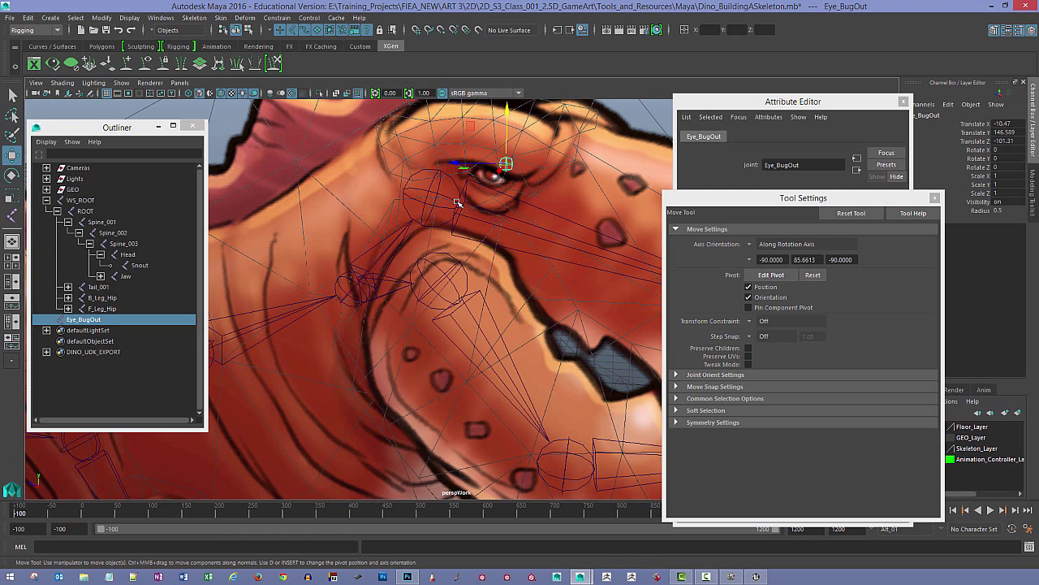
left_click_drag(490, 211, 408, 252, "alt")
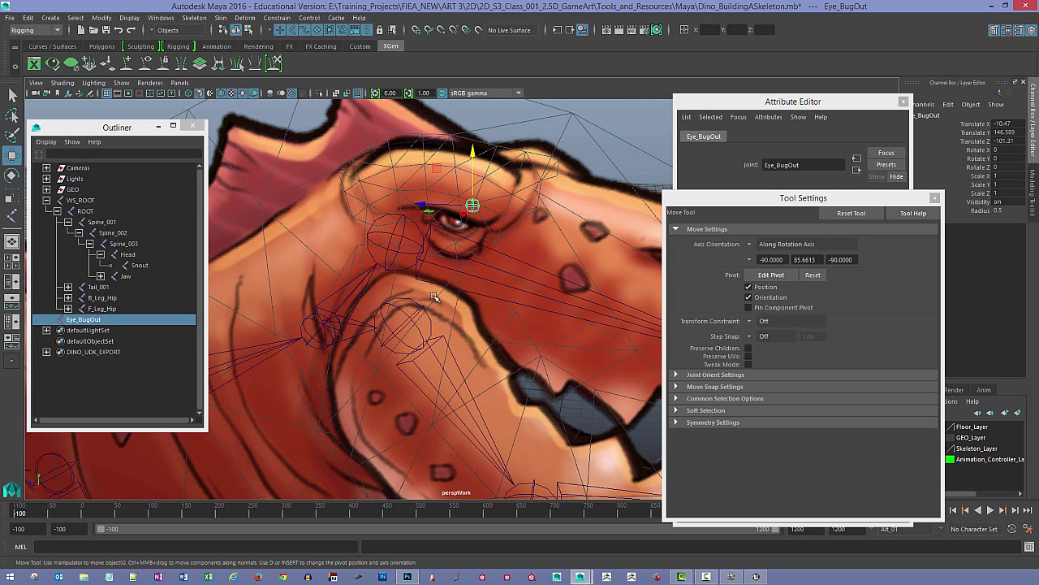
left_click_drag(434, 297, 412, 285, "alt")
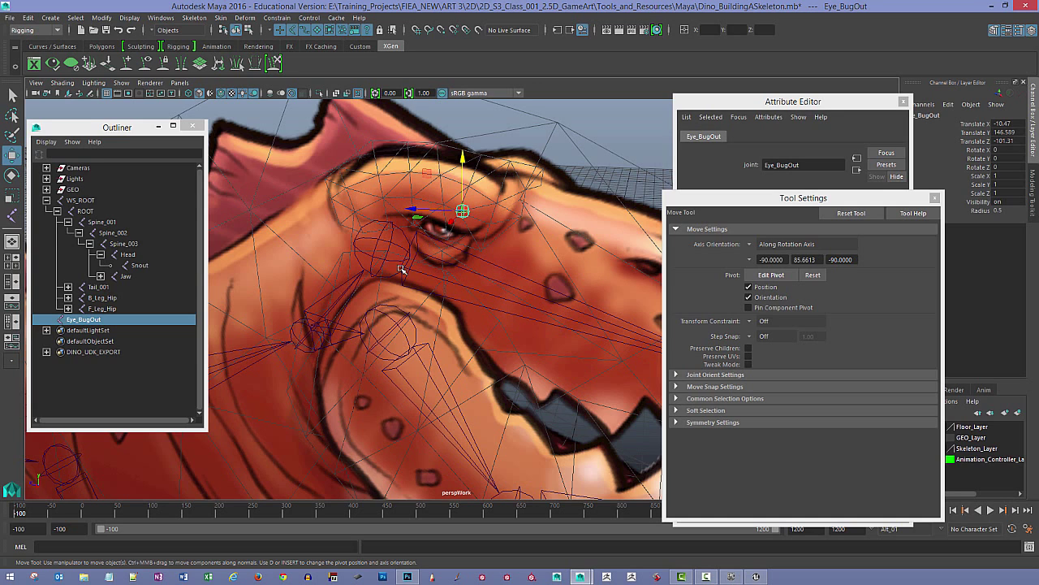
left_click(295, 343)
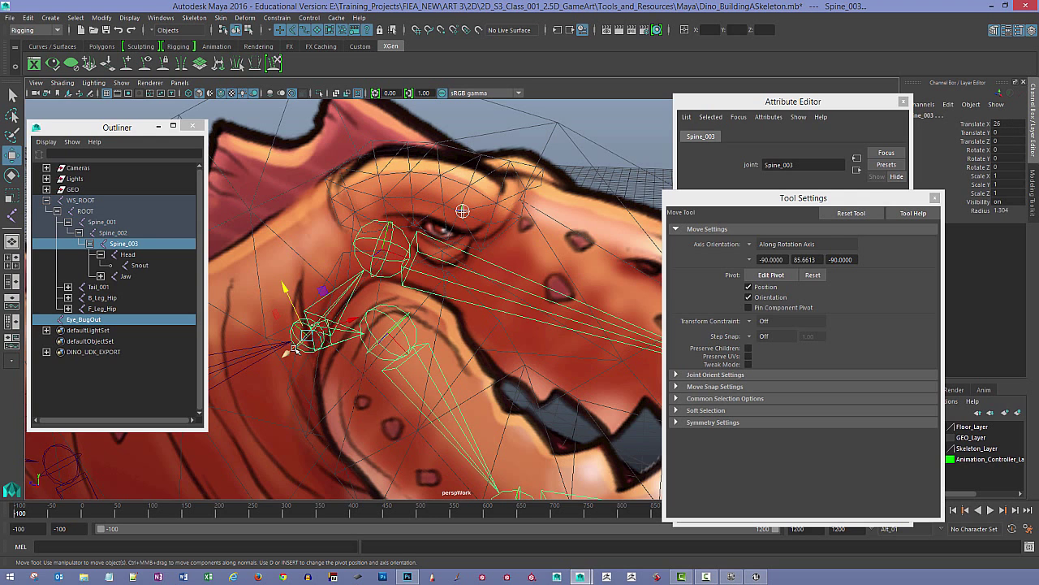
key("p")
key("space")
left_click_drag(453, 280, 543, 255)
key("ctrl+z")
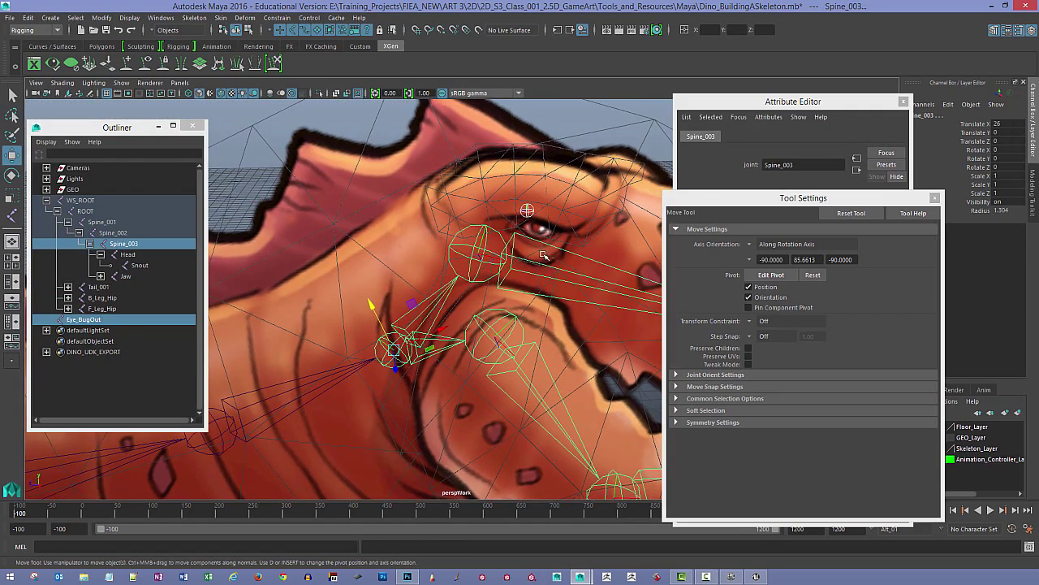
key("ctrl+z")
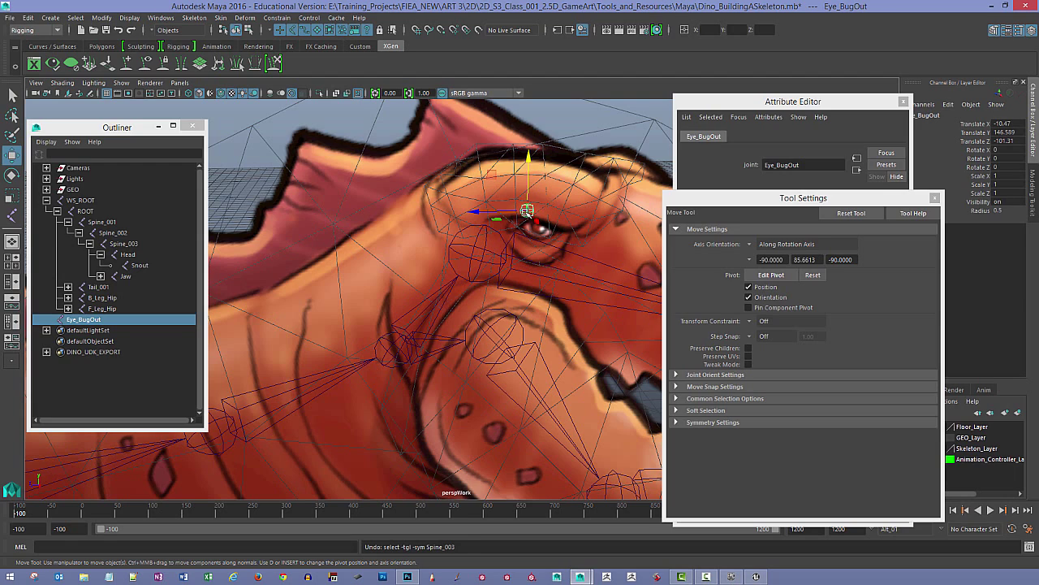
Step: Parent the Eye_BugOut joint under the Head joint
left_click_drag(537, 209, 488, 243, "alt")
left_click(424, 273)
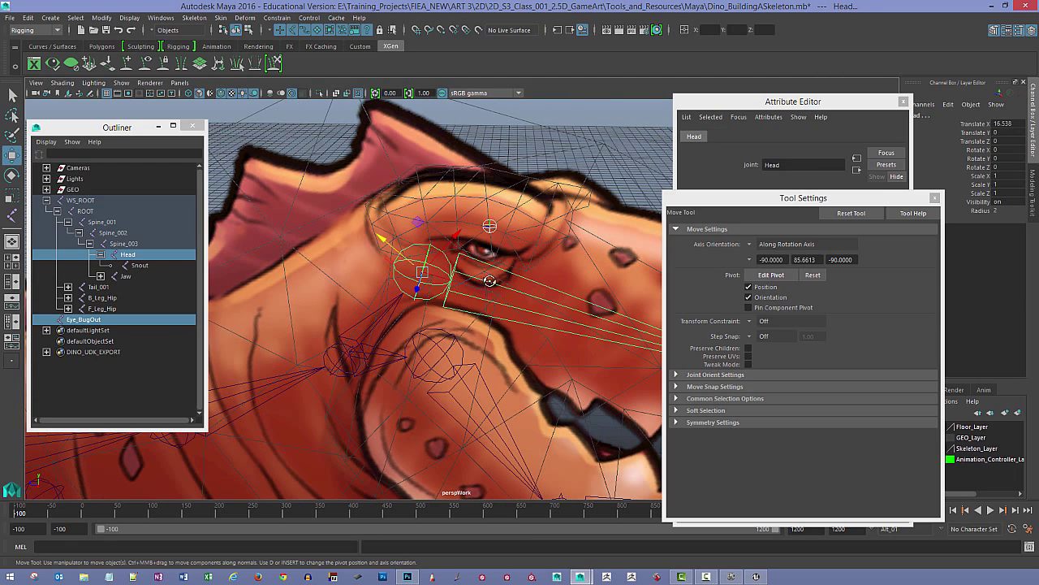
left_click_drag(487, 280, 419, 255, "alt")
key("p")
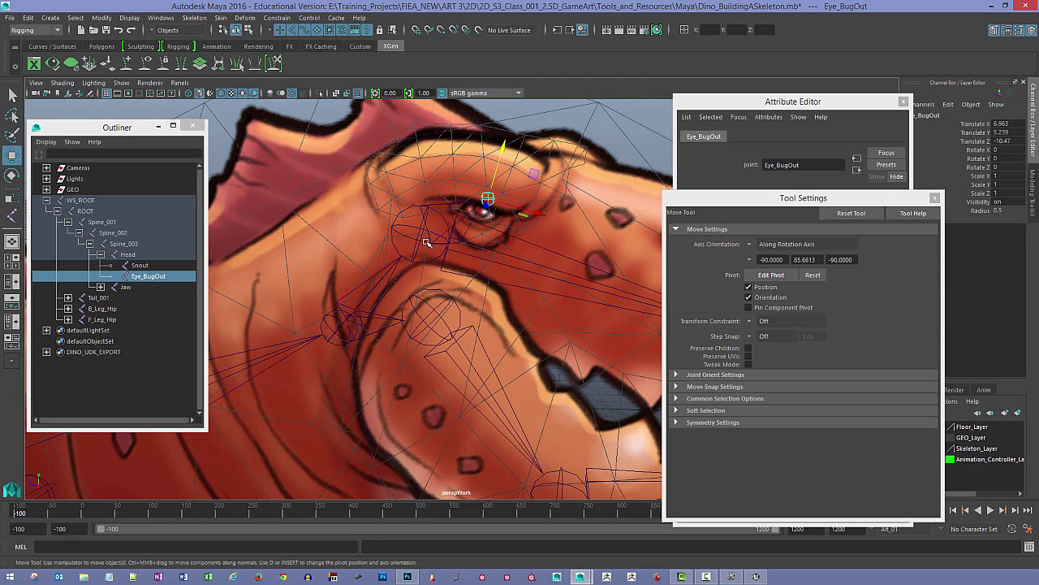
Step: Test the Head joint's rotation about Z with Eye_BugOut attached, restore the pose, and clear the selection
left_click(427, 242)
key("e")
key("w")
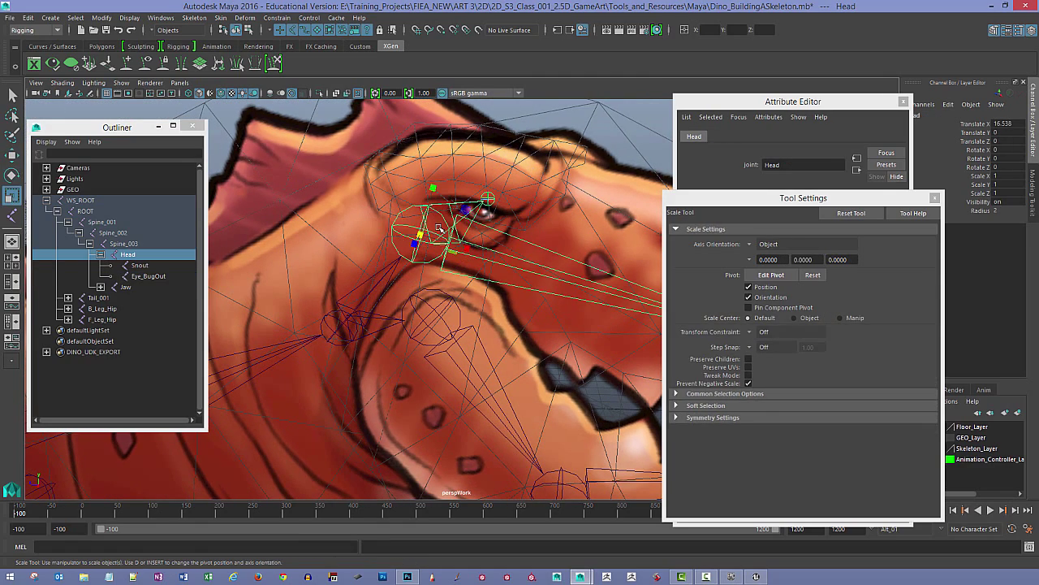
key("e")
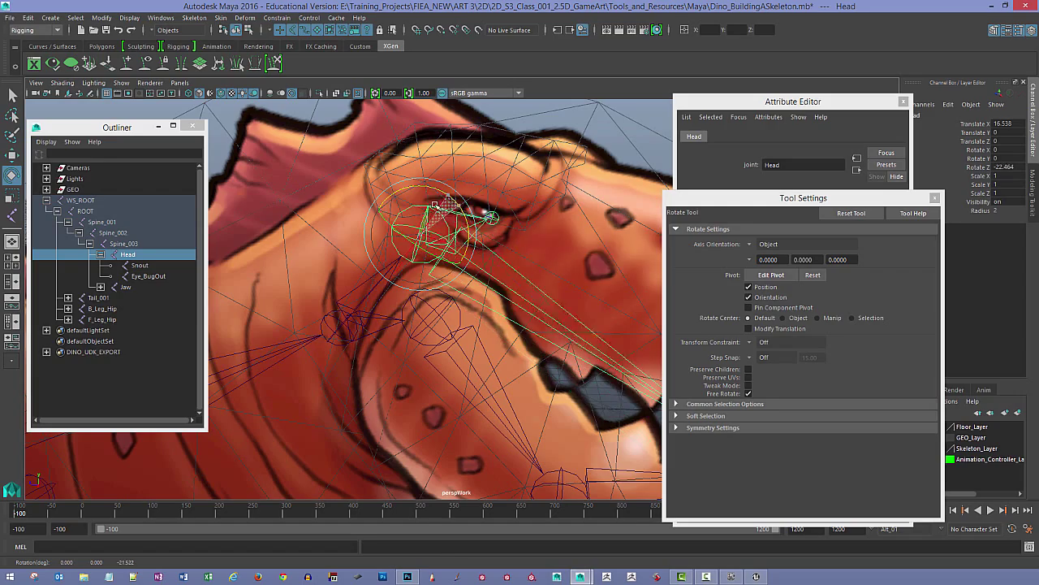
left_click_drag(518, 247, 383, 249, "alt")
left_click(463, 197)
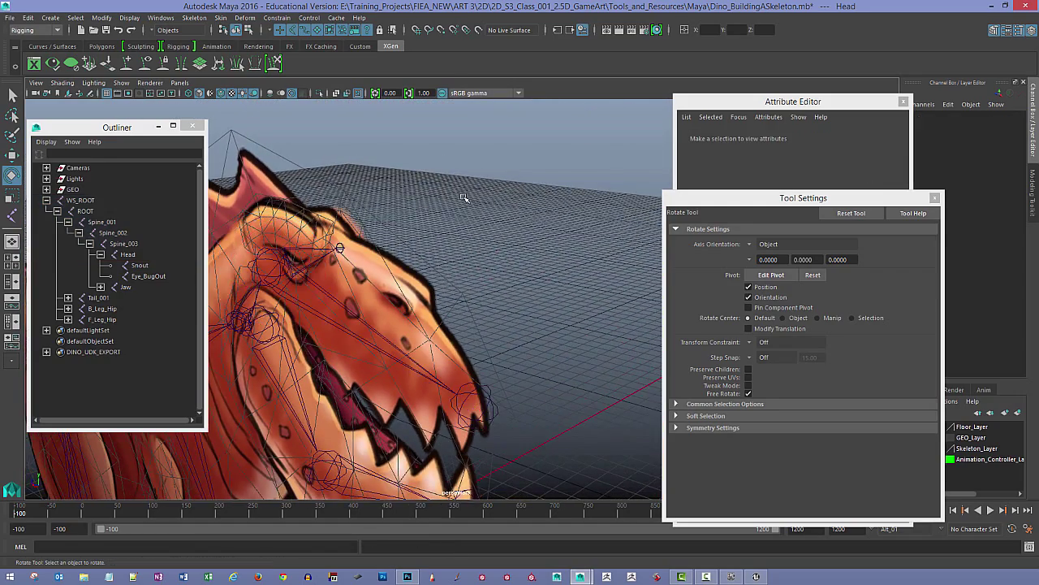
Step: Place the first joint of a new chain at the back of the brow ridge, at about X 1.36, Y 149.96, Z -87.23
left_click_drag(463, 197, 519, 209, "alt")
scroll(520, 210, "up", 2)
right_click_drag(521, 210, 309, 284, "alt")
left_click(11, 214)
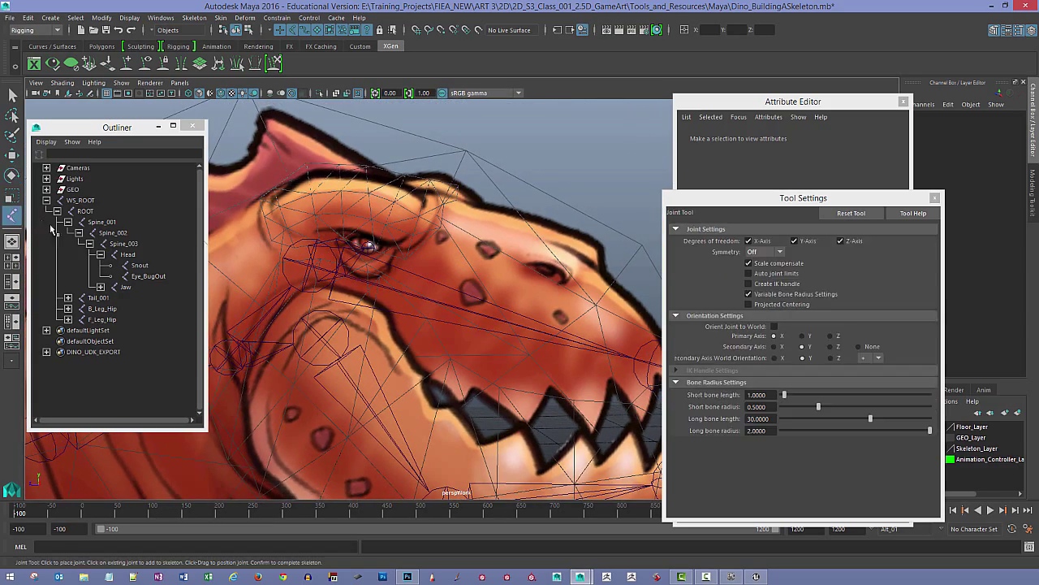
middle_click_drag(271, 225, 400, 261, "alt")
right_click_drag(307, 240, 338, 235, "alt")
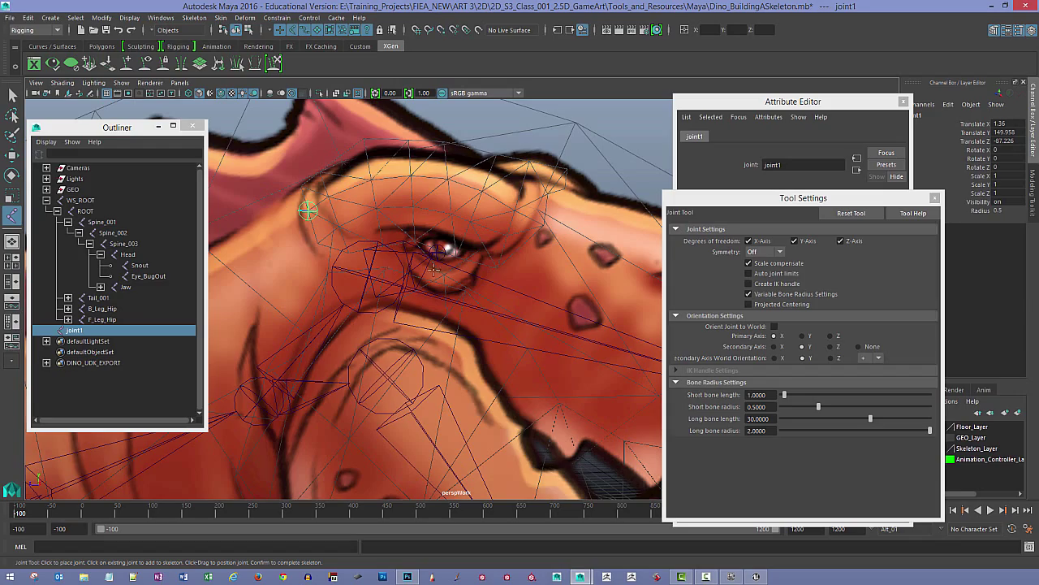
Step: In the side view, extend the brow chain with four more joints along the brow ridge and down onto the snout, and finish it
scroll(541, 257, "down", 5)
scroll(549, 232, "down", 5)
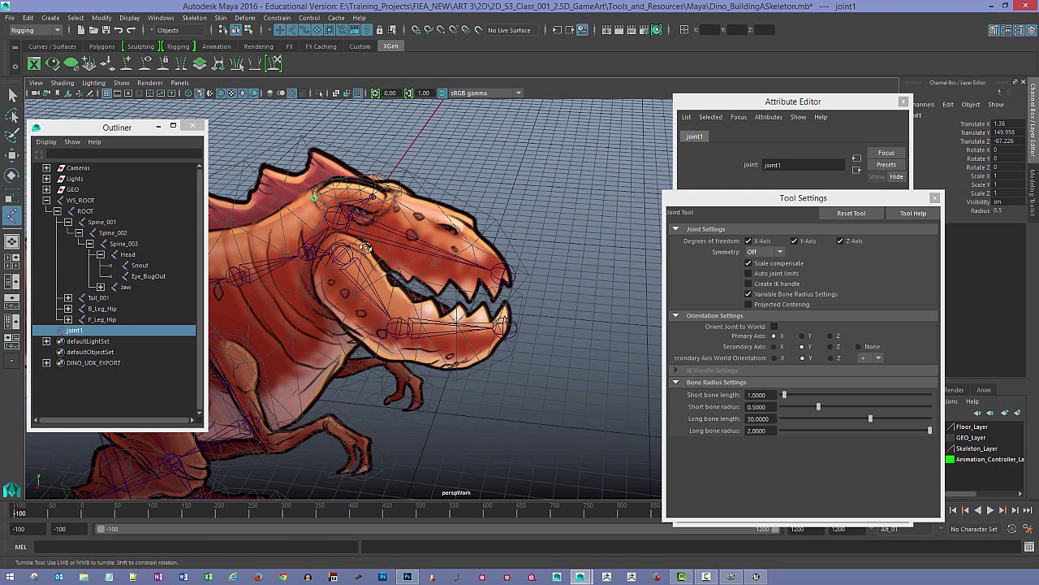
scroll(356, 215, "up", 1)
scroll(459, 267, "up", 1)
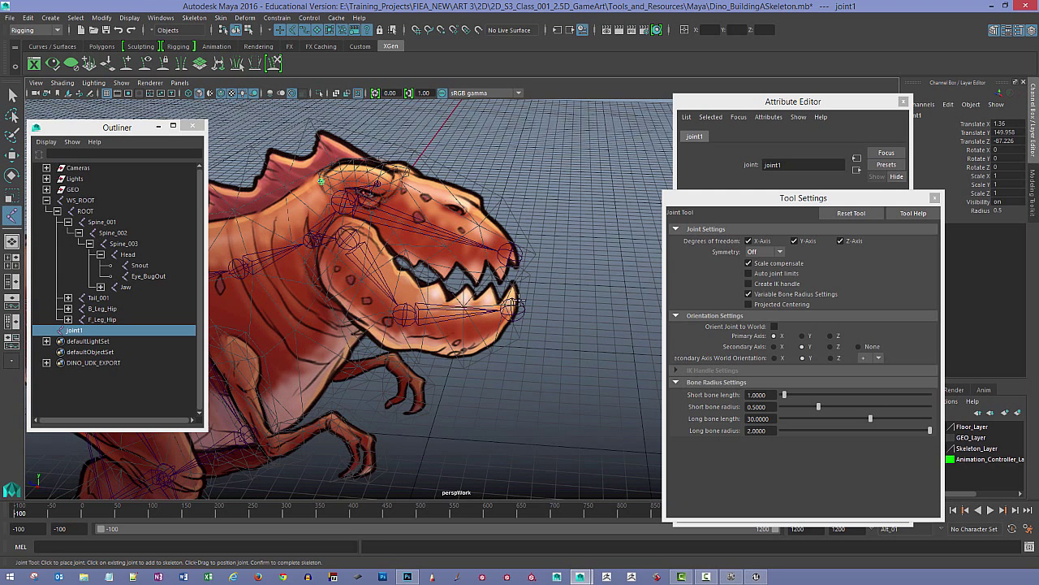
key("space")
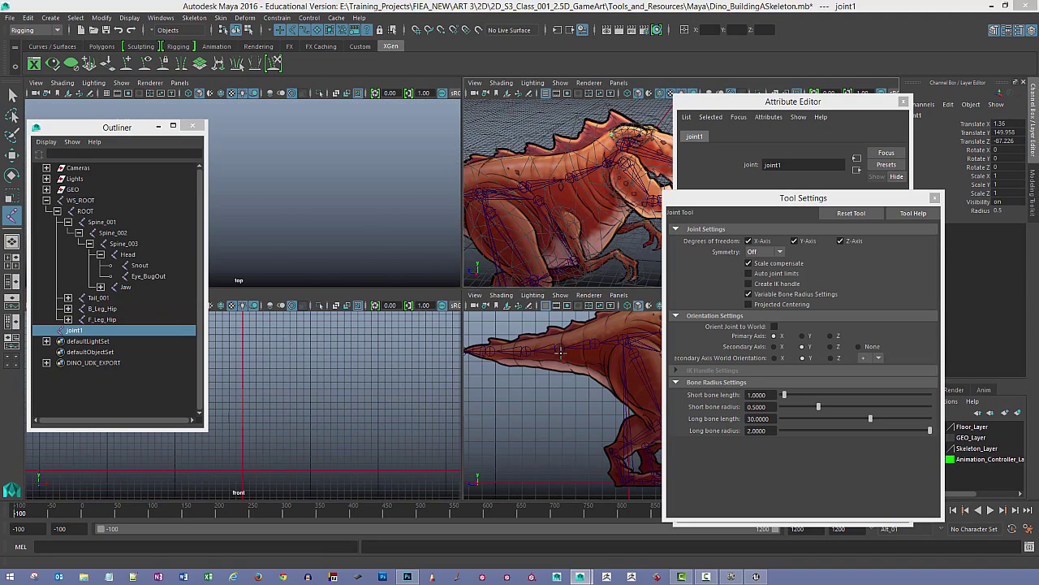
key("space")
middle_click_drag(413, 265, 195, 474, "alt")
right_click_drag(195, 474, 365, 261, "alt")
middle_click_drag(365, 262, 395, 342, "alt")
scroll(394, 341, "up", 2)
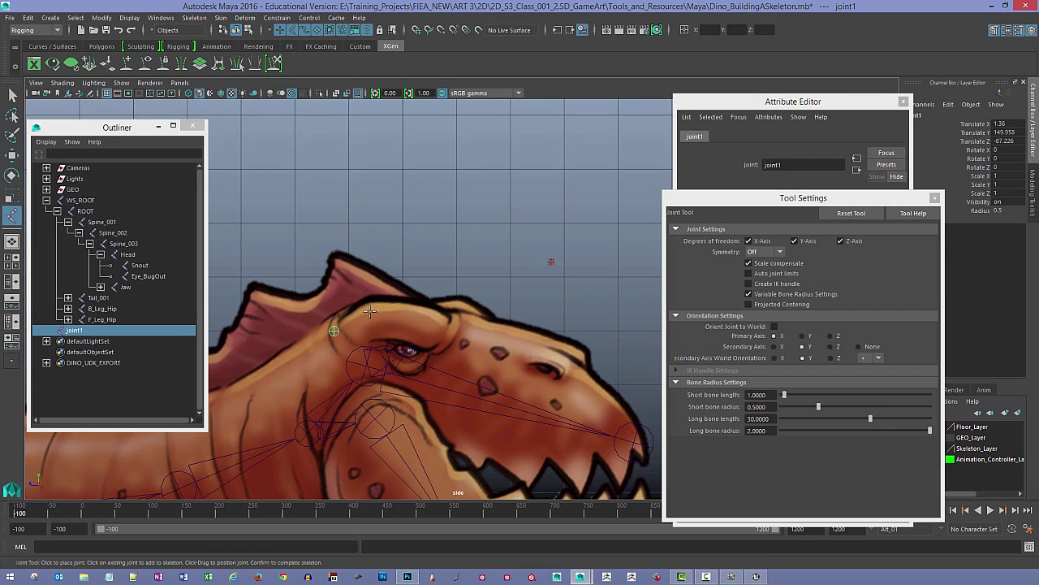
left_click(371, 313)
left_click(416, 316)
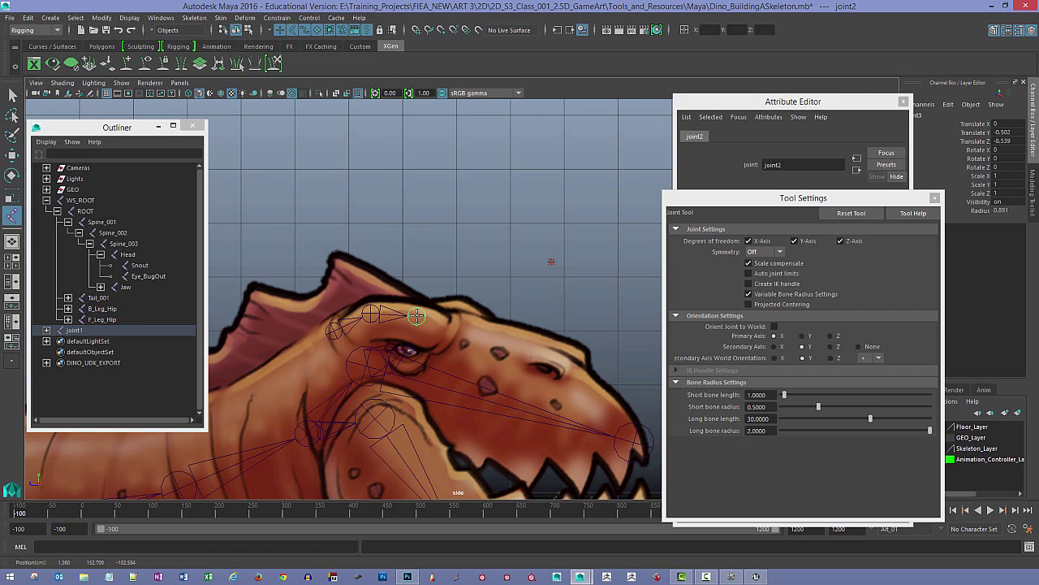
left_click(451, 337)
left_click_drag(452, 337, 450, 337)
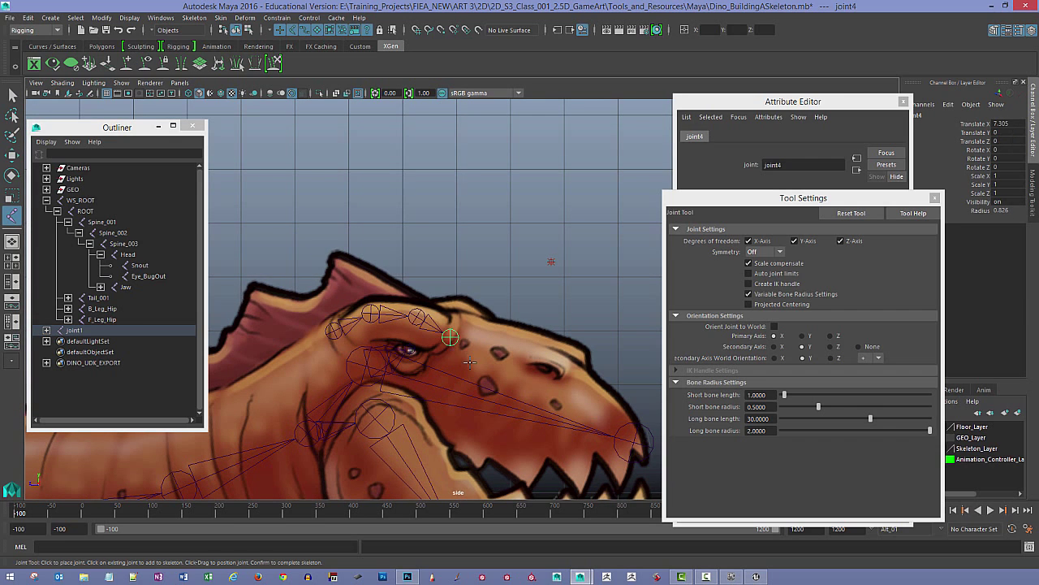
left_click_drag(487, 372, 492, 376)
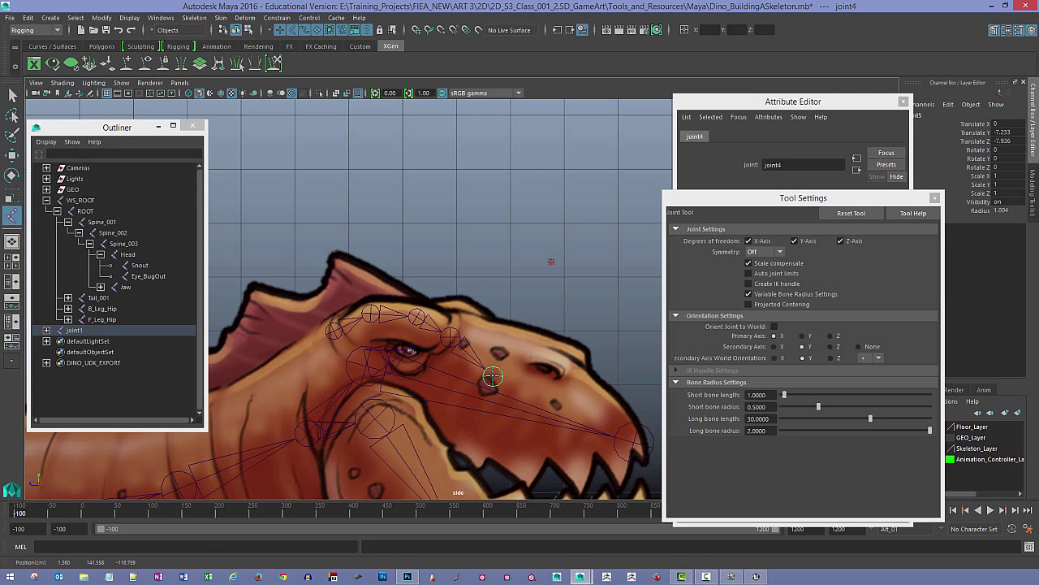
left_click(13, 95)
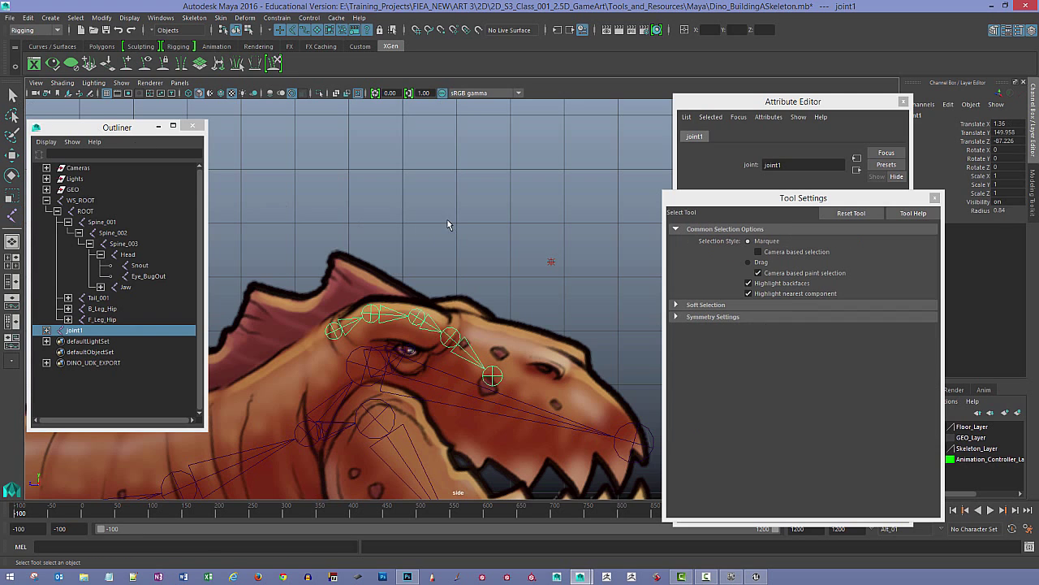
Step: Delete the end joint on the snout from the brow chain
left_click(459, 251)
left_click(499, 385)
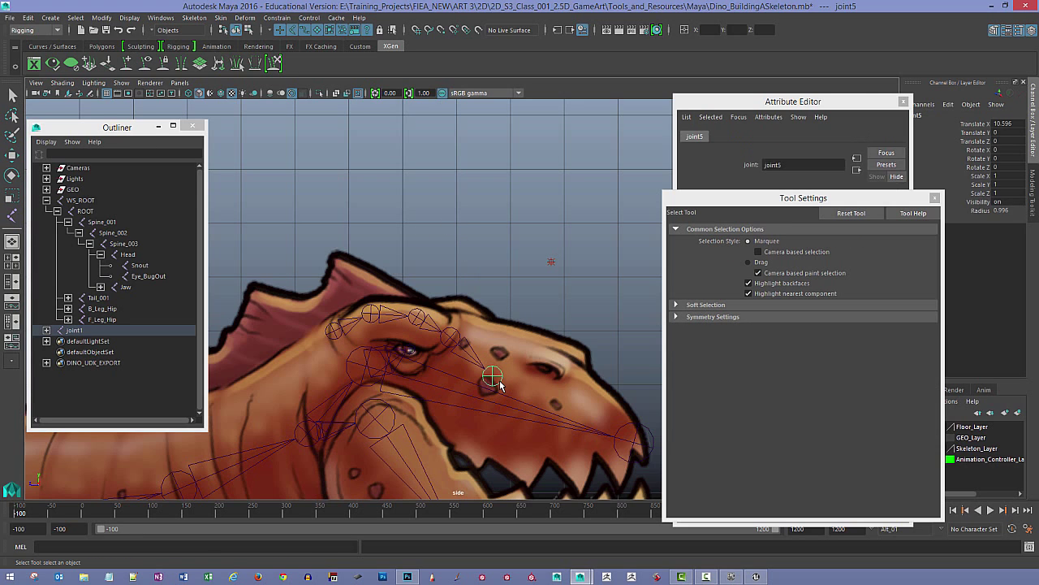
key("Delete")
Step: Set the X and Z joint orient of the brow chain's new end joint to 0, and clear the selection
left_click(449, 341)
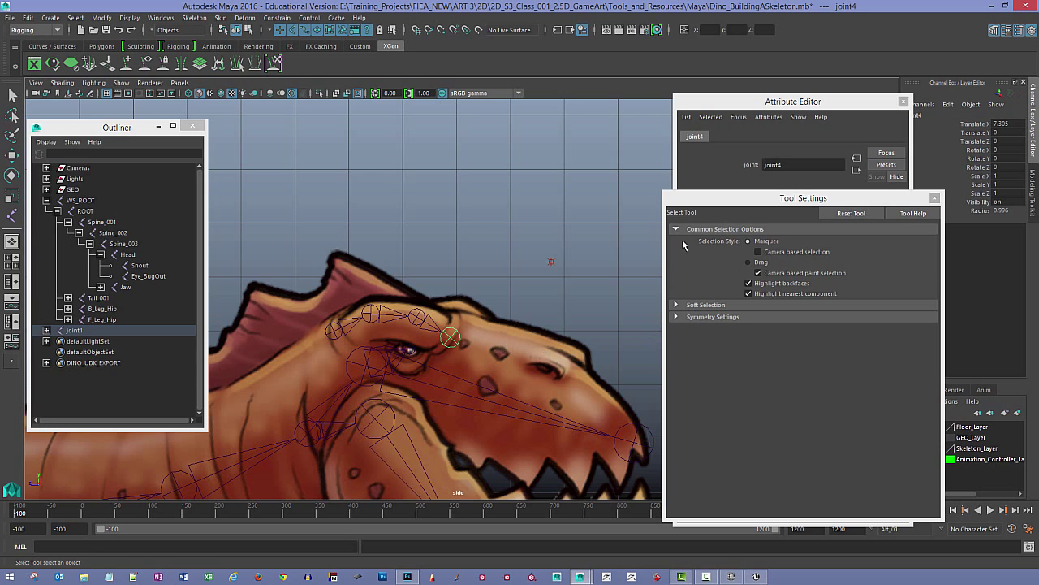
left_click(935, 197)
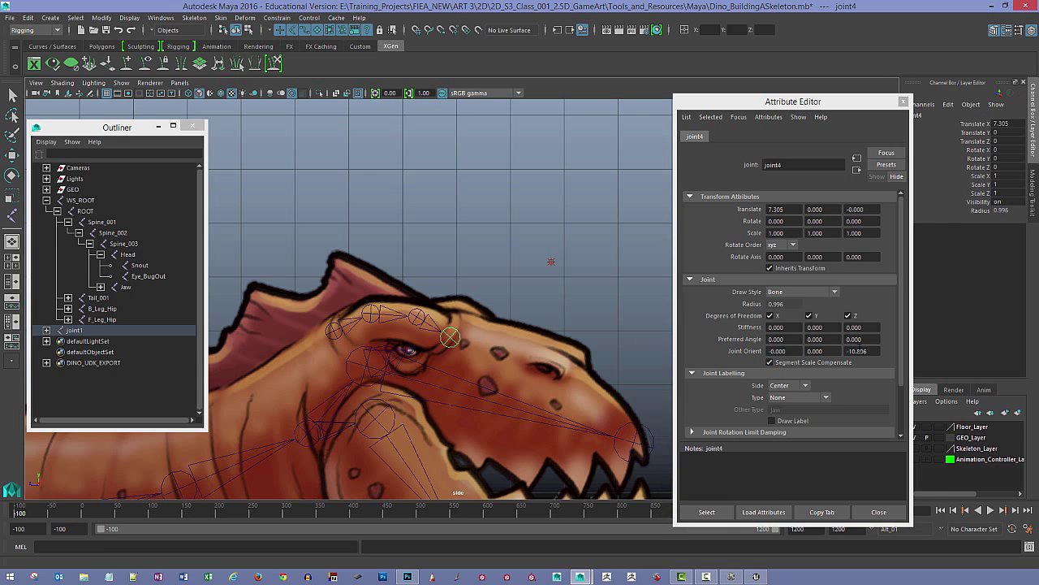
left_click(866, 351)
double_click(860, 351)
type("0")
key("Return")
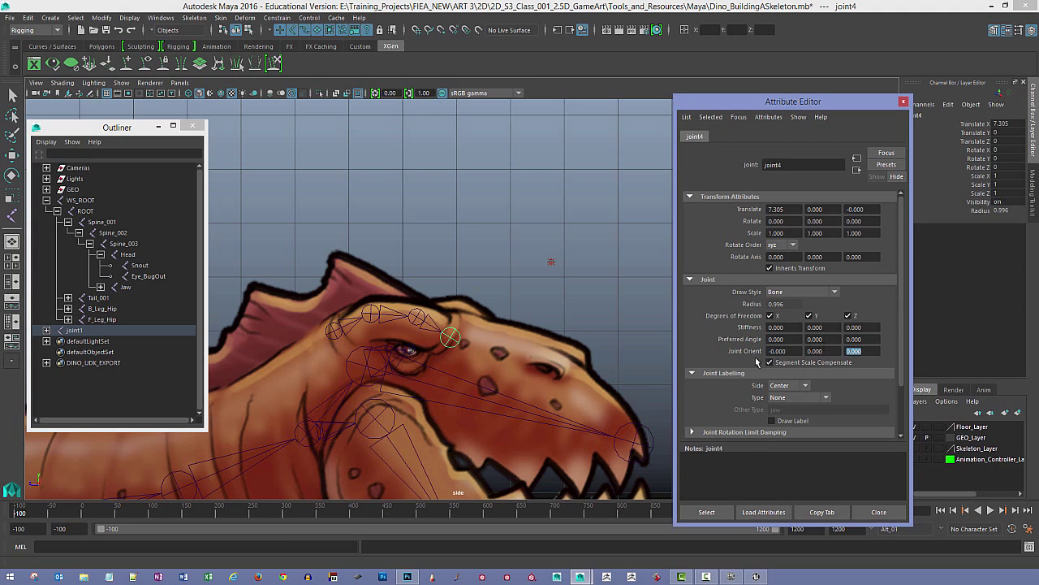
double_click(777, 351)
type("0")
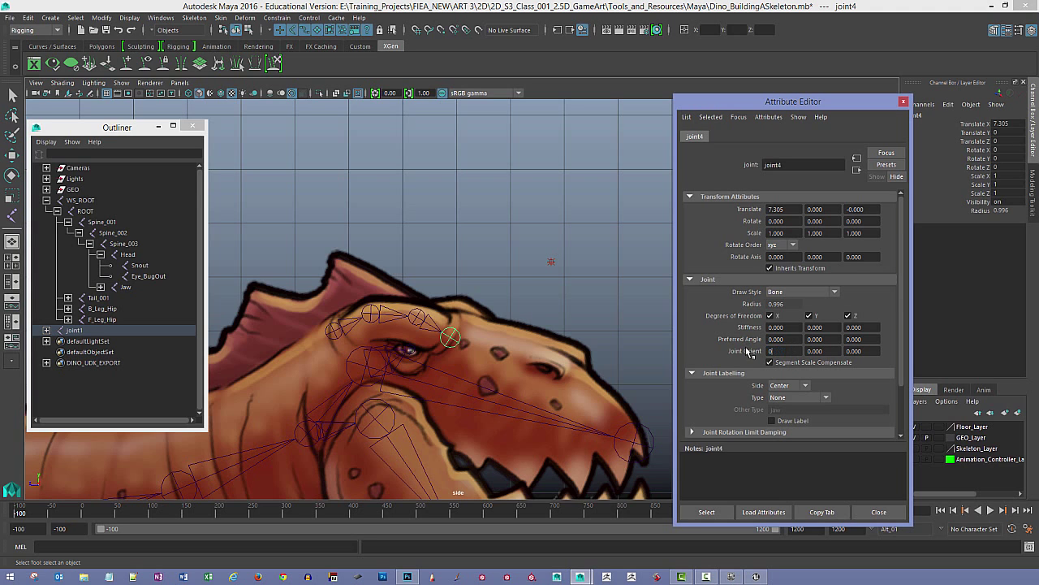
key("Return")
left_click(511, 275)
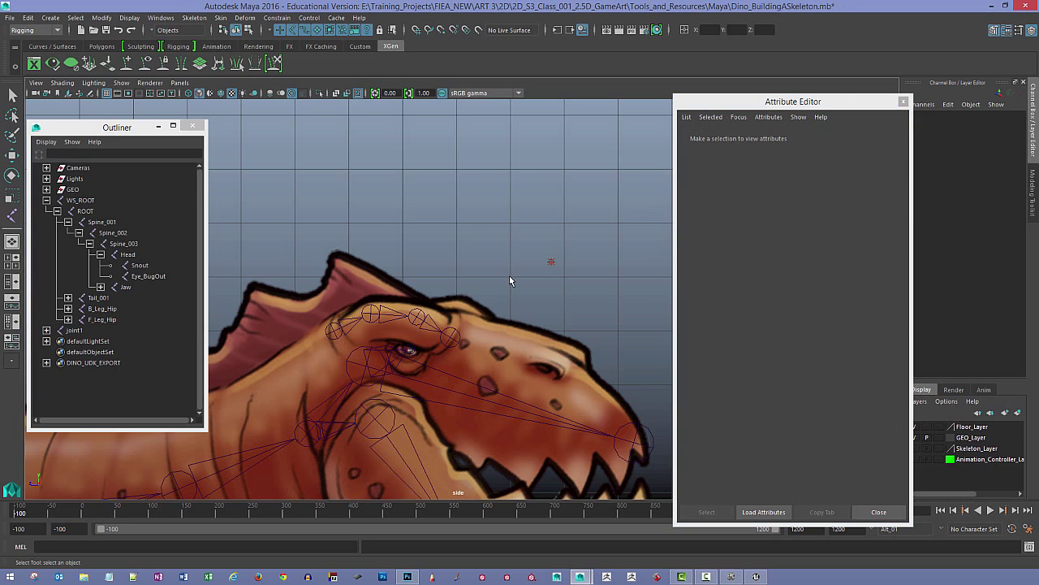
Step: Expand the brow chain's hierarchy and rename its first joint Brow_001, copying the name's stem for reuse
left_click(330, 334)
left_click(46, 331)
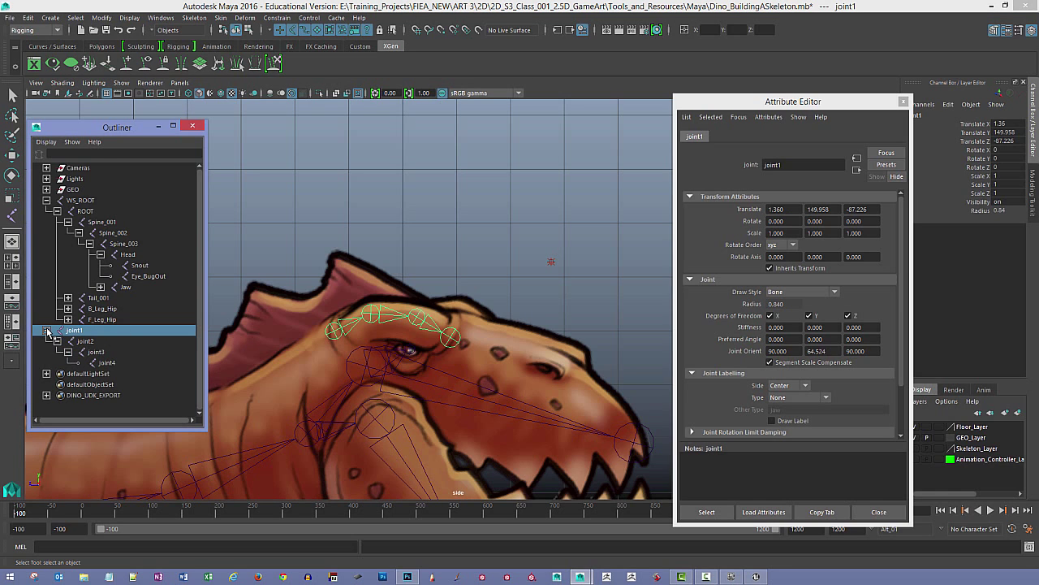
double_click(75, 330)
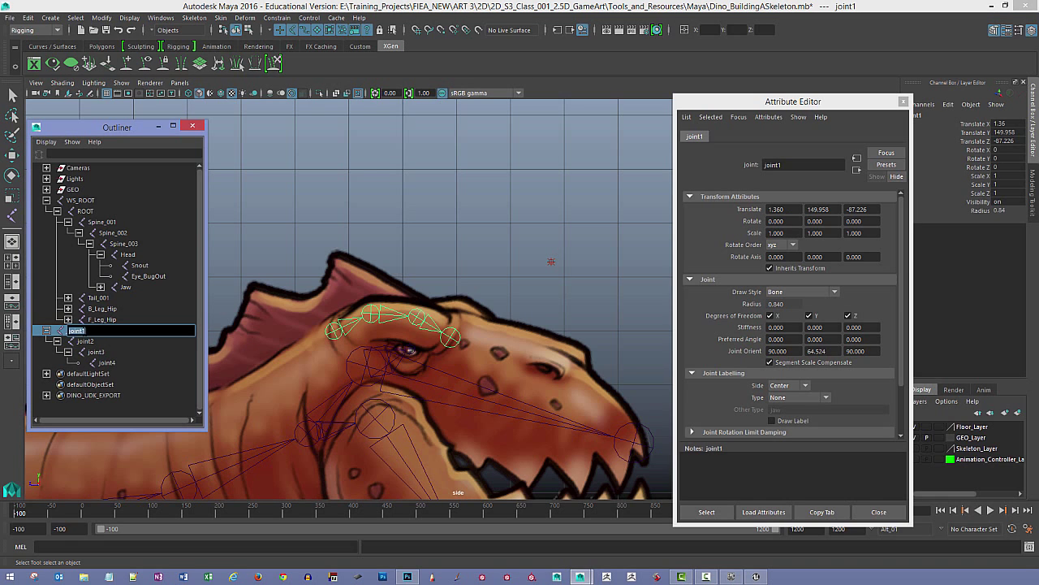
type("Brow_00")
left_click_drag(95, 330, 70, 330)
key("ctrl+c")
left_click(97, 330)
left_click(101, 331)
Step: Rename the brow chain's second joint Brow_002
left_click(86, 341)
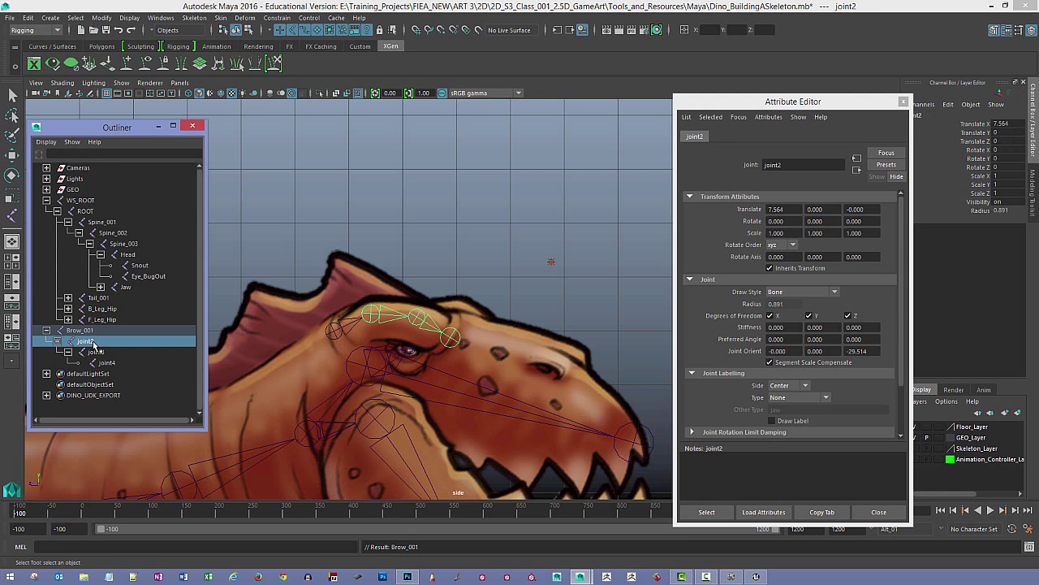
double_click(86, 341)
key("ctrl+v")
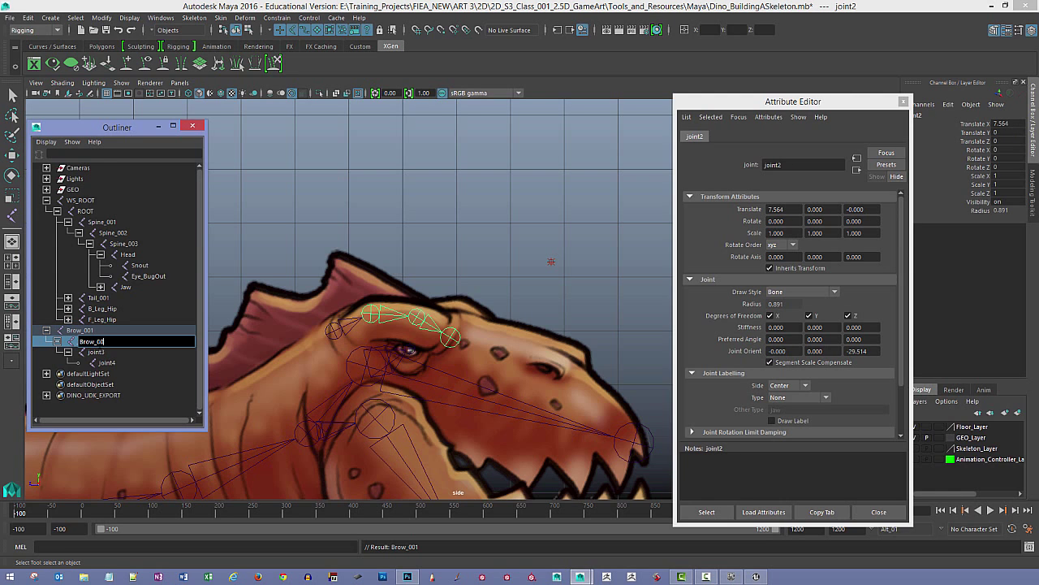
type("2")
key("Return")
Step: Rename the brow chain's third joint Brow_003
left_click(111, 353)
double_click(111, 353)
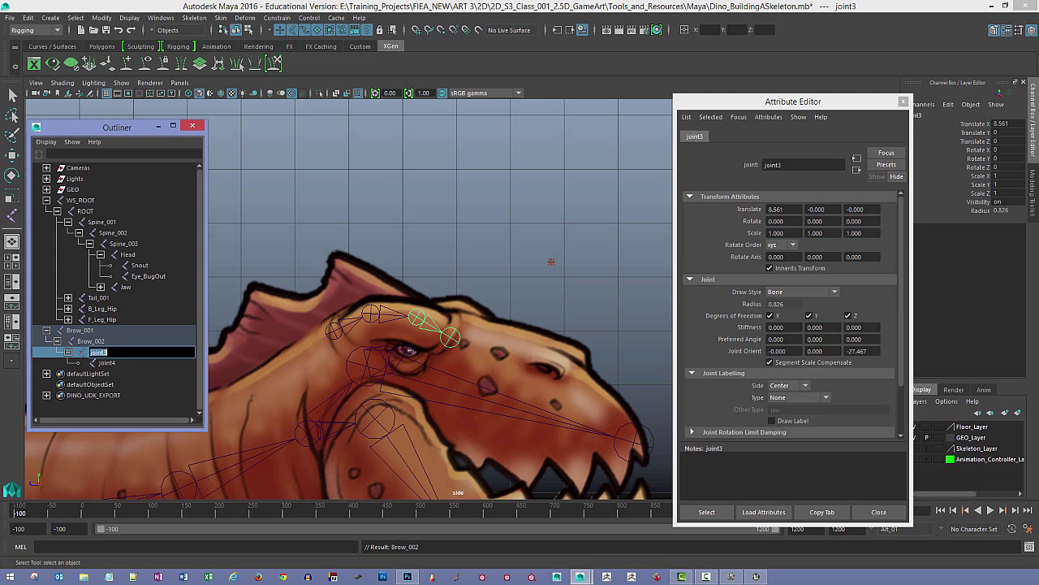
key("ctrl+v")
type("3")
key("Return")
Step: Rename the brow chain's last joint Brow_004 and clear the selection
left_click(112, 362)
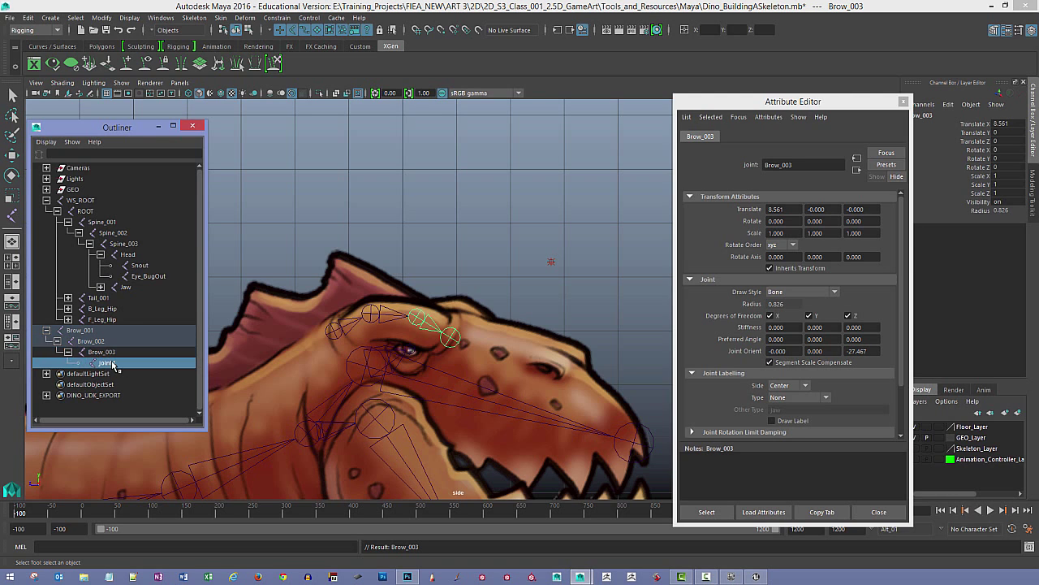
double_click(112, 363)
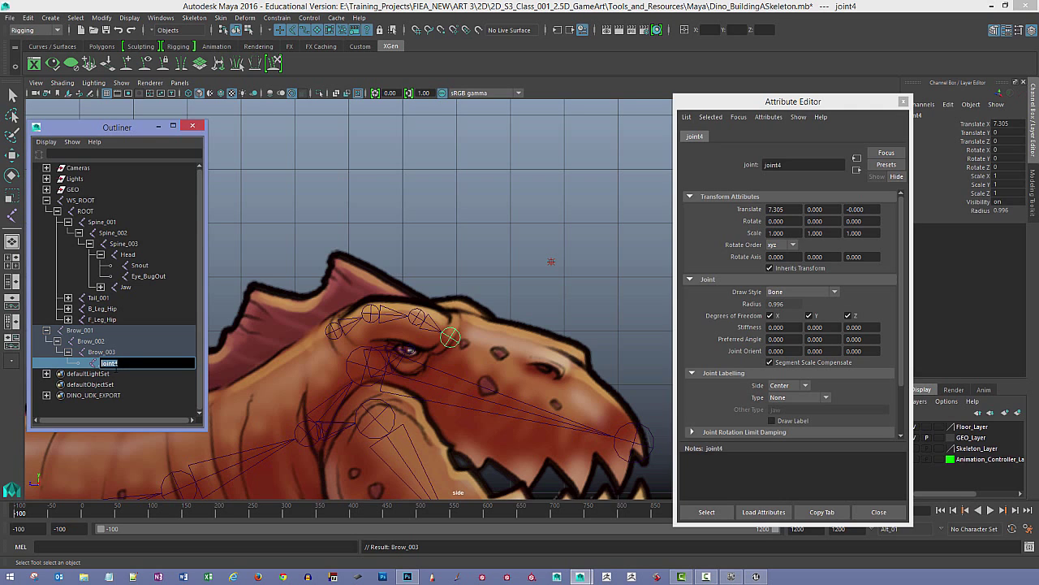
key("ctrl+v")
key("Return")
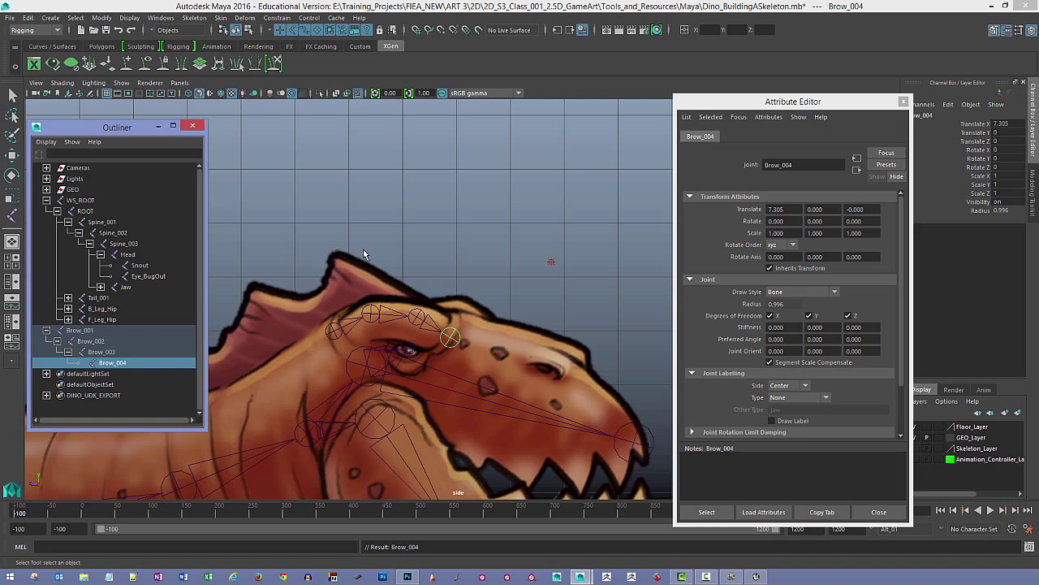
left_click(419, 234)
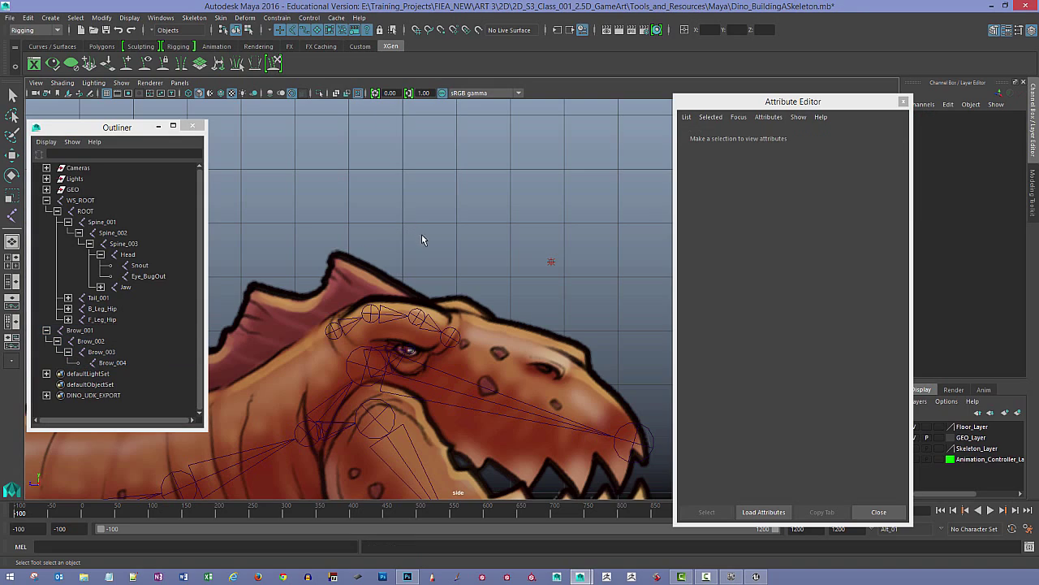
Step: In the perspective view, parent the Brow_001 joint under the Head joint
middle_click_drag(416, 301, 436, 252, "alt")
key("space")
key("space")
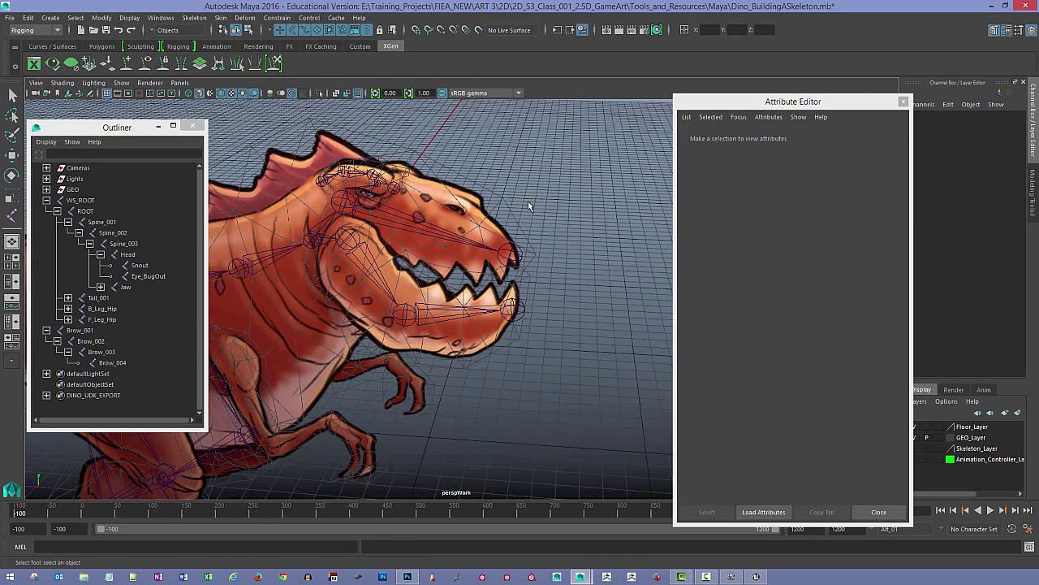
left_click_drag(527, 204, 438, 272, "alt")
right_click_drag(439, 272, 498, 282, "alt")
left_click_drag(498, 283, 417, 213, "alt")
left_click(368, 156)
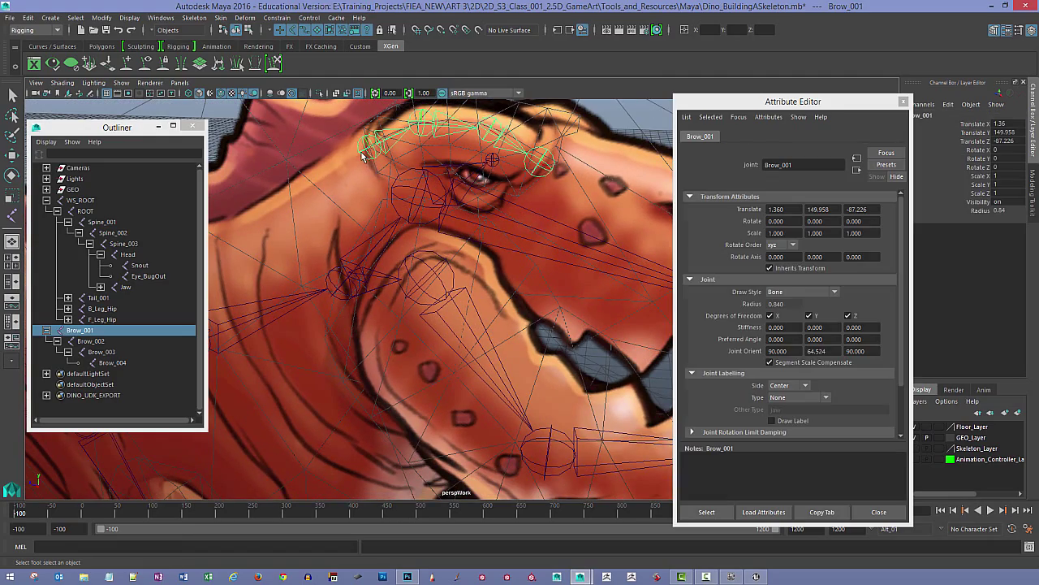
left_click(397, 196, "shift")
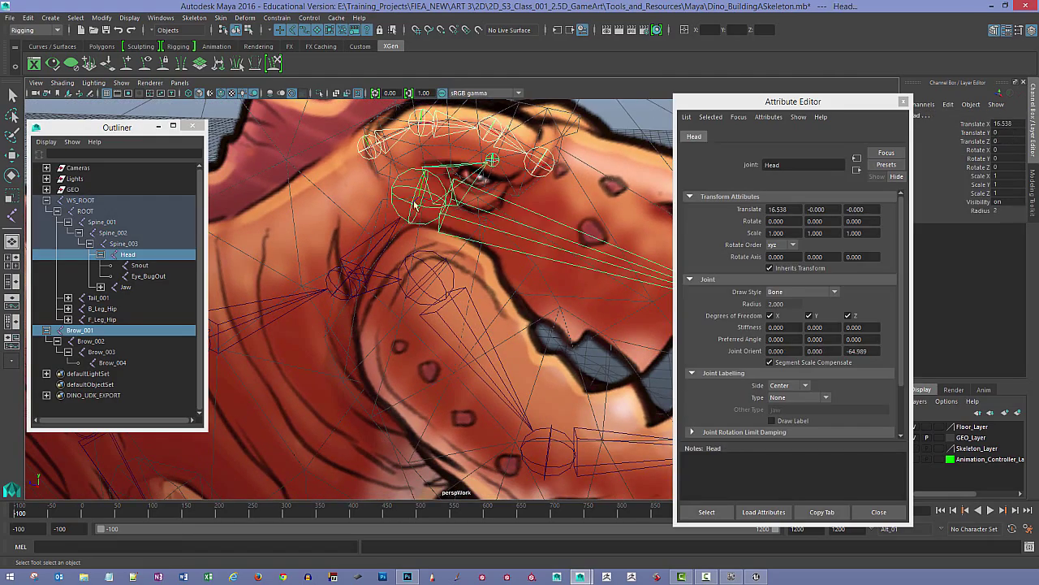
key("p")
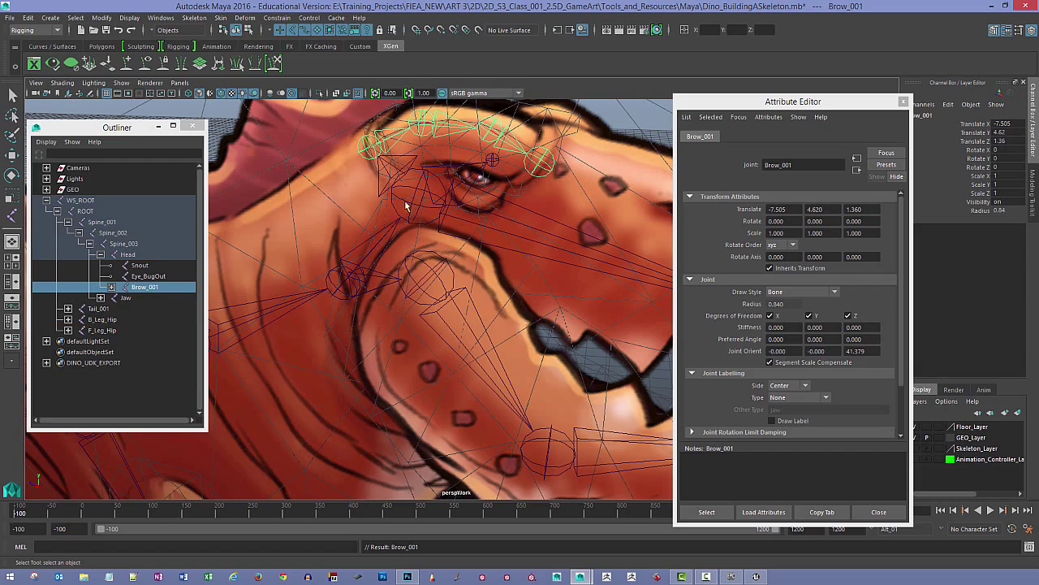
Step: Examine the dinosaur's whole skeleton from several angles, from the head and brow down to the legs and feet
right_click_drag(516, 203, 412, 173, "alt")
left_click_drag(413, 173, 539, 250, "alt")
right_click_drag(538, 250, 477, 339, "alt")
middle_click_drag(455, 357, 498, 277, "alt")
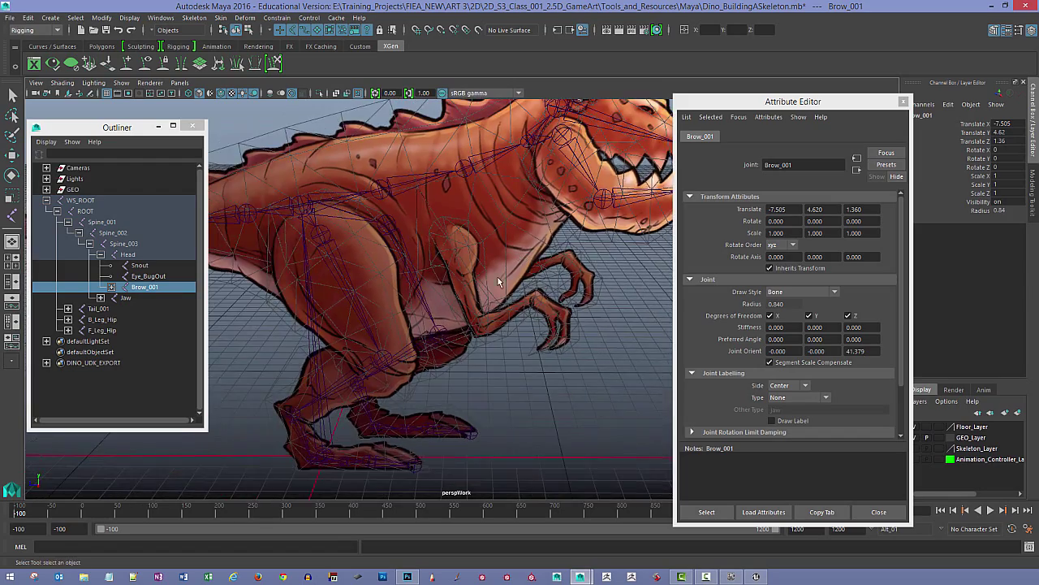
left_click_drag(497, 277, 513, 310, "alt")
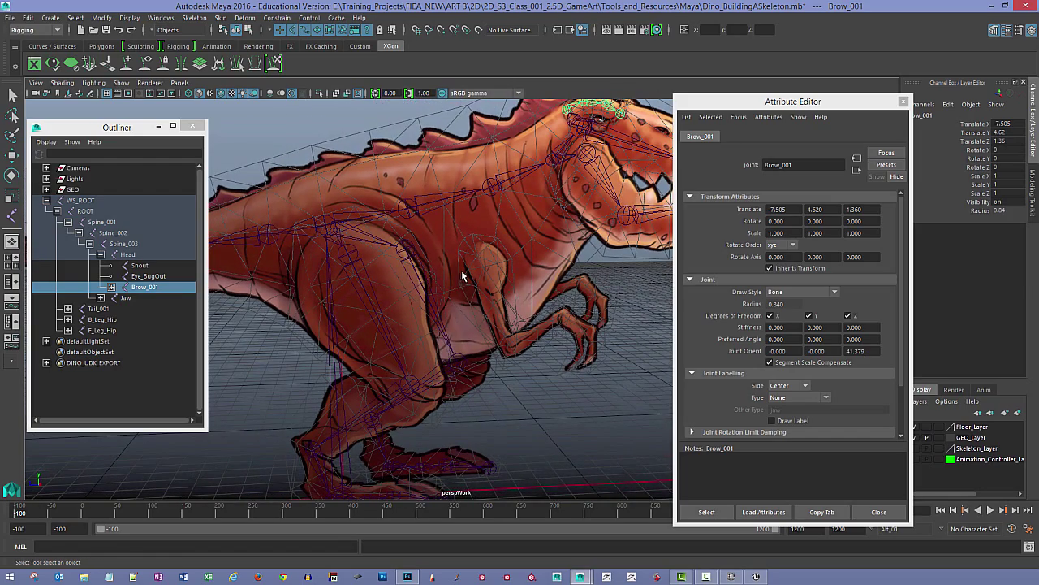
middle_click_drag(463, 276, 417, 273, "alt")
left_click_drag(416, 273, 480, 283, "alt")
right_click_drag(480, 283, 450, 276, "alt")
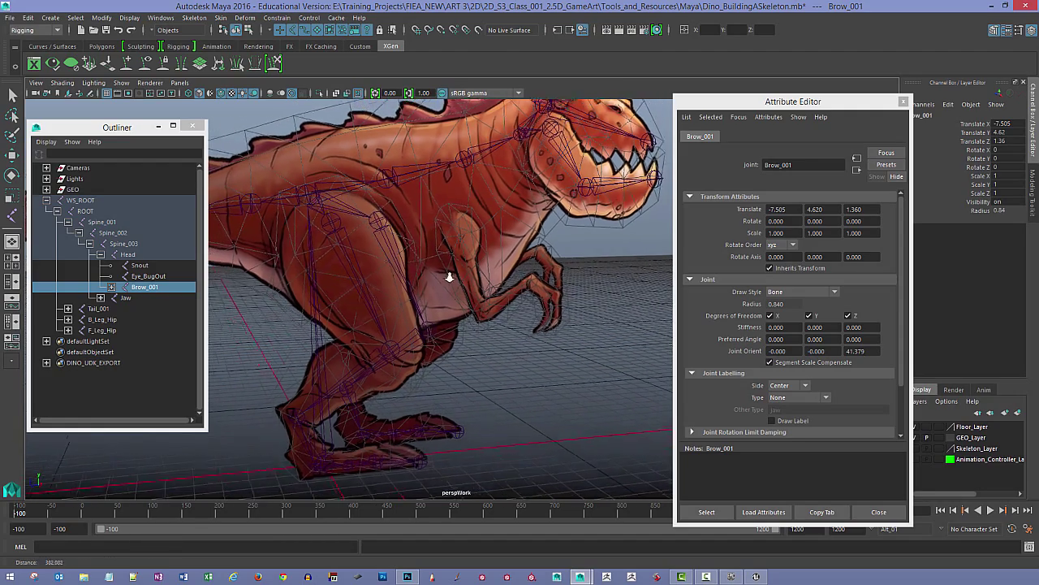
mouse_move(450, 277)
left_mouse_down("alt")
mouse_move(459, 279)
mouse_move(434, 287)
left_mouse_up("alt")
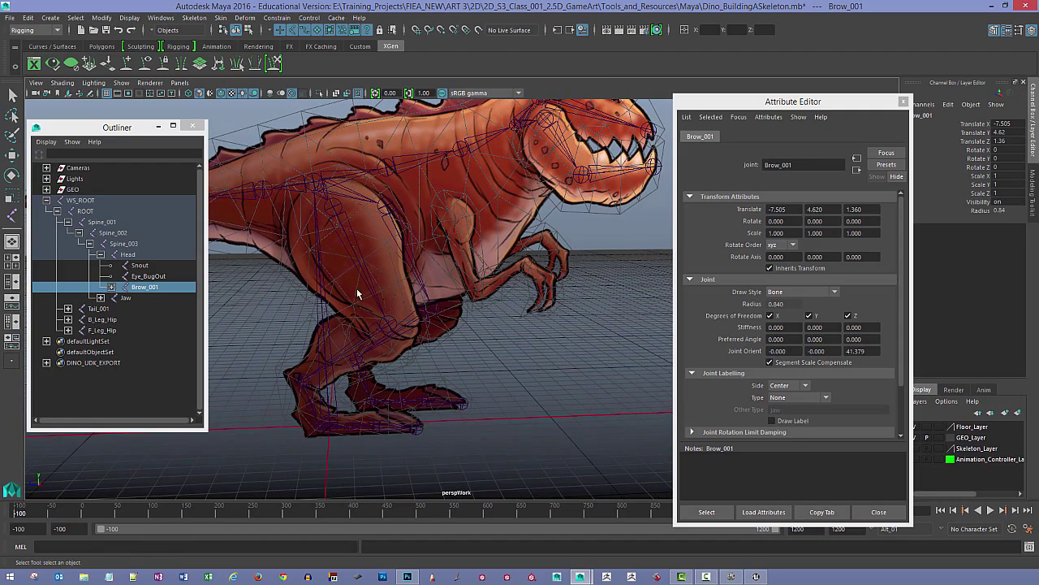
middle_click_drag(414, 278, 416, 300, "alt")
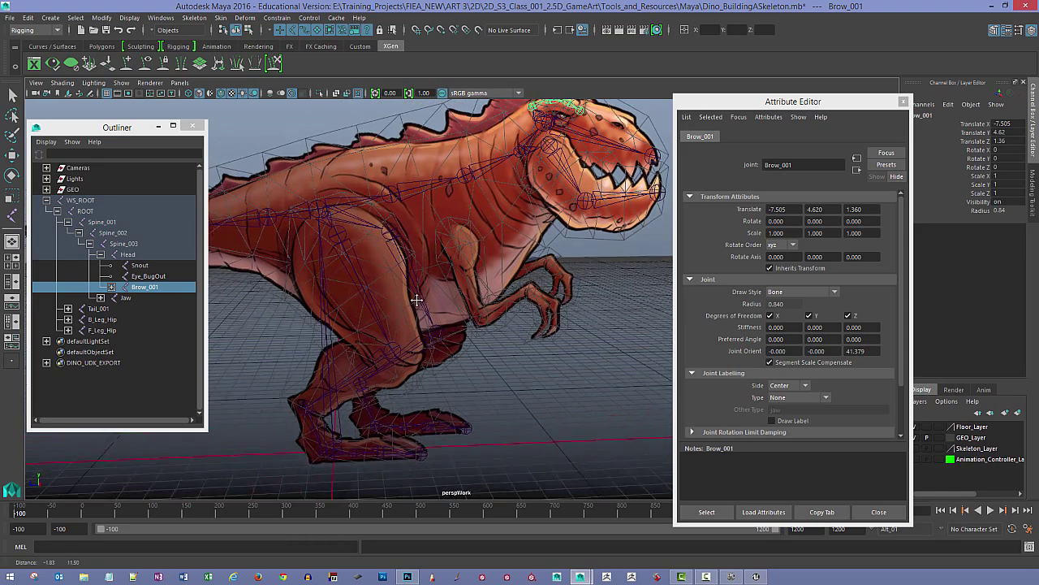
left_click_drag(416, 301, 468, 293, "alt")
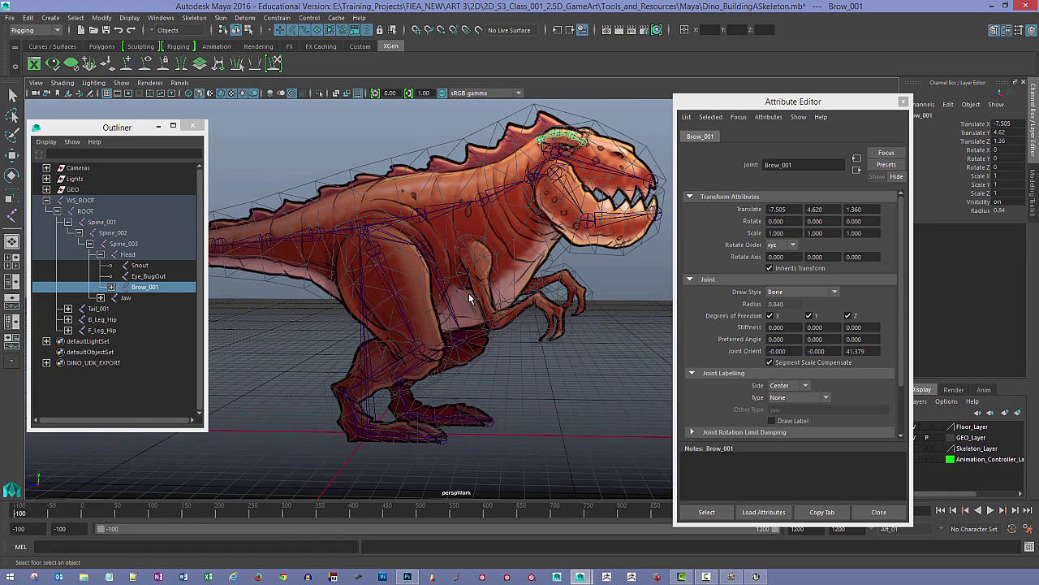